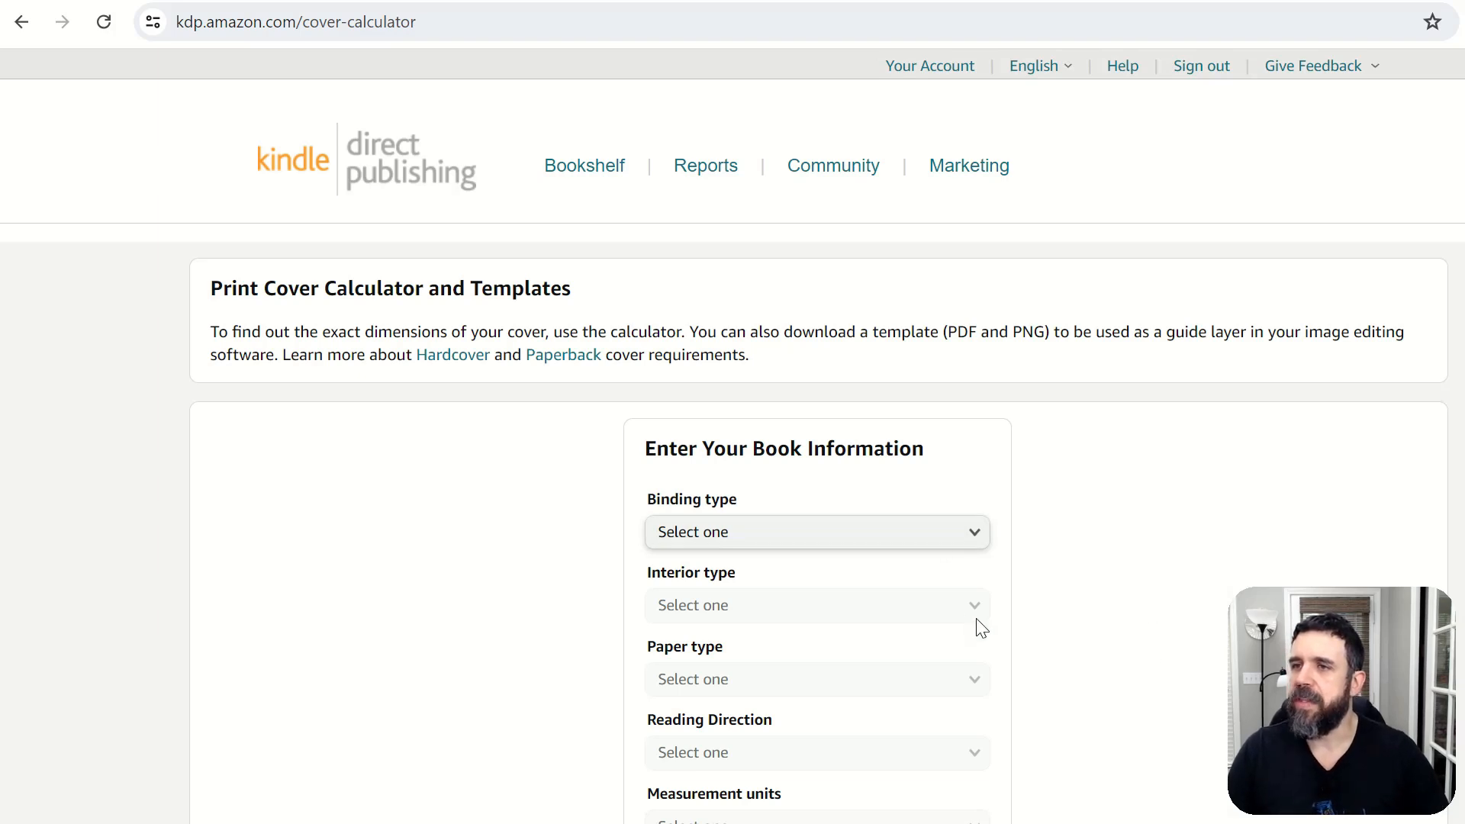
Step: Set the book's binding type to Paperback, interior type to Black & white, and paper type to Cream paper
scroll(981, 628, down, 1)
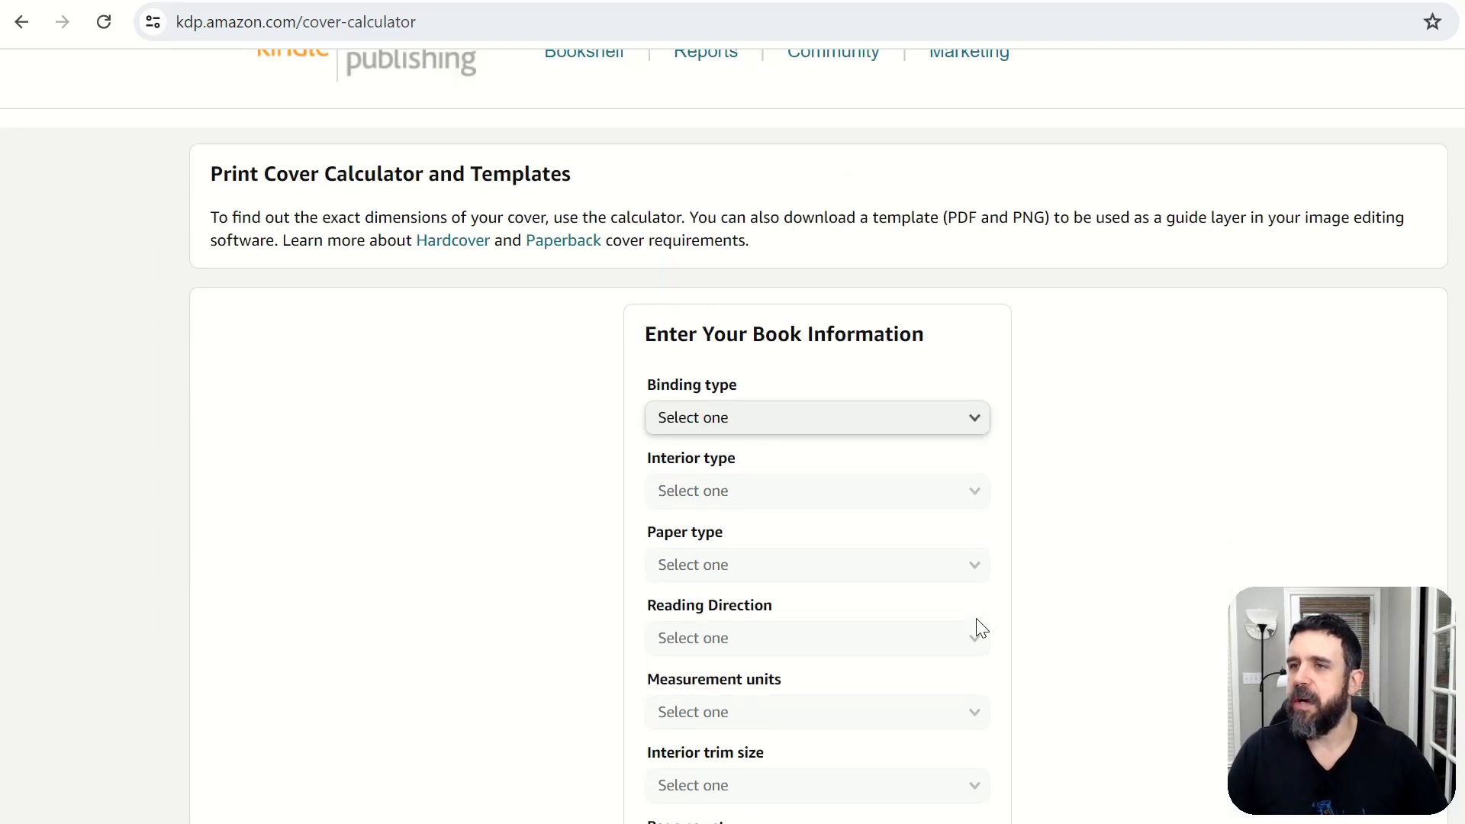
scroll(1049, 507, down, 1)
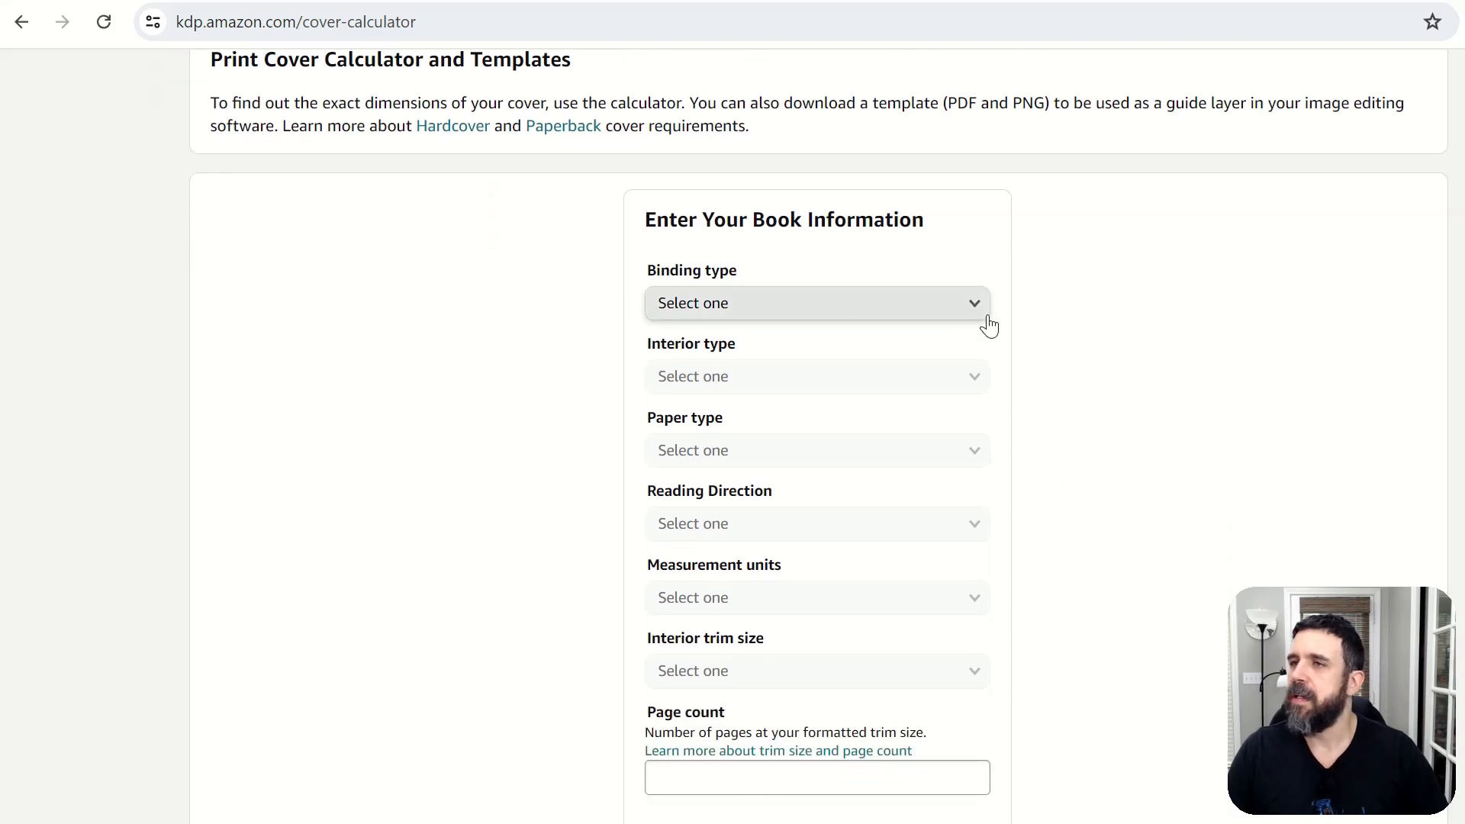
click(977, 318)
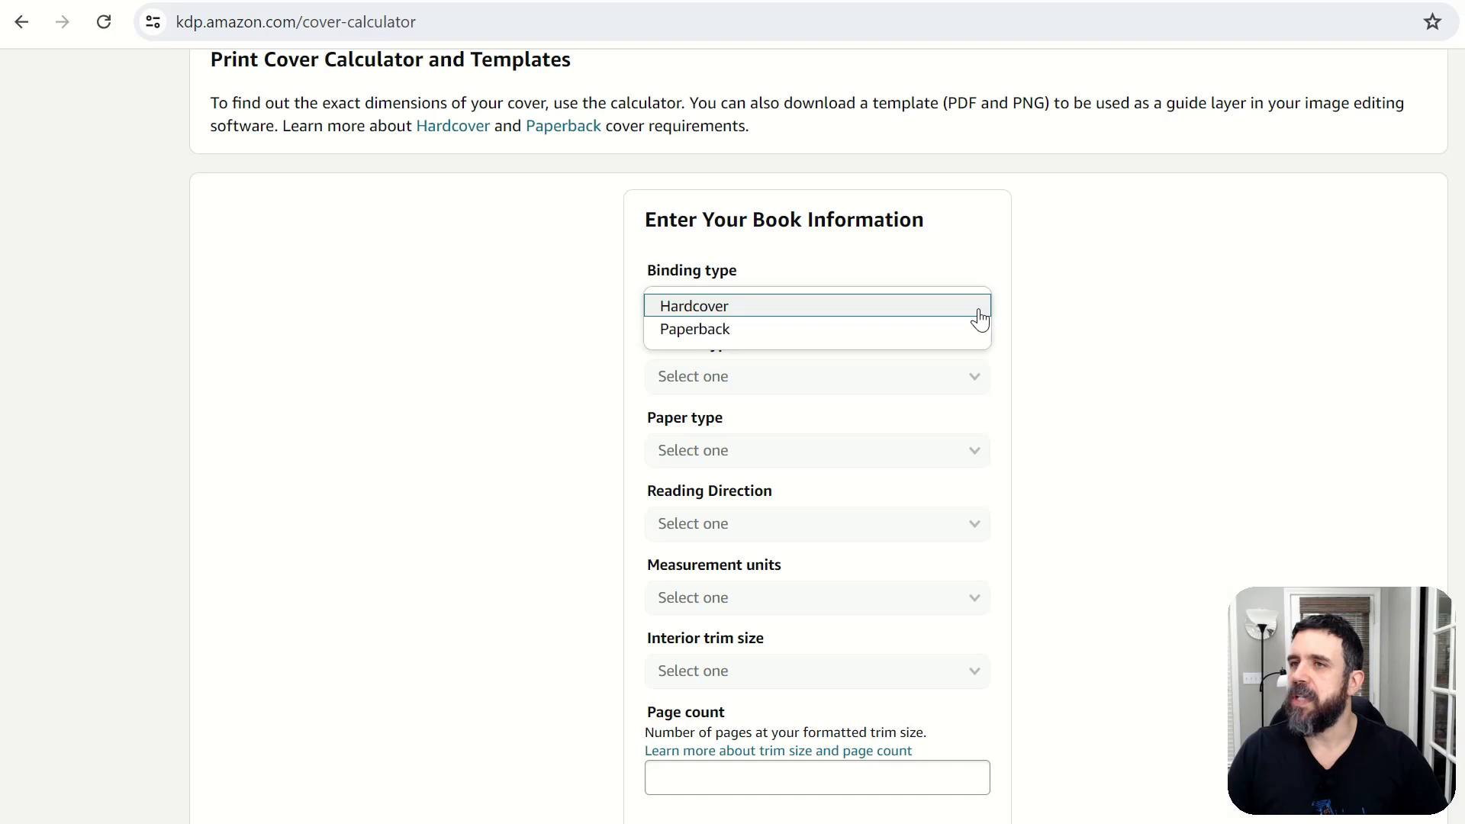
click(784, 331)
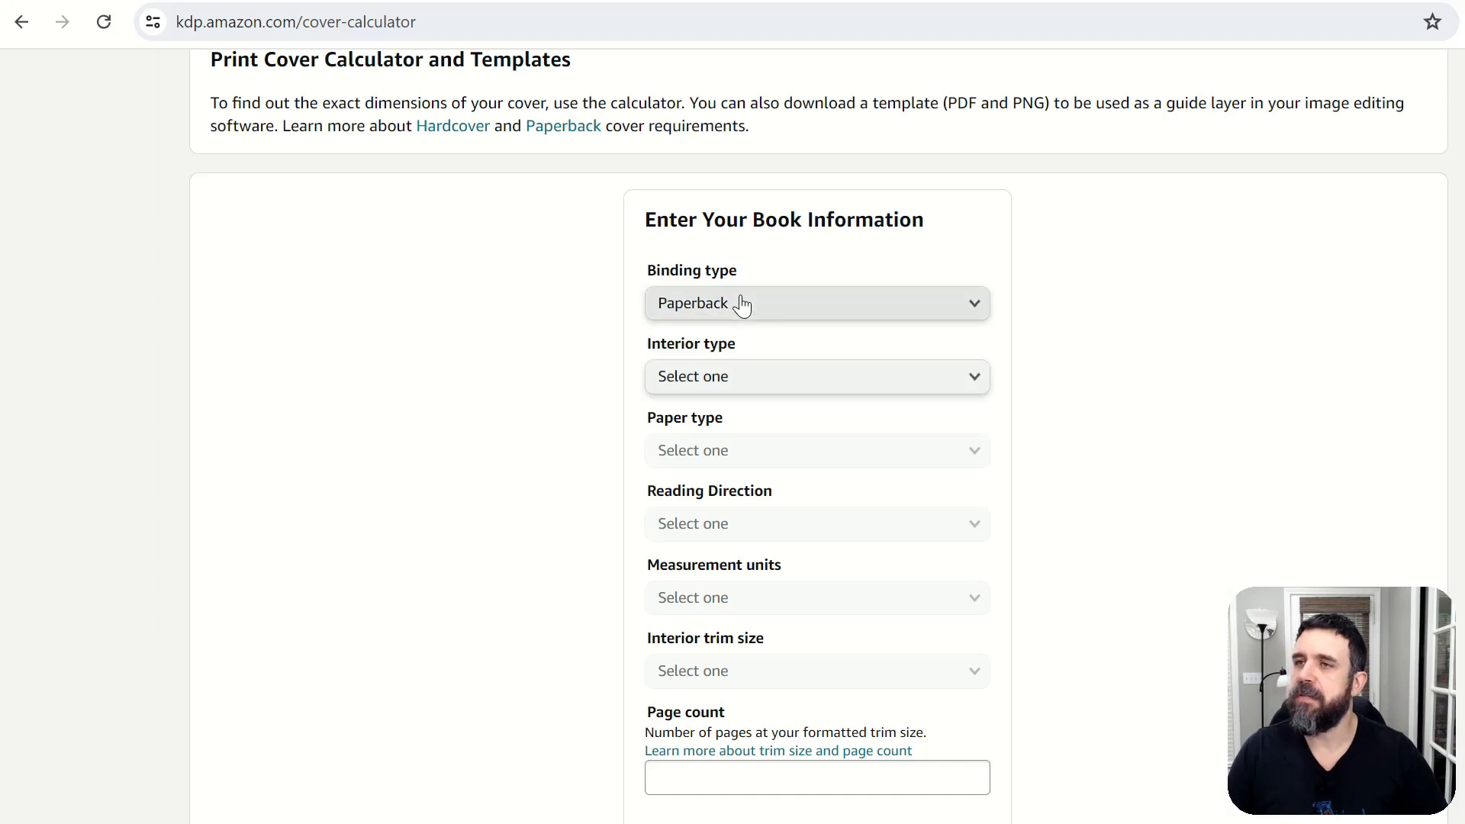
click(978, 387)
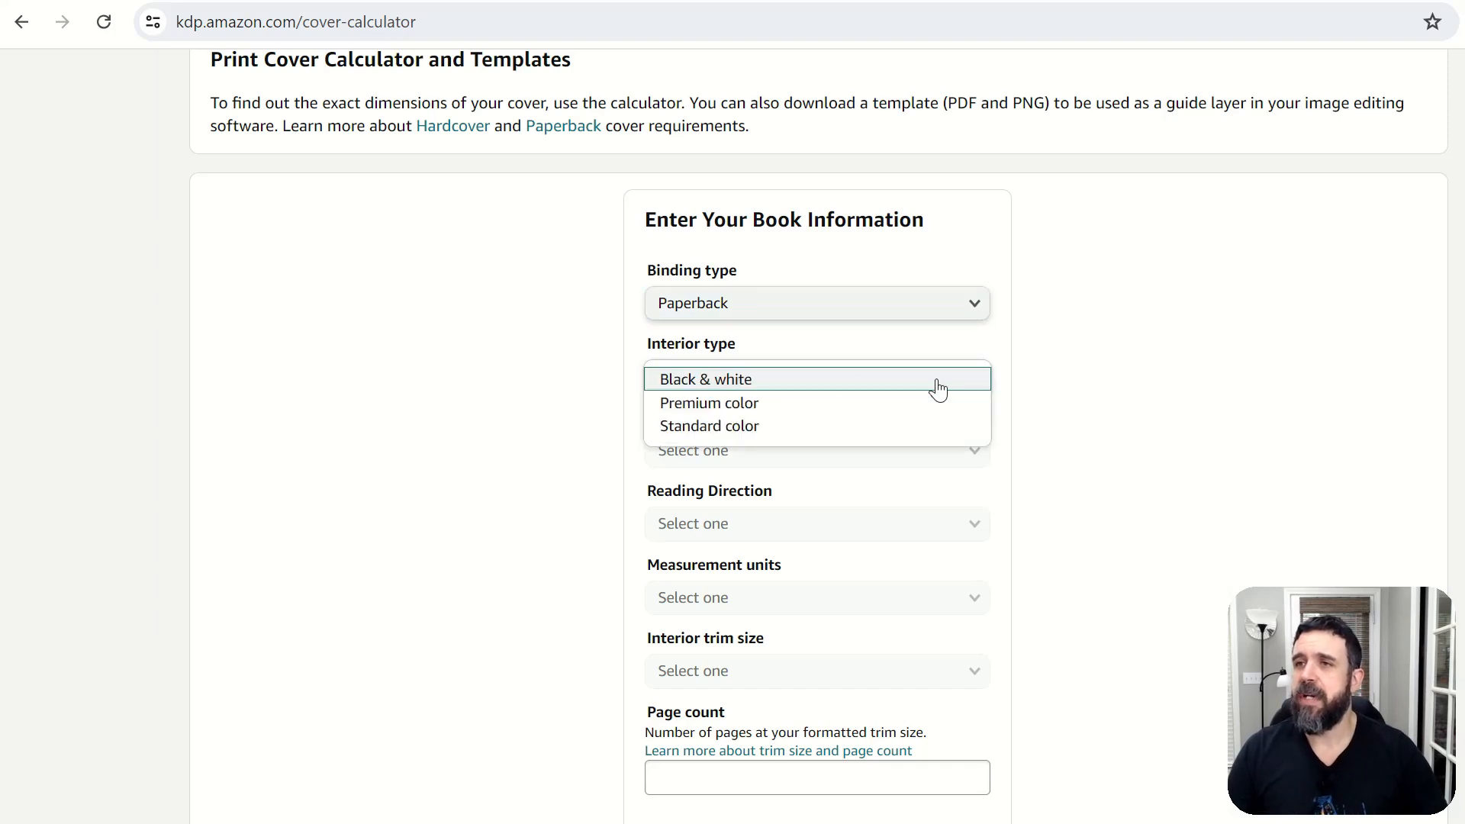
click(738, 389)
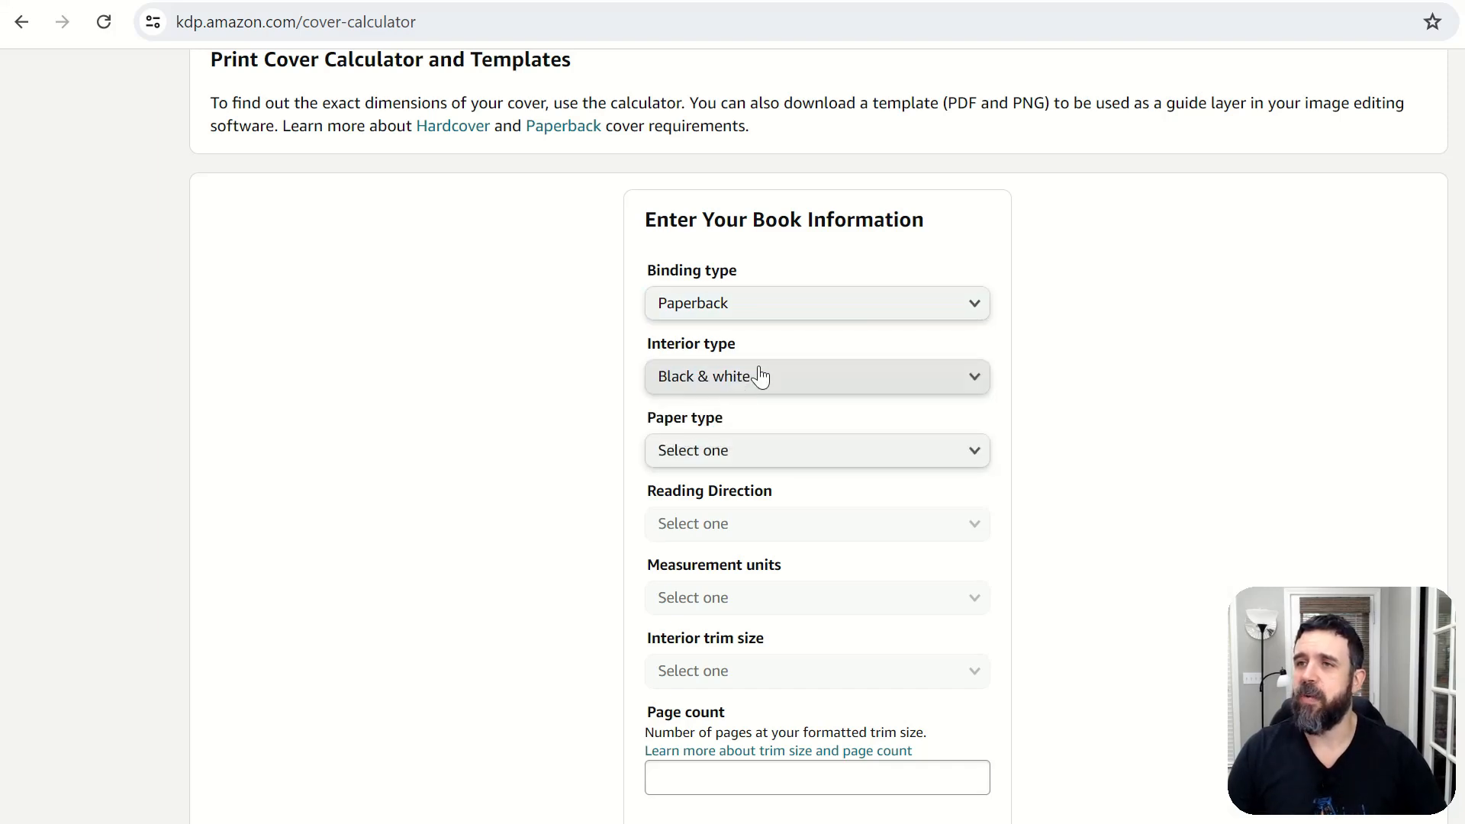
click(975, 461)
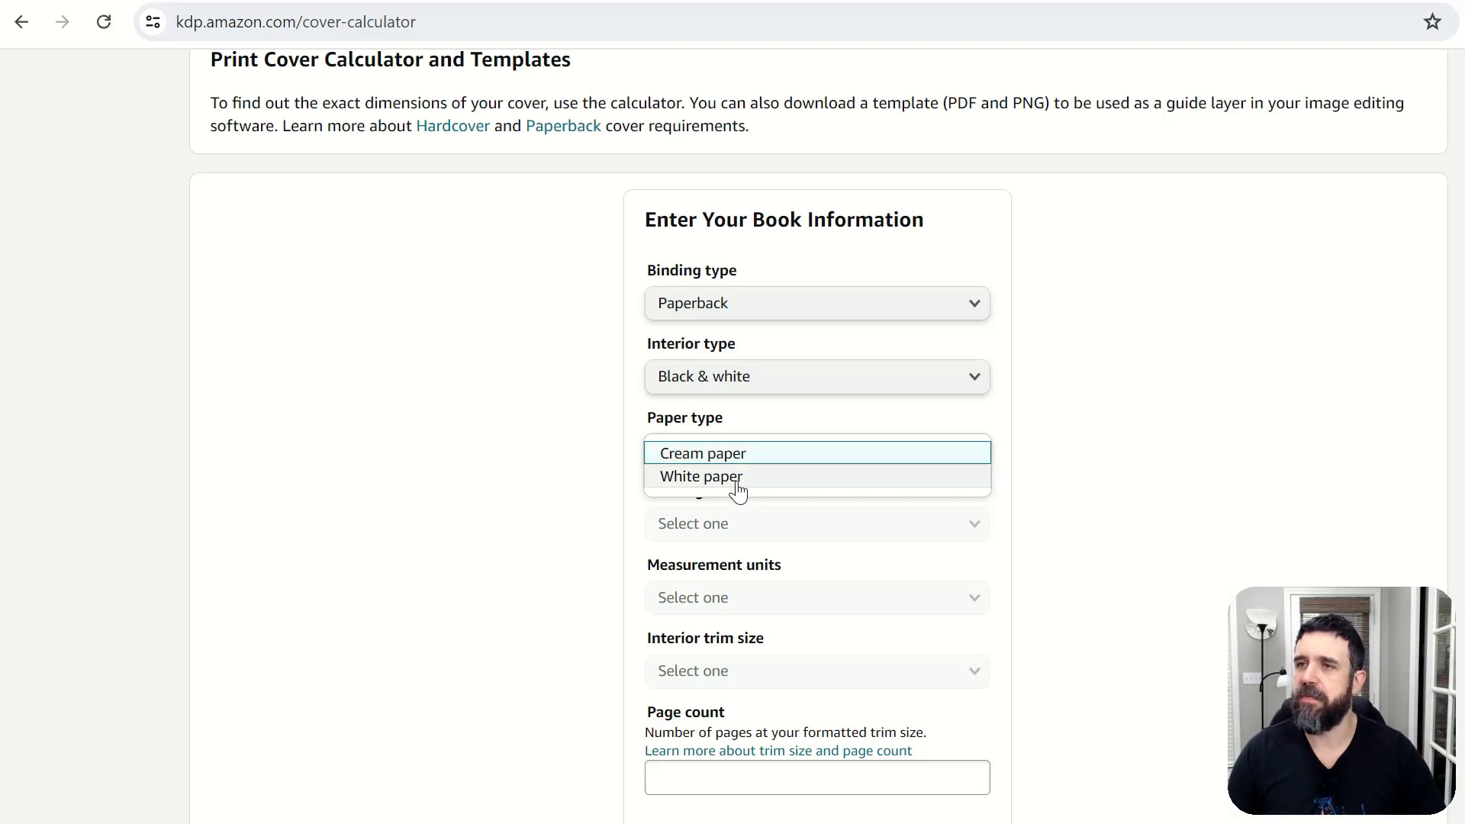
click(739, 457)
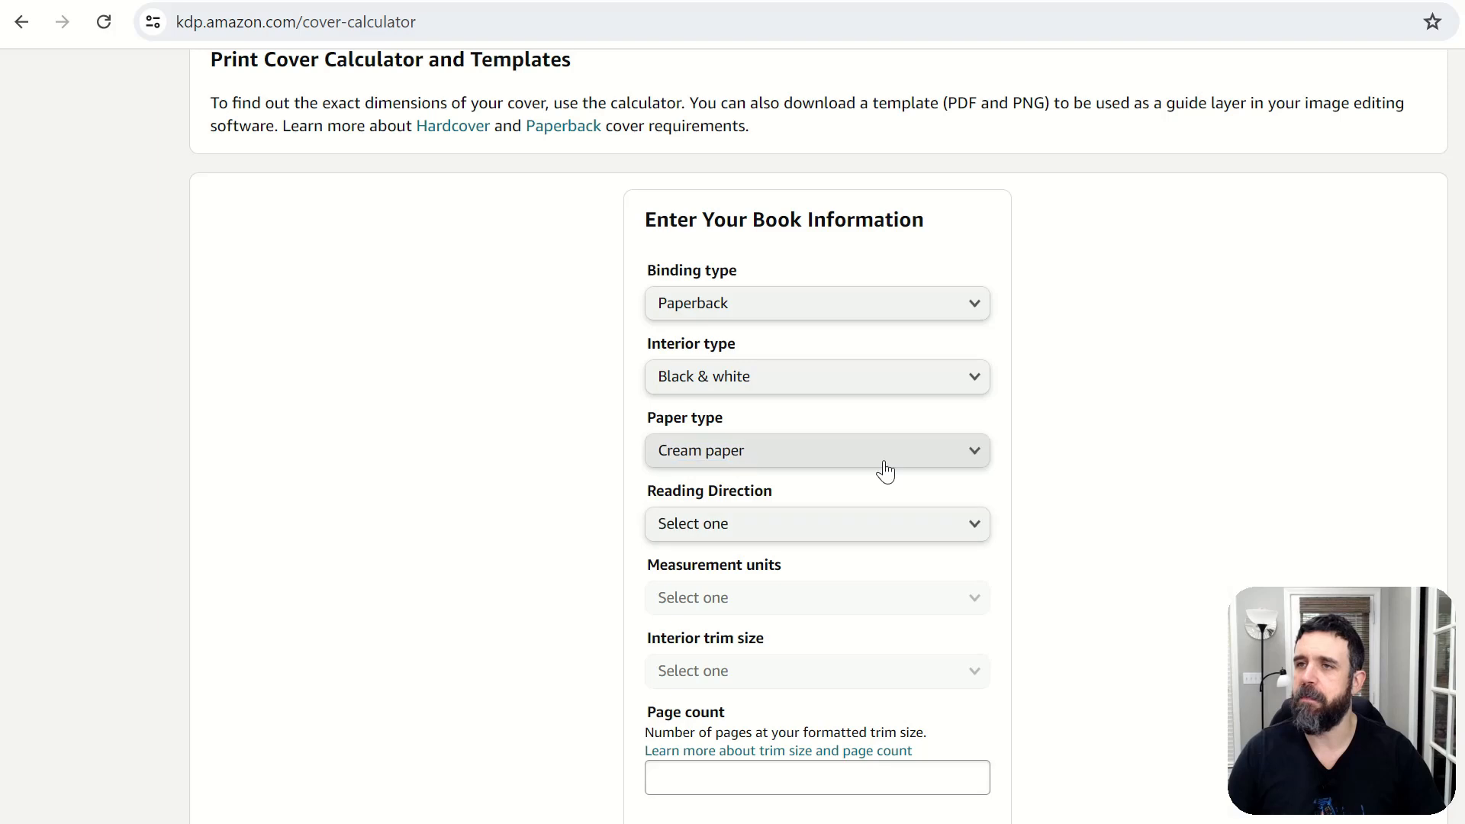
Step: Set the reading direction to Left to Right and the measurement units to Inches
click(978, 529)
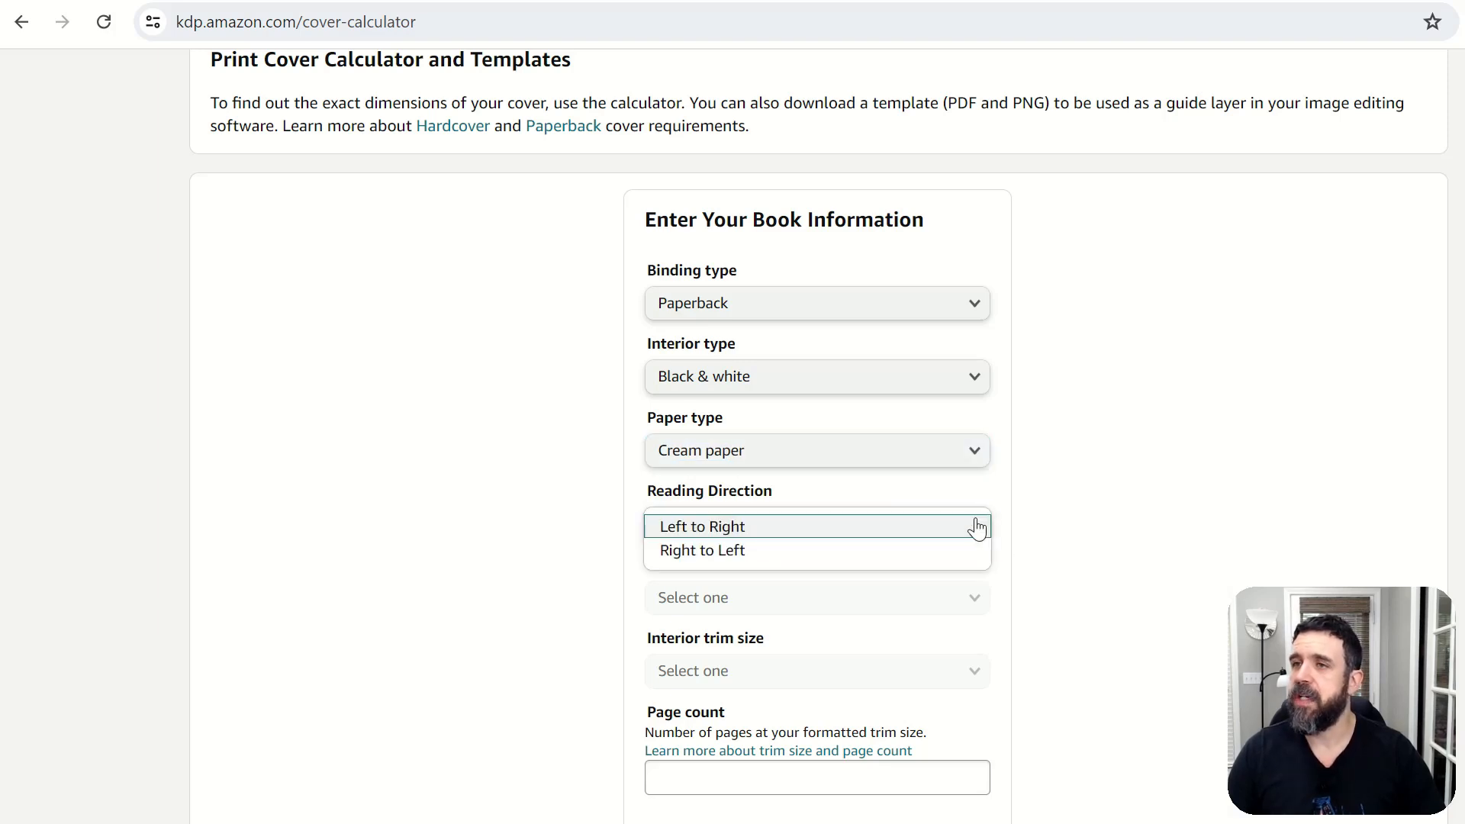
click(731, 530)
click(973, 602)
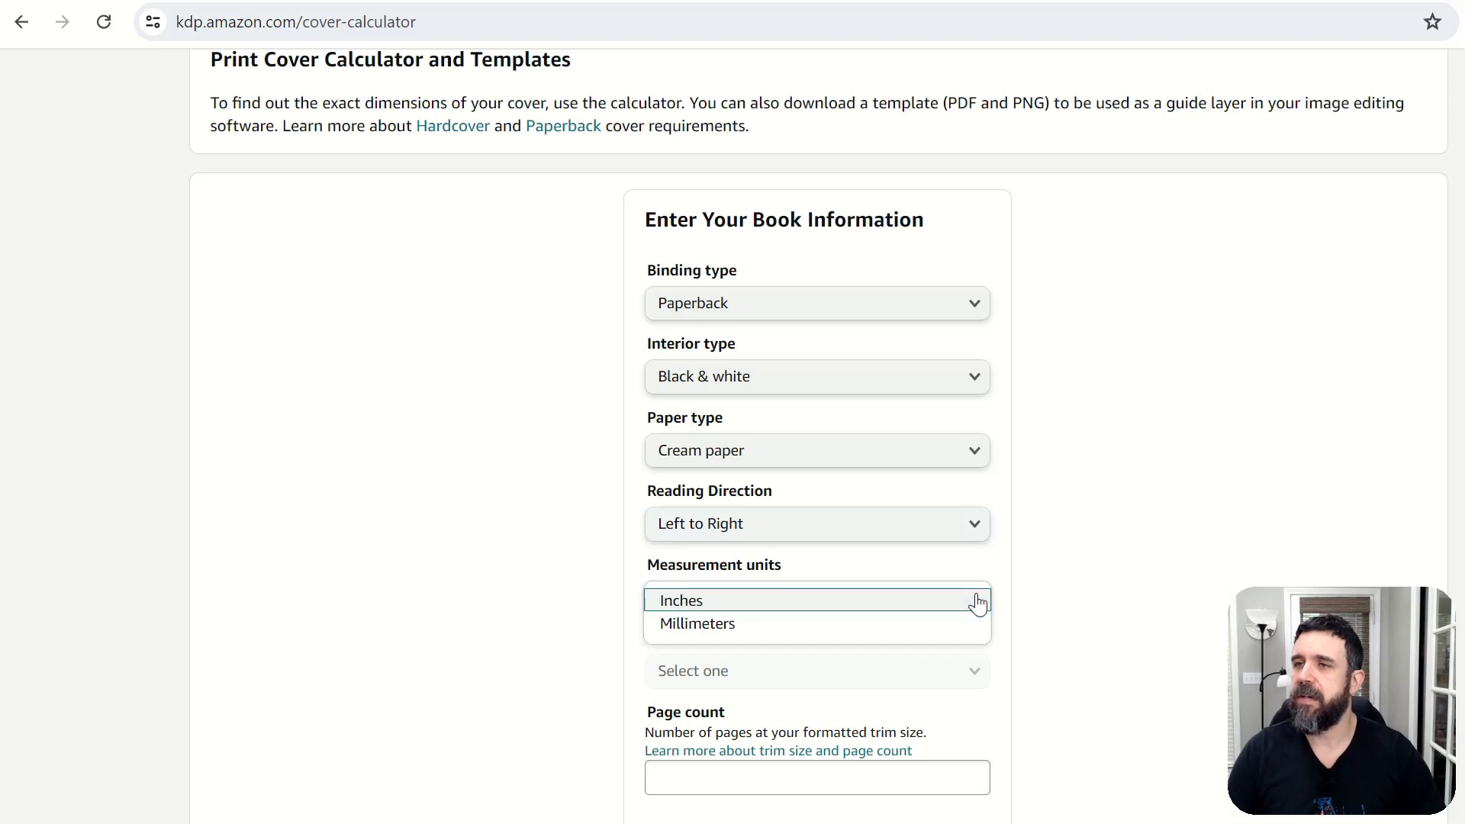
click(691, 601)
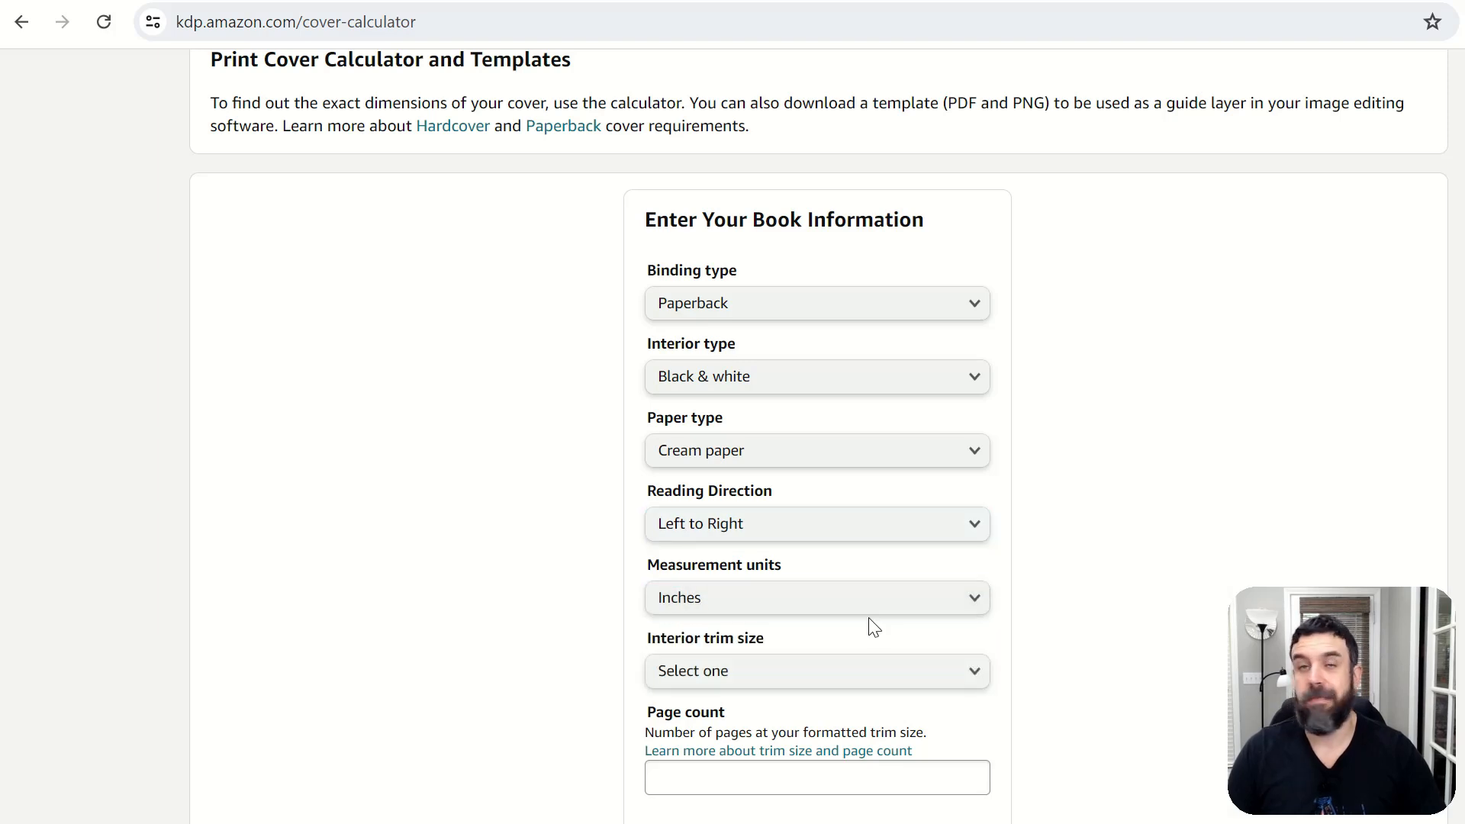
Step: Choose the 5.25 x 8 in interior trim size and enter a page count of 220
click(977, 681)
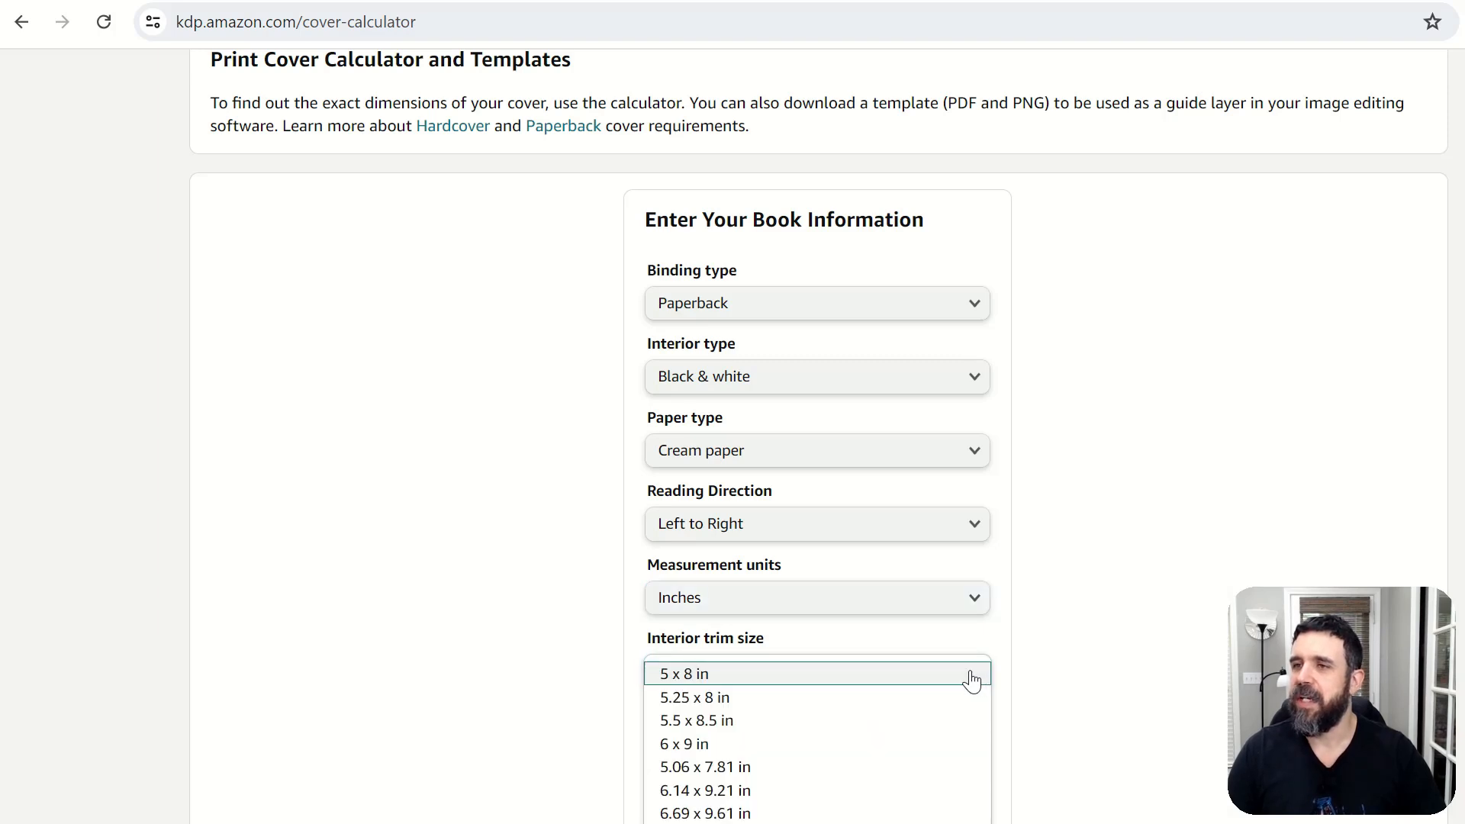
click(747, 697)
scroll(764, 687, down, 2)
click(763, 647)
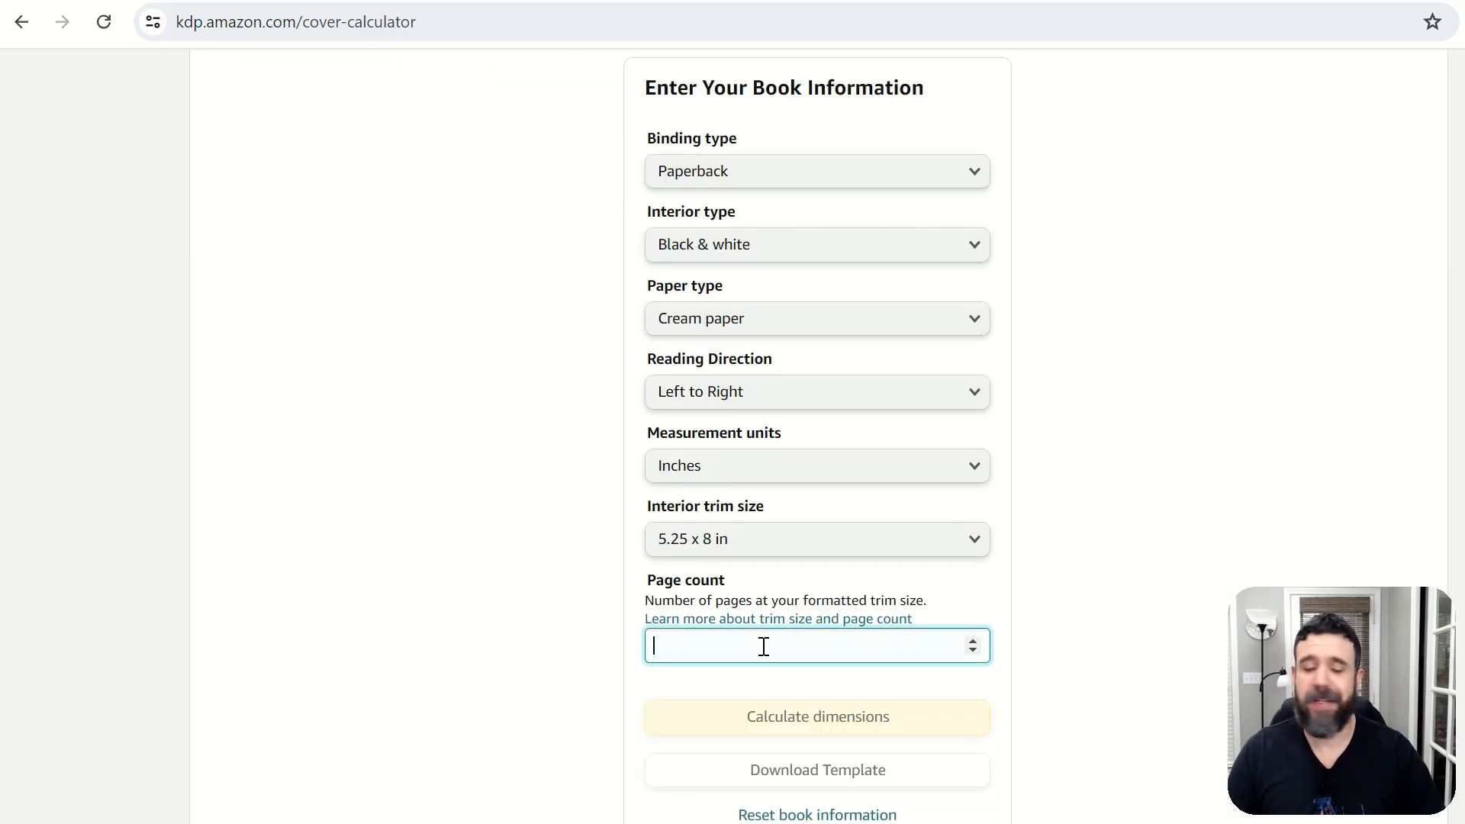
text(220)
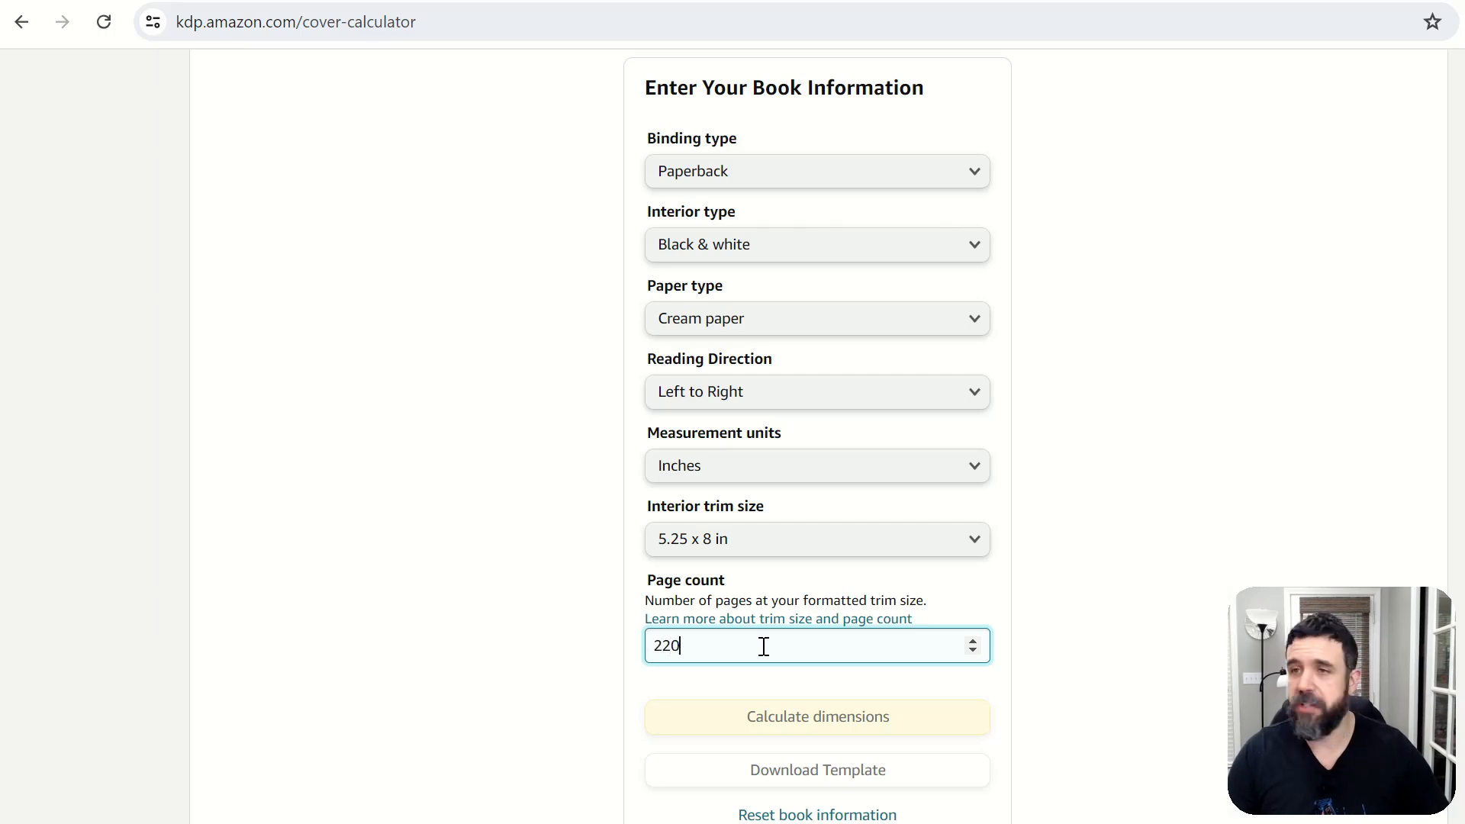
click(1060, 592)
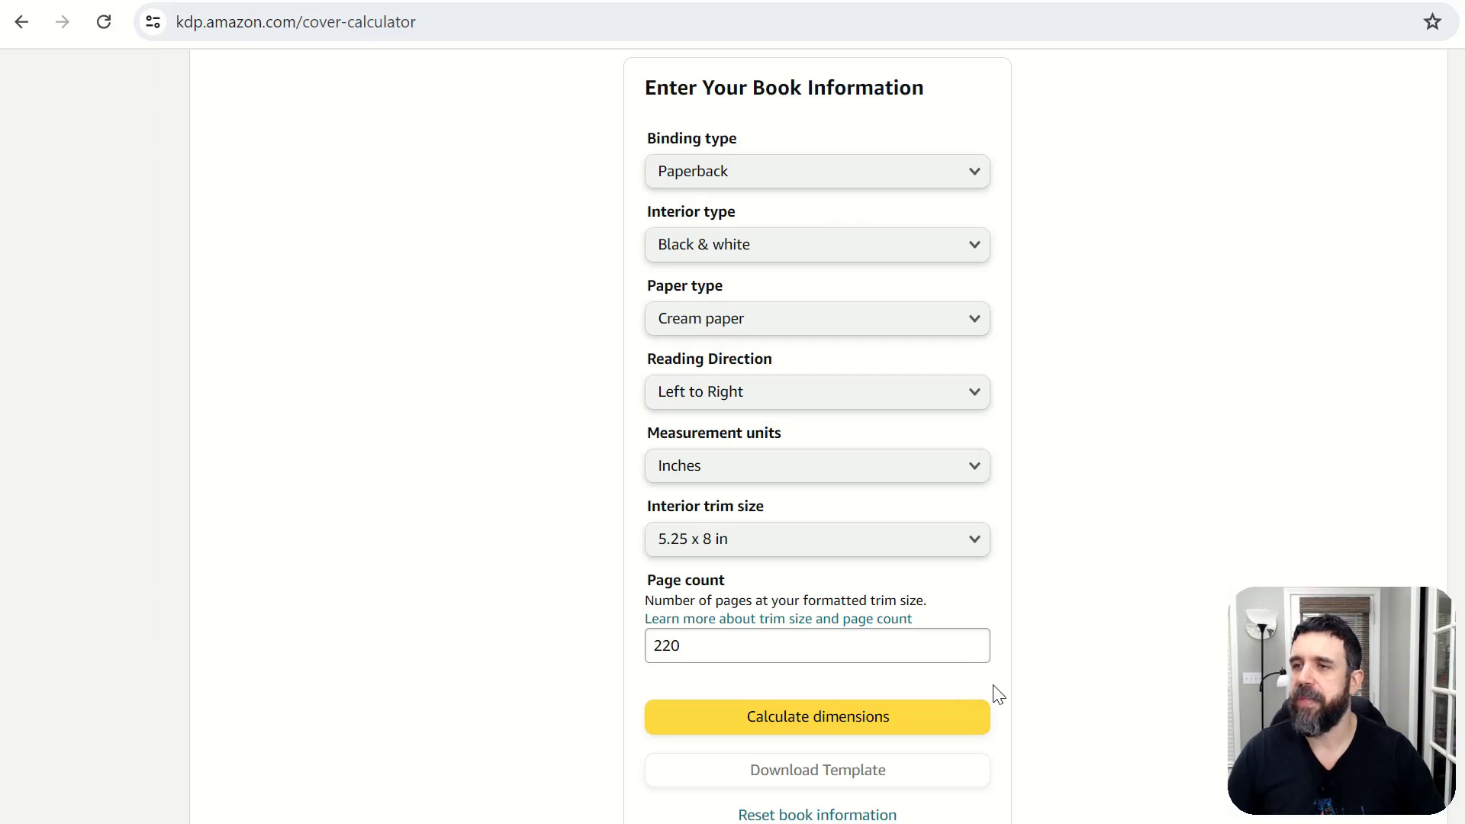
Step: Calculate the cover dimensions and download the matching template archive, closing its file listing
click(811, 727)
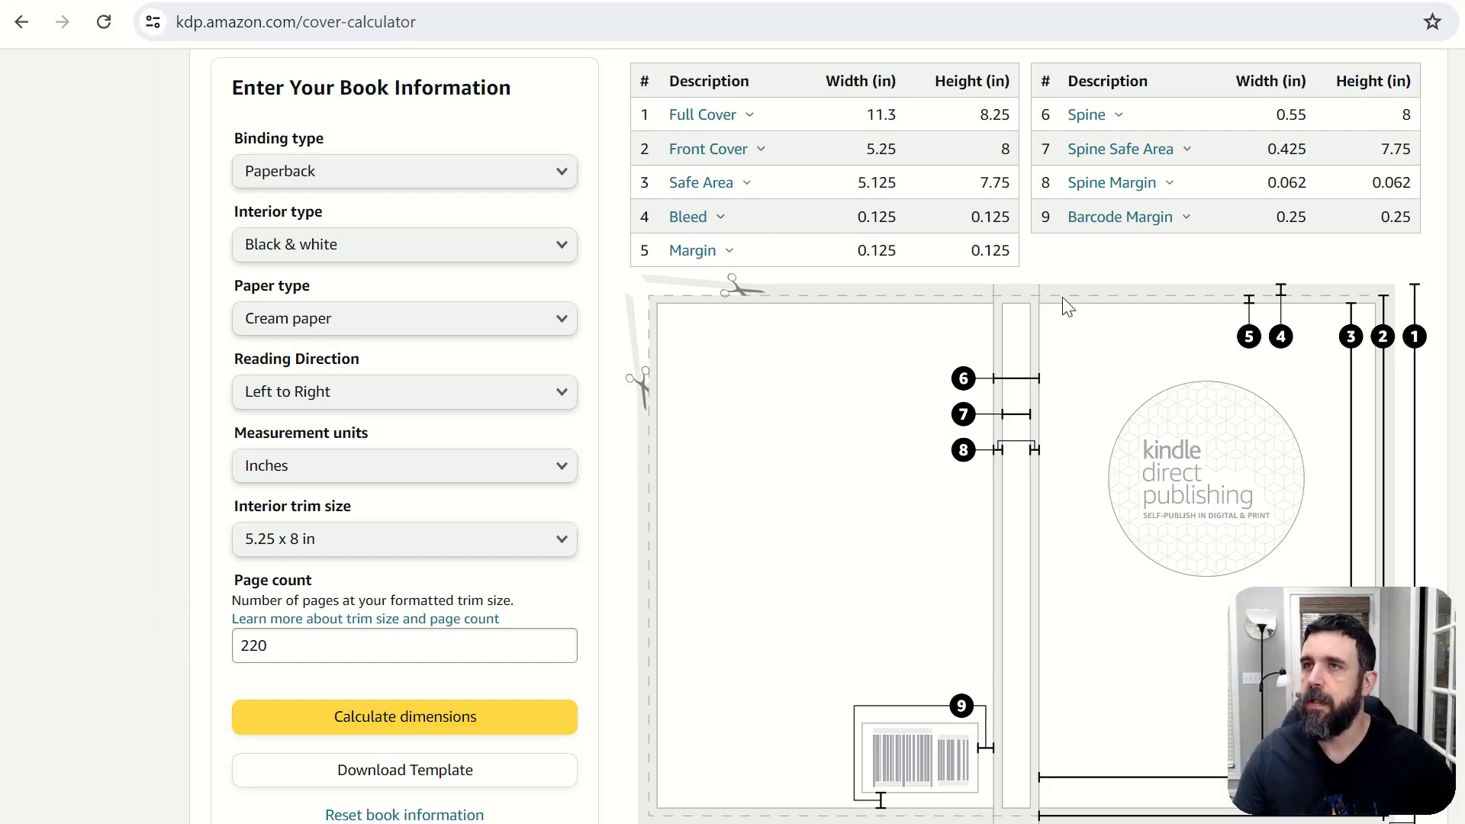
click(402, 771)
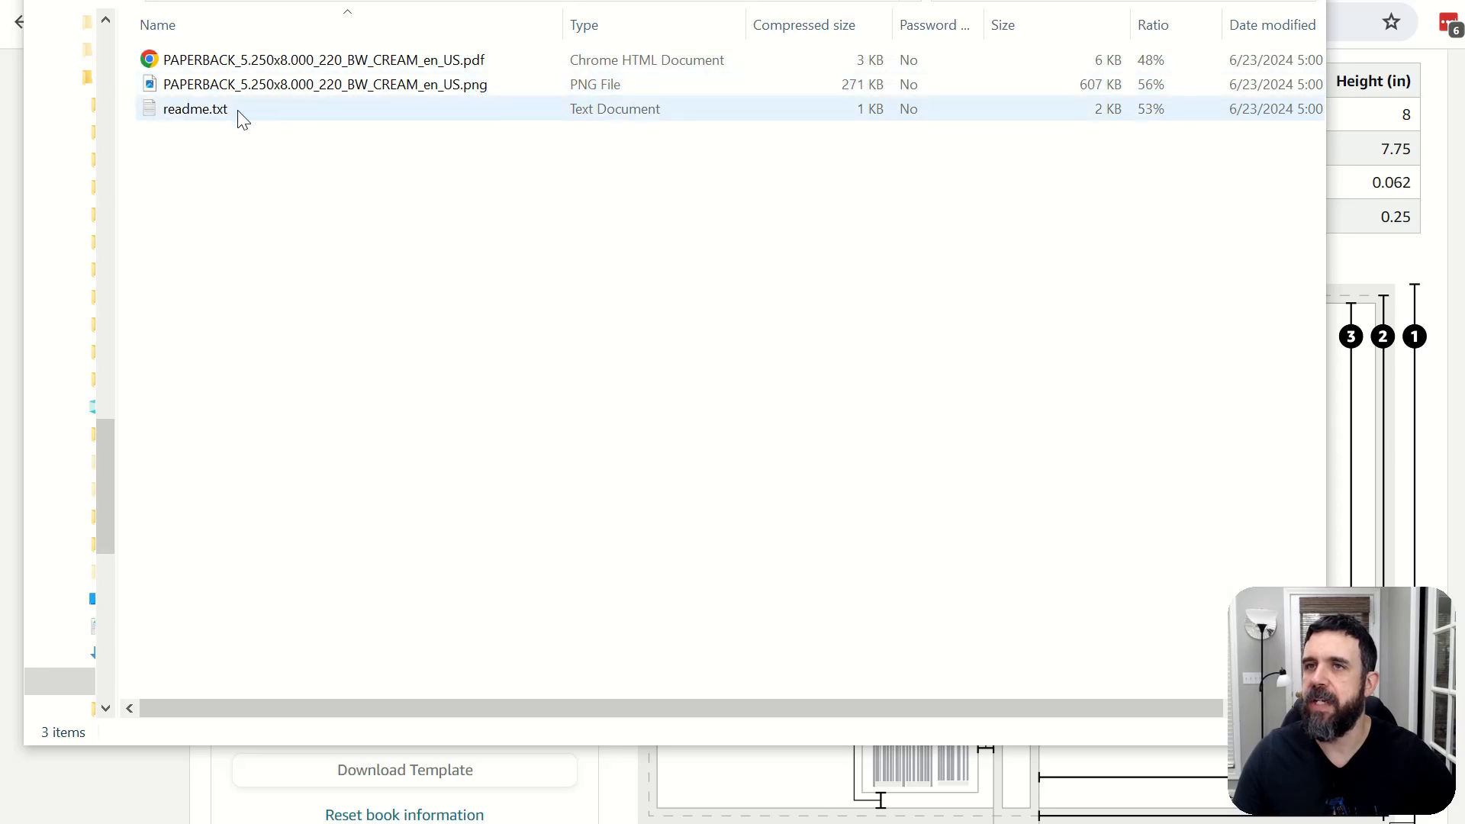
key(alt+F4)
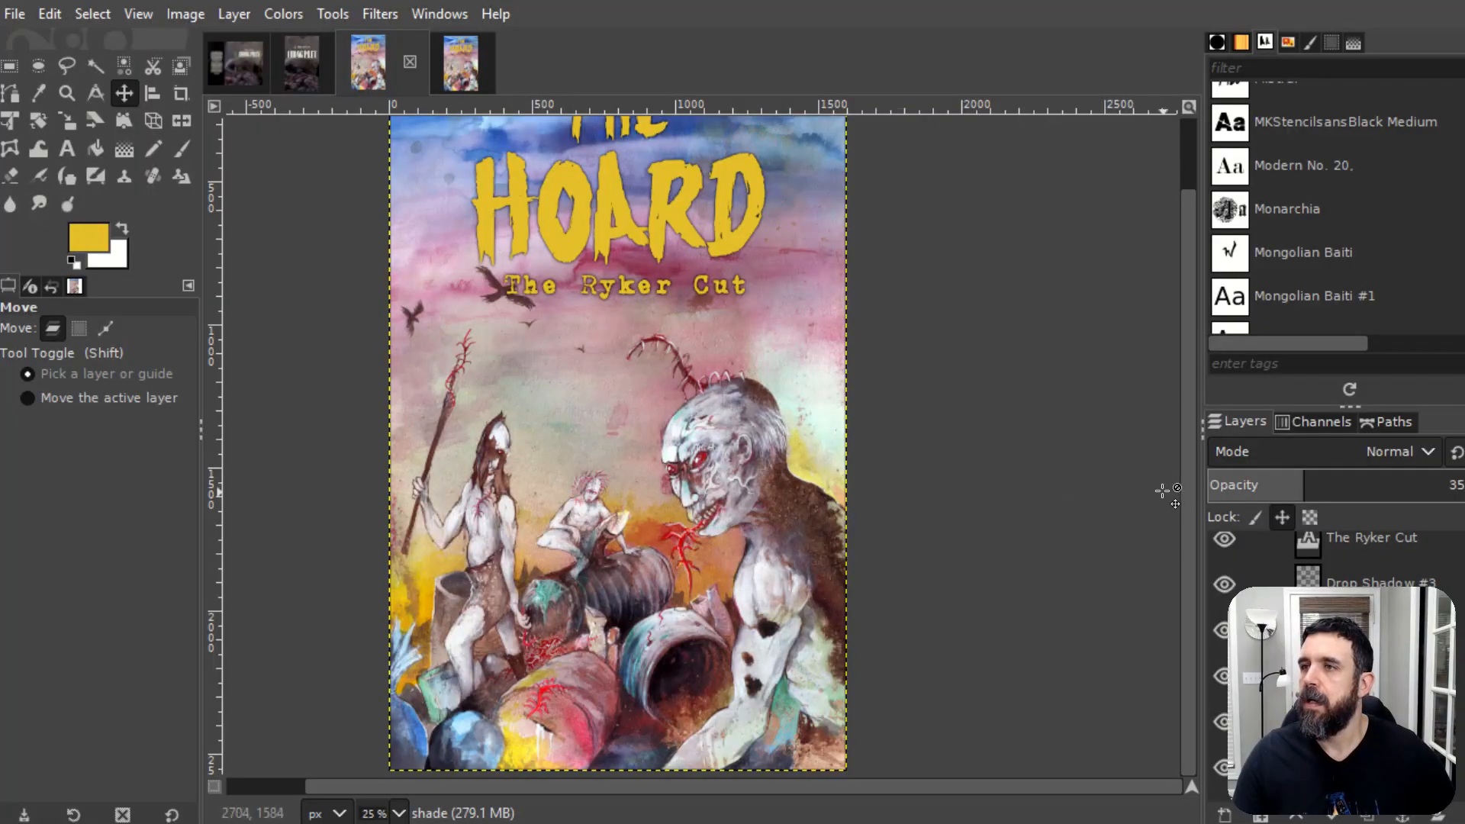
Step: In GIMP, examine The Hoard front cover from the author line at its upper edge down to the artwork's lower edge
drag(1192, 488, 1196, 441)
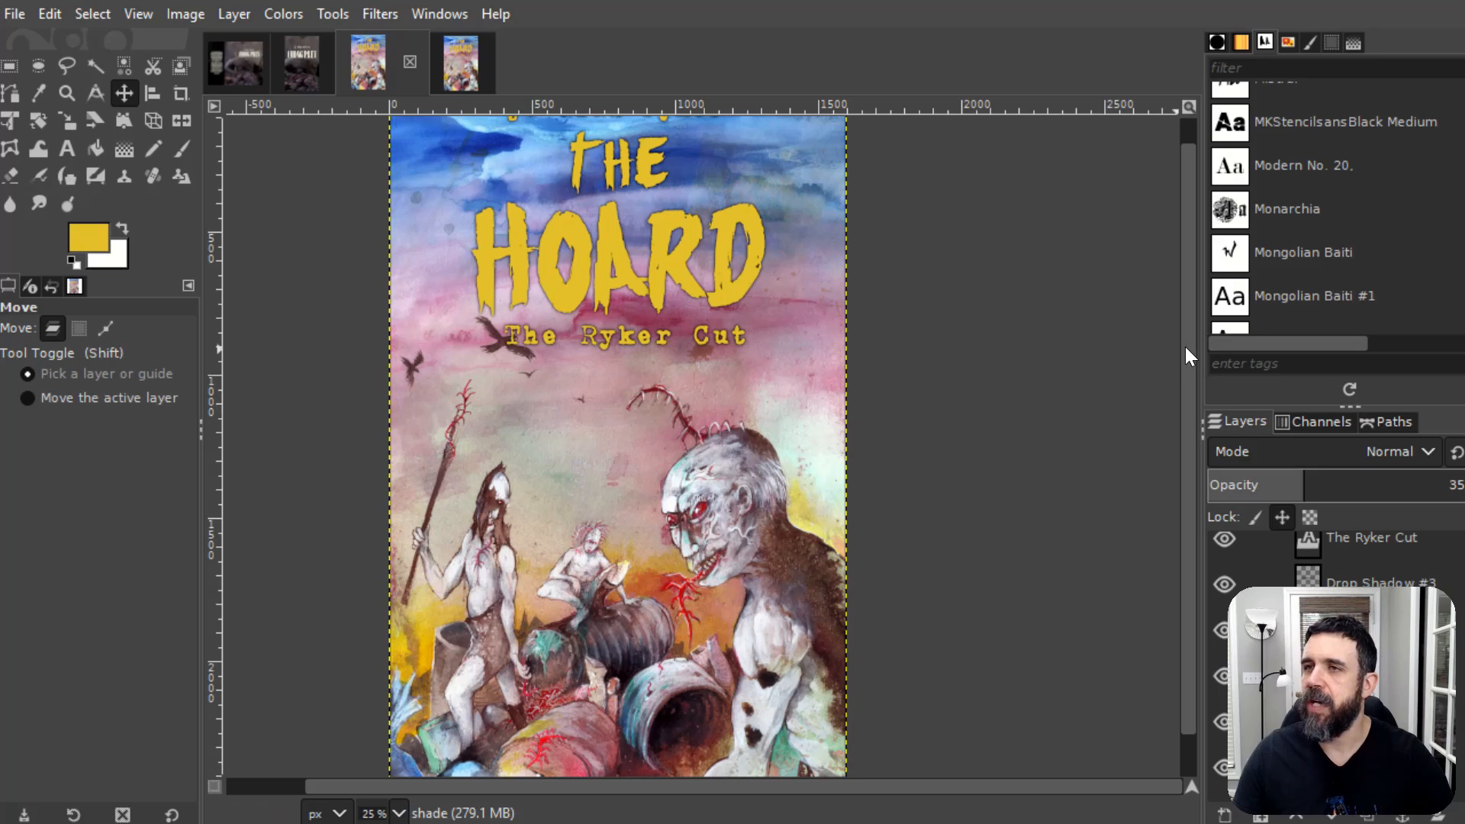
scroll(1174, 351, up, 1)
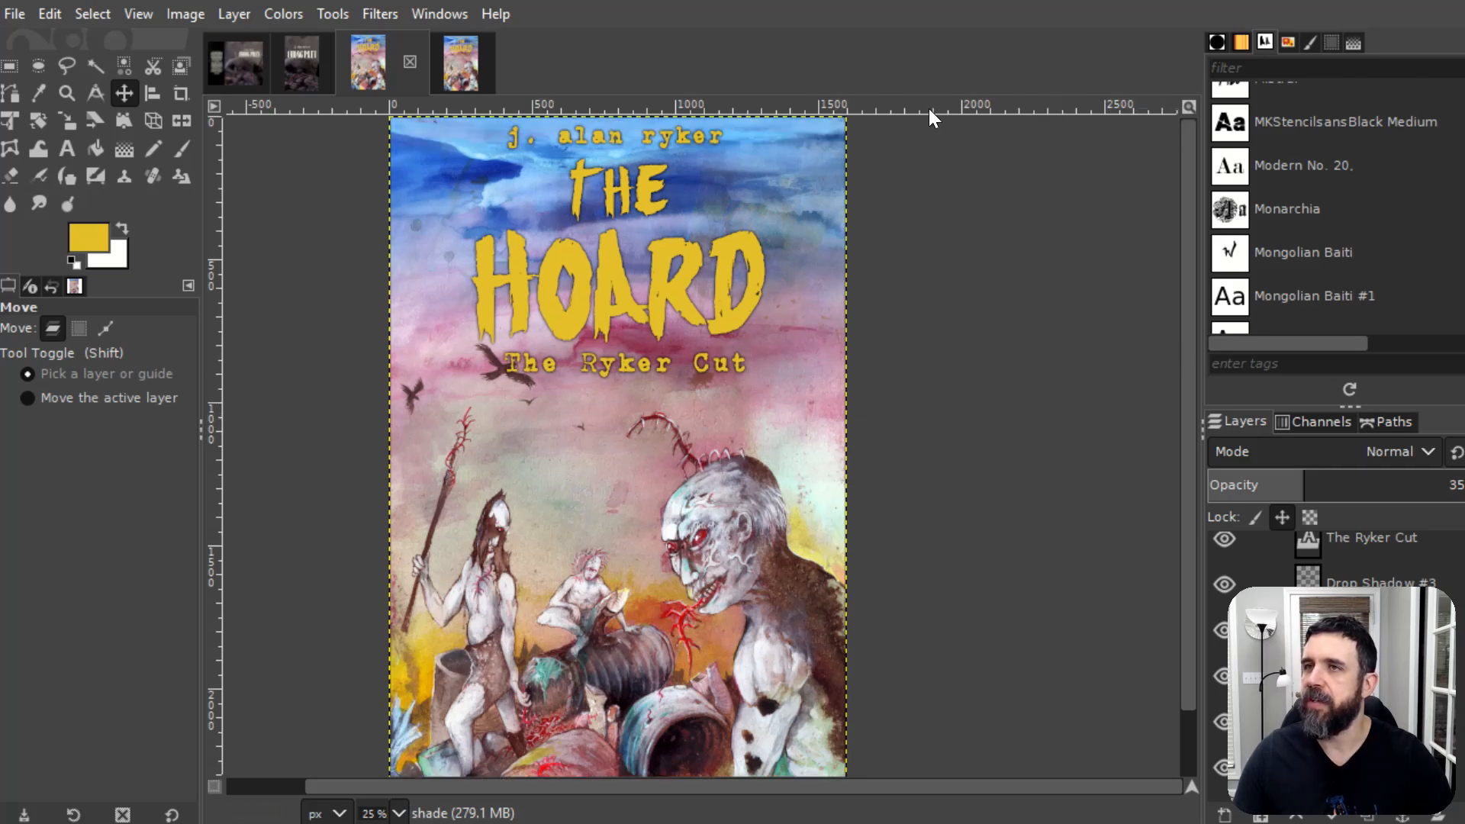
scroll(735, 496, down, 2)
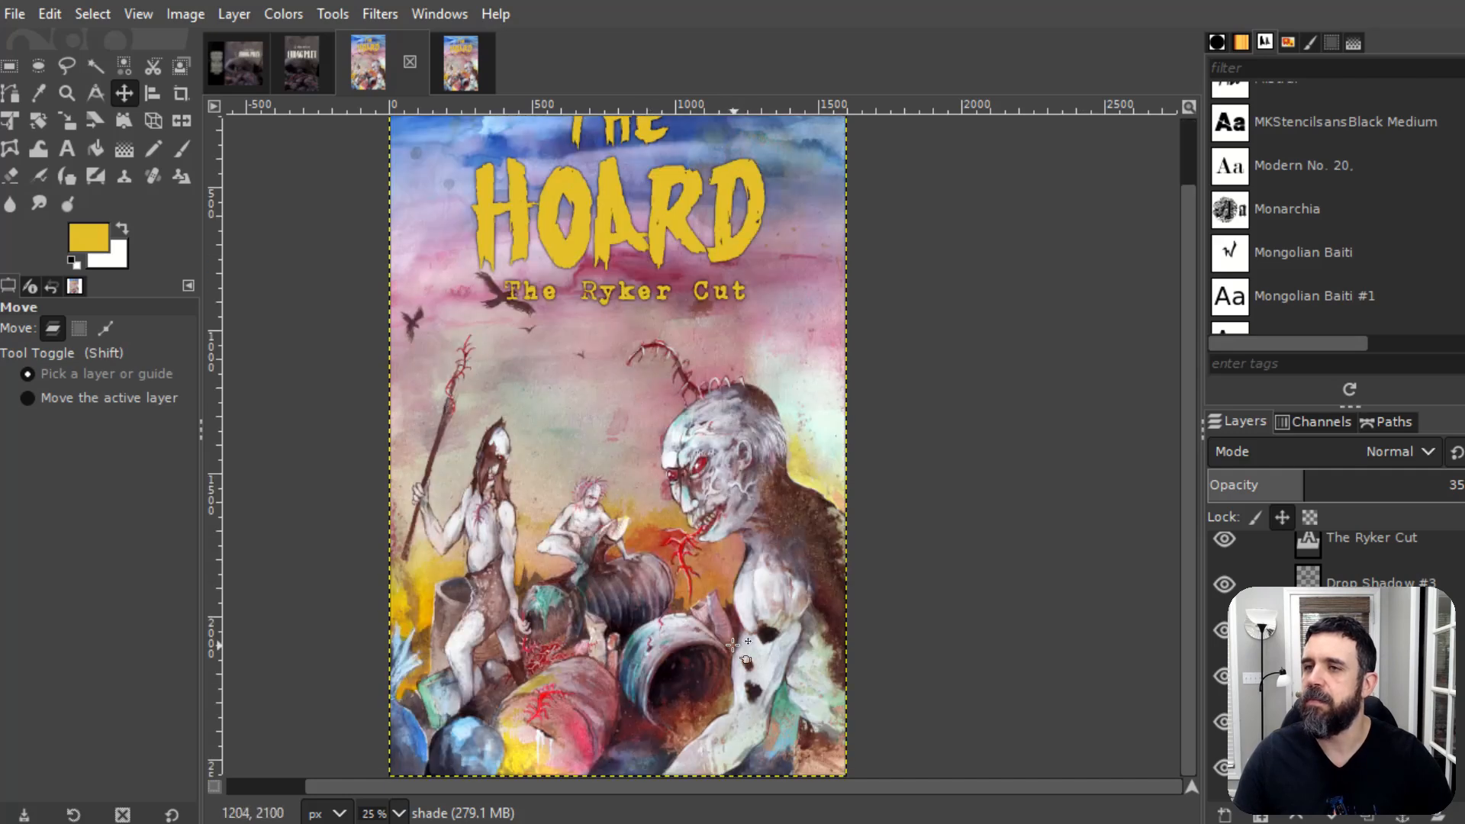
scroll(775, 655, up, 2)
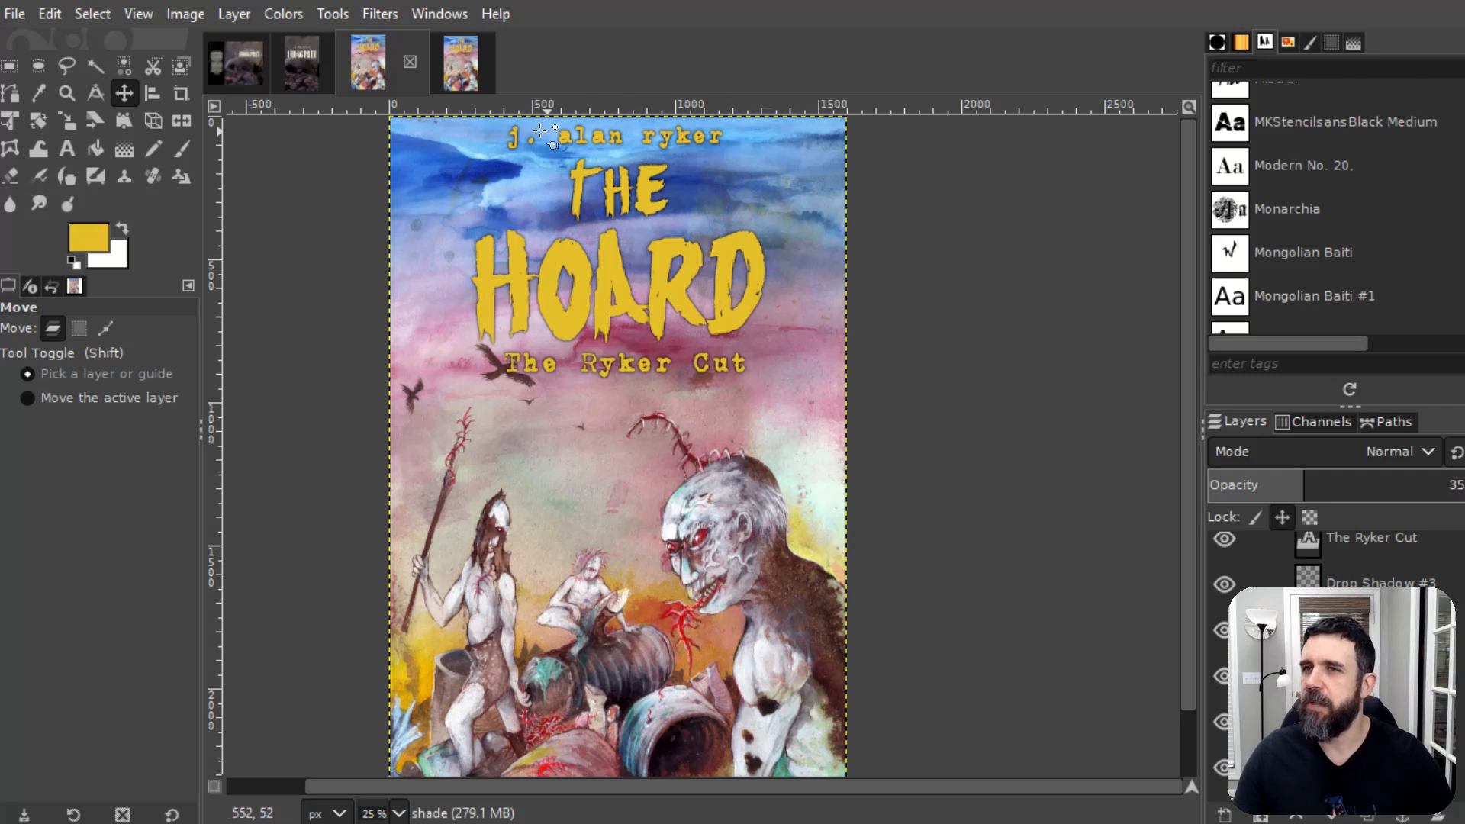
scroll(633, 568, down, 2)
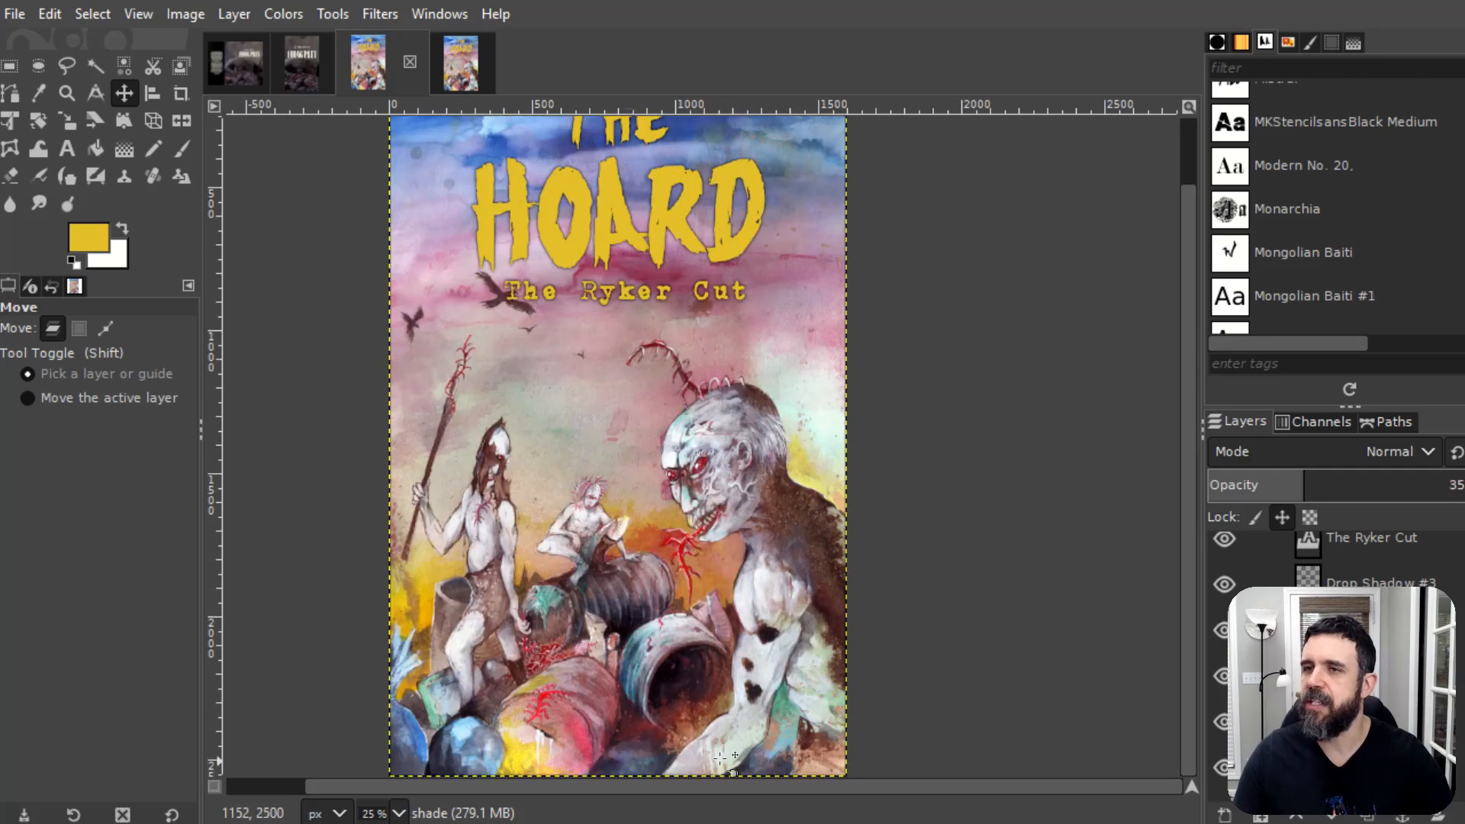
scroll(620, 226, up, 2)
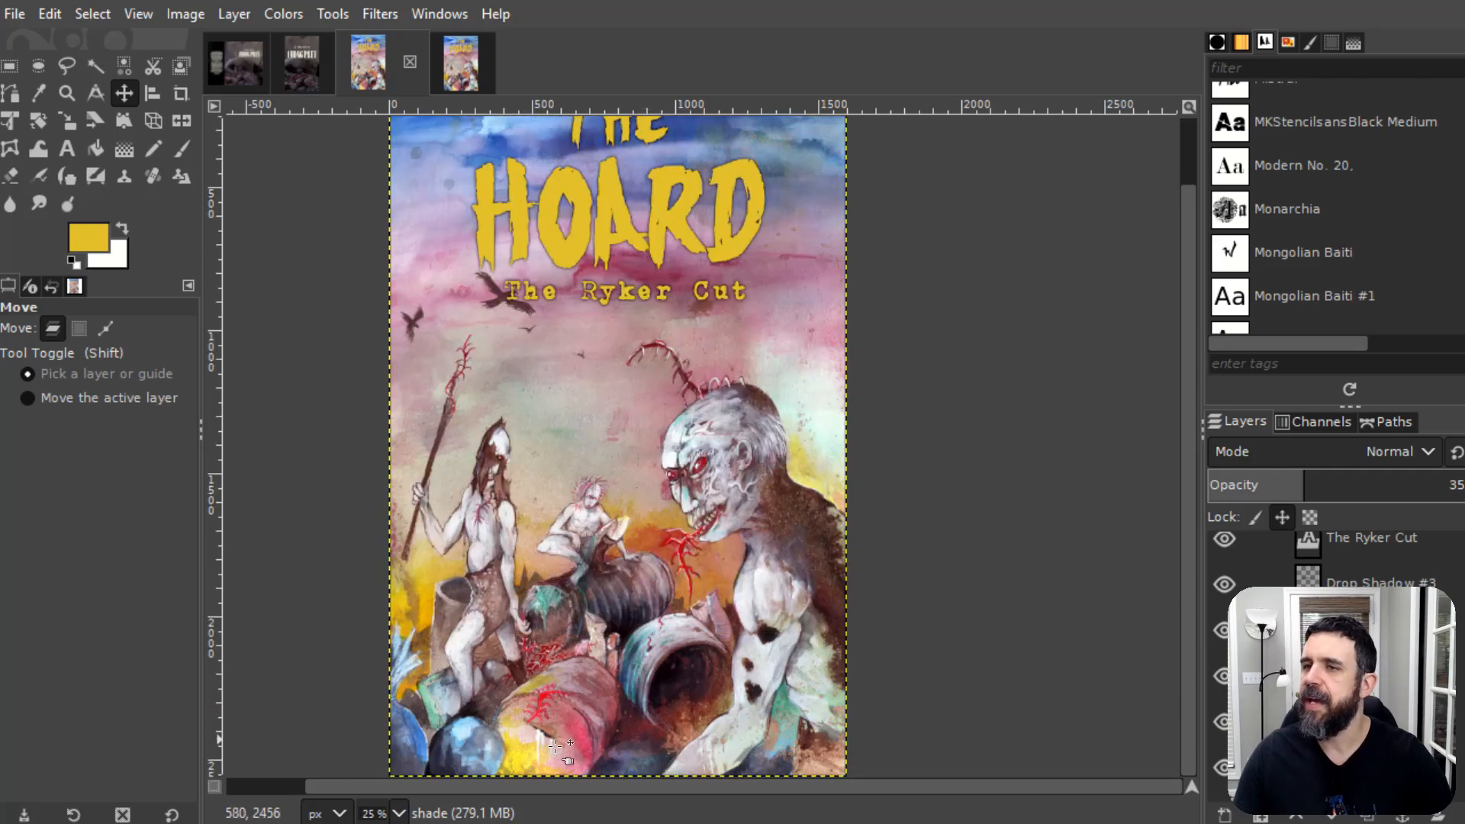
scroll(738, 713, up, 3)
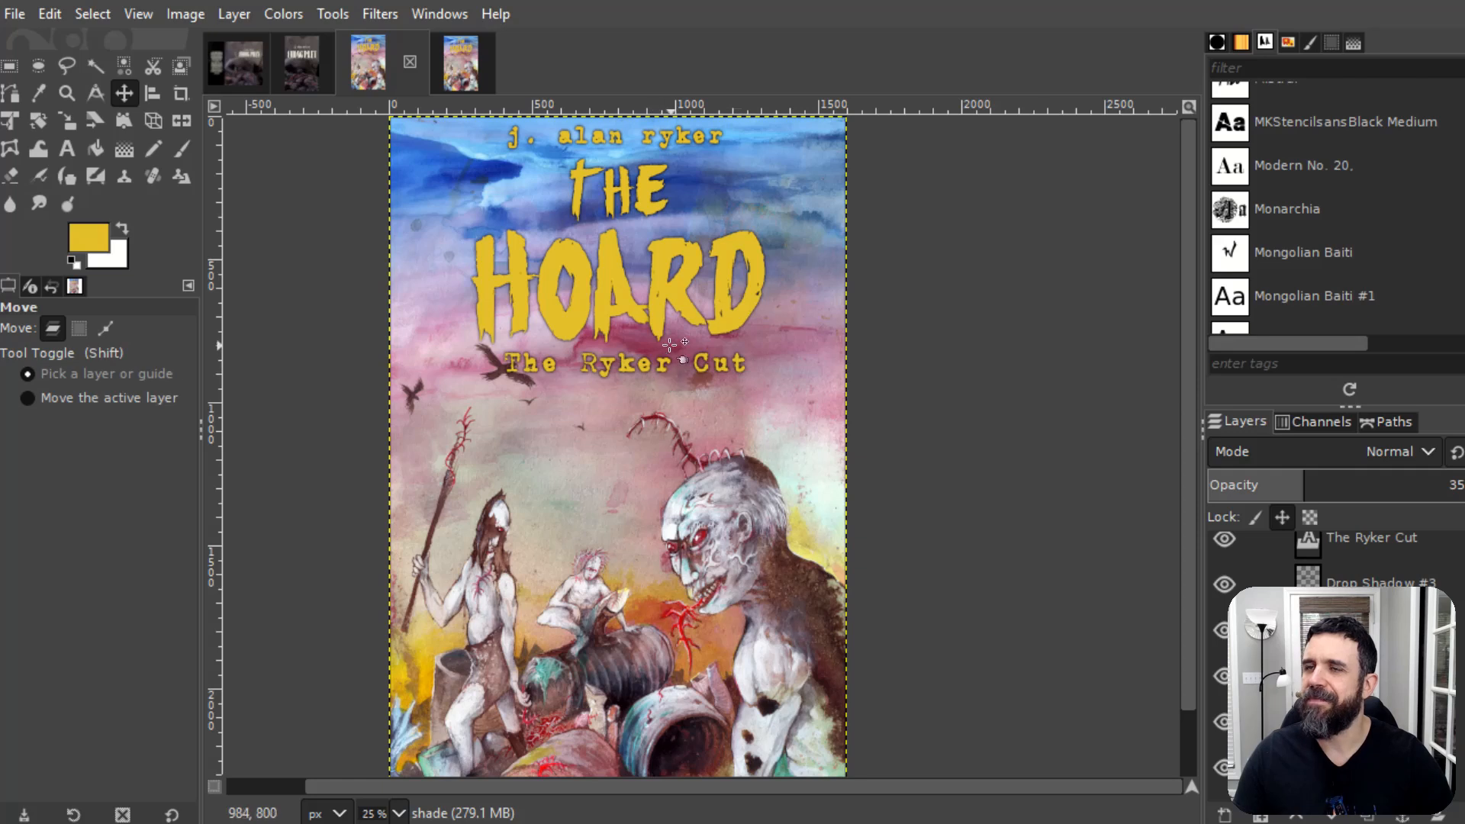
scroll(693, 594, down, 3)
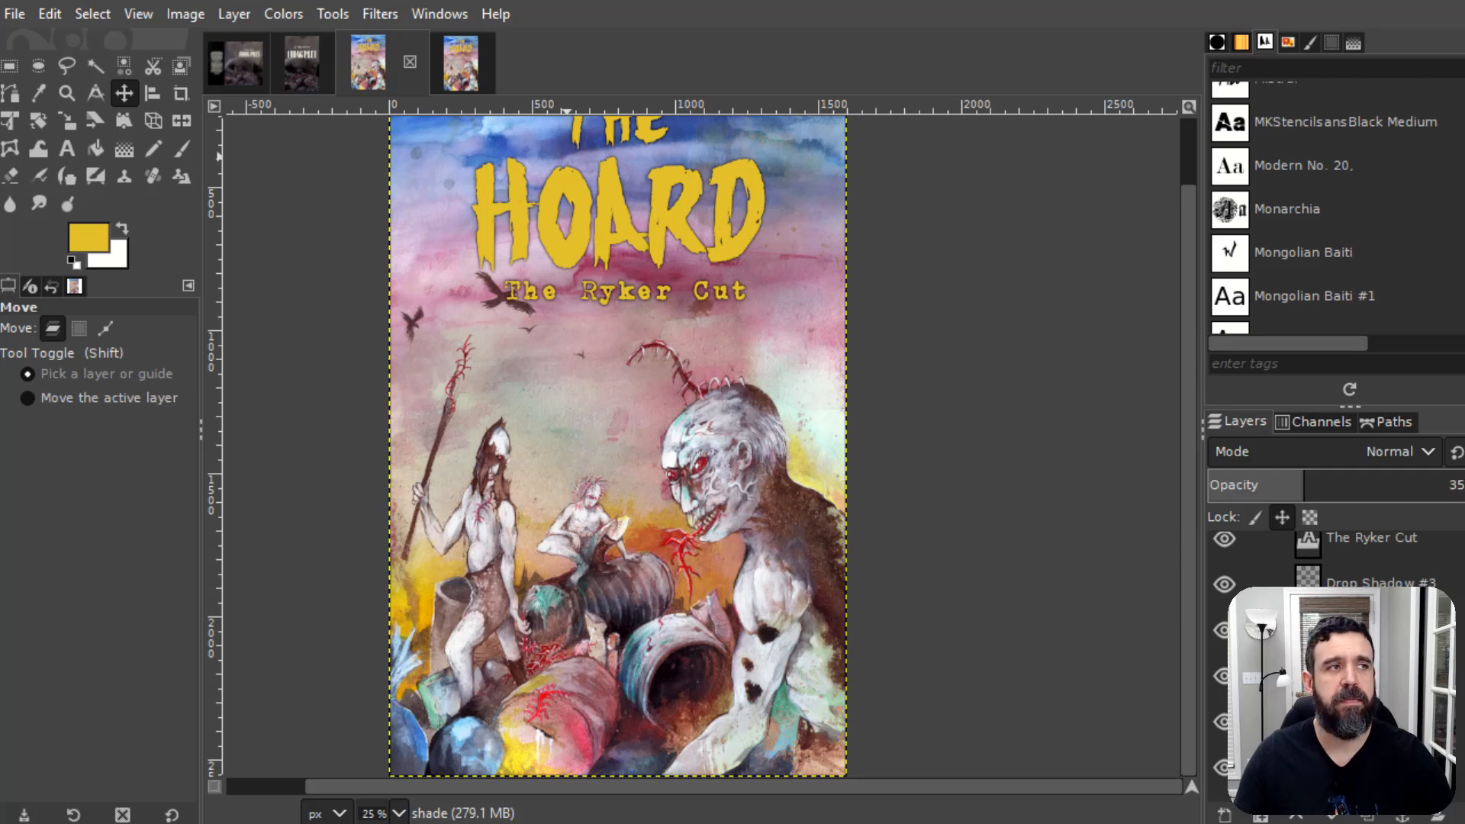
scroll(805, 505, up, 2)
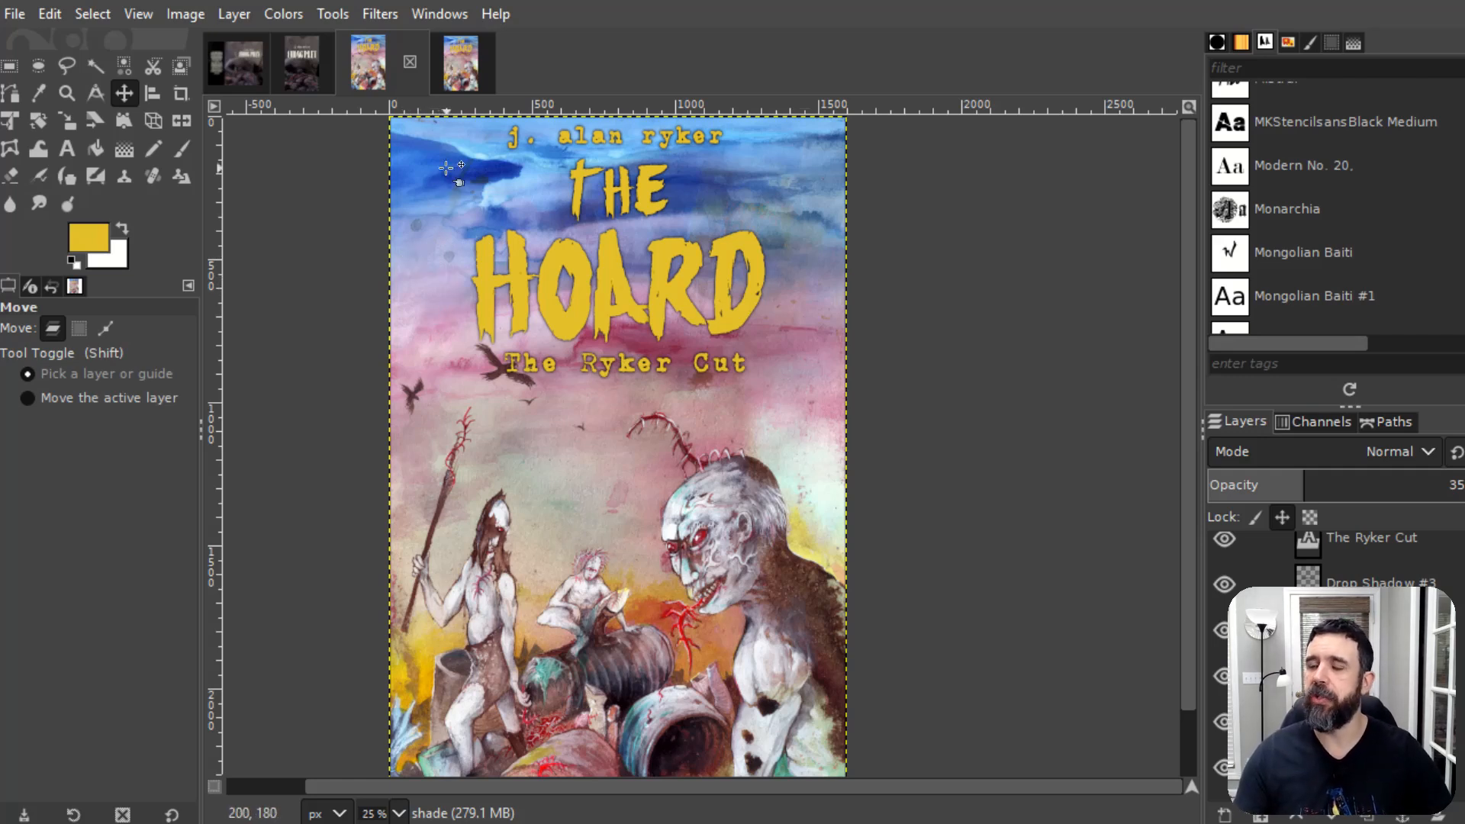
Step: View the second version of The Hoard cover and the whole Among Prey front cover
click(451, 63)
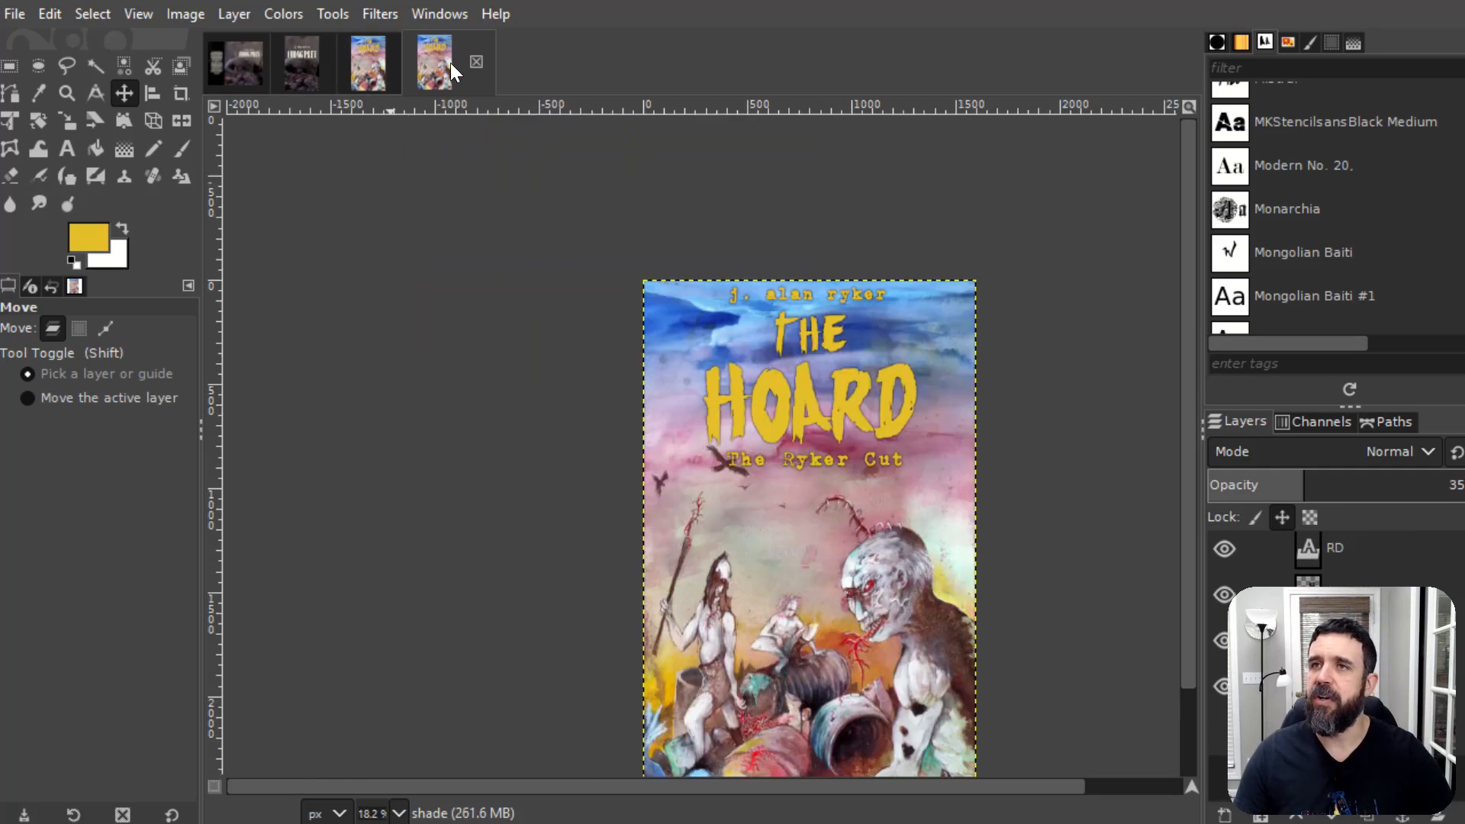
click(291, 78)
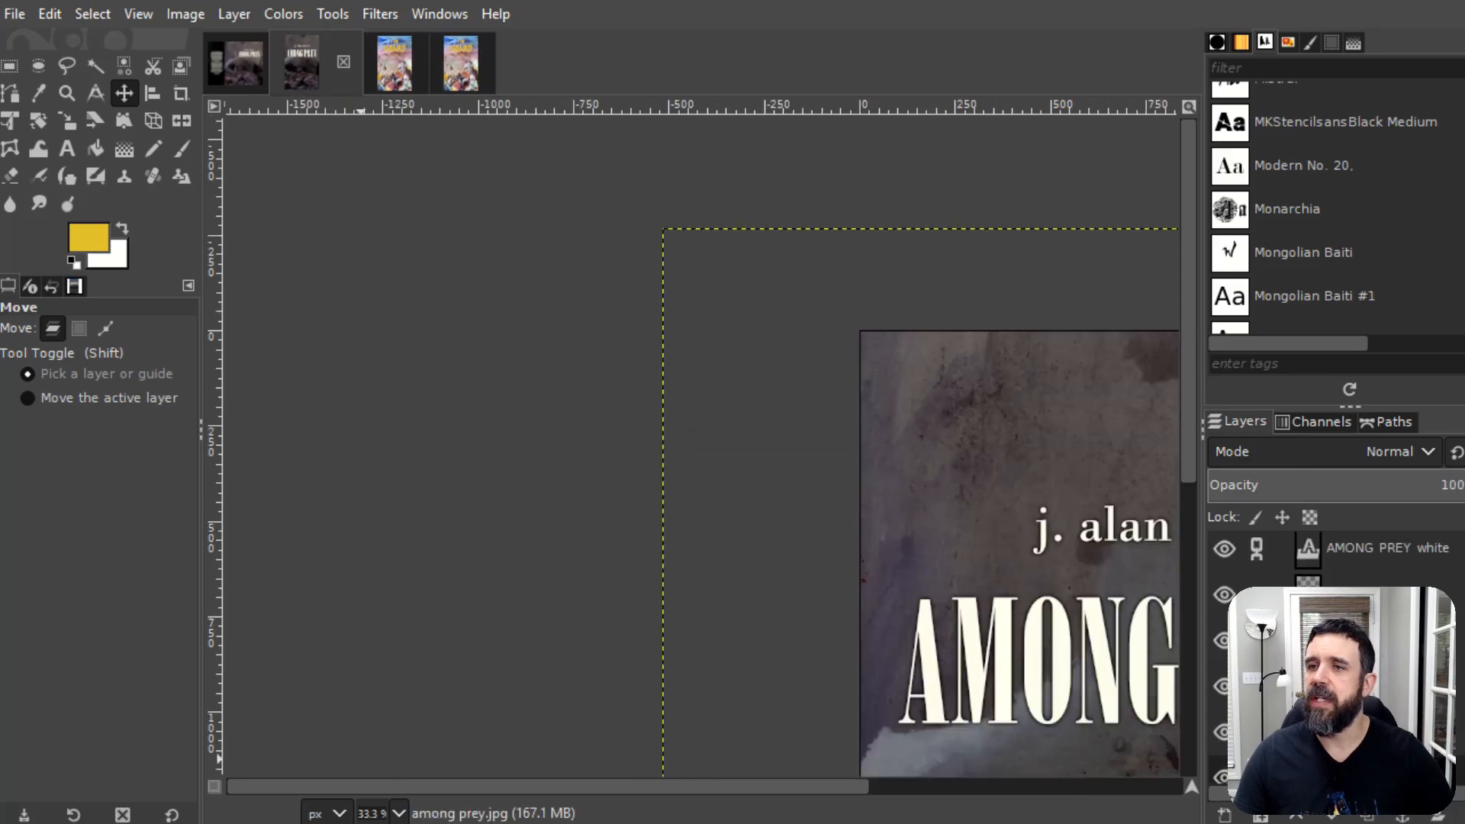
drag(410, 788, 467, 778)
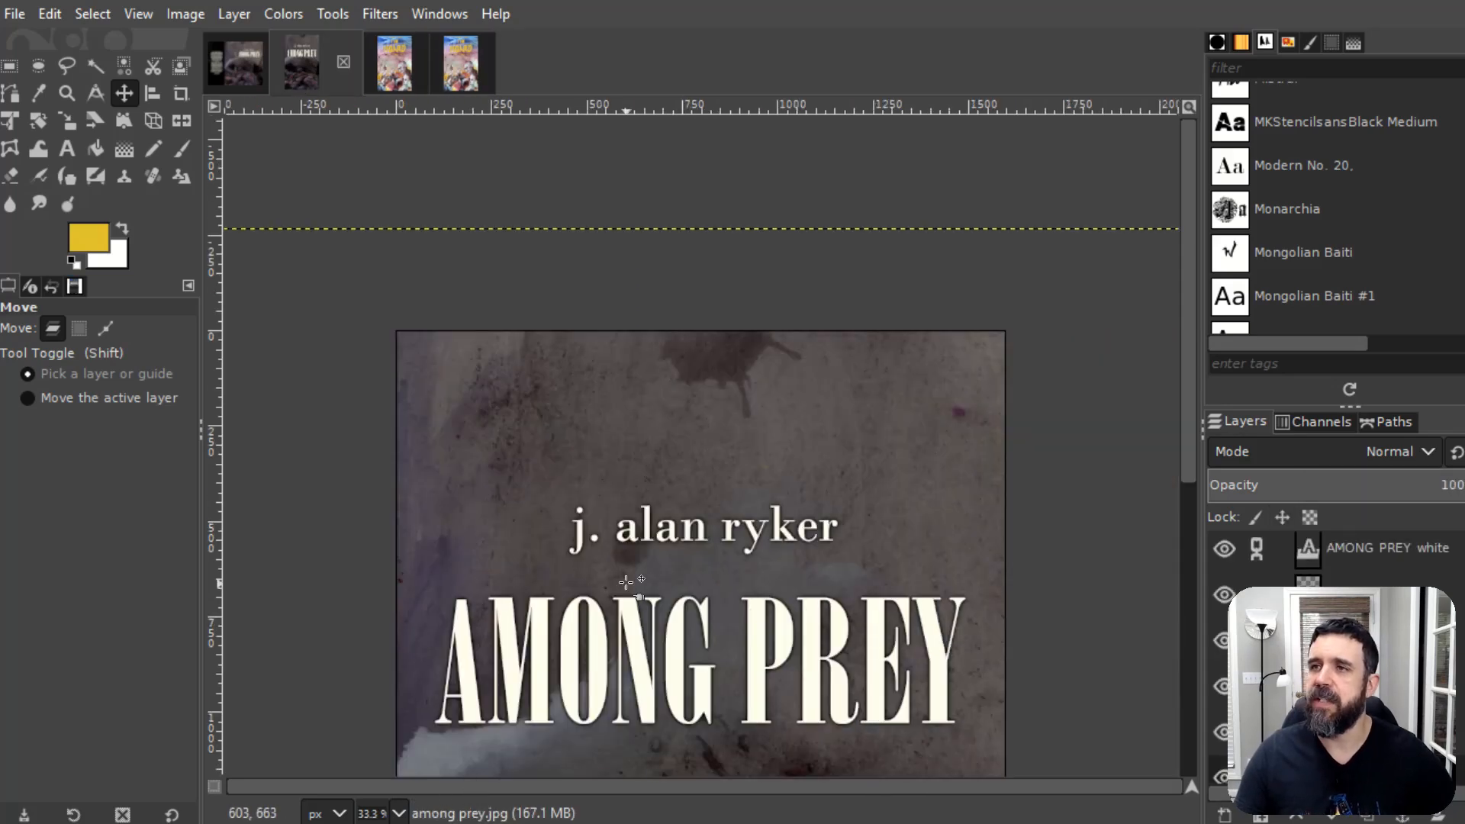
key(shift)
scroll(626, 582, down, 2)
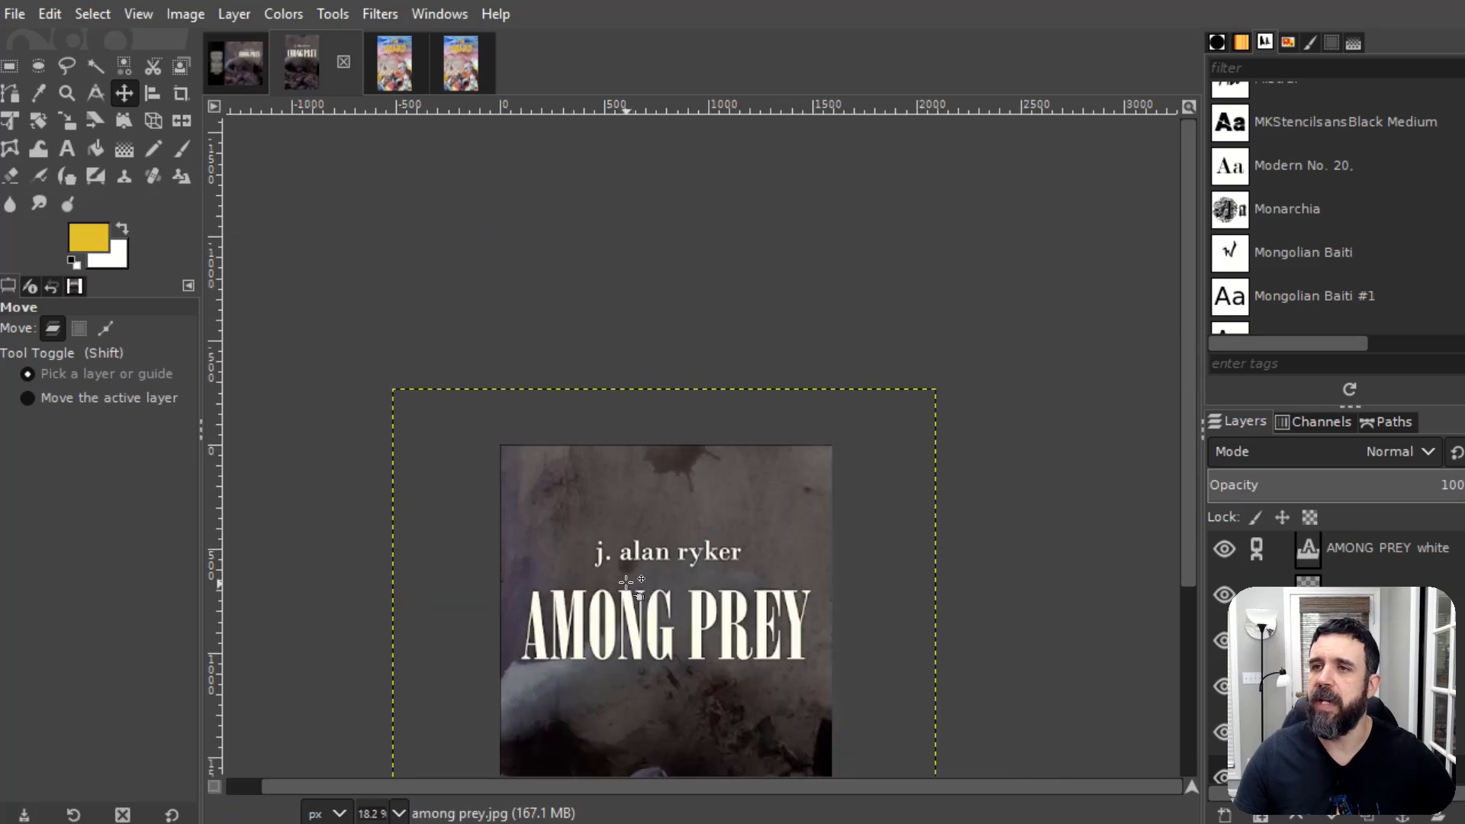
drag(1189, 289, 1179, 462)
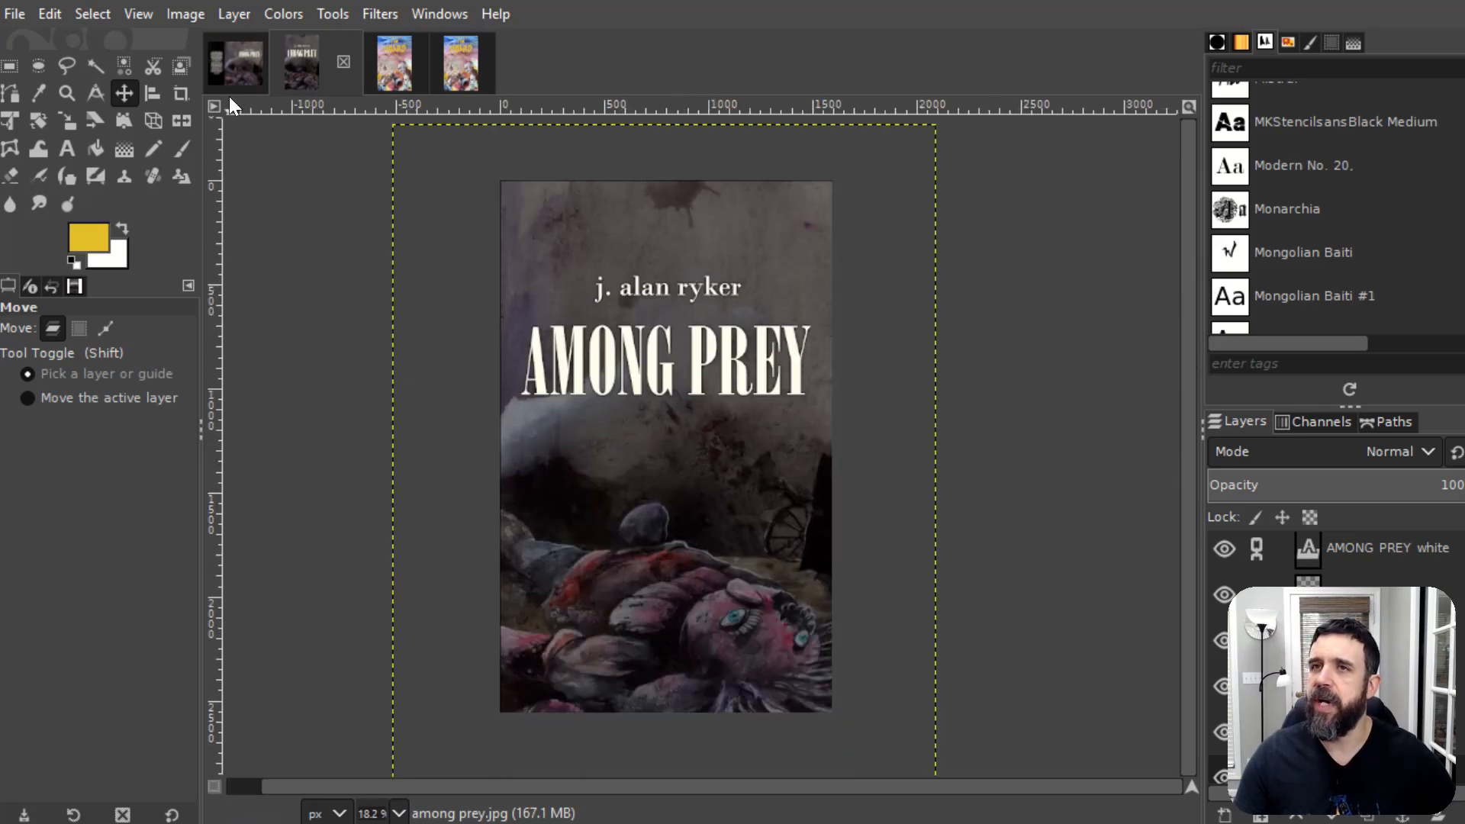
Step: Bring up the full Among Prey paperback cover file and examine the spine text against the template's fold lines
click(240, 76)
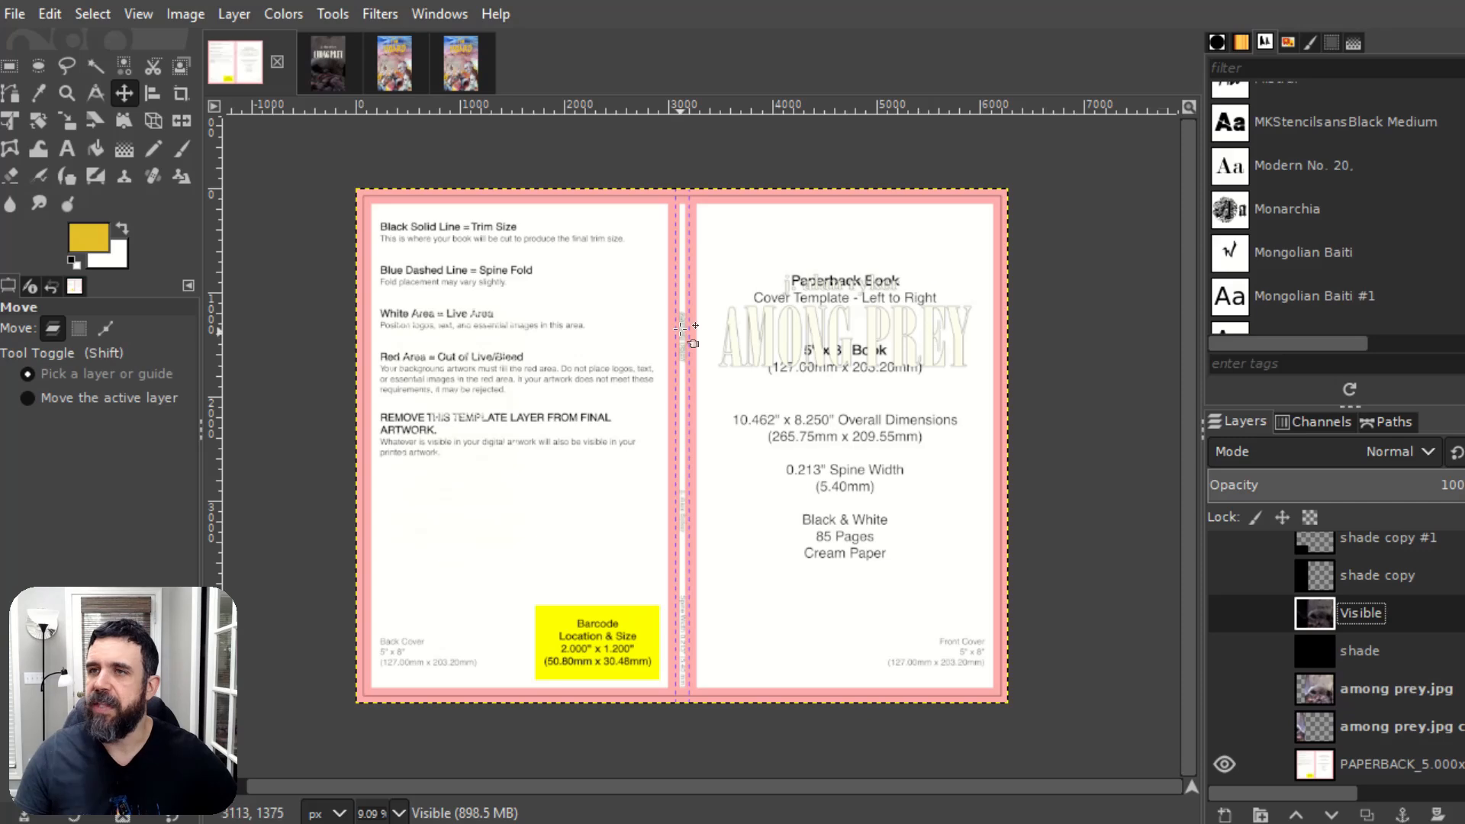
scroll(683, 353, up, 5)
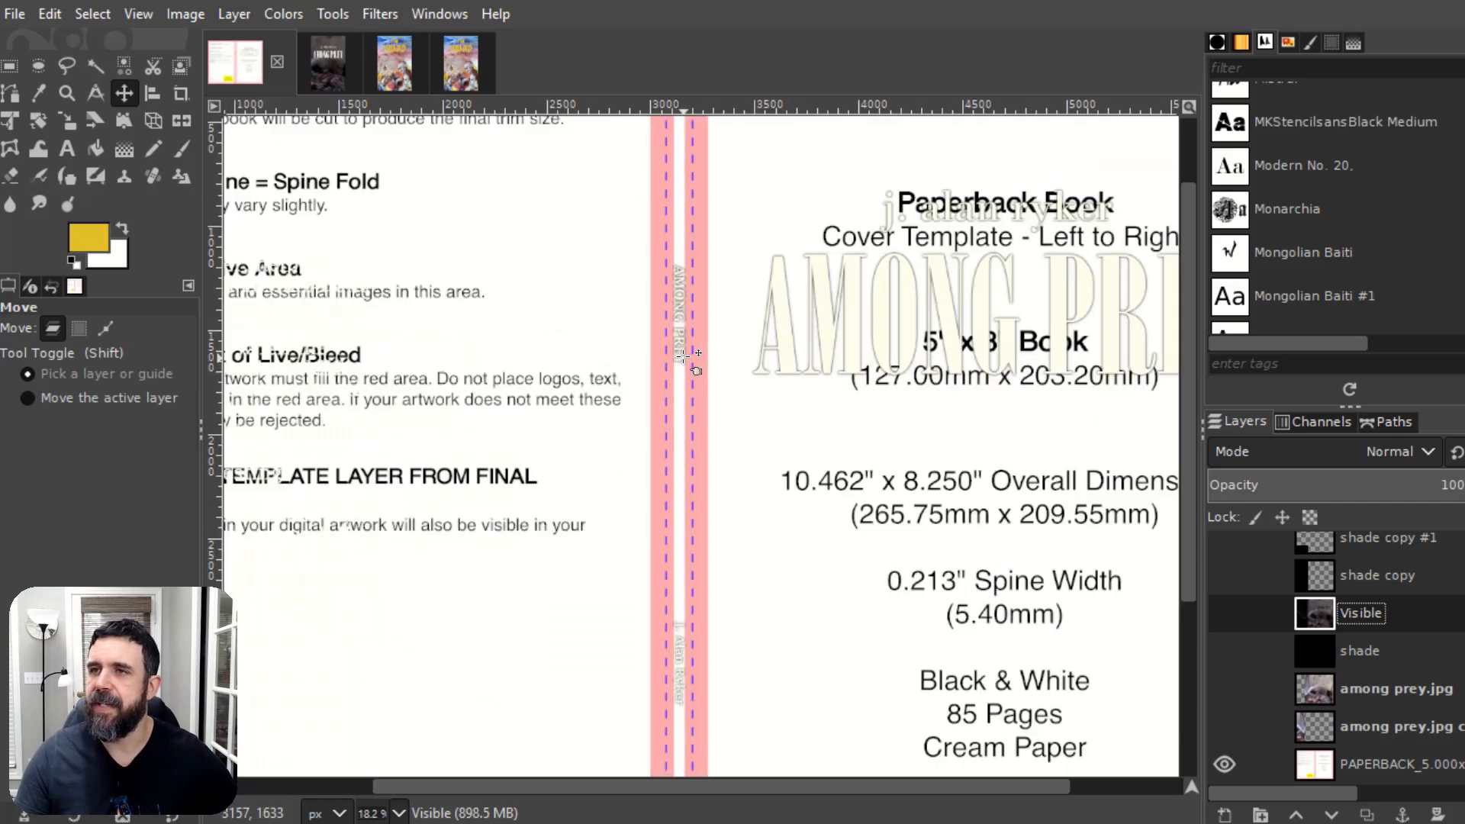
scroll(679, 379, down, 5)
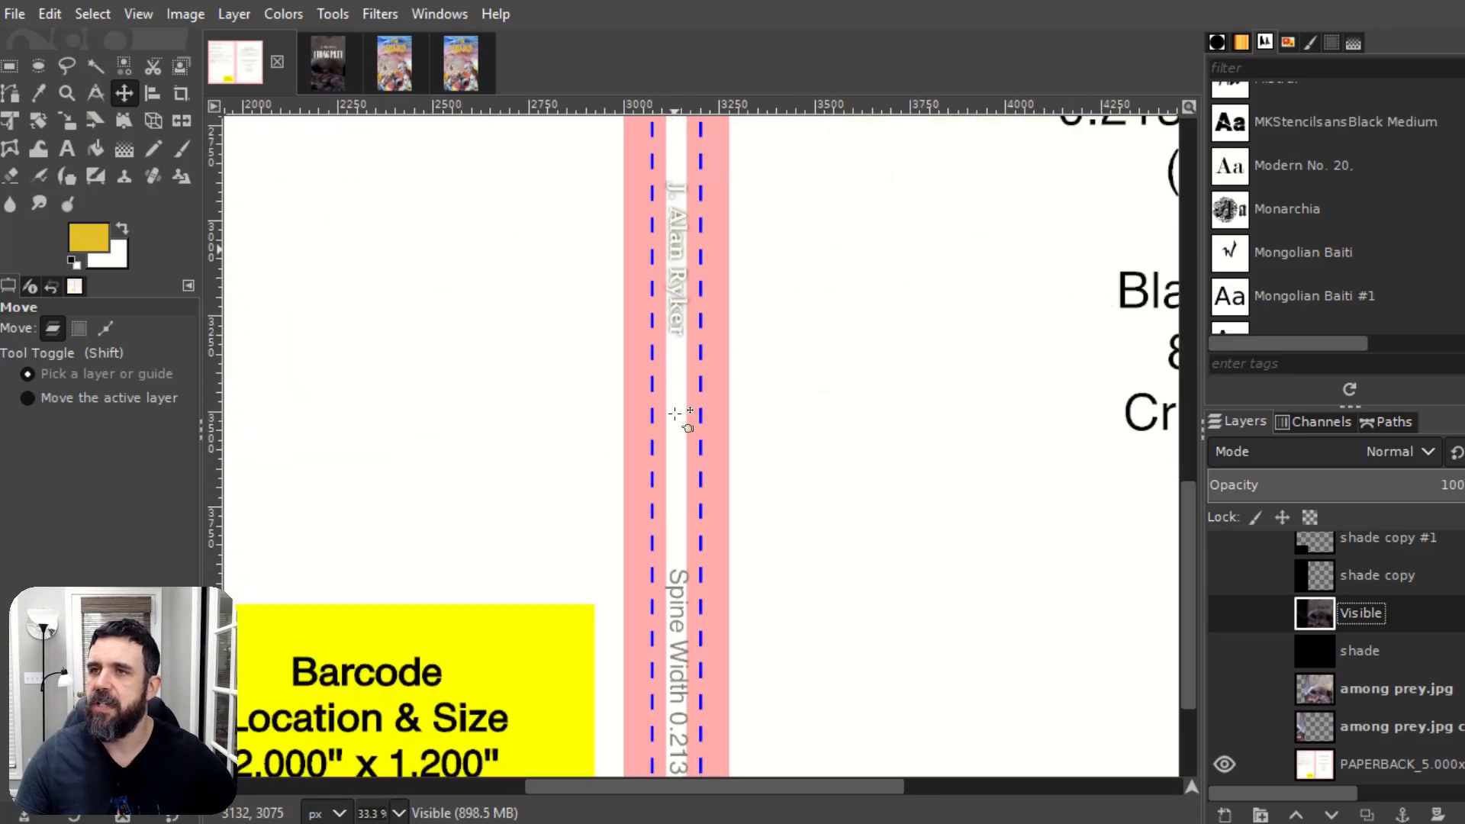
Step: Examine the Among Prey paperback layout, comparing the spine text placement with the template's spine folds and front cover area
scroll(659, 551, down, 3)
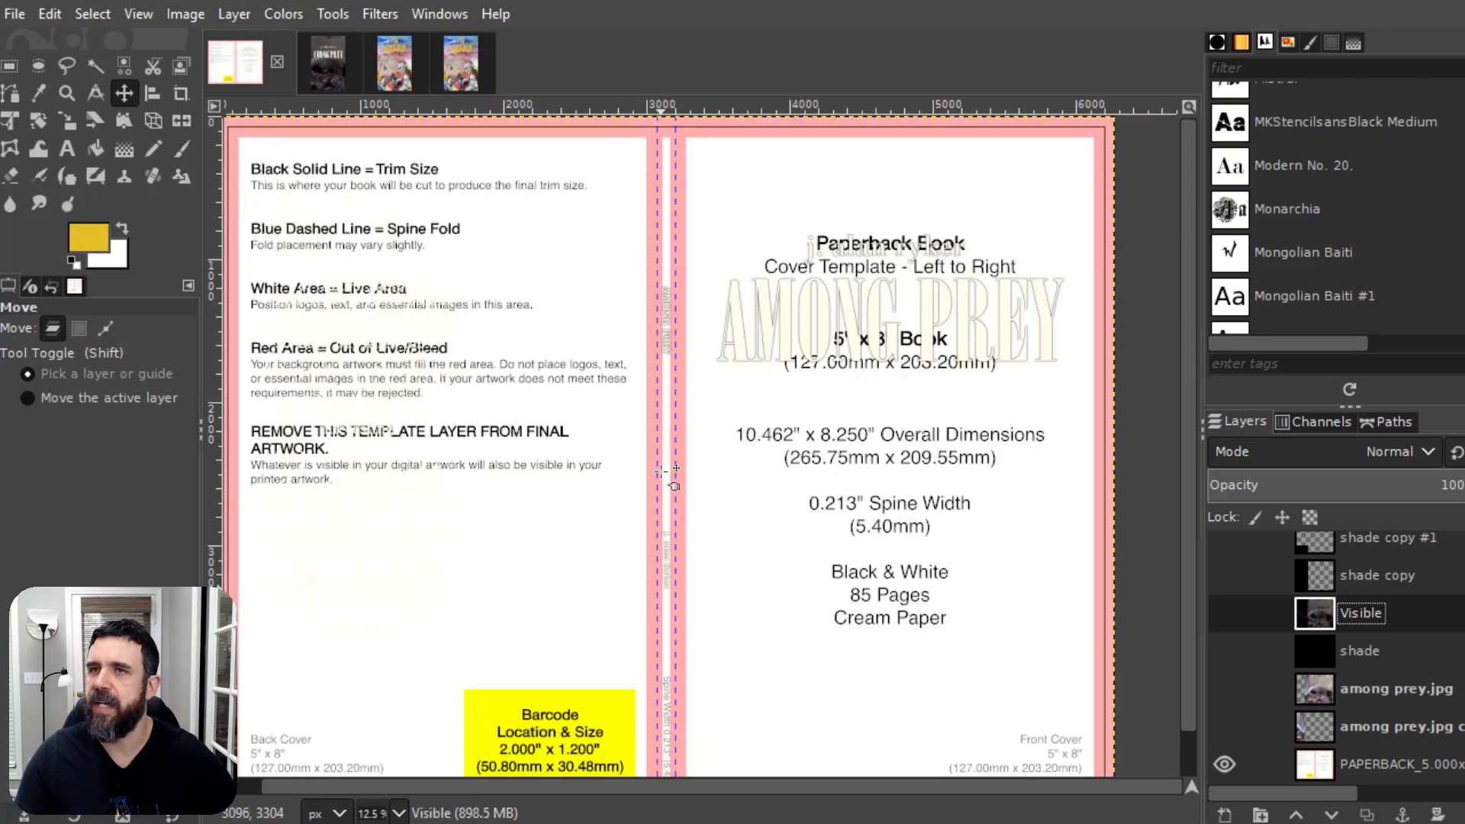
scroll(661, 473, down, 1)
scroll(661, 473, up, 1)
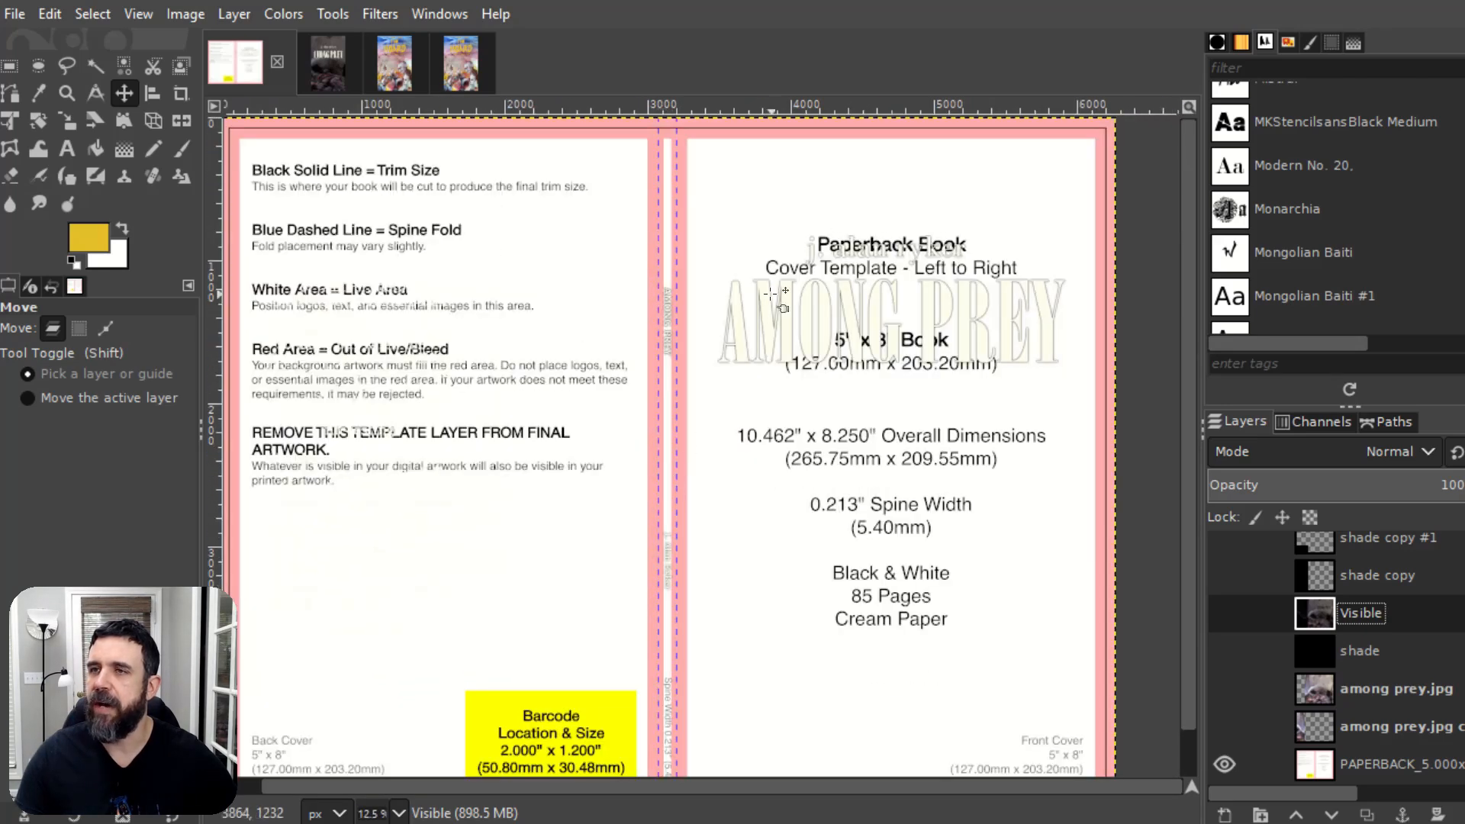
scroll(664, 431, up, 2)
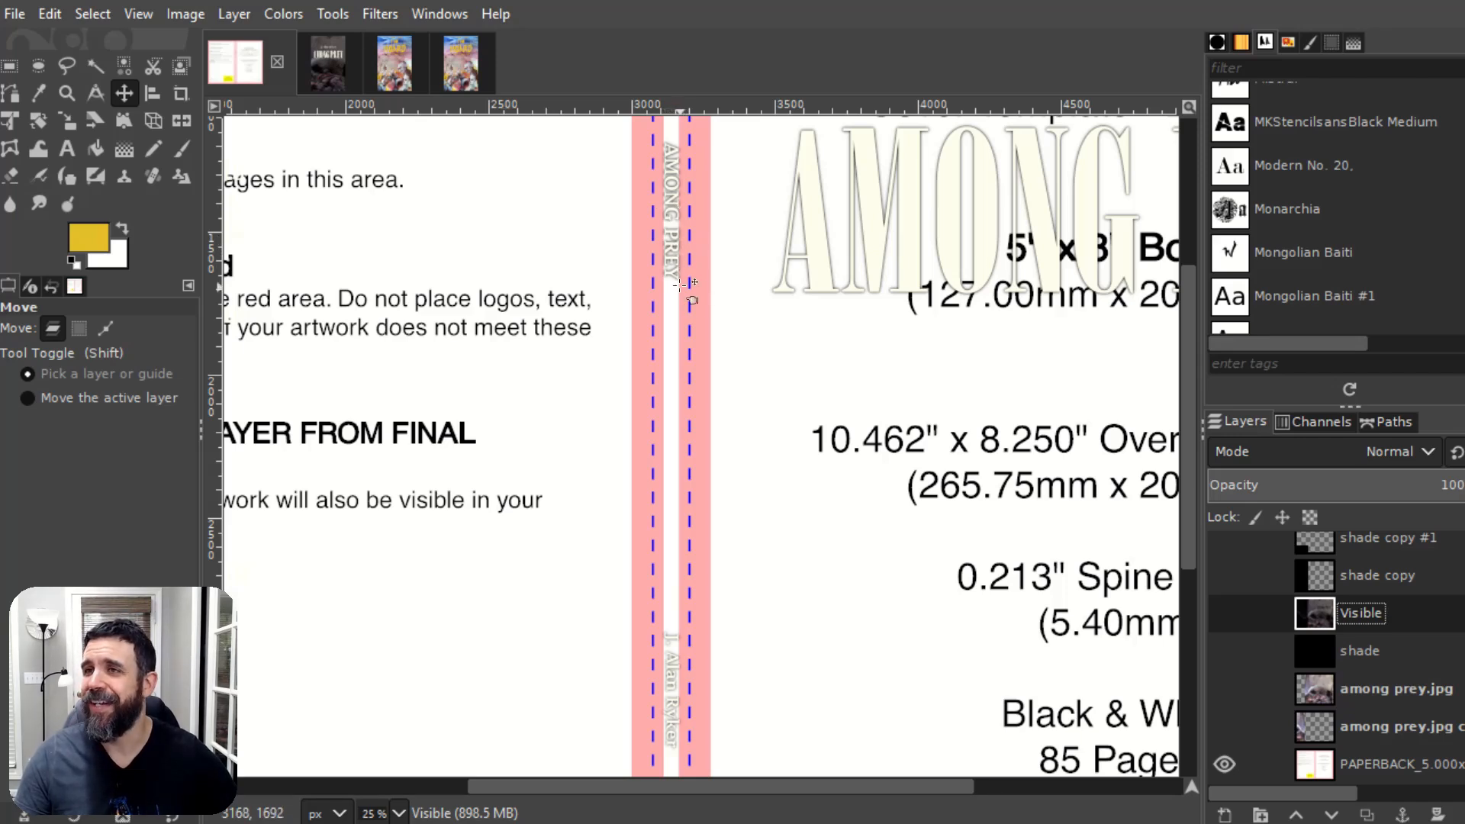
scroll(677, 279, down, 3)
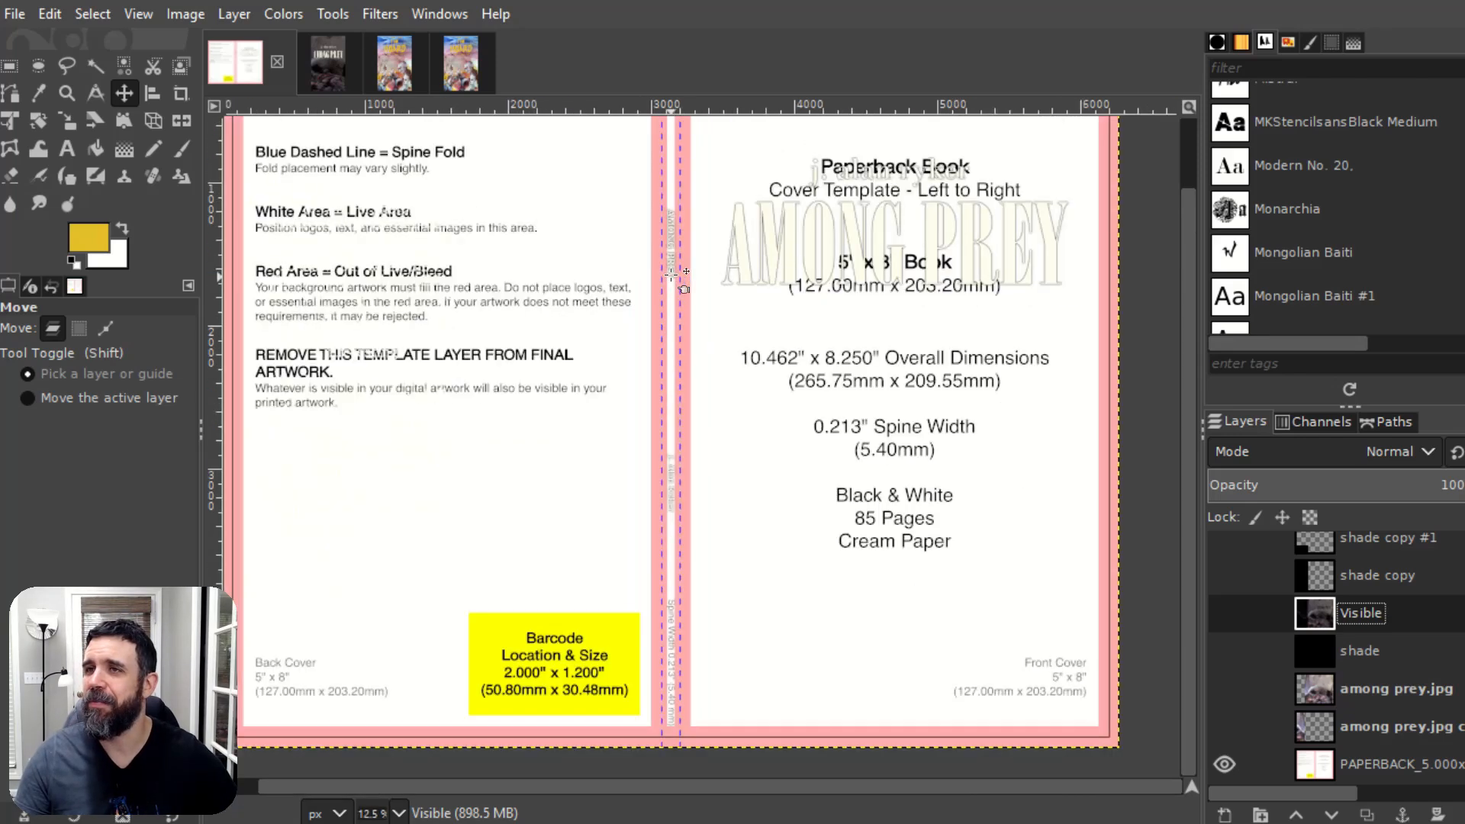
scroll(671, 273, up, 1)
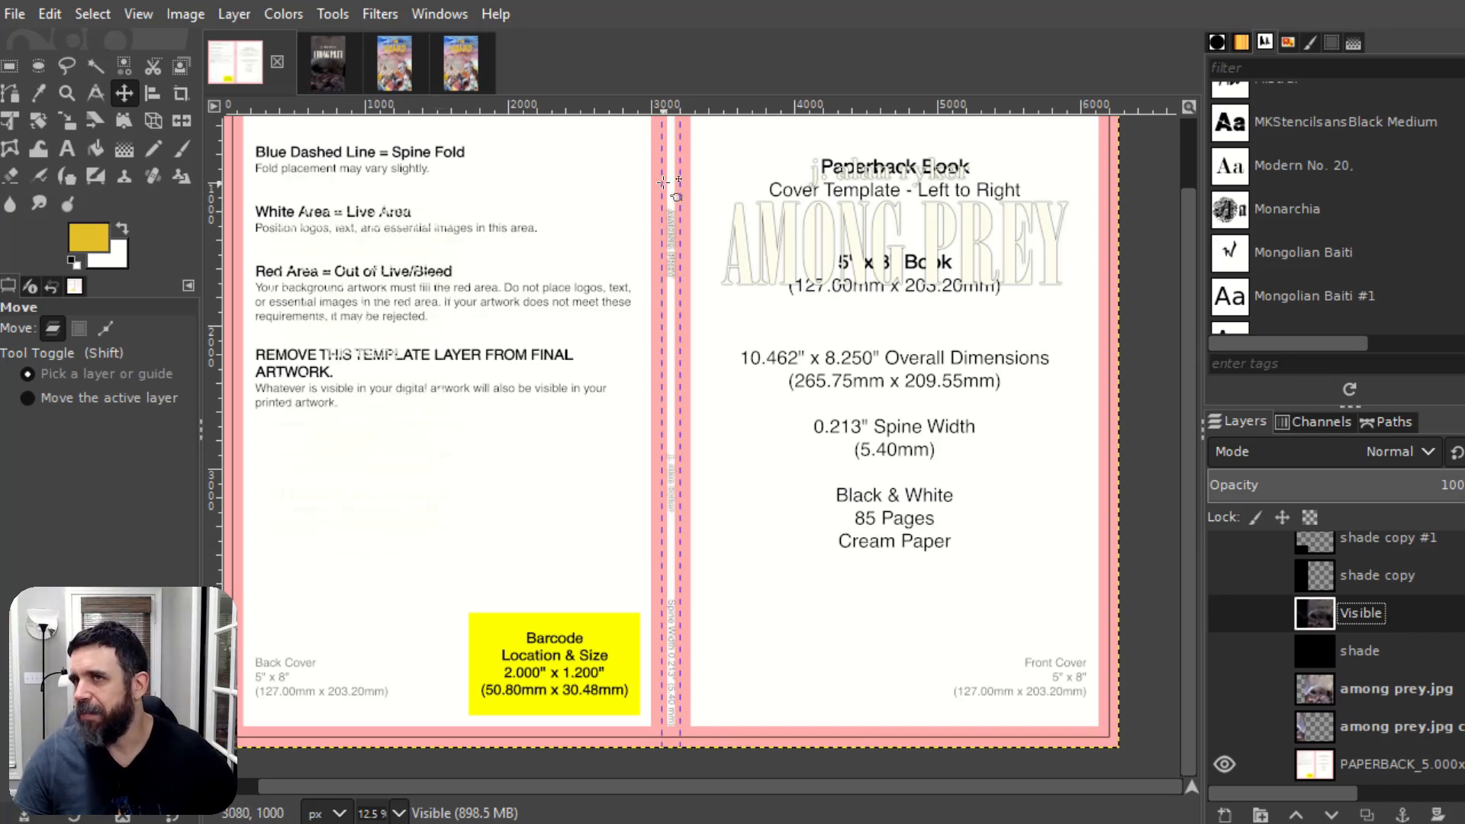
Step: Add the PAPERBACK_5.250x8.000_220_BW_CREAM_en_US.png template to The Hoard cover as a layer and lower it to just above Background
click(461, 63)
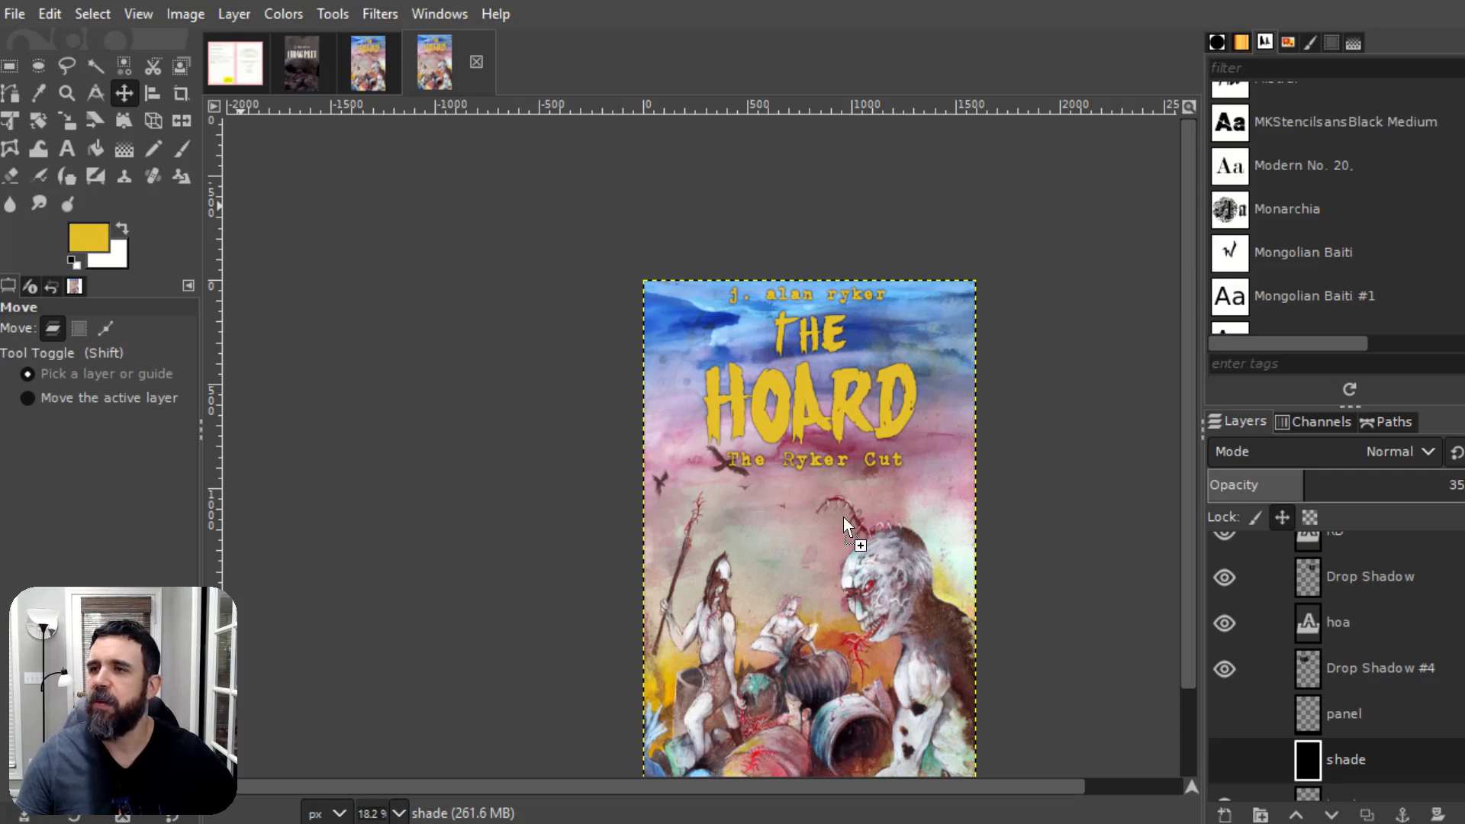
drag(844, 519, 847, 520)
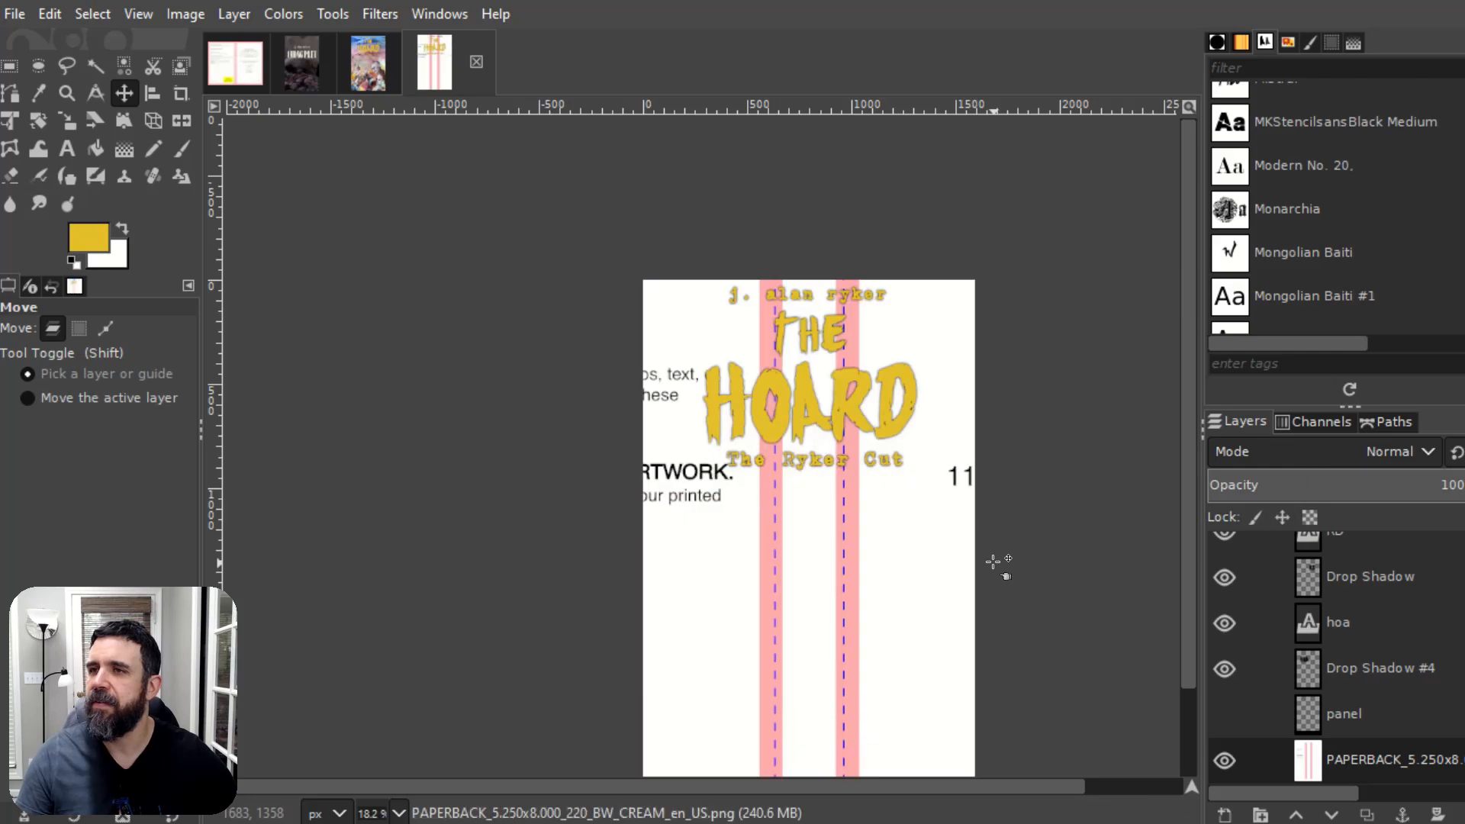
scroll(1022, 571, down, 2)
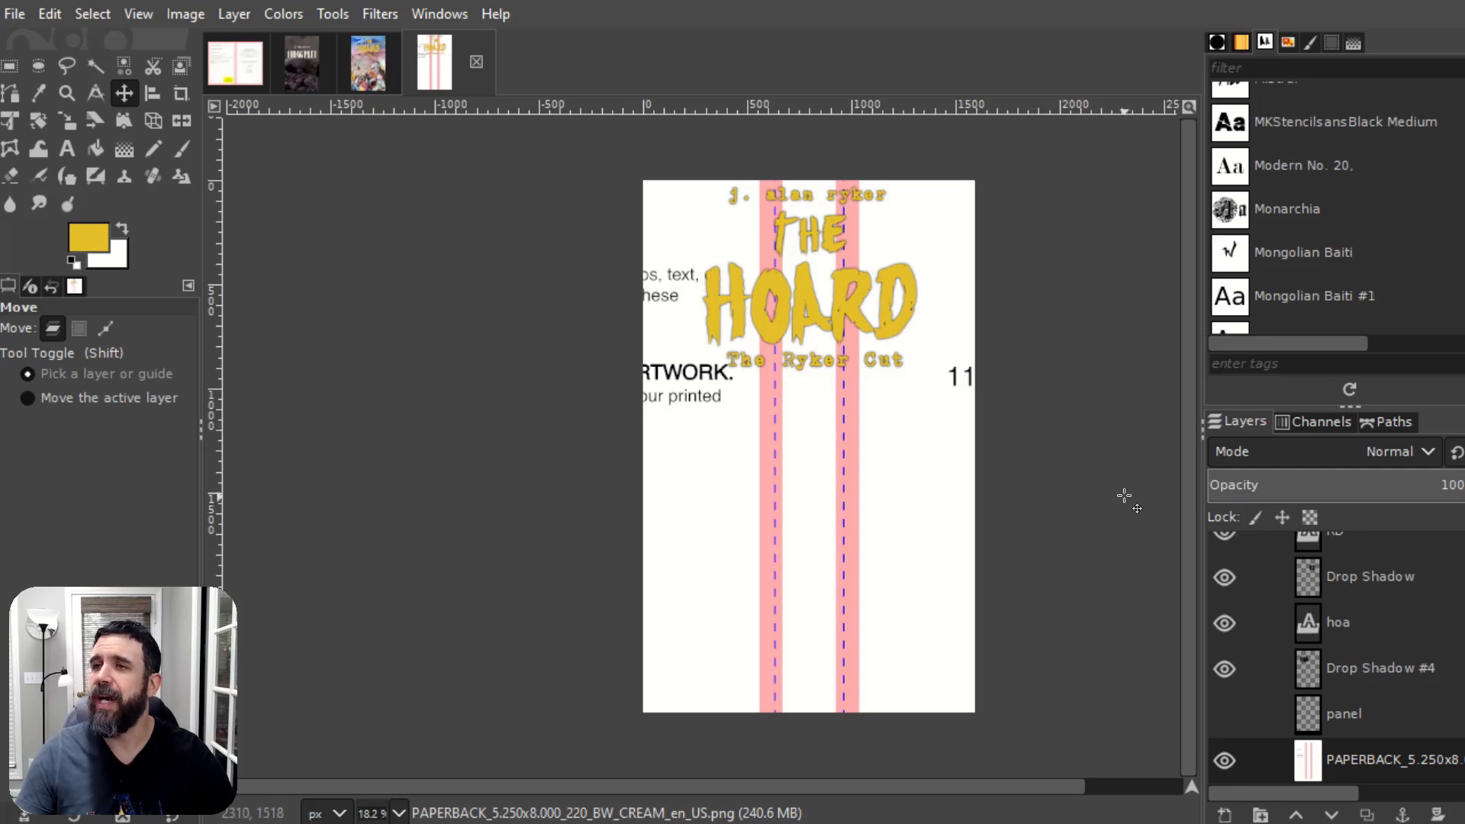
scroll(1335, 656, down, 4)
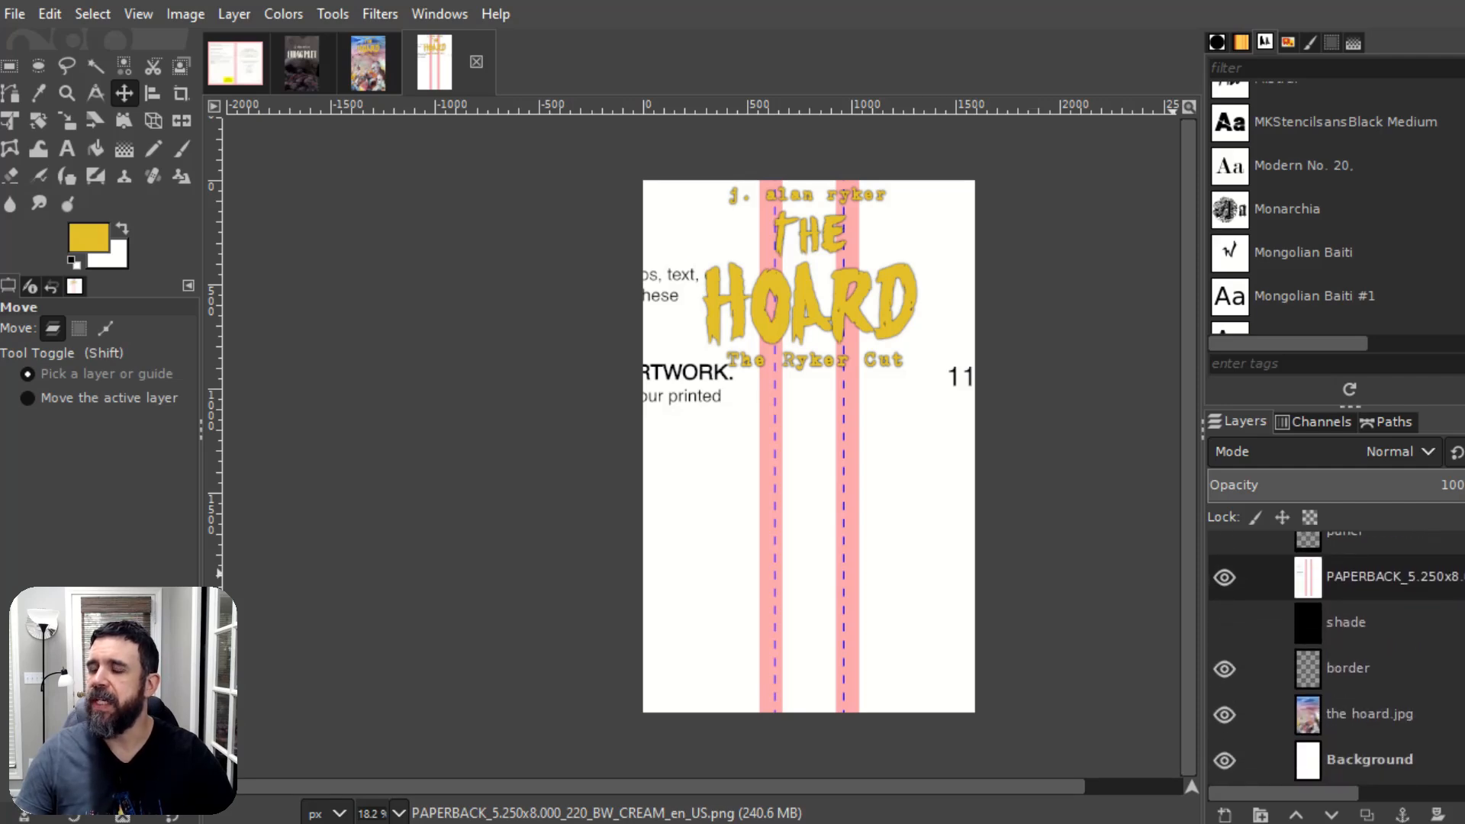
click(1349, 578)
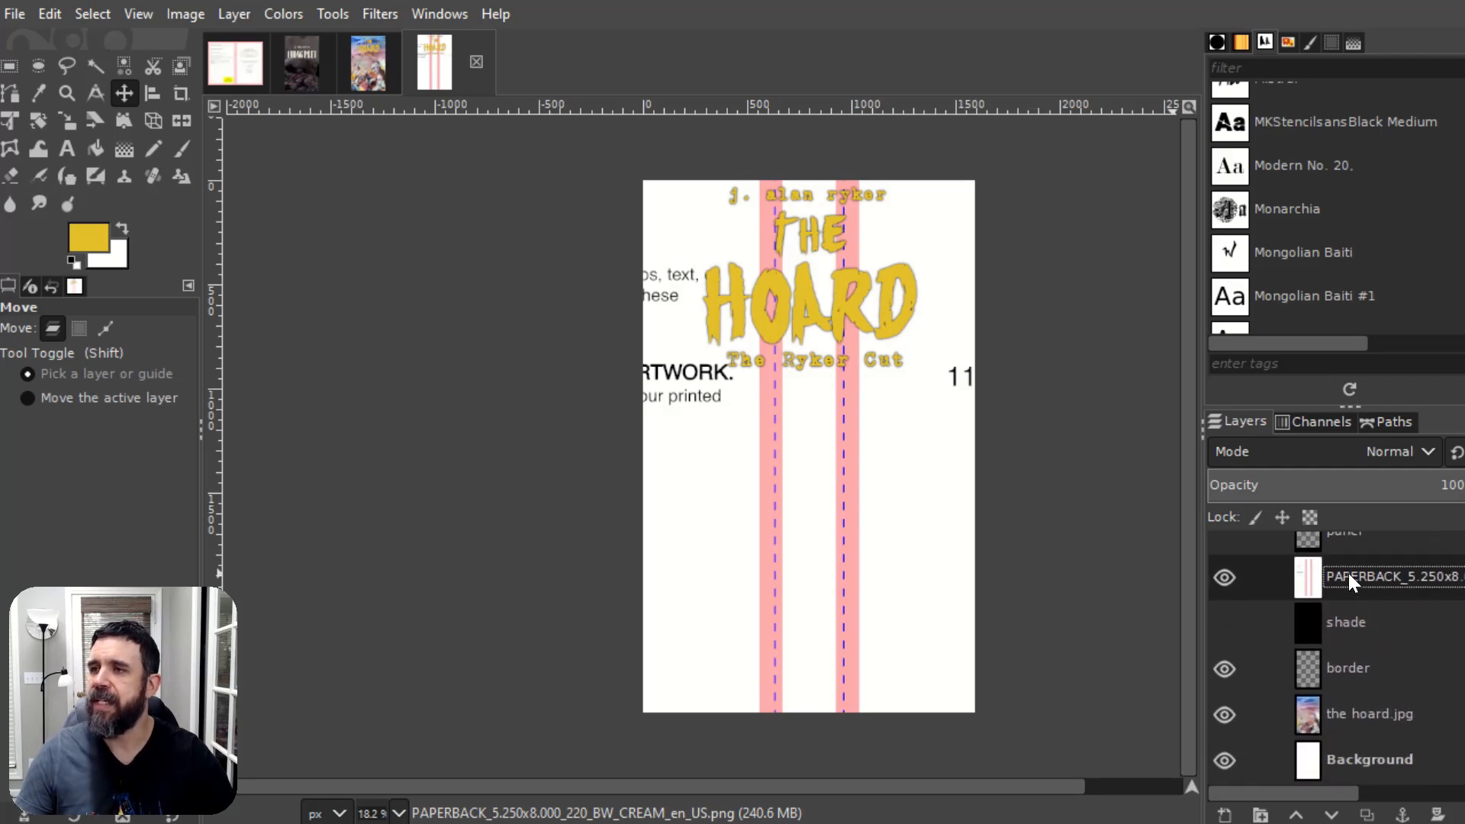
click(1331, 815)
click(1332, 815)
click(1332, 815)
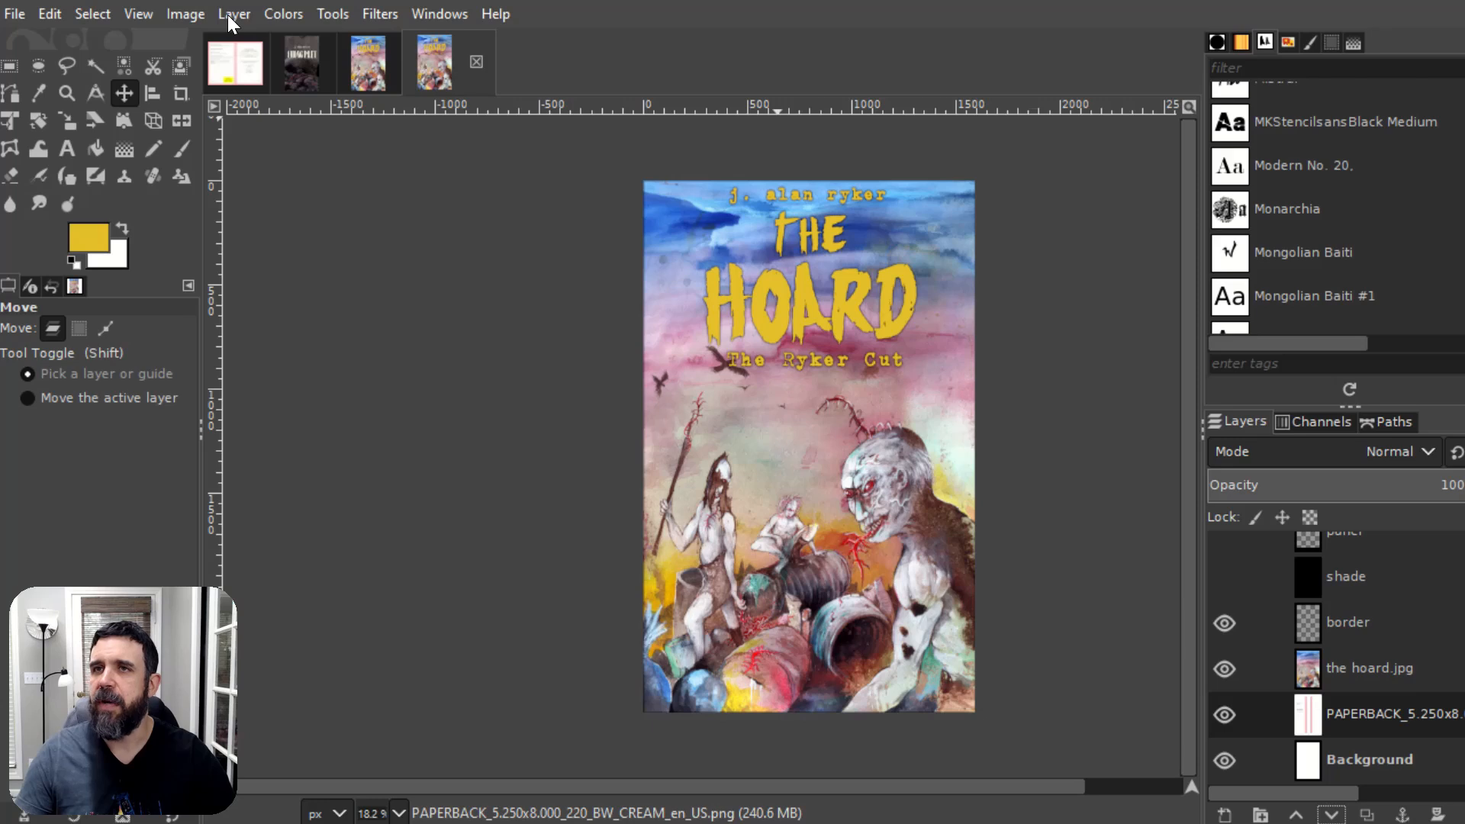
Step: Fit the canvas to the layers so the whole template fits, and save the image as HoardPaperCover.xcf
click(175, 14)
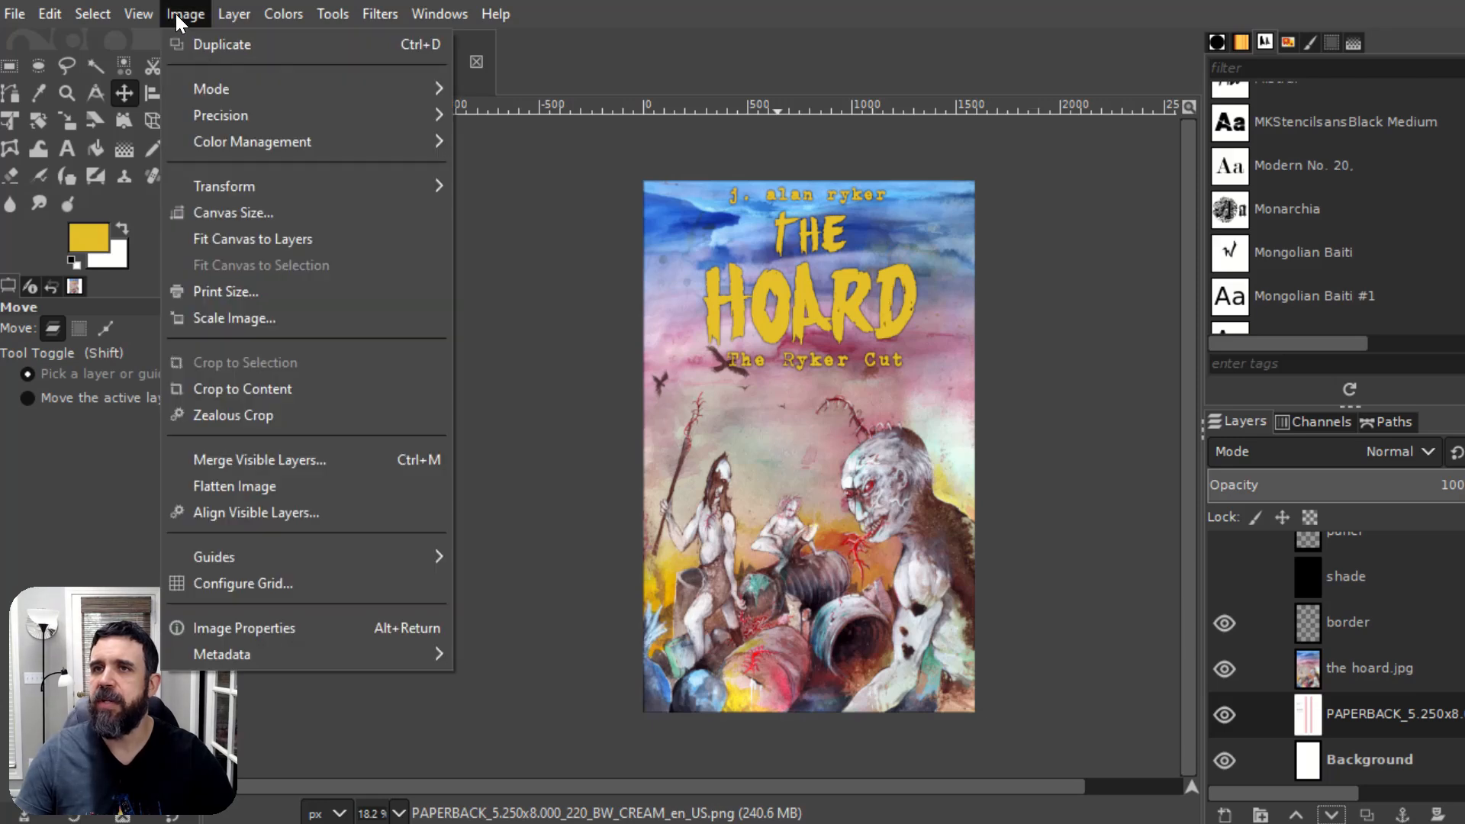
click(237, 241)
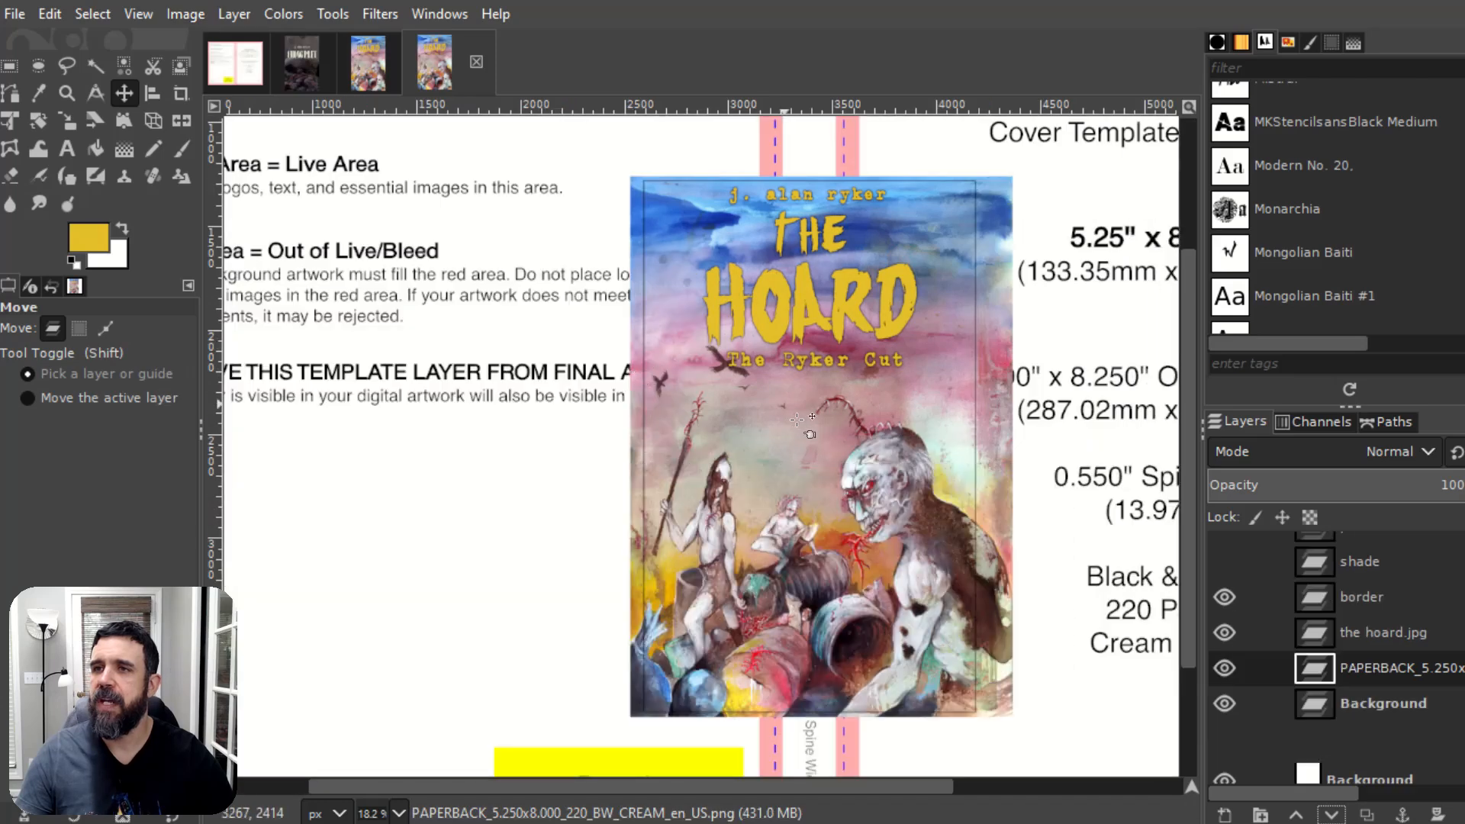
scroll(737, 469, down, 1)
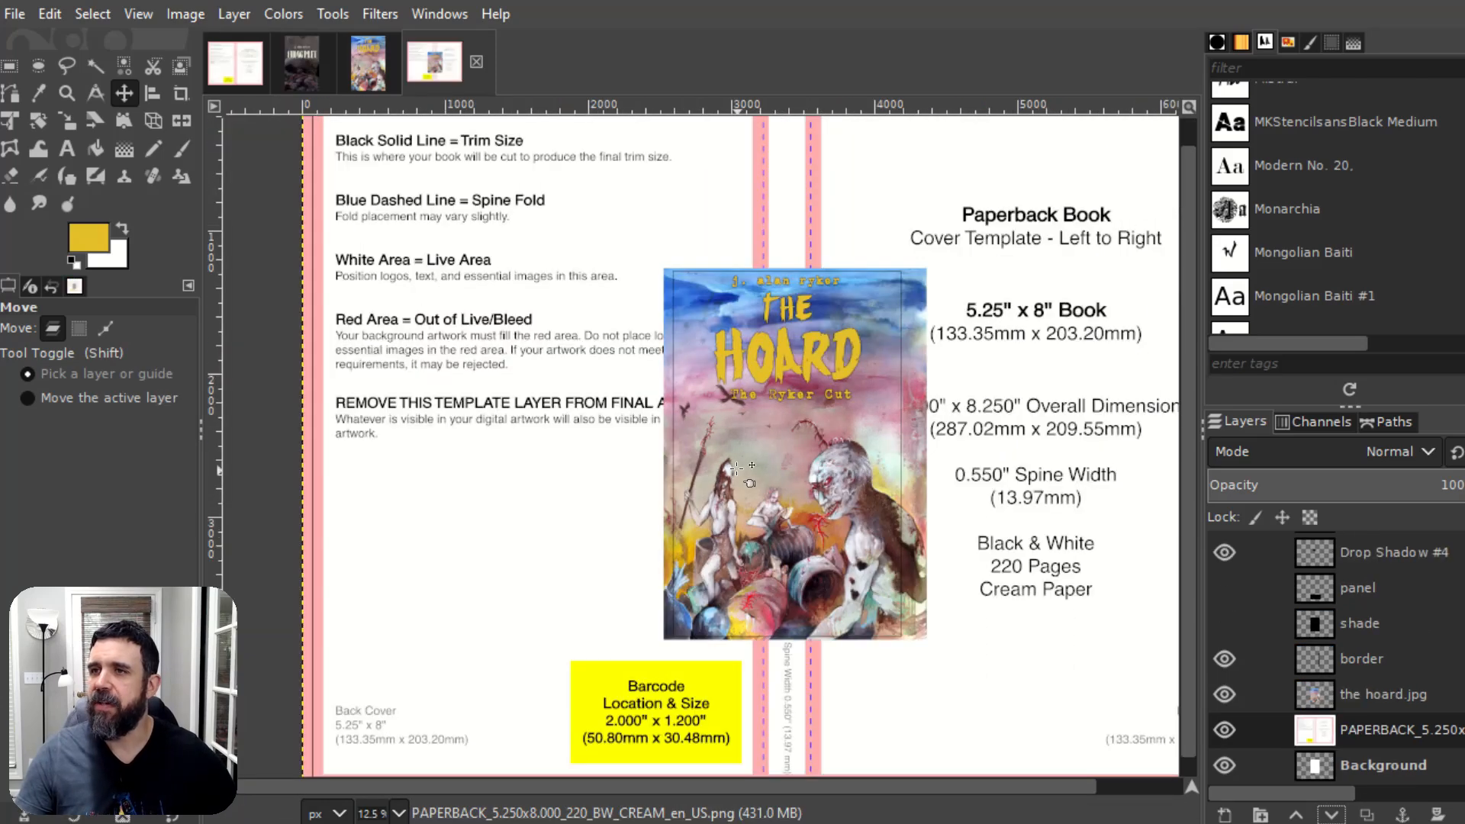
scroll(737, 470, down, 1)
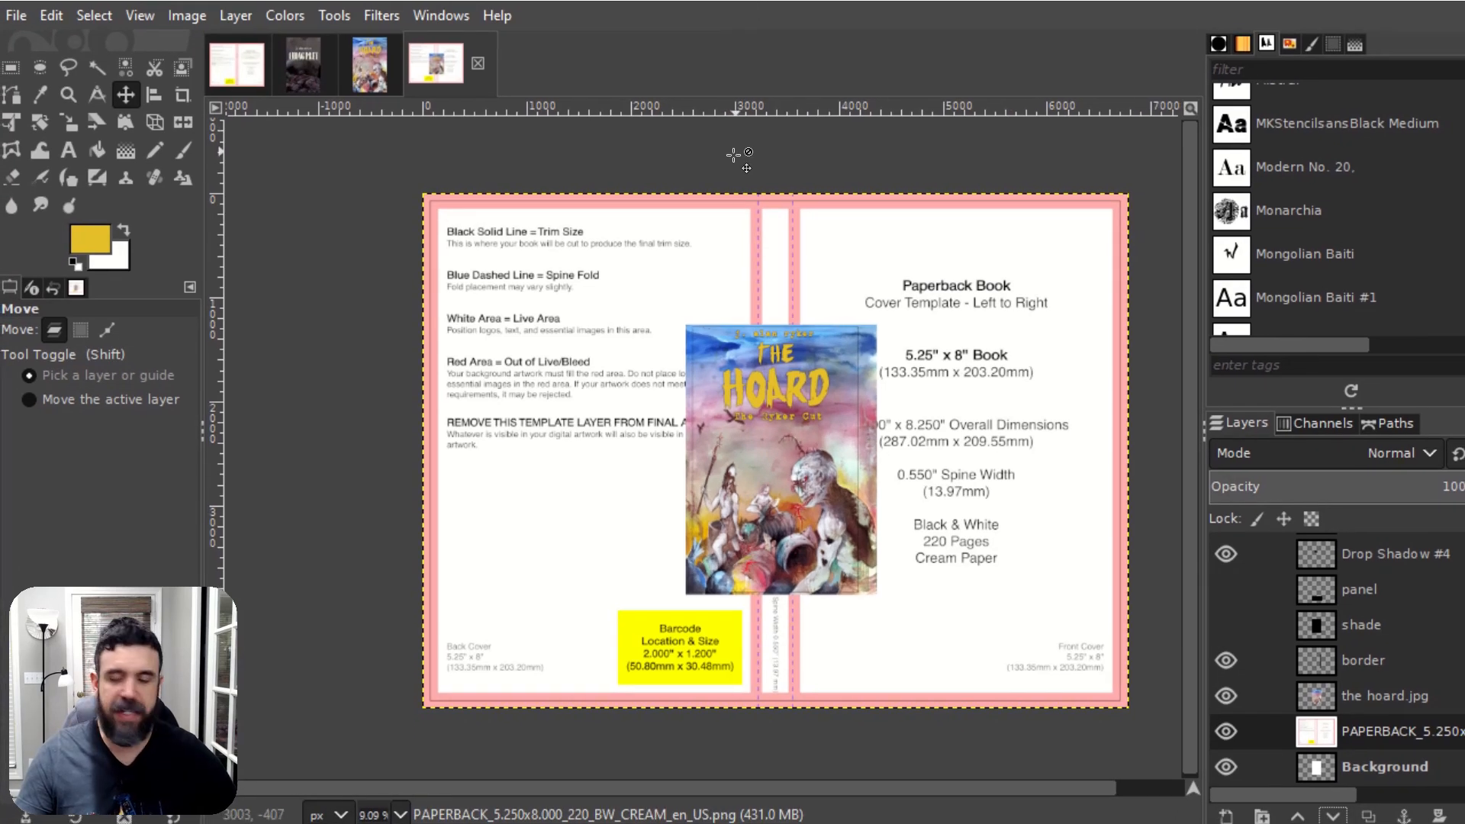
key(ctrl+s)
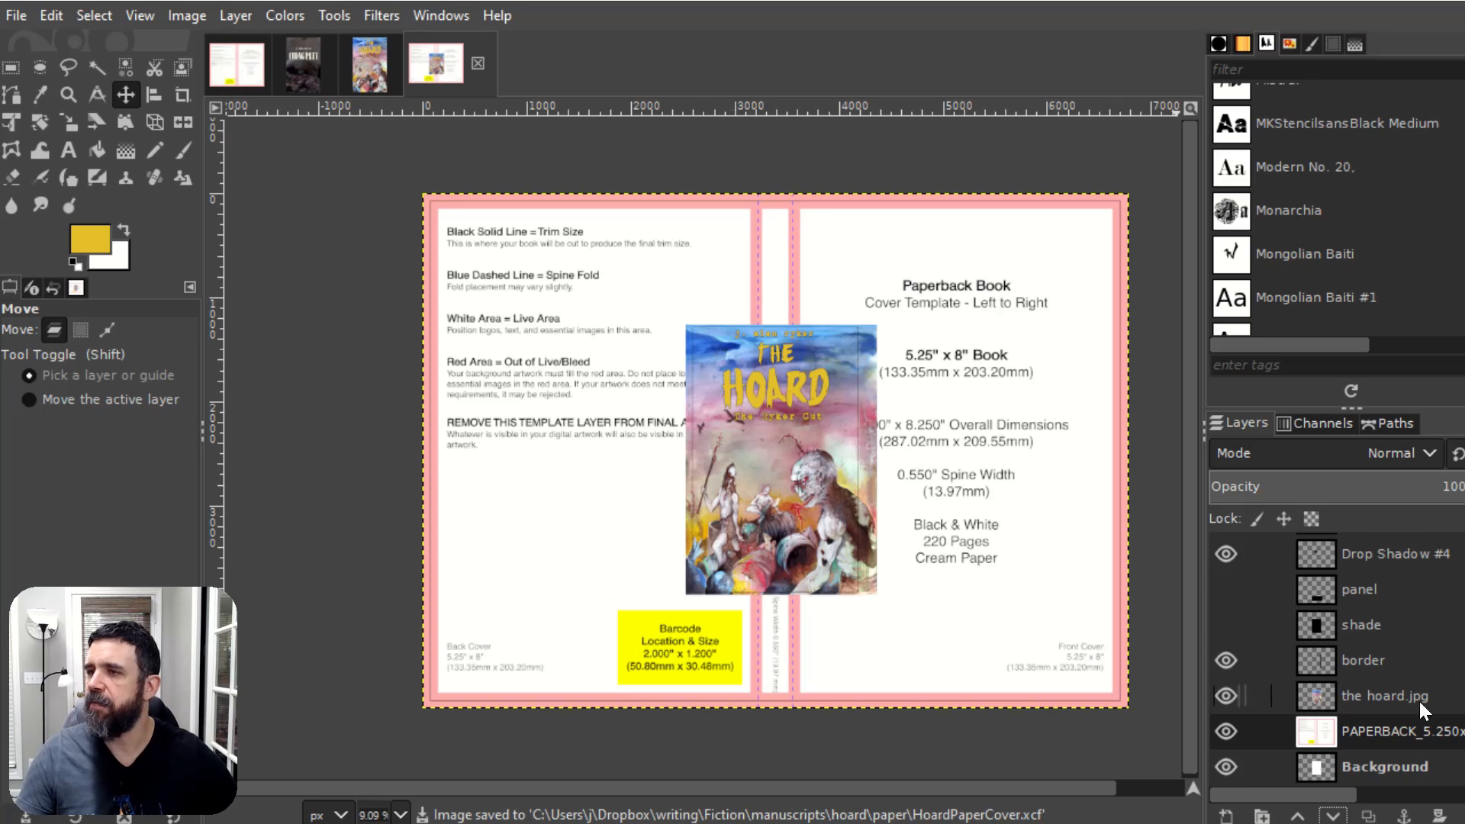
Step: Delete the border layer from The Hoard paperback cover
scroll(1385, 681, up, 1)
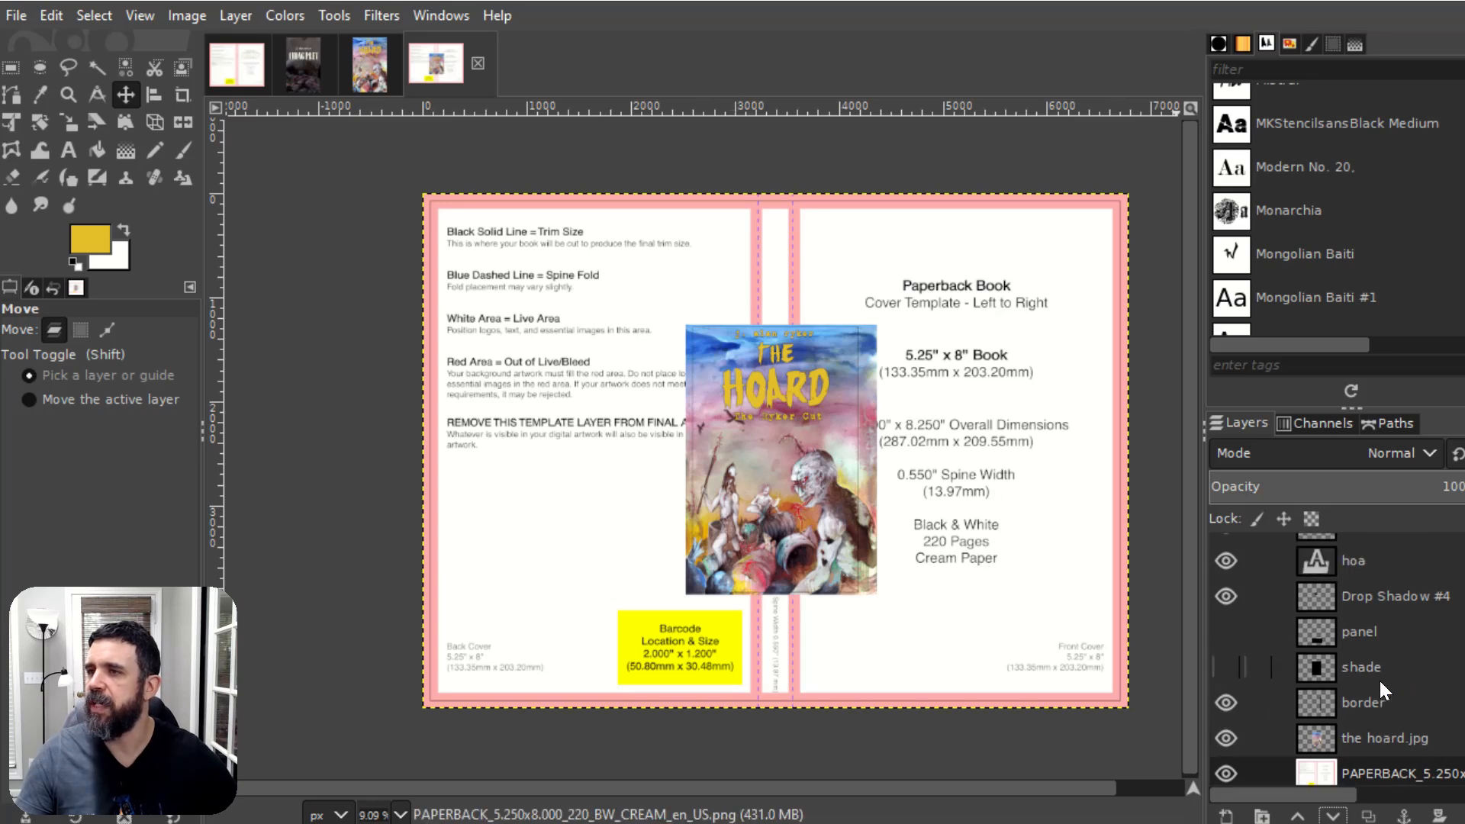
scroll(1380, 681, up, 5)
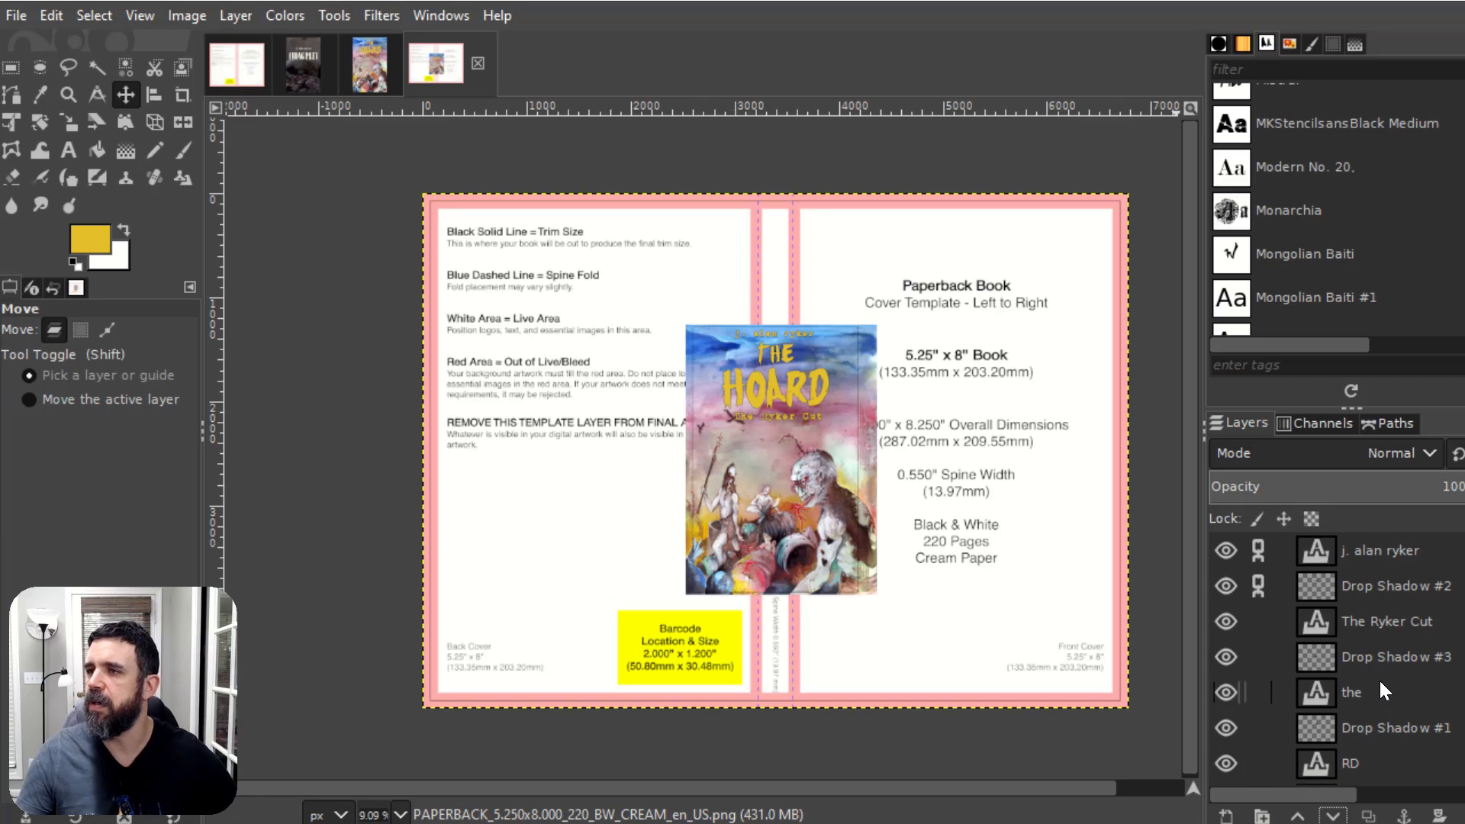
scroll(1380, 679, down, 8)
click(1336, 671)
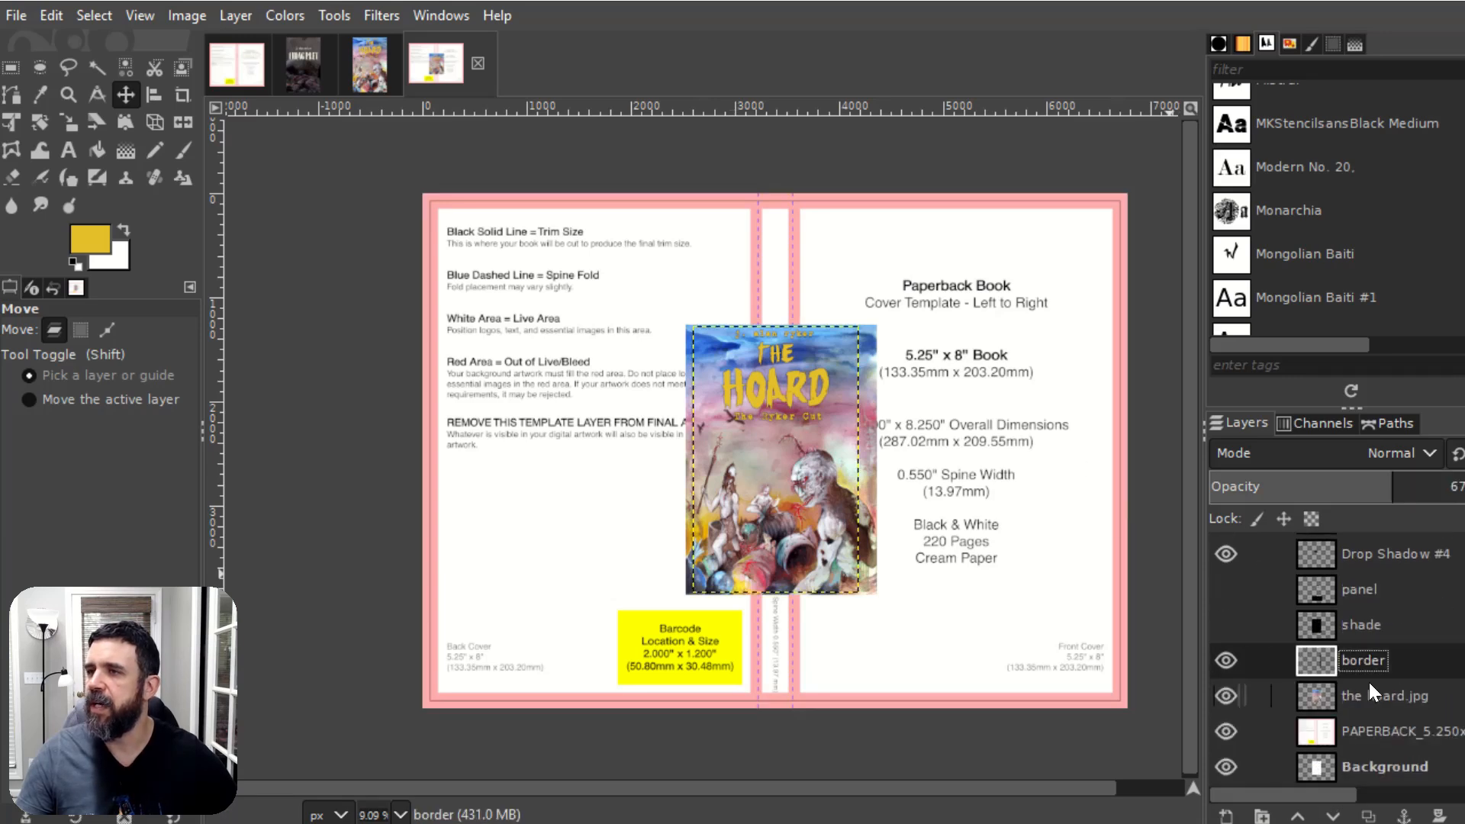
right_click(1357, 661)
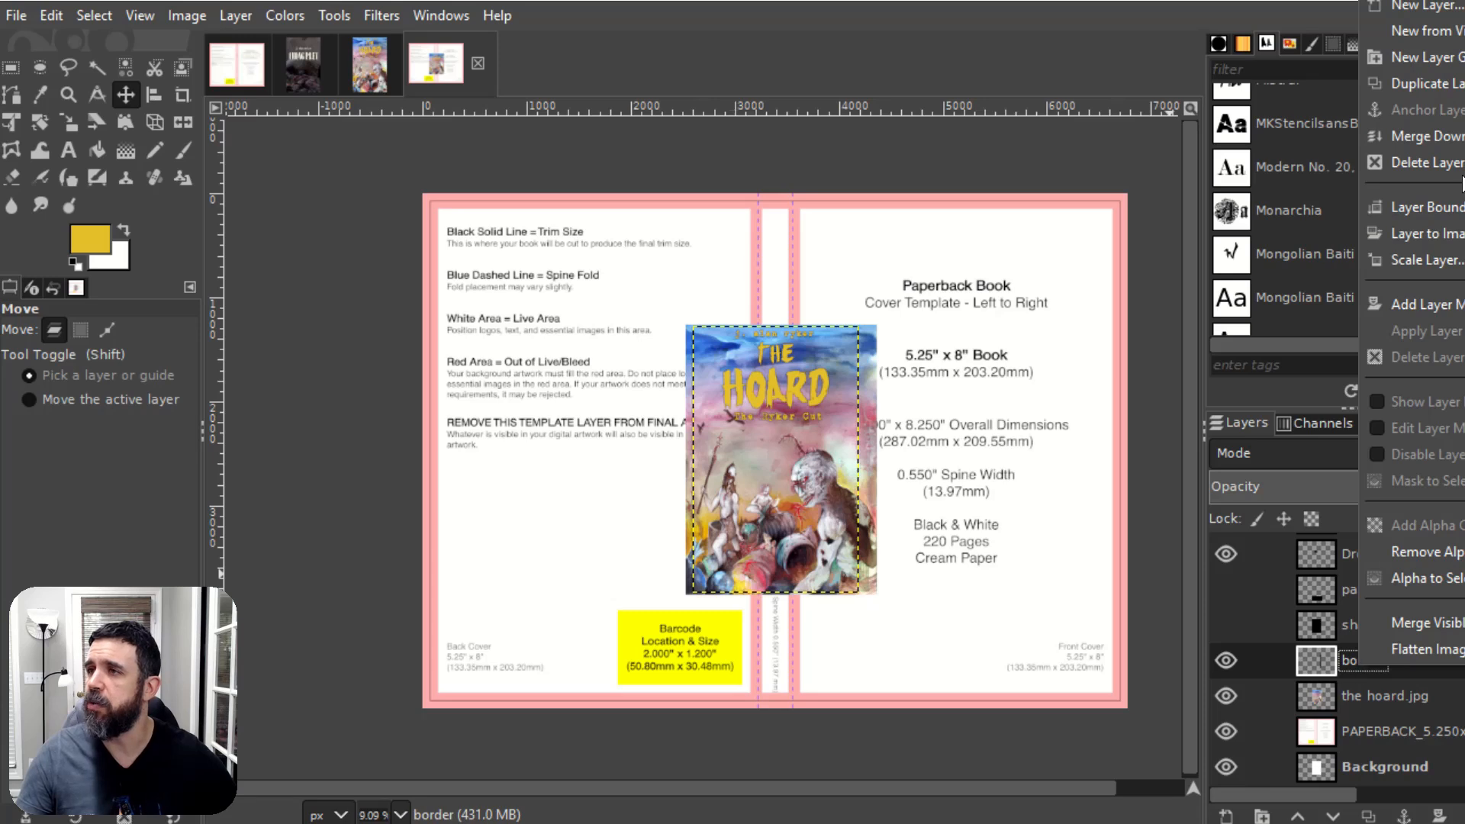
click(1427, 162)
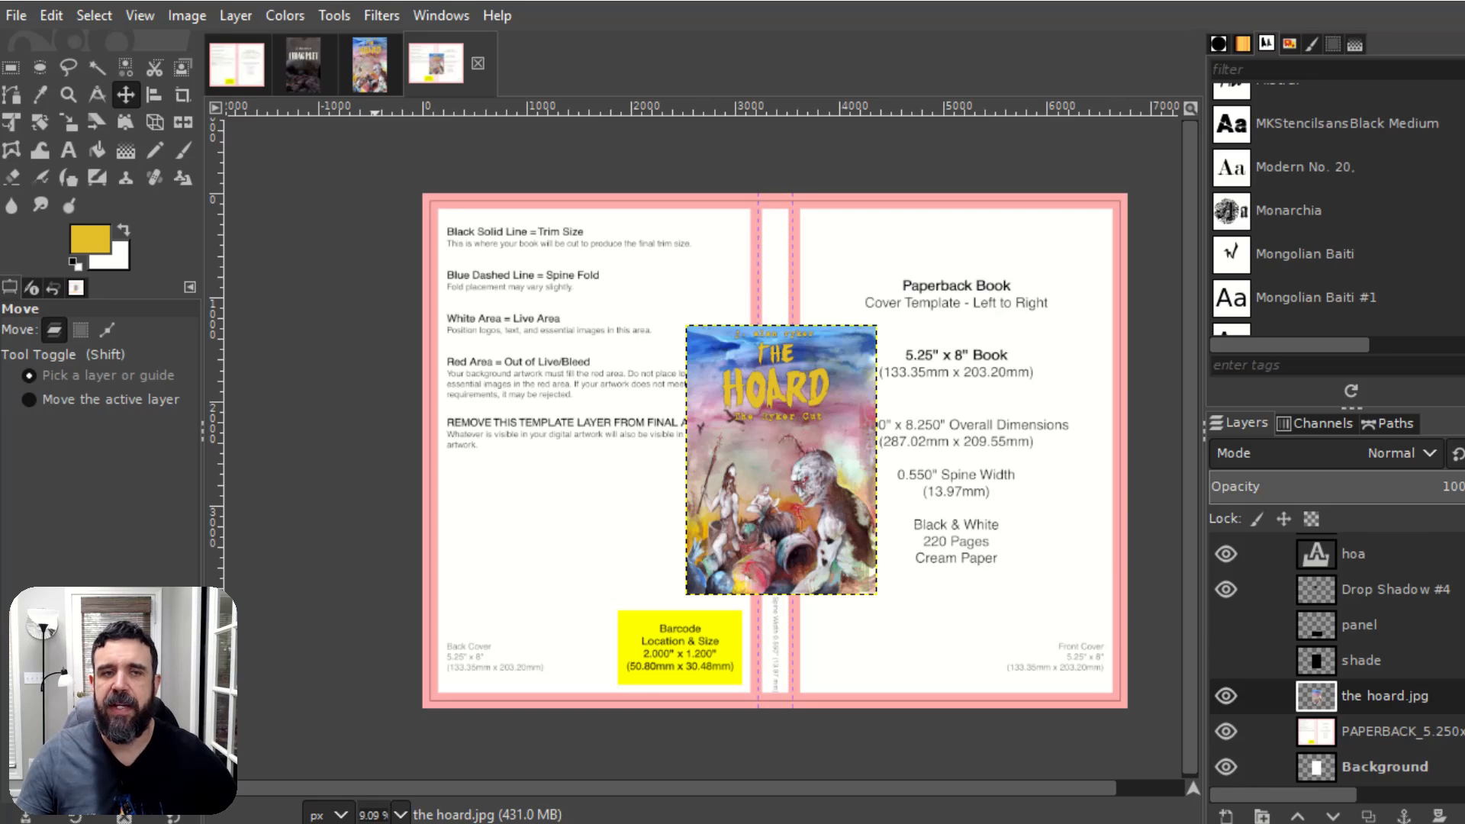
Step: Add the full-size the hoard.jpg artwork as a new layer and scale it proportionally to 3573 × 5049 px, slightly taller than the template
drag(707, 493, 987, 482)
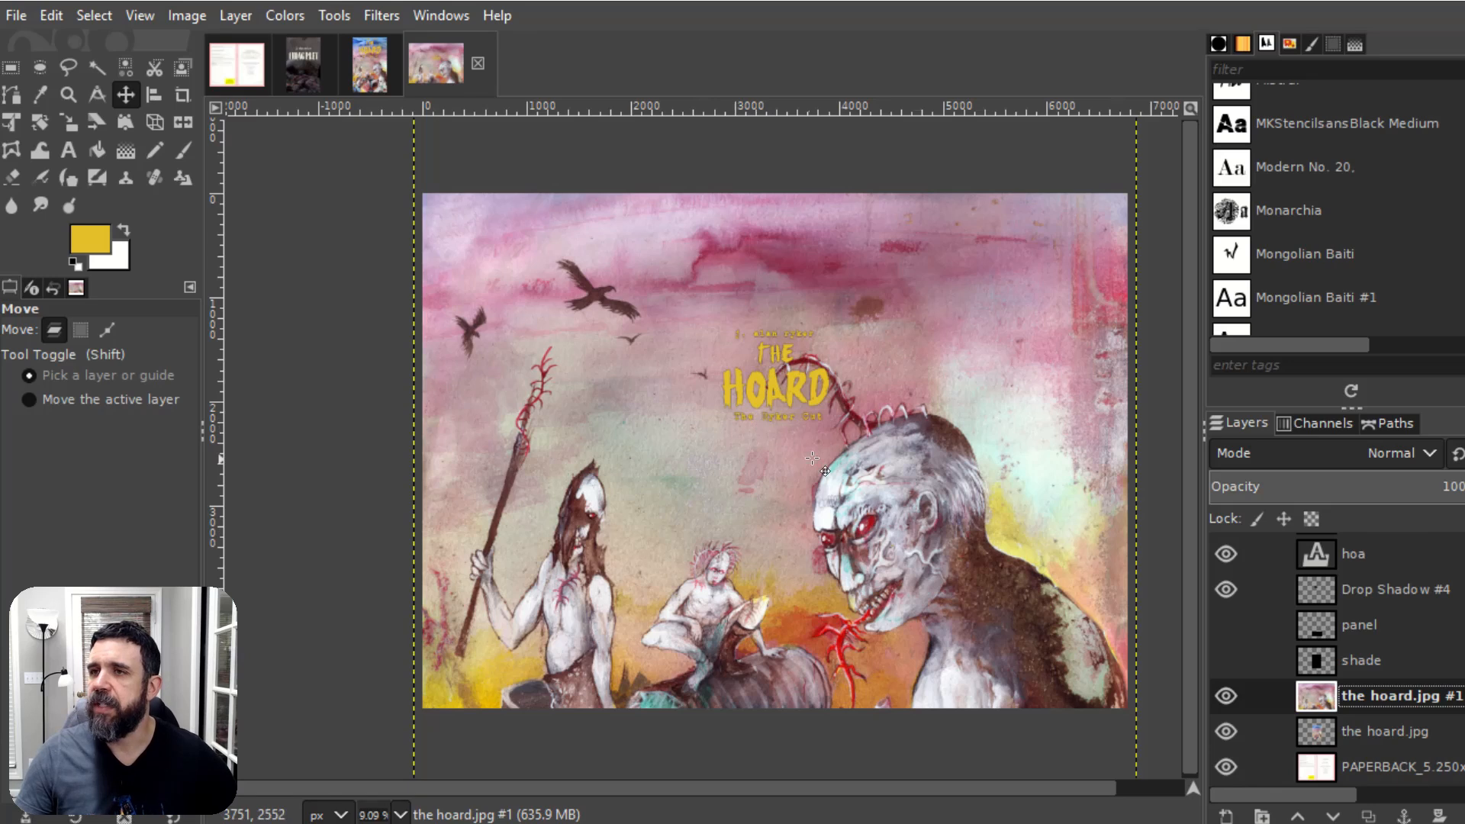
scroll(820, 479, down, 1)
scroll(821, 479, down, 1)
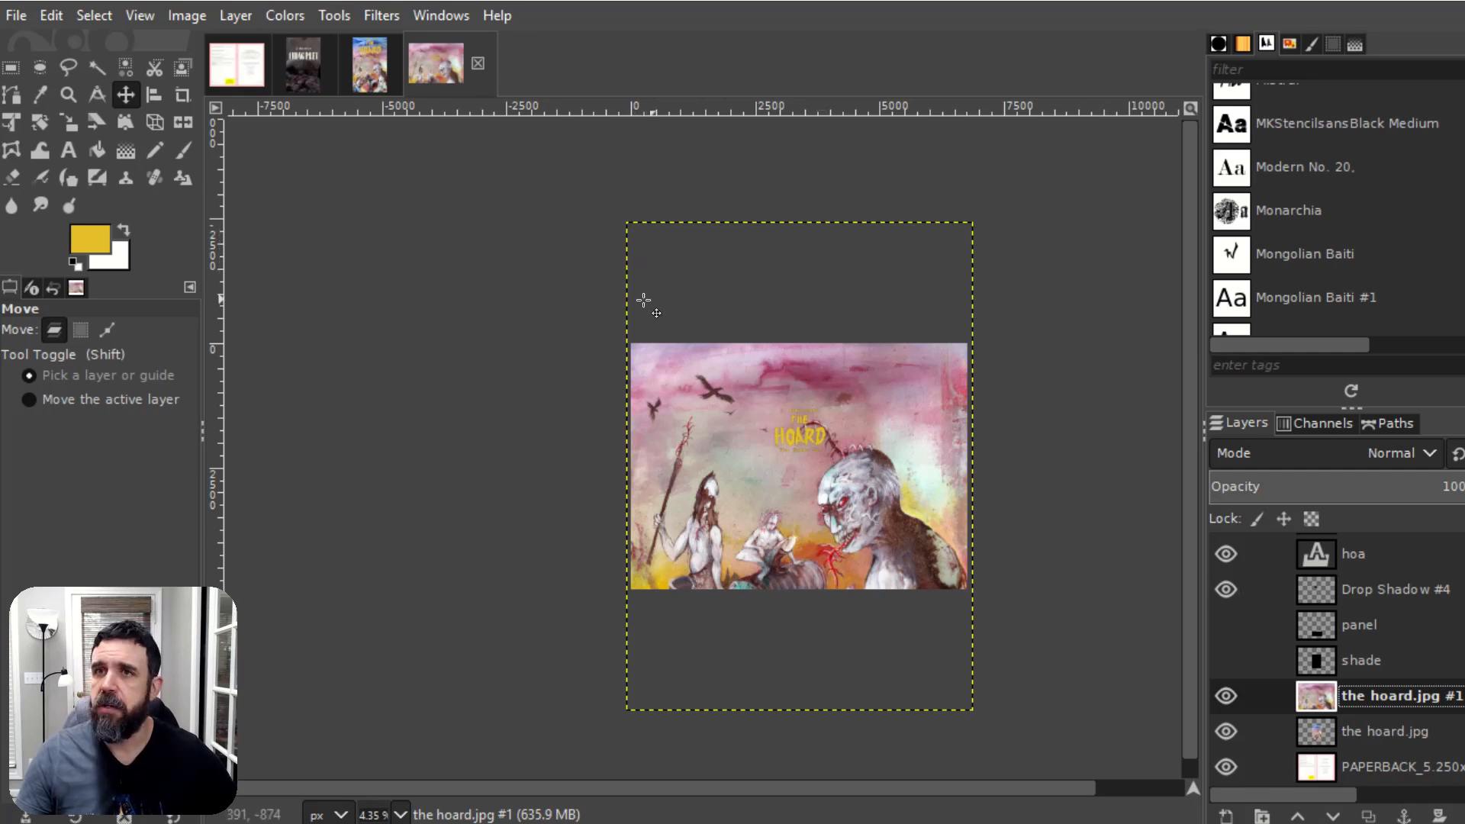
click(71, 124)
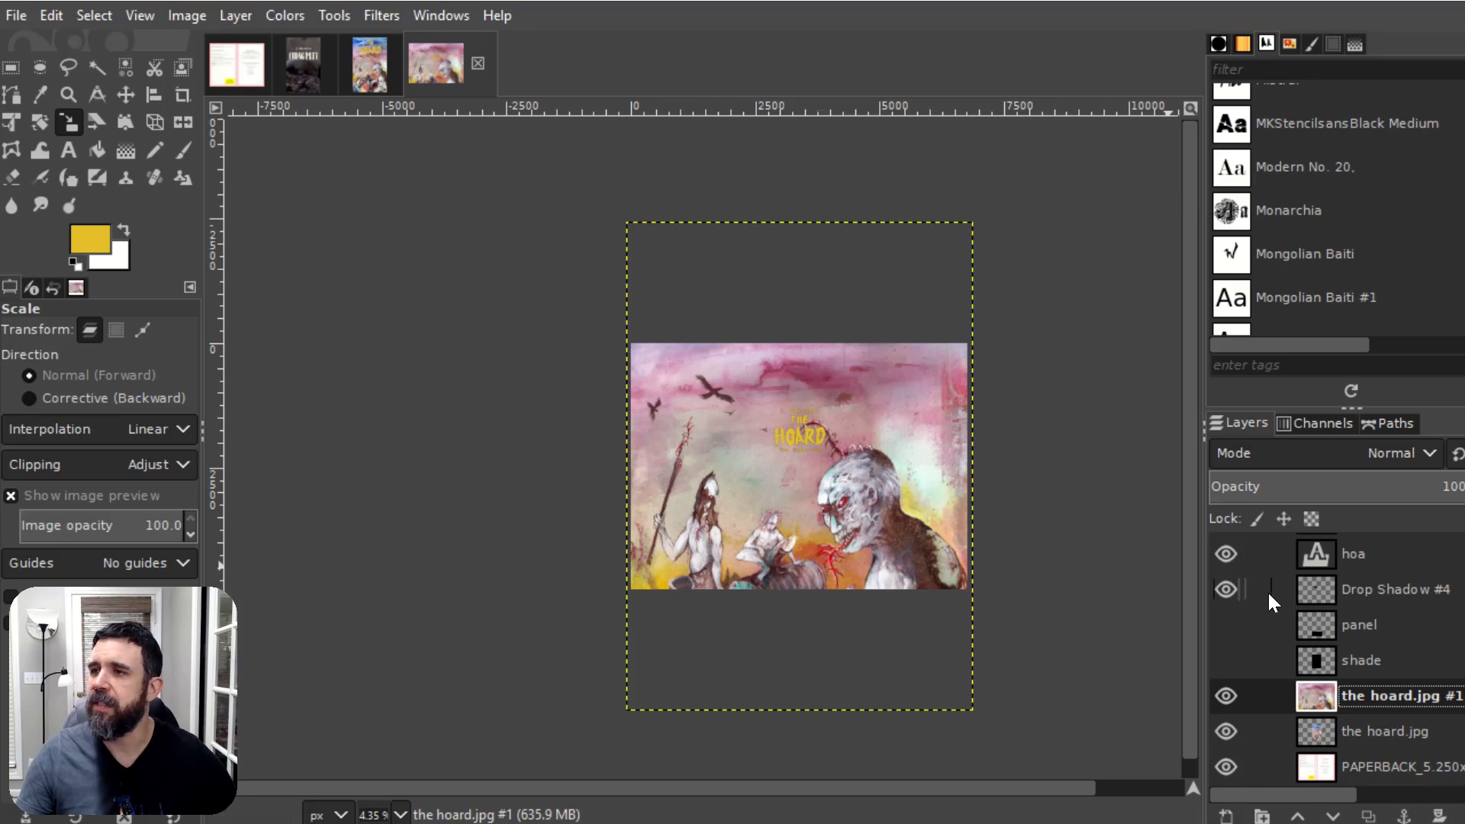
click(1082, 194)
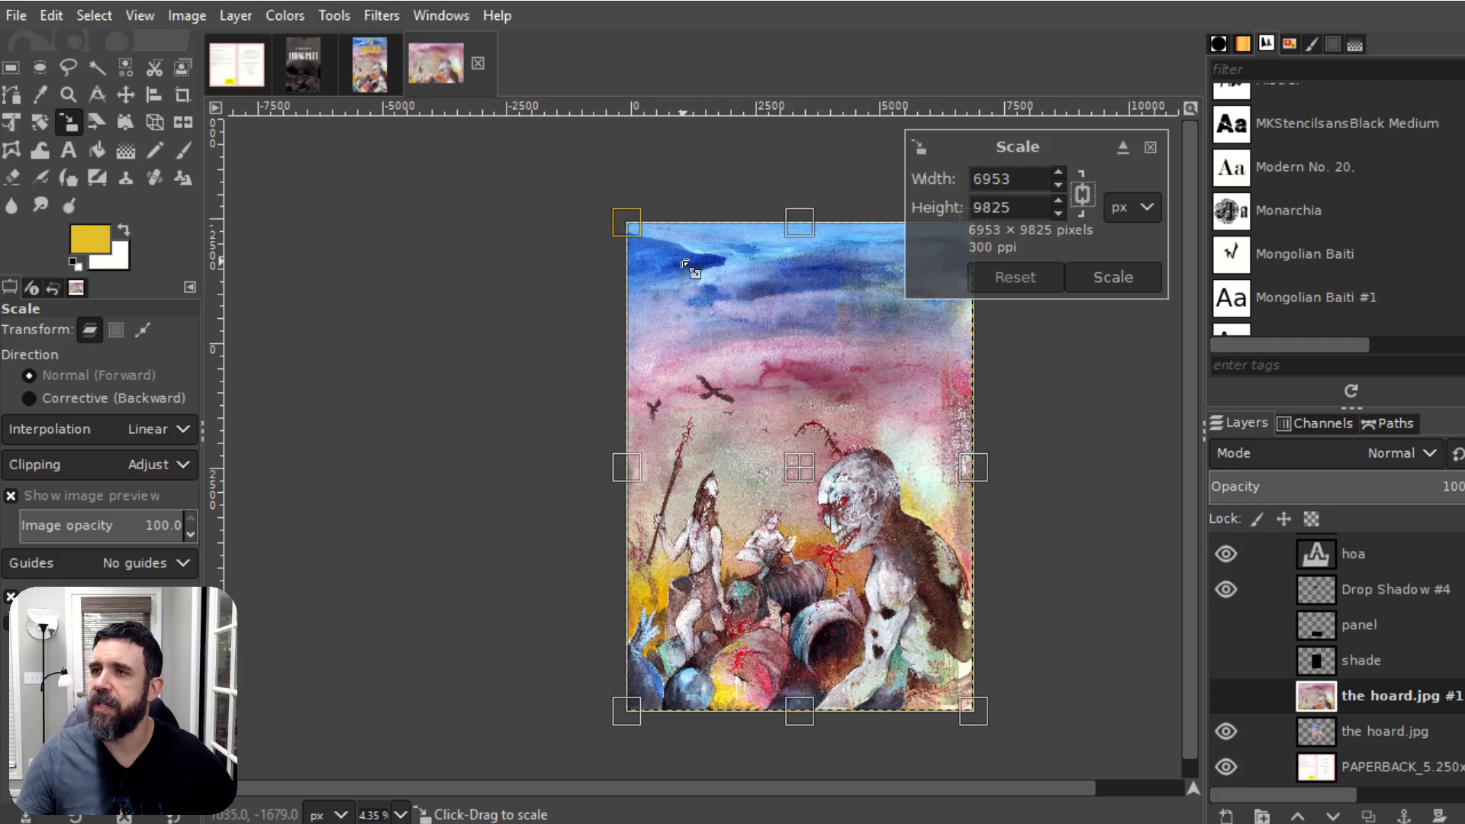
drag(630, 227, 641, 239)
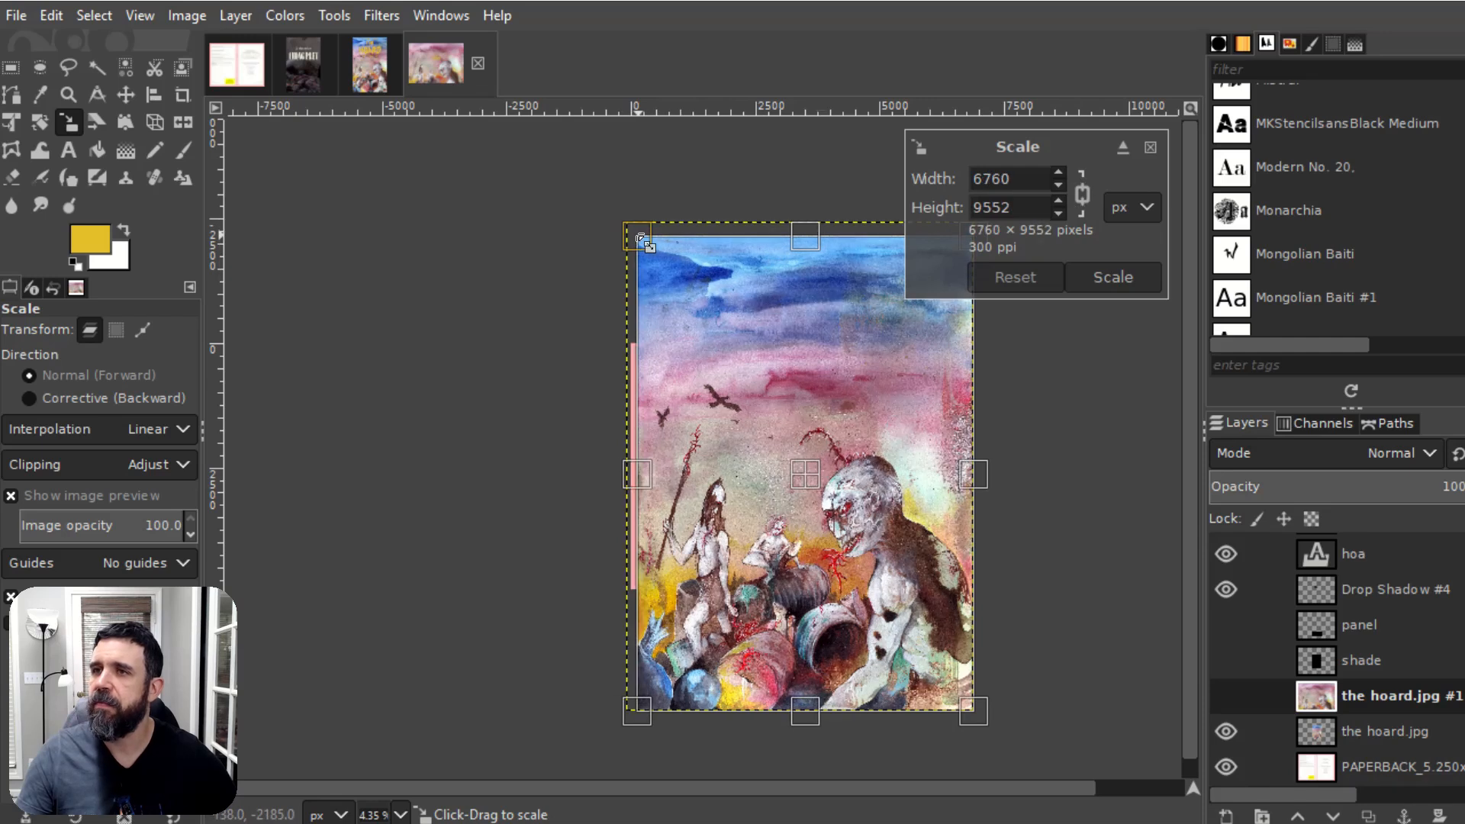
key(ctrl+z)
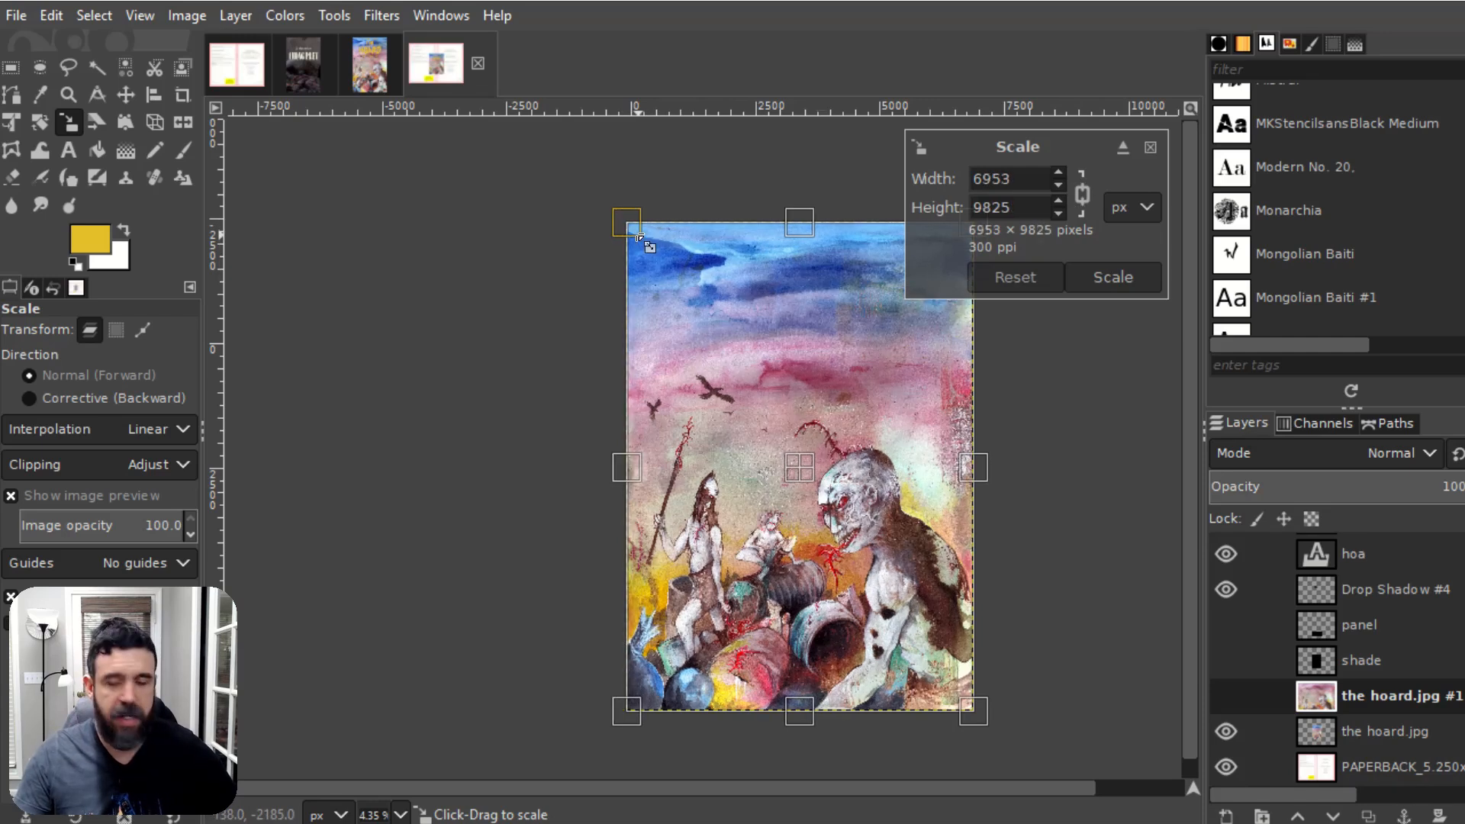
drag(627, 227, 800, 457)
click(1099, 277)
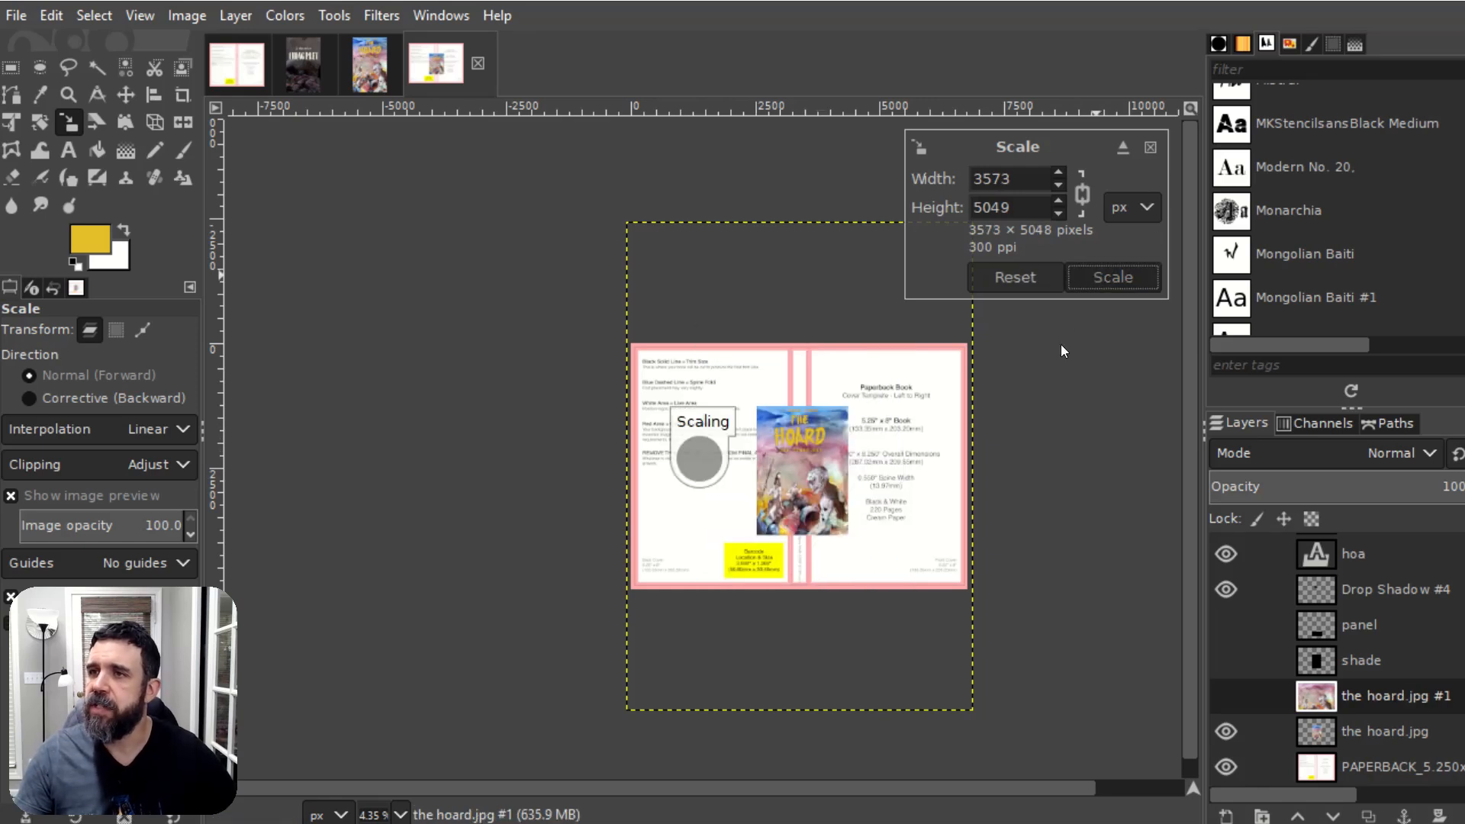
Step: Move the scaled artwork layer horizontally onto the template's front cover, from about the spine to past the outer bleed edge
scroll(948, 497, up, 2)
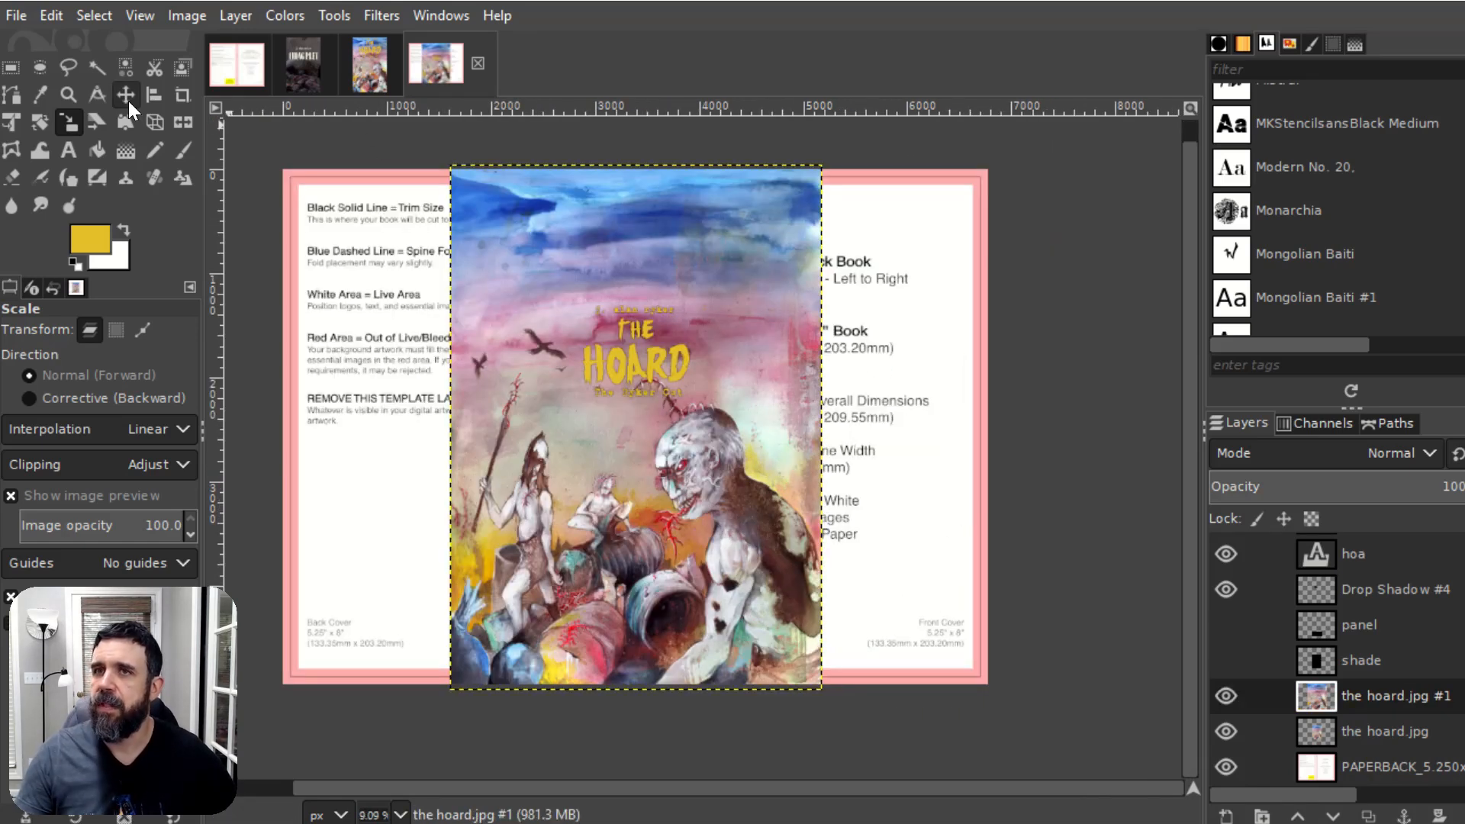
click(128, 101)
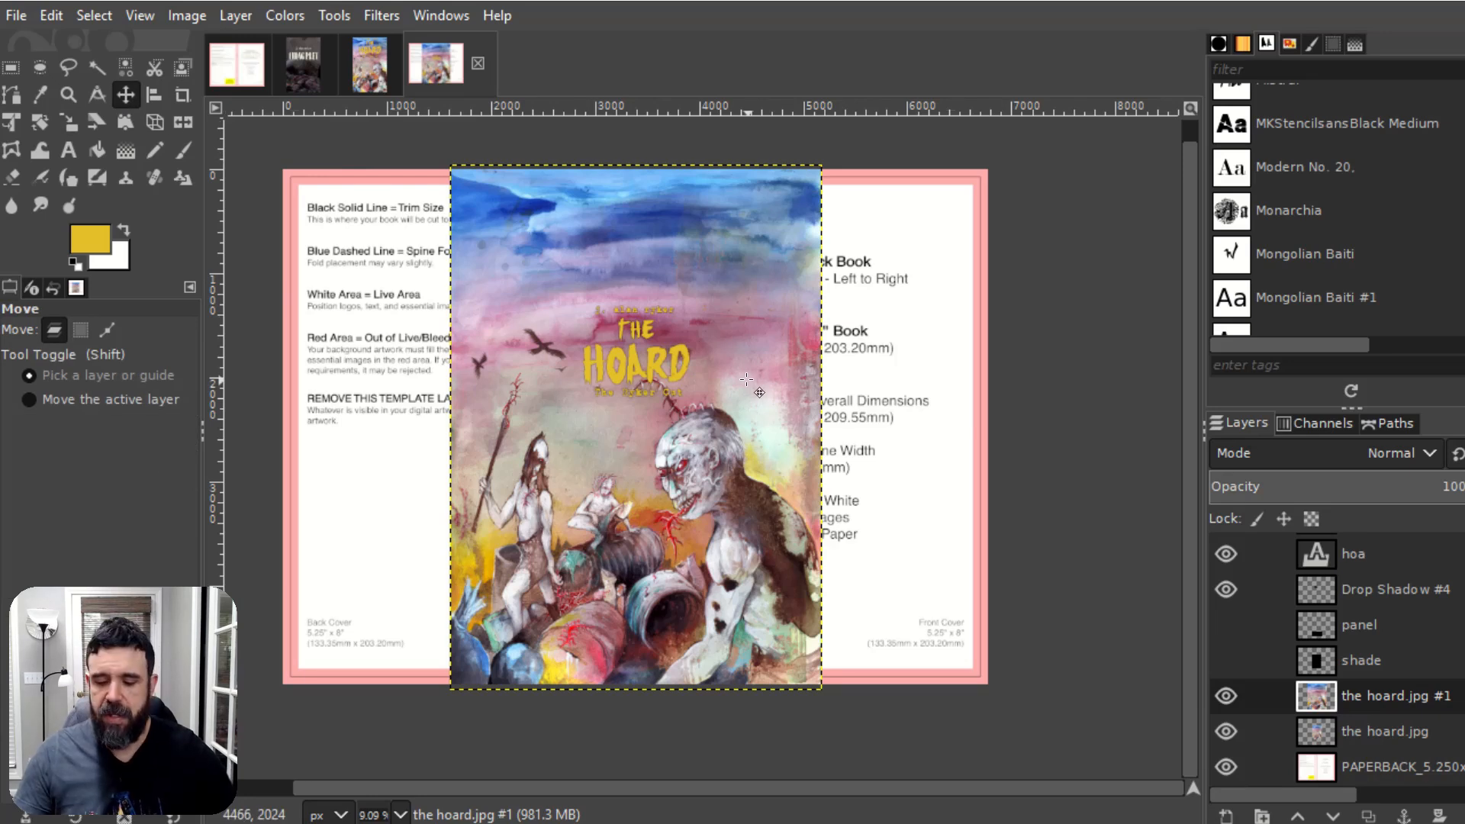
drag(746, 379, 834, 379)
key(shift+Right)
key(shift+Right)
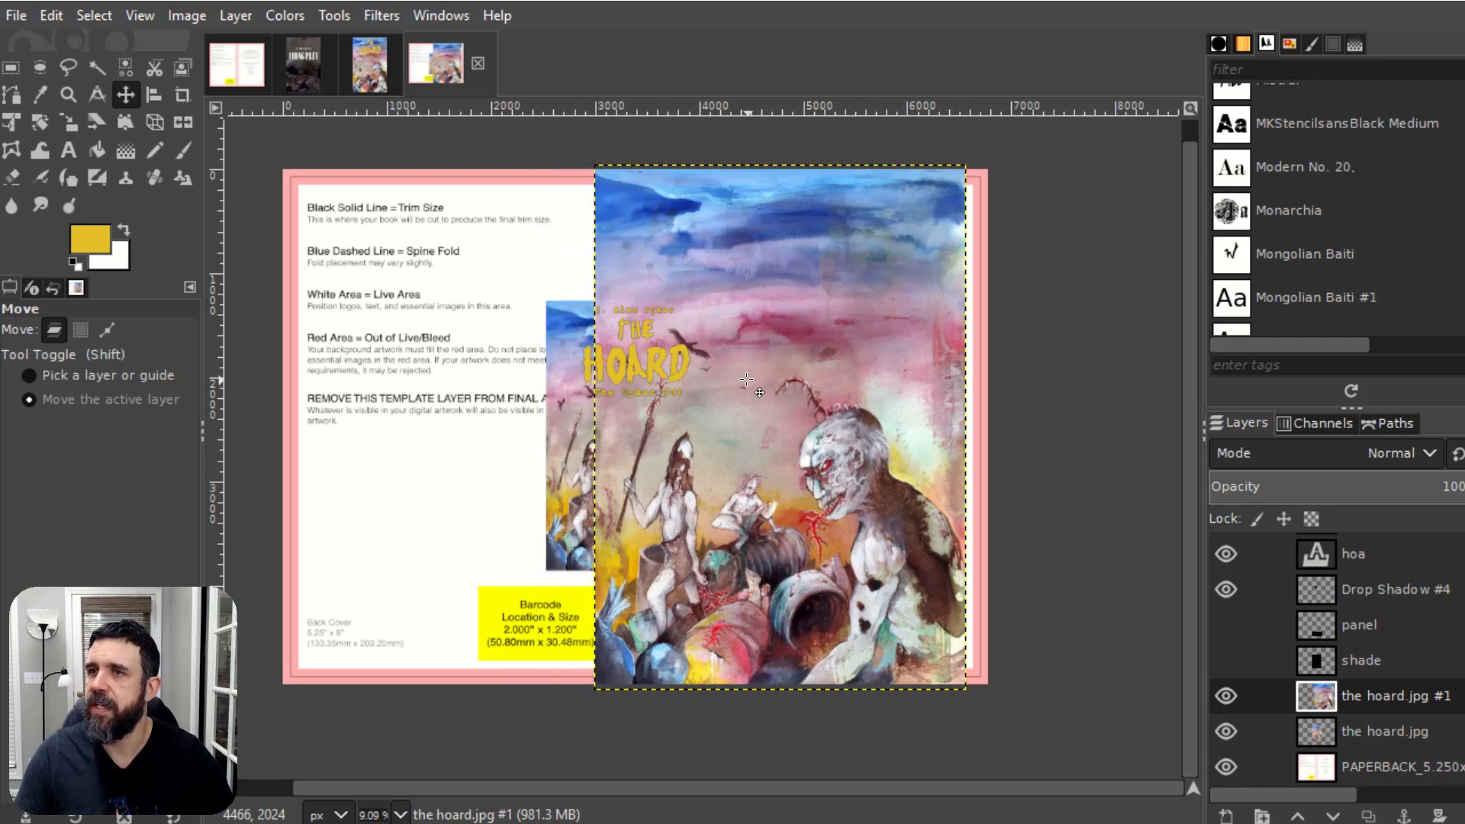
key(shift+Right)
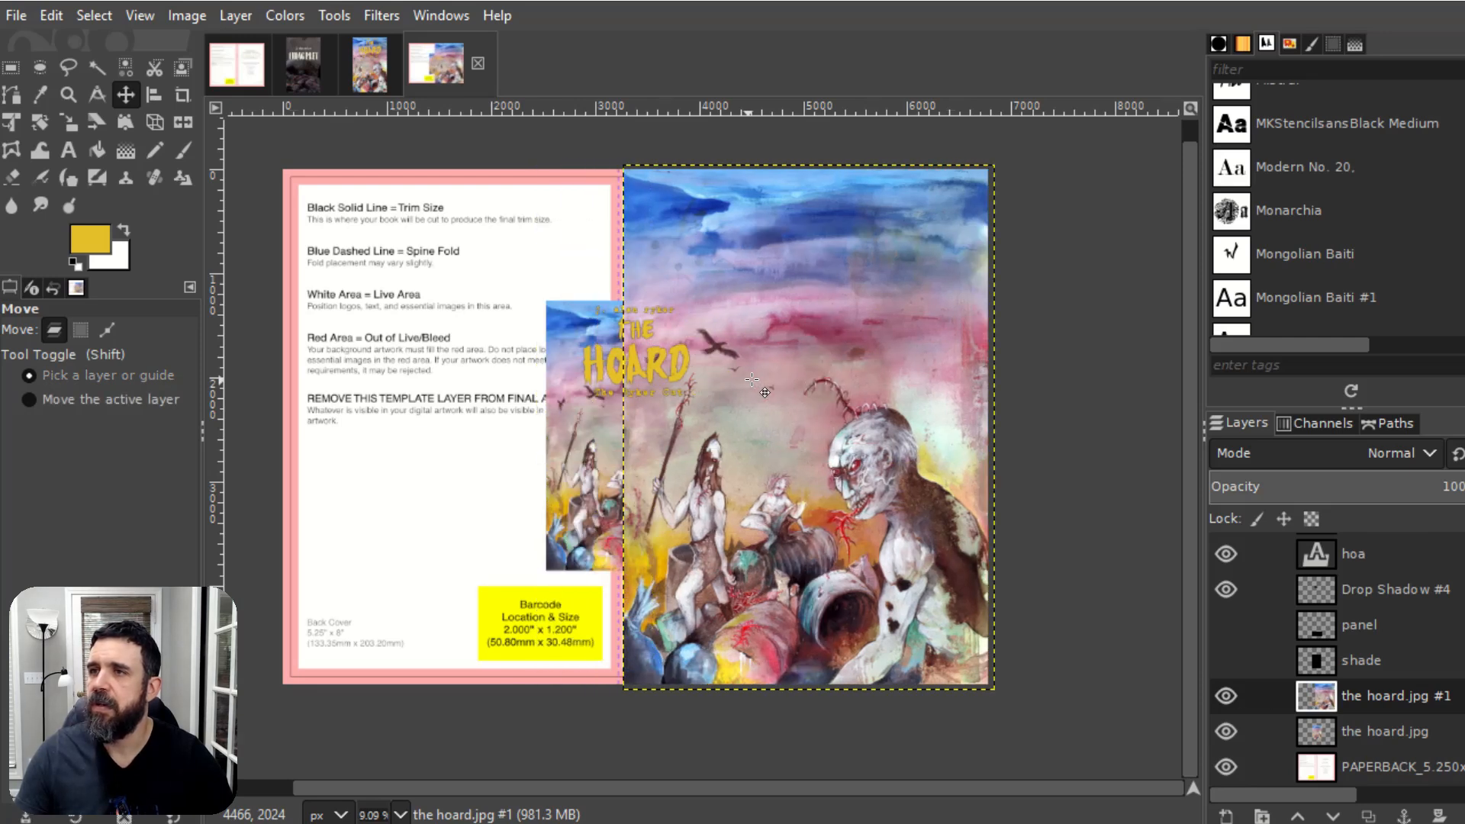
Step: Delete the old, smaller the hoard.jpg artwork layer
click(1364, 732)
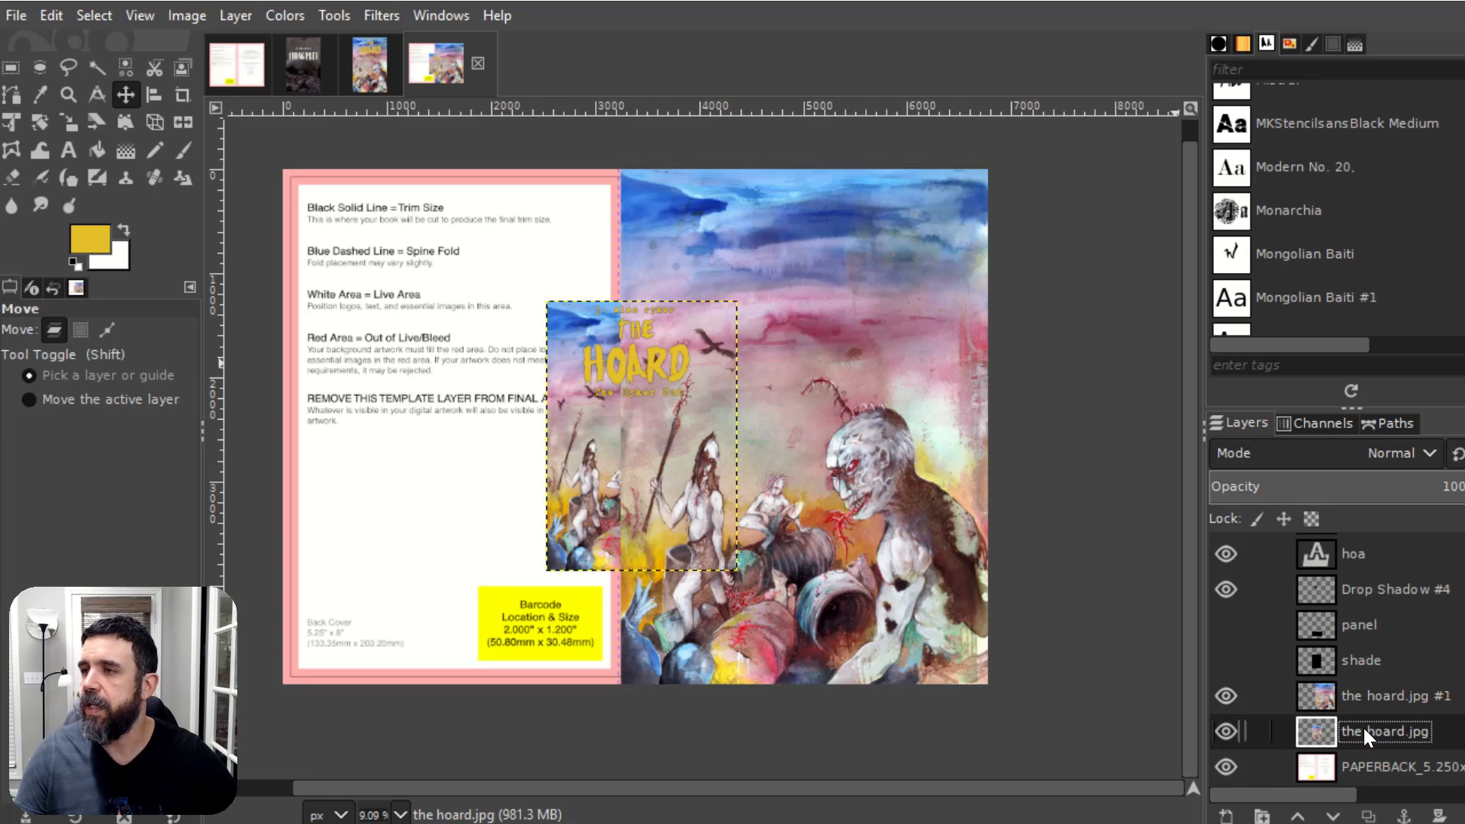
right_click(1447, 734)
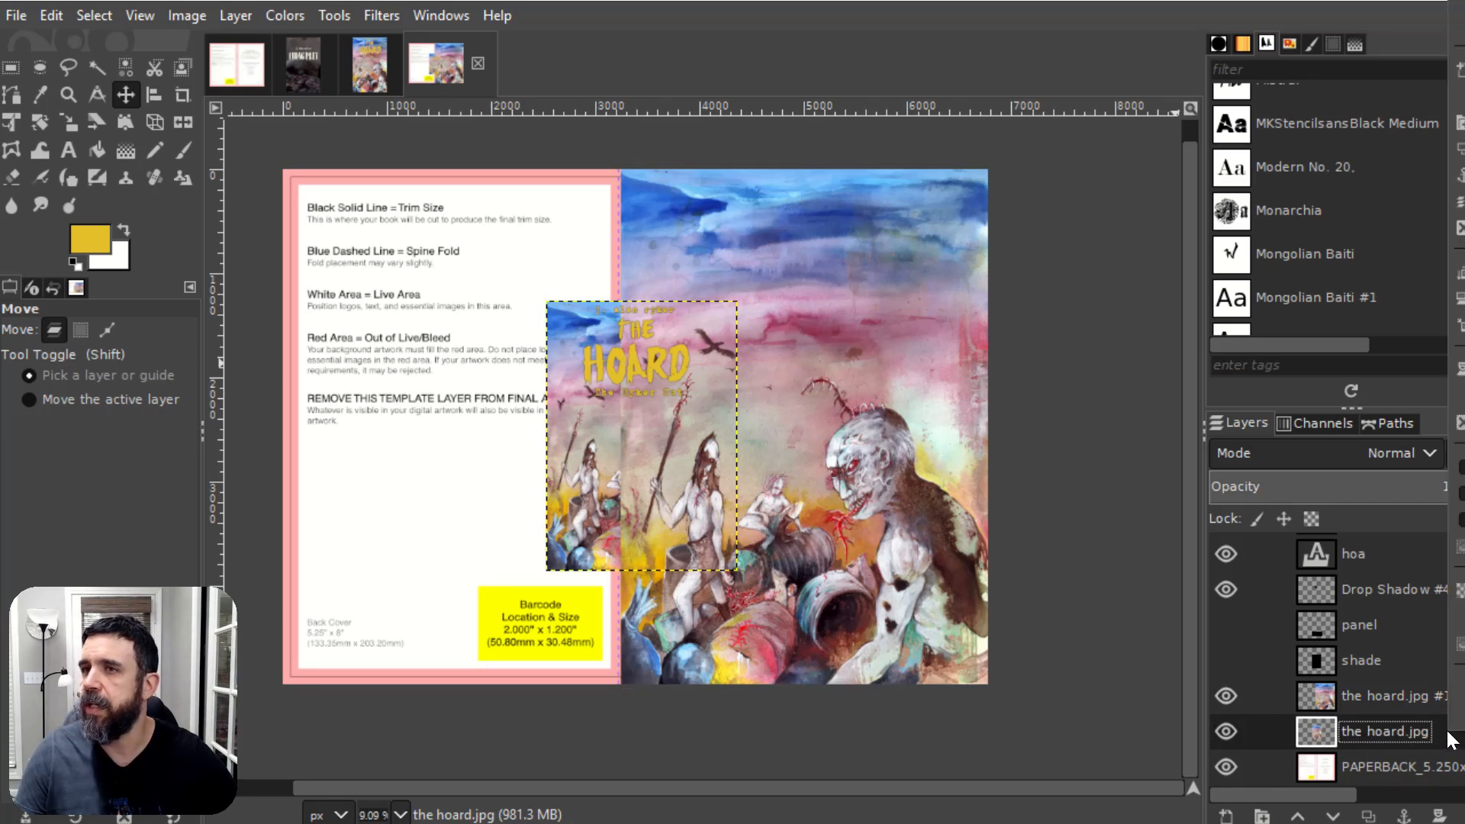
click(1460, 229)
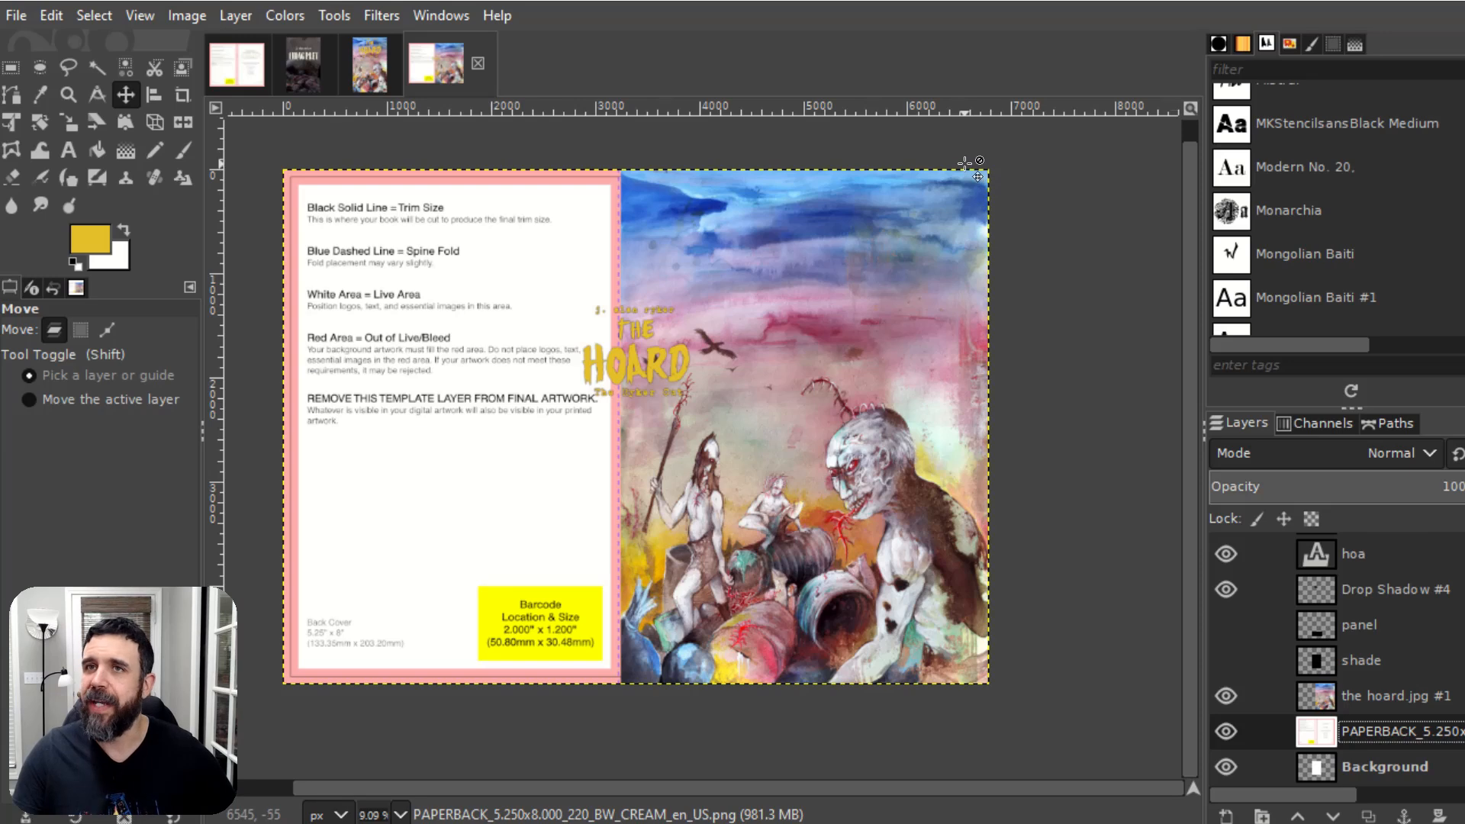
Step: Save the cover and move all title text and drop shadow layers, linked together, onto the upper part of the front cover
key(ctrl+s)
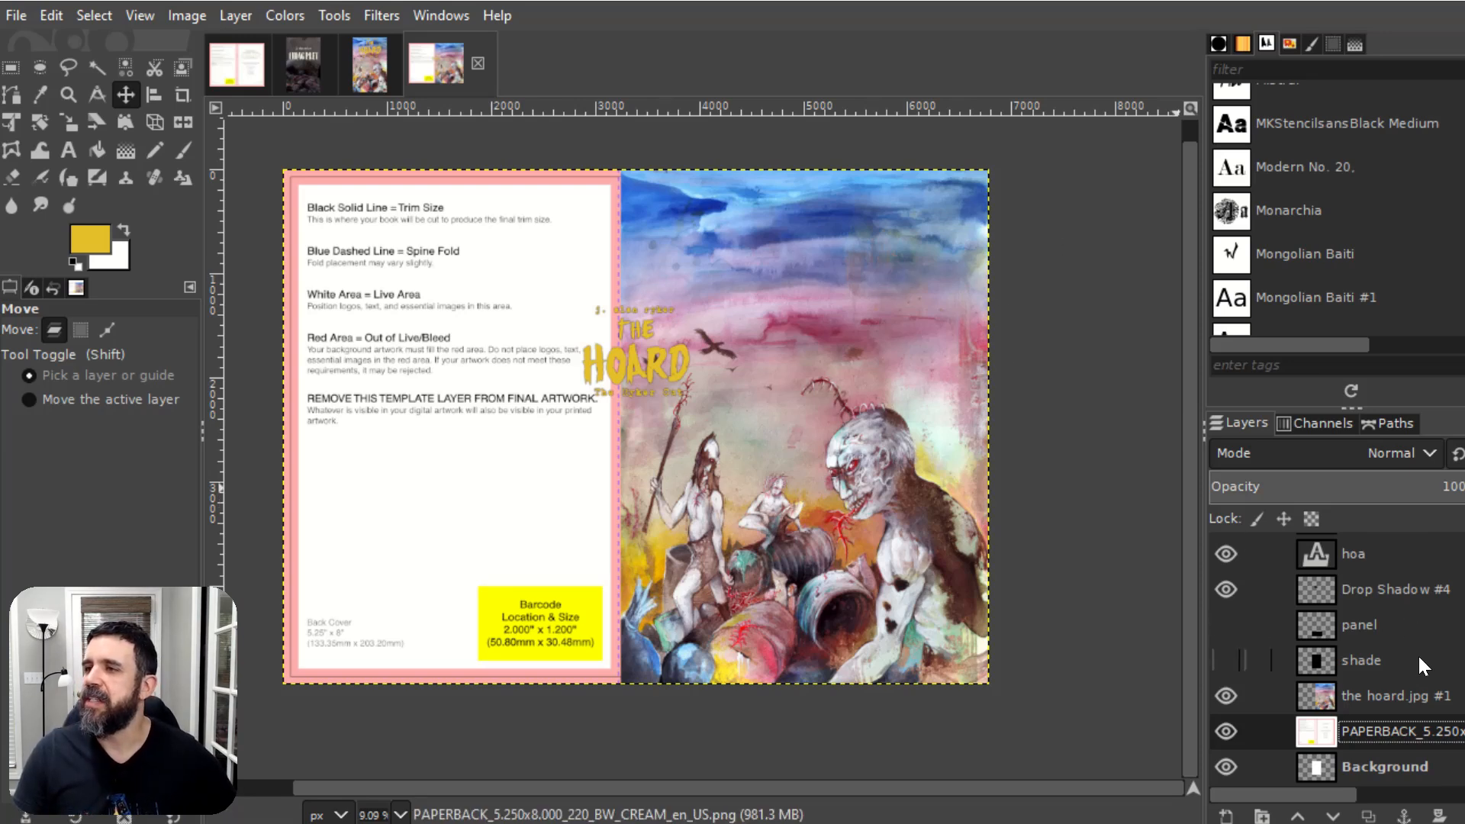
scroll(1418, 653, up, 4)
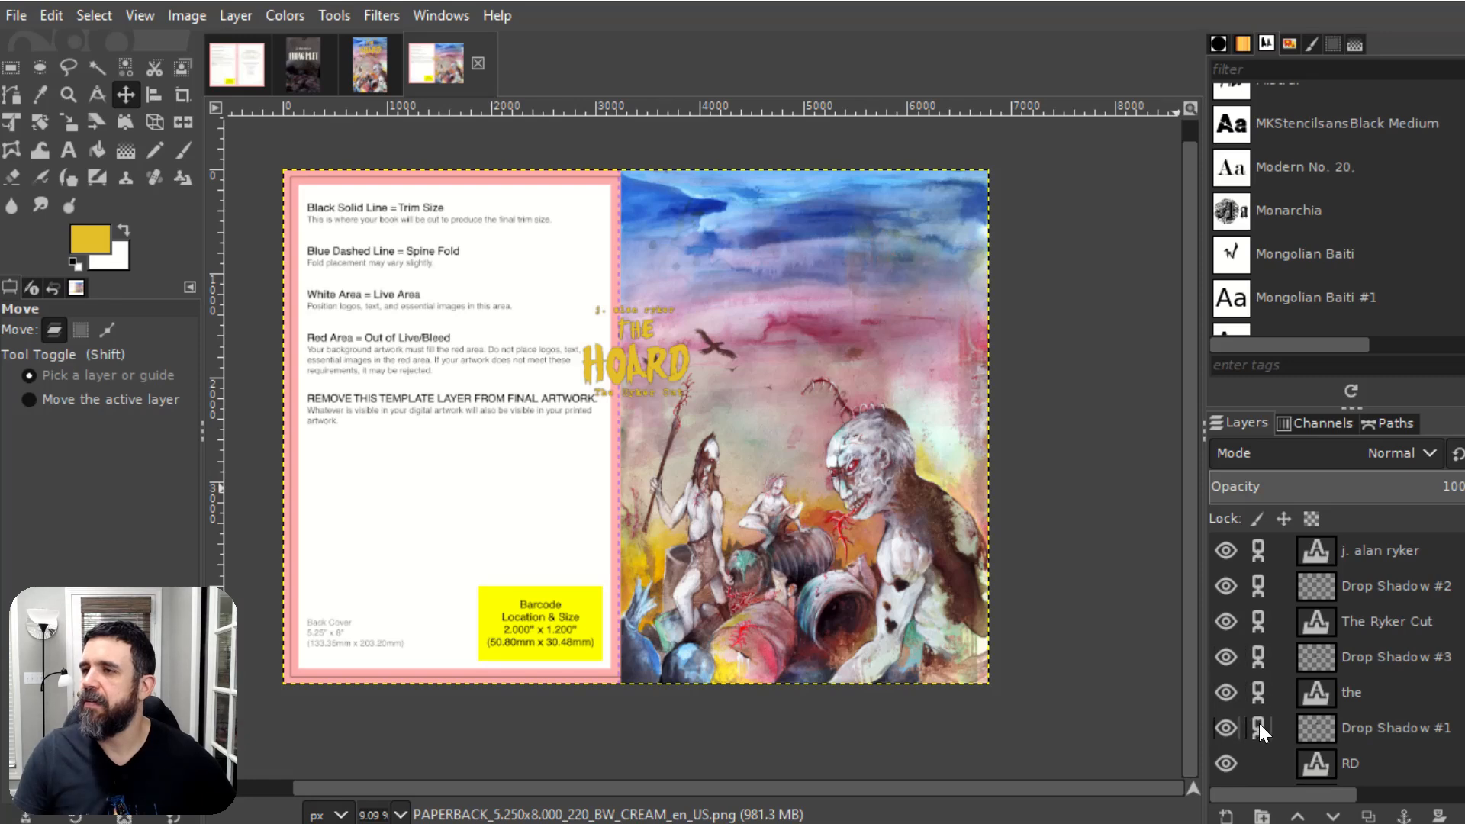
scroll(1328, 710, down, 2)
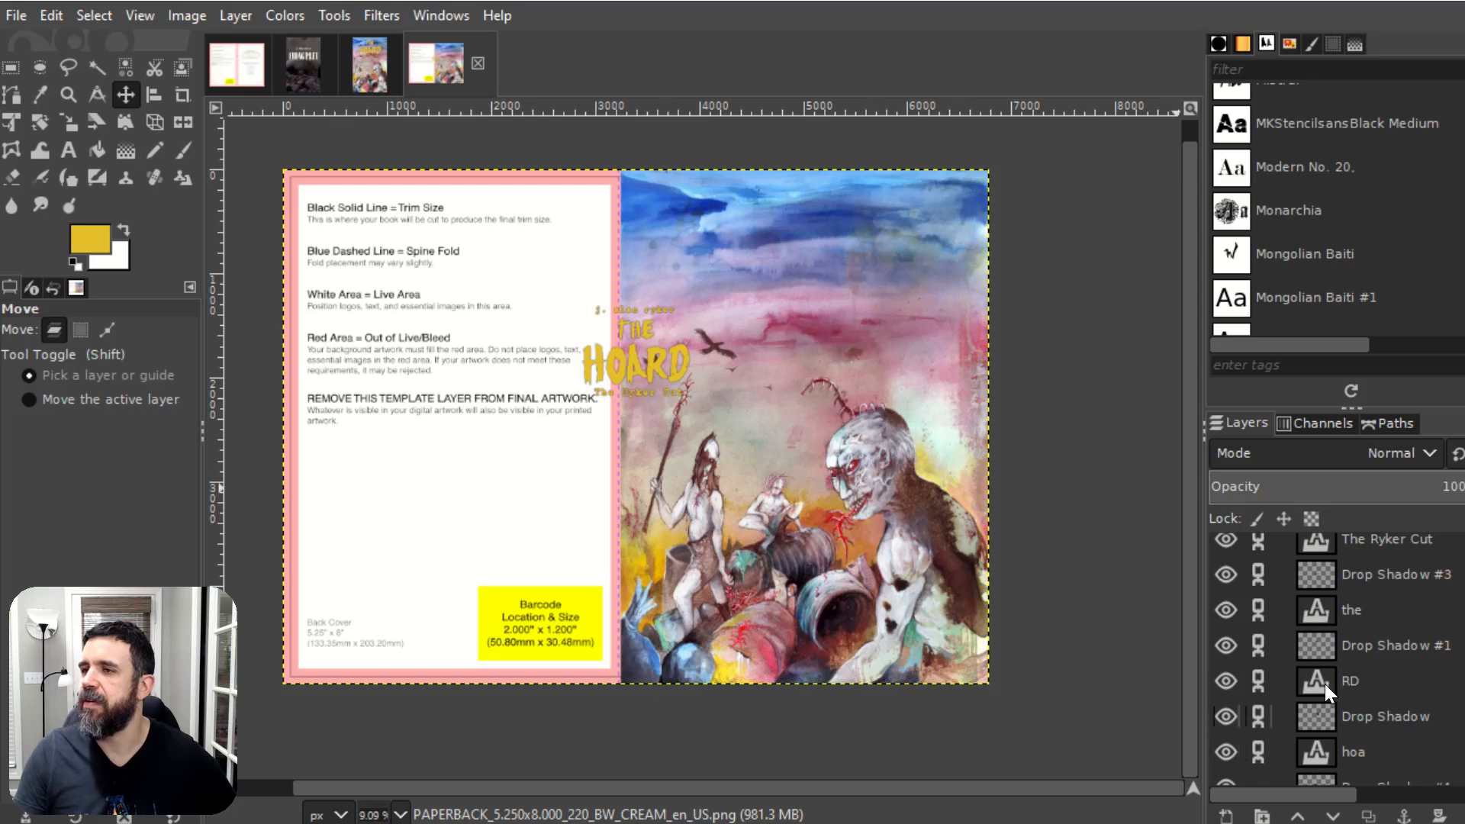
scroll(1325, 684, down, 2)
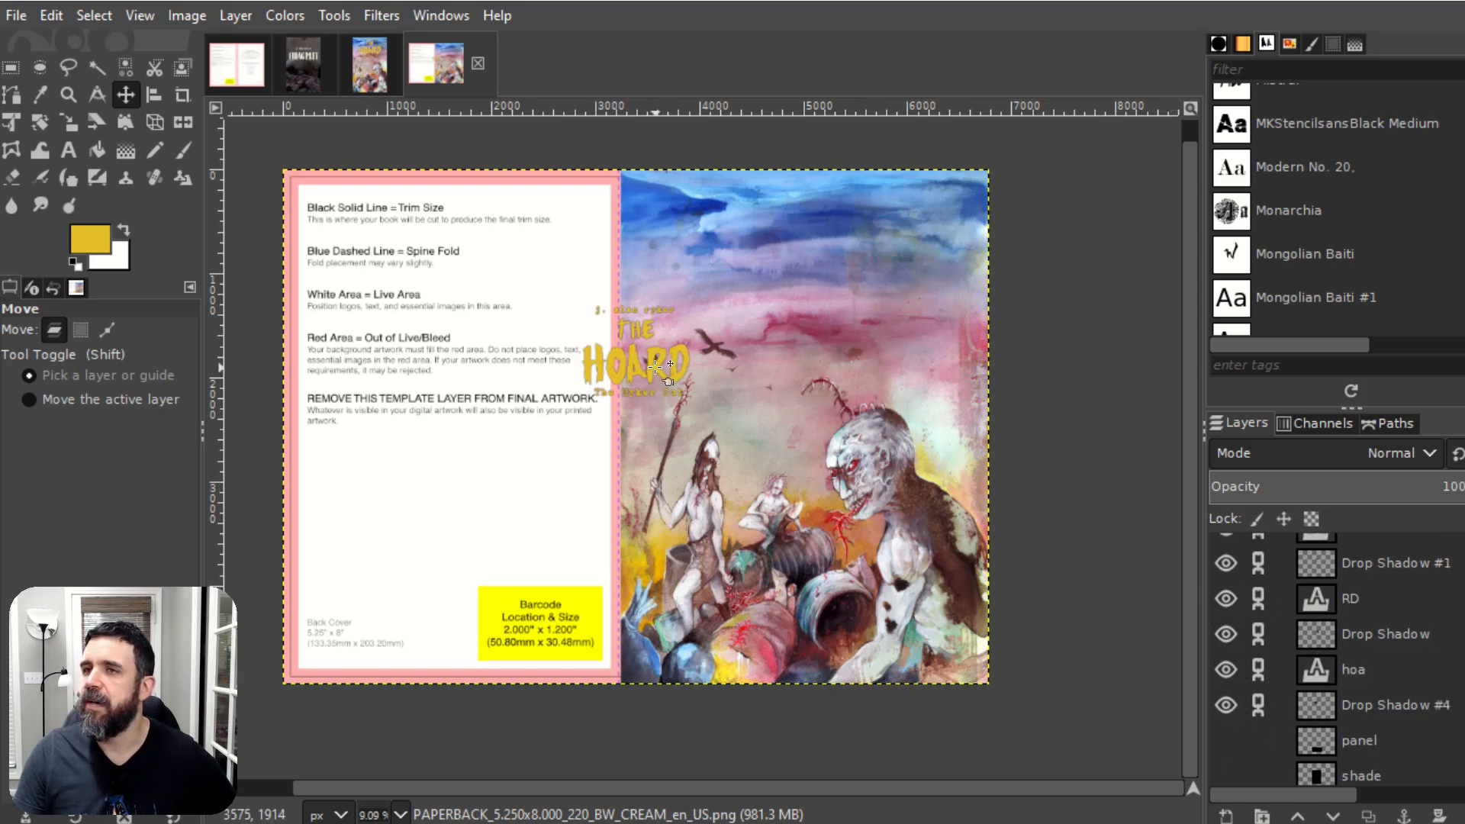
drag(658, 368, 751, 245)
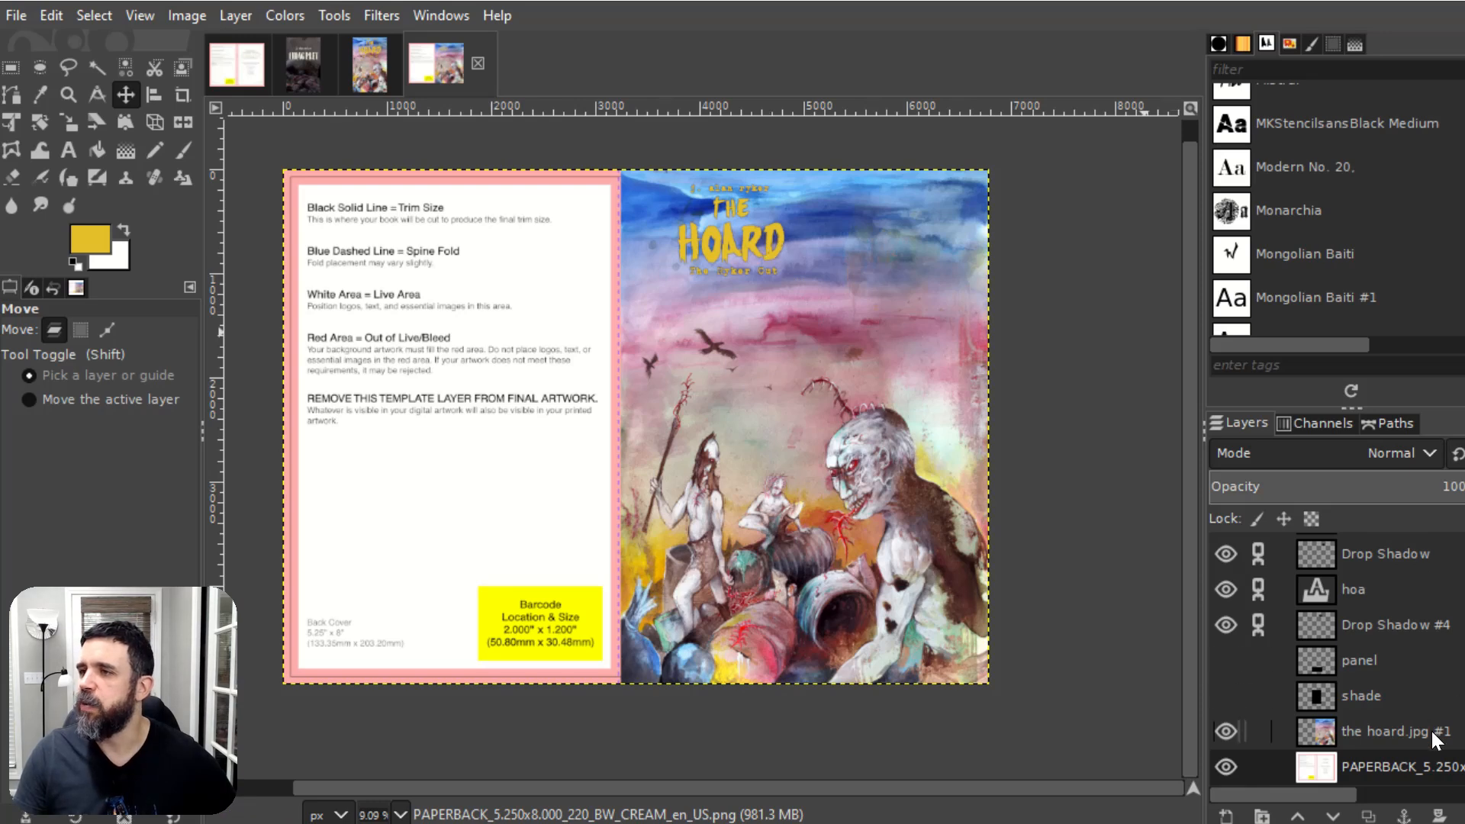
click(744, 241)
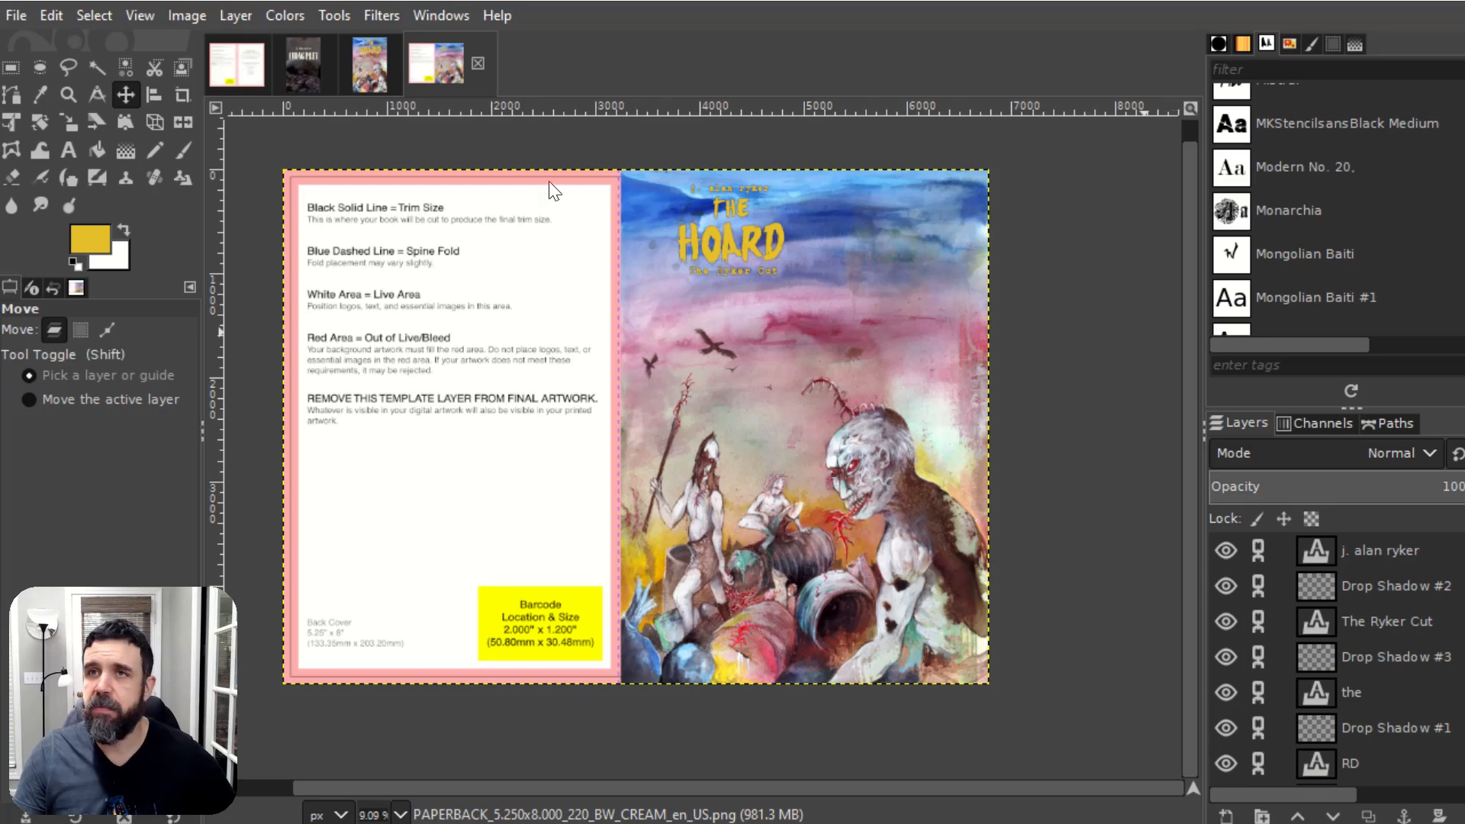
click(70, 121)
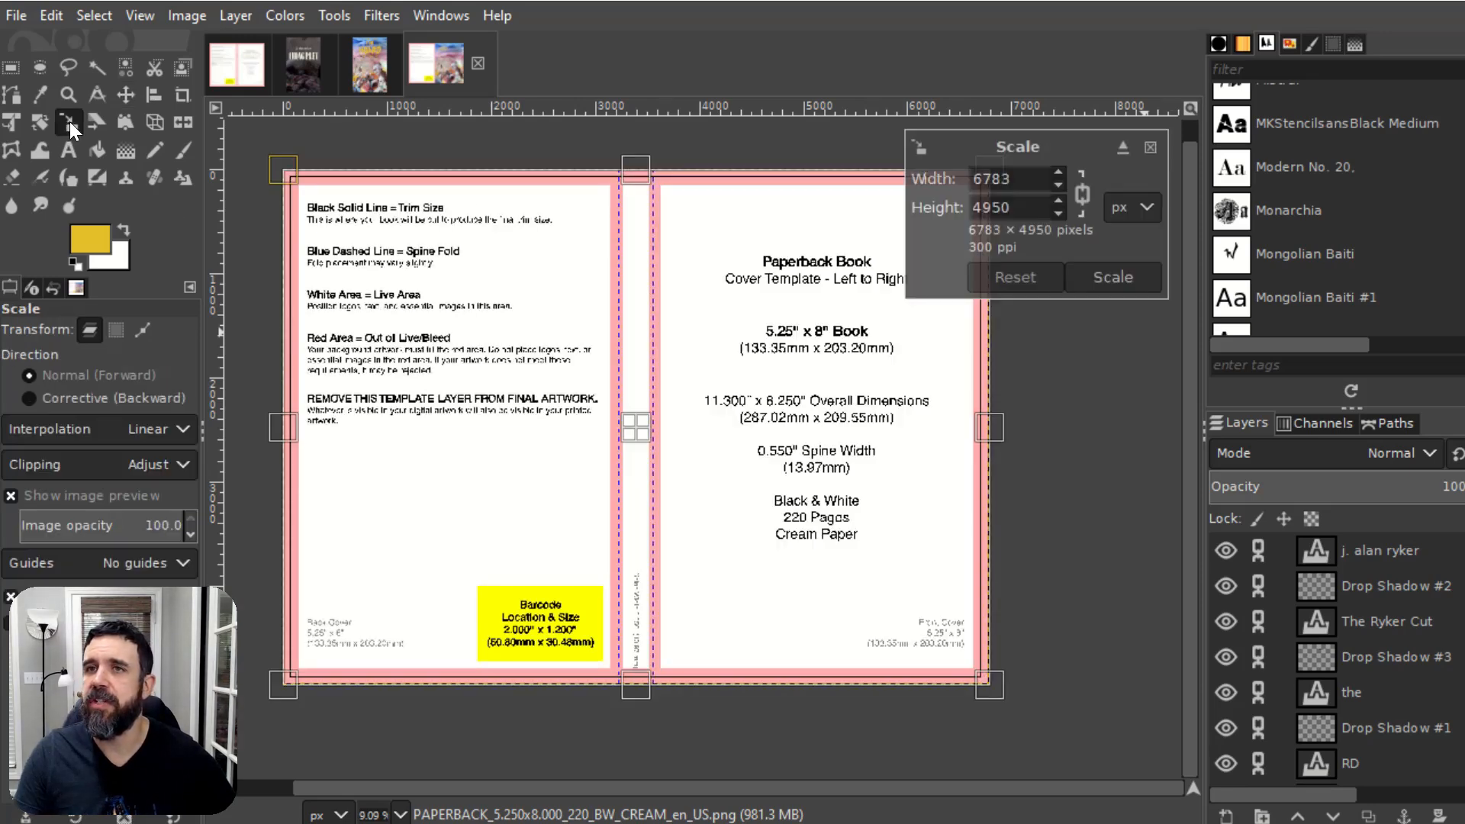
click(1152, 146)
click(120, 91)
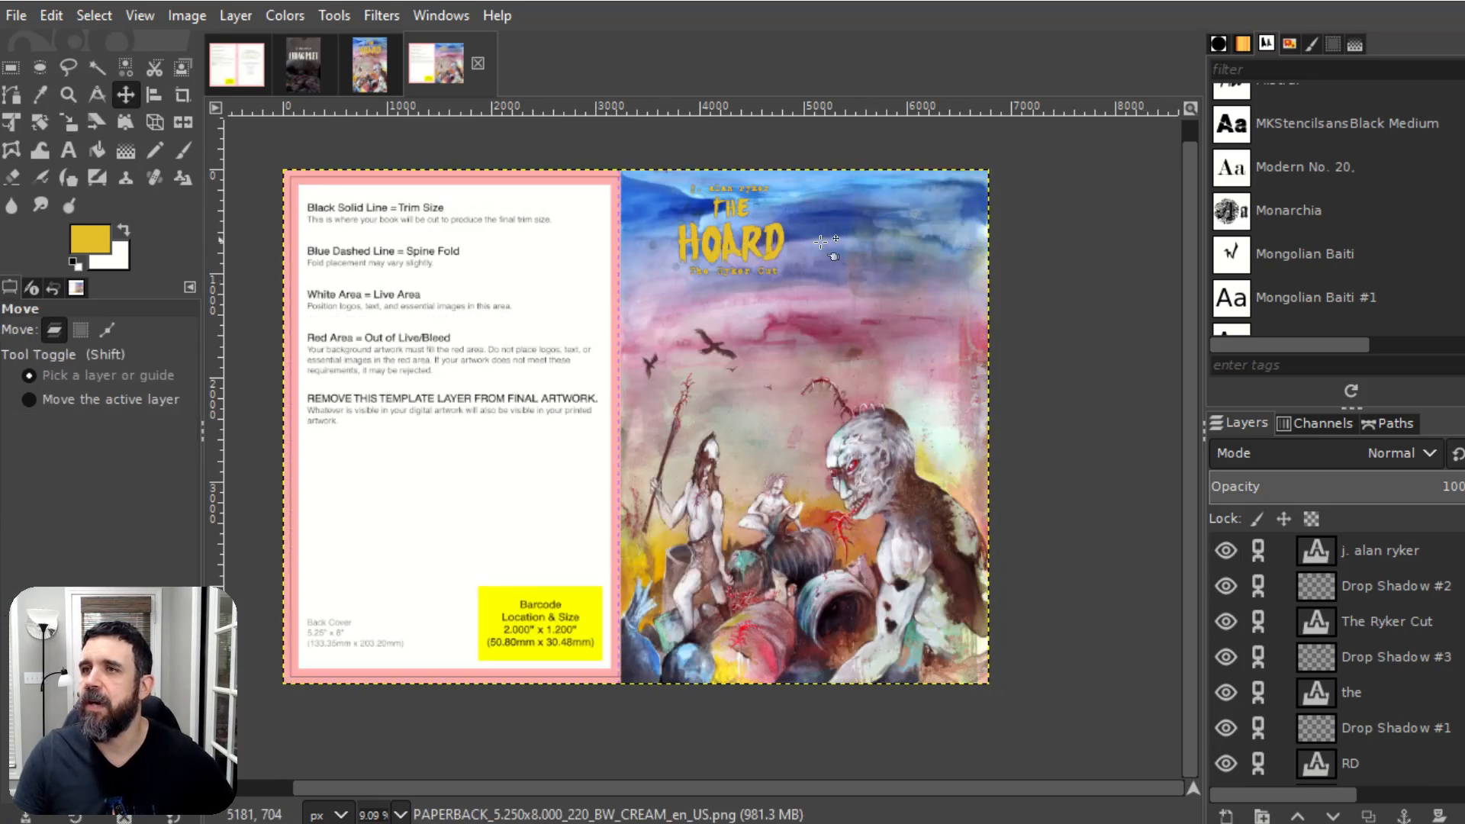
Step: Enlarge the linked title and drop shadow layers by scaling the subtitle layer to nearly twice its width
click(772, 238)
scroll(1400, 614, up, 3)
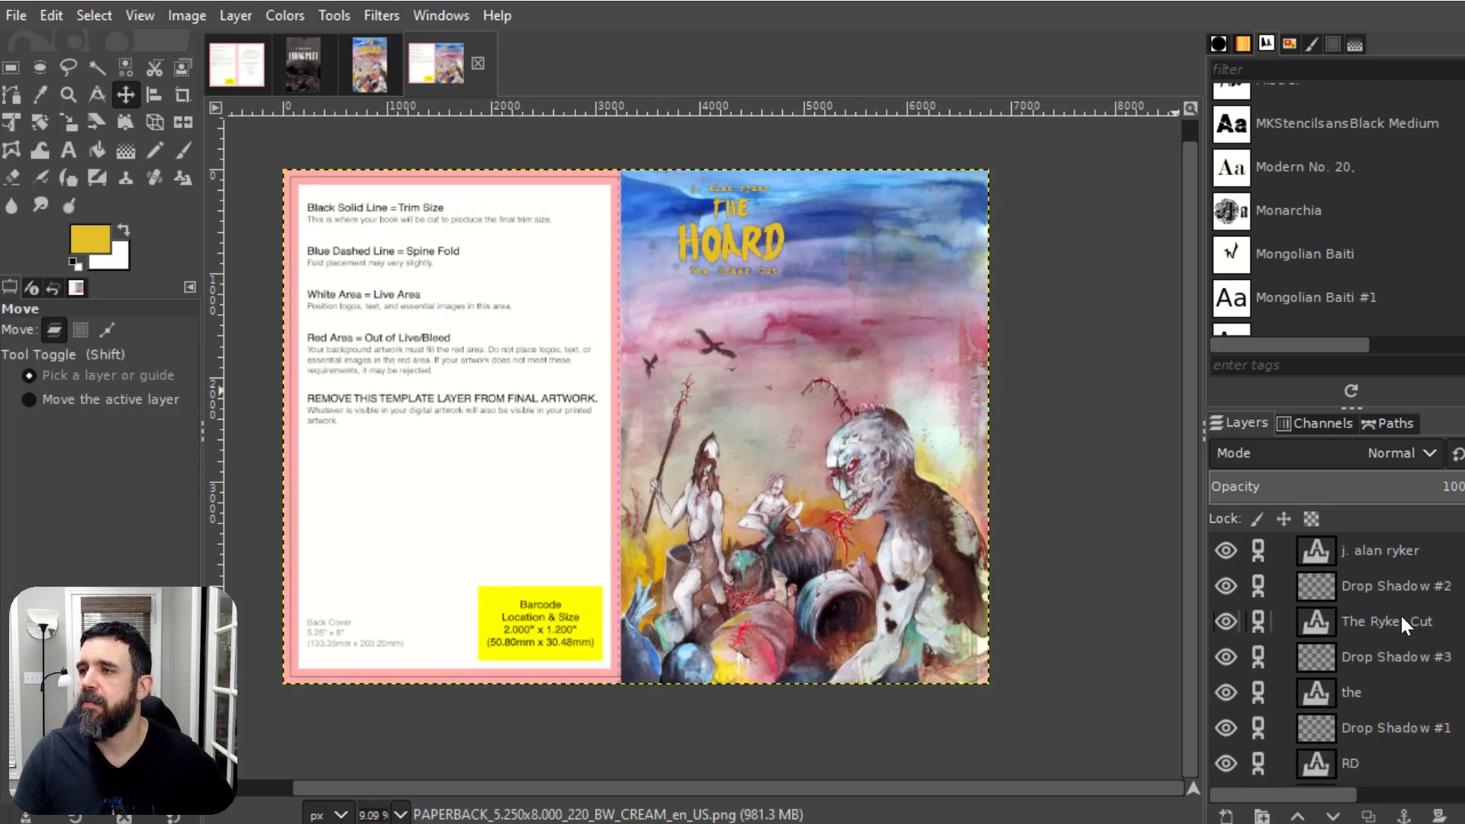
click(1388, 621)
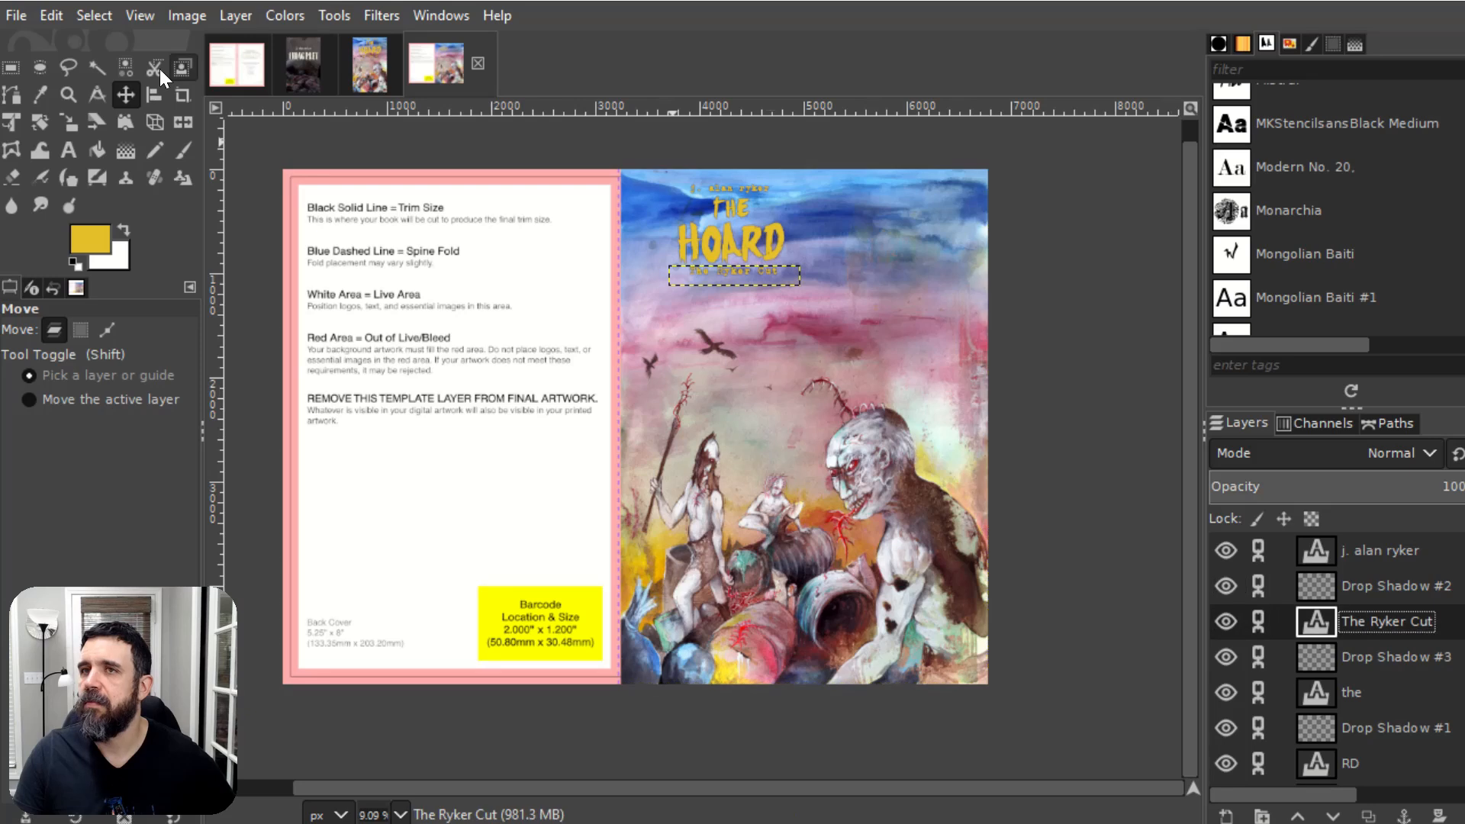
click(70, 122)
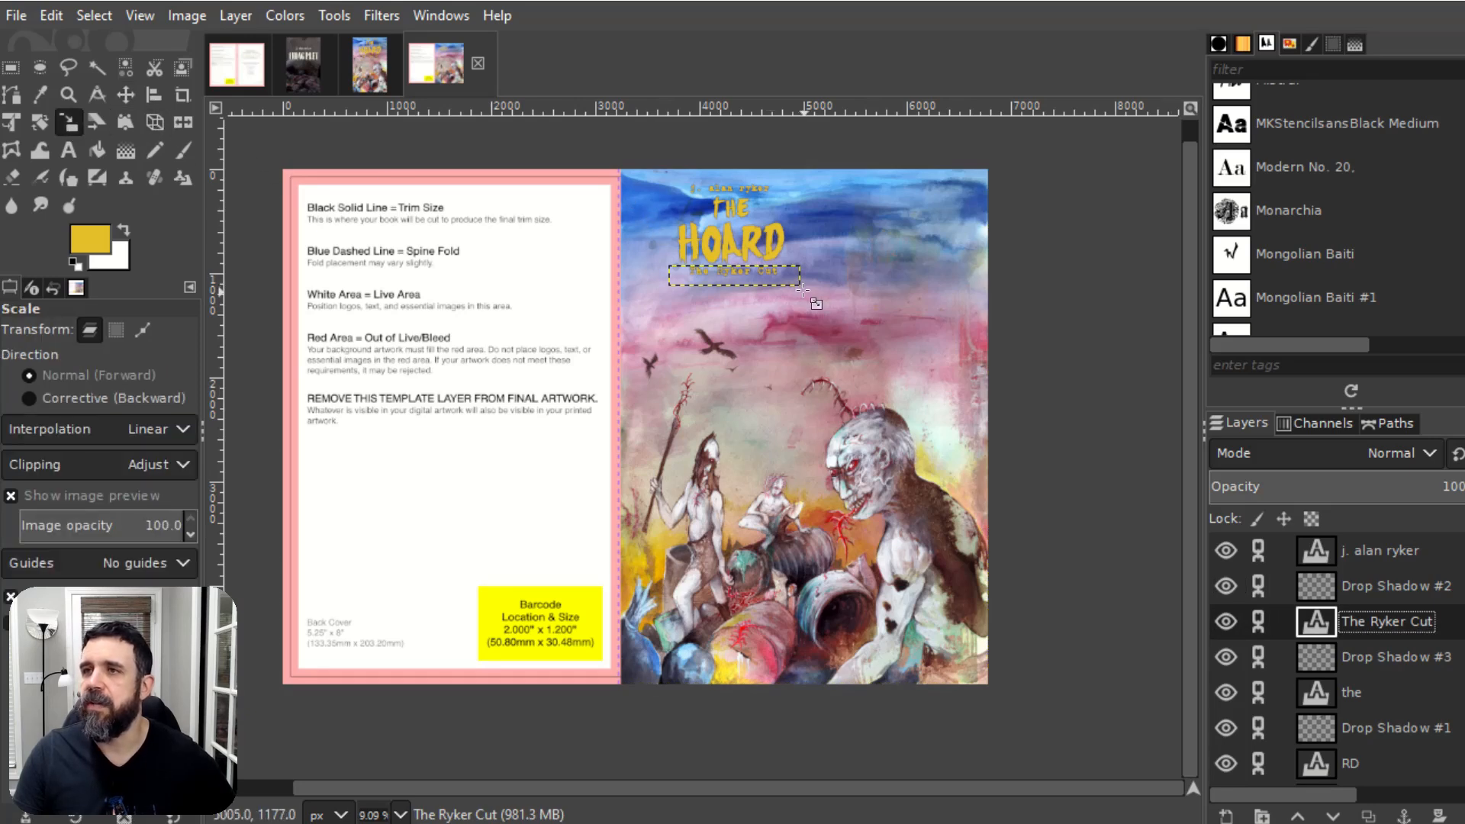
click(773, 268)
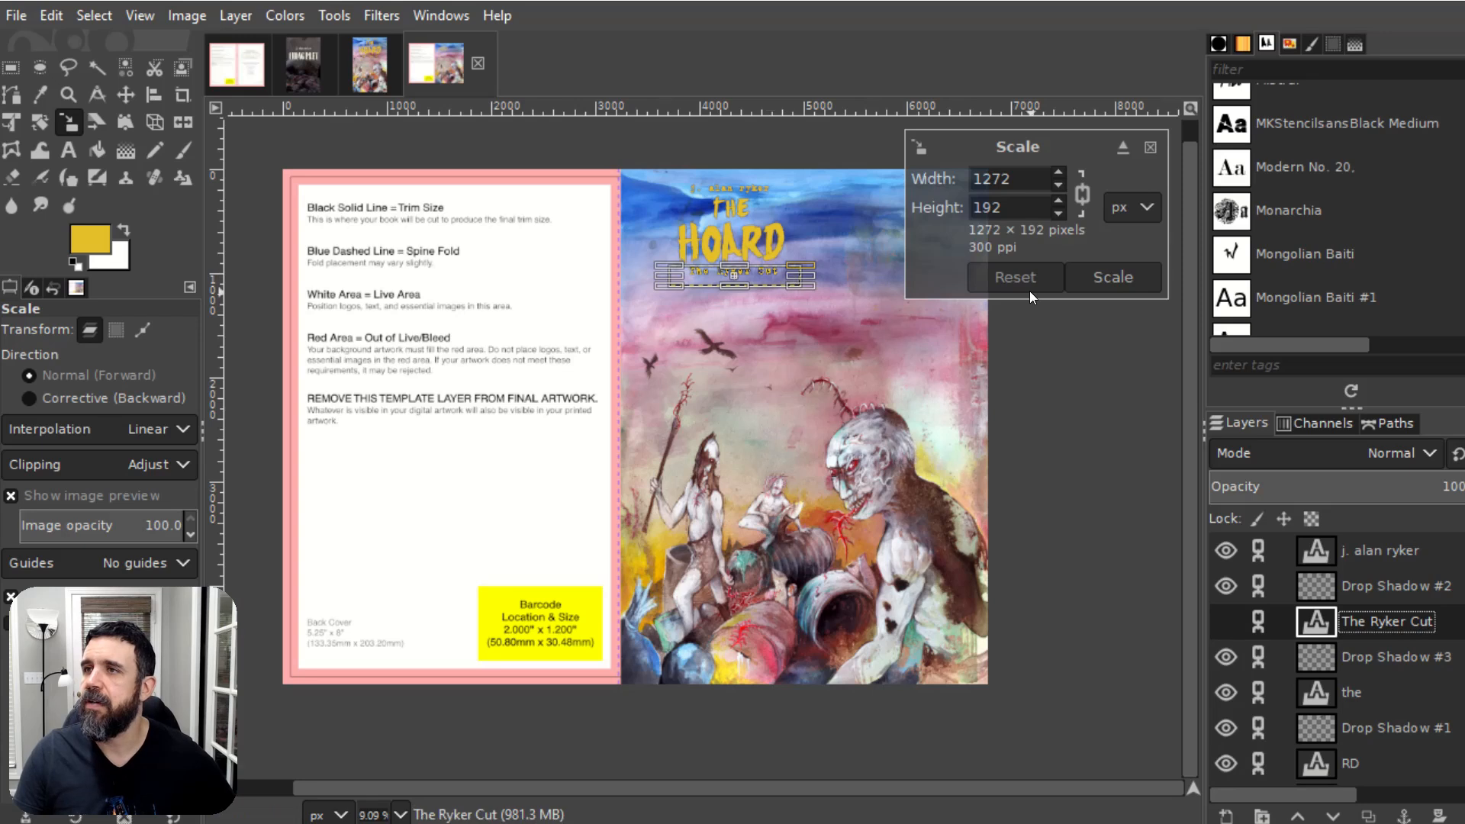
drag(802, 287, 904, 301)
click(1087, 280)
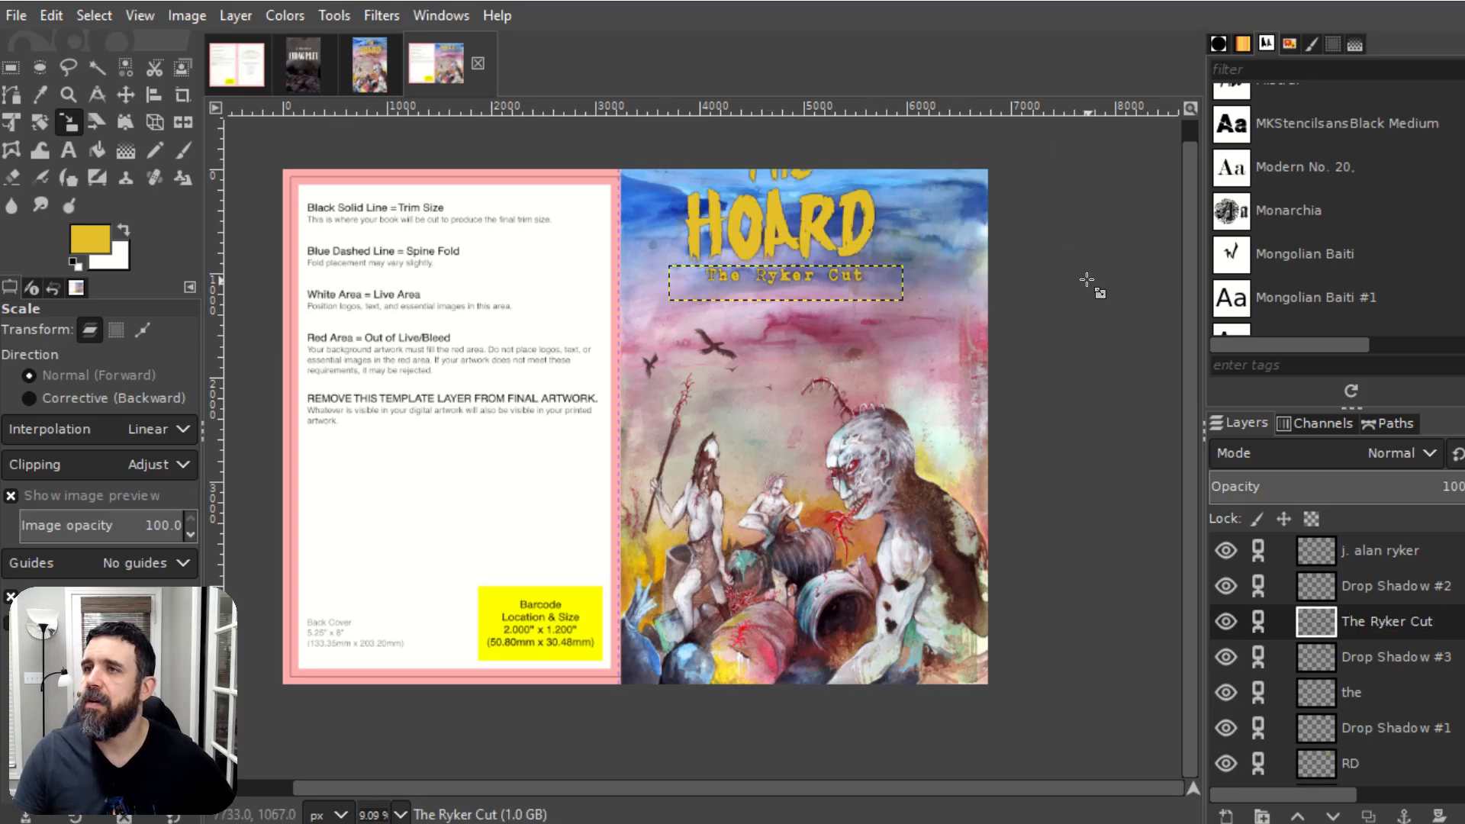
Step: Move the enlarged title layers down and slightly right so the author line fits inside the front cover
key(m)
click(820, 229)
drag(820, 230, 842, 288)
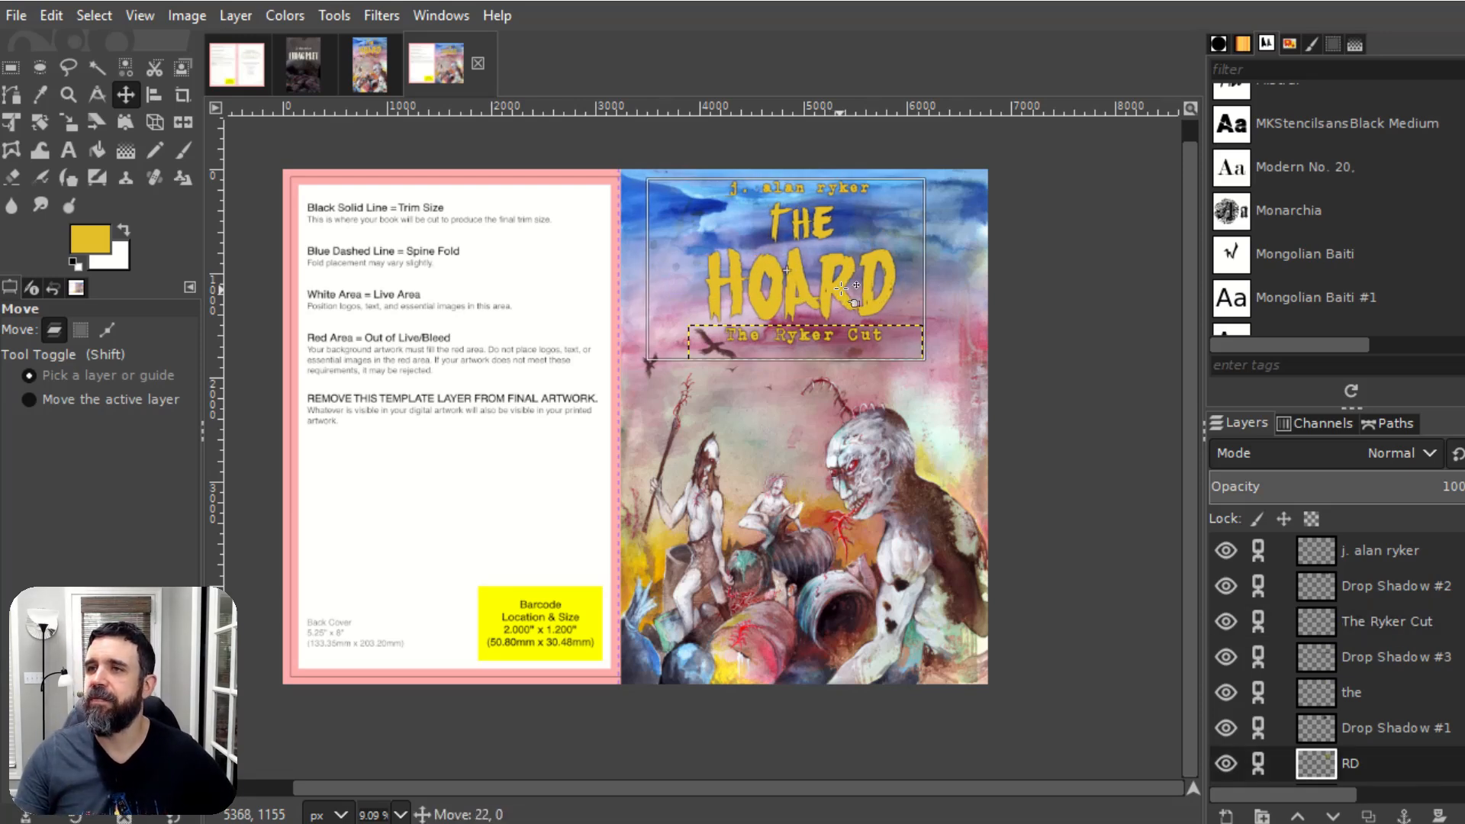
Step: Save the cover and enlarge the linked title layers further, scaling the hoa layer to 2645 × 1138 px
scroll(1385, 686, down, 1)
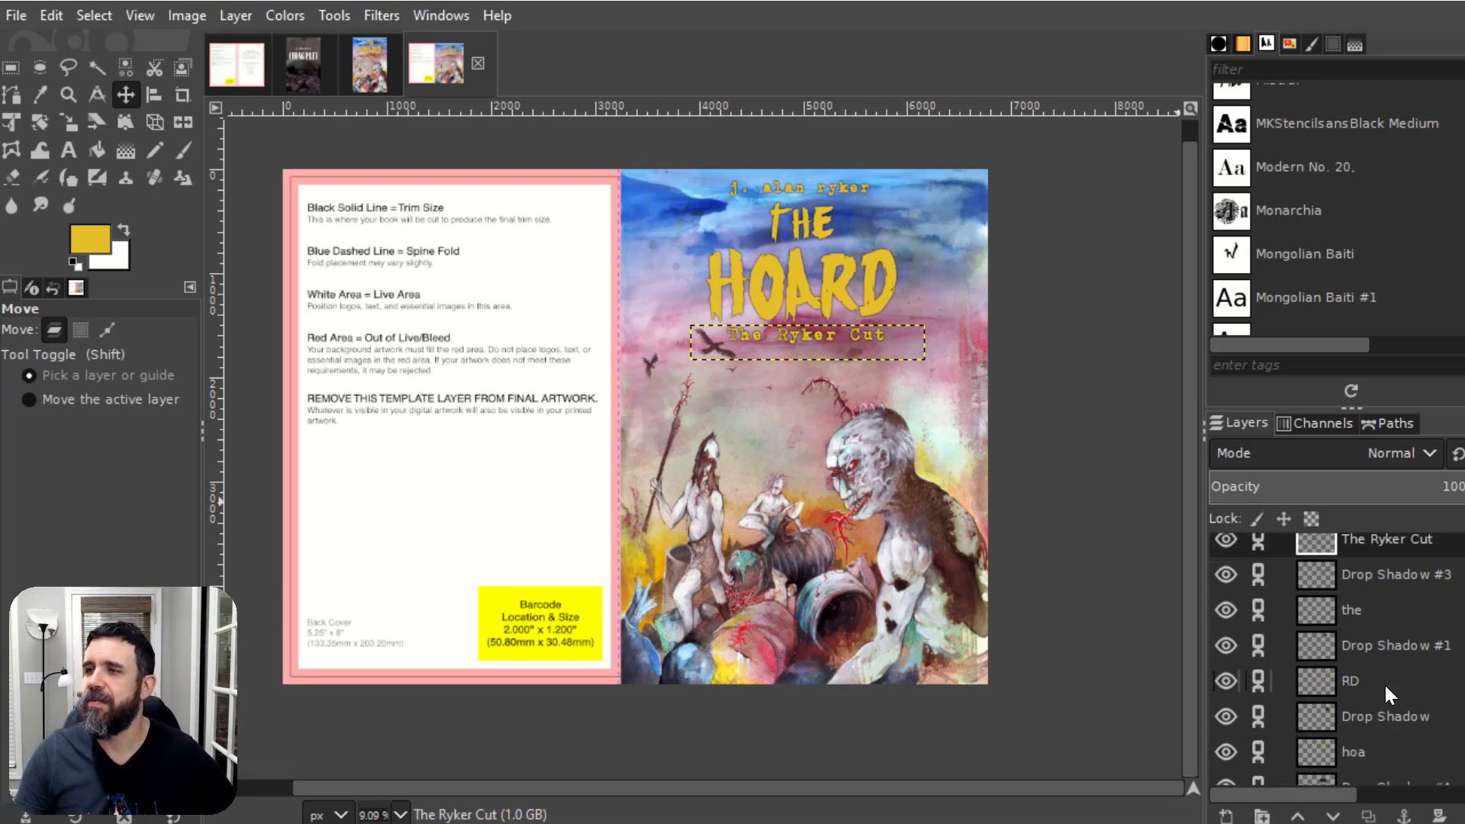
scroll(1386, 685, down, 6)
click(1380, 698)
scroll(1381, 700, up, 3)
scroll(1381, 700, up, 1)
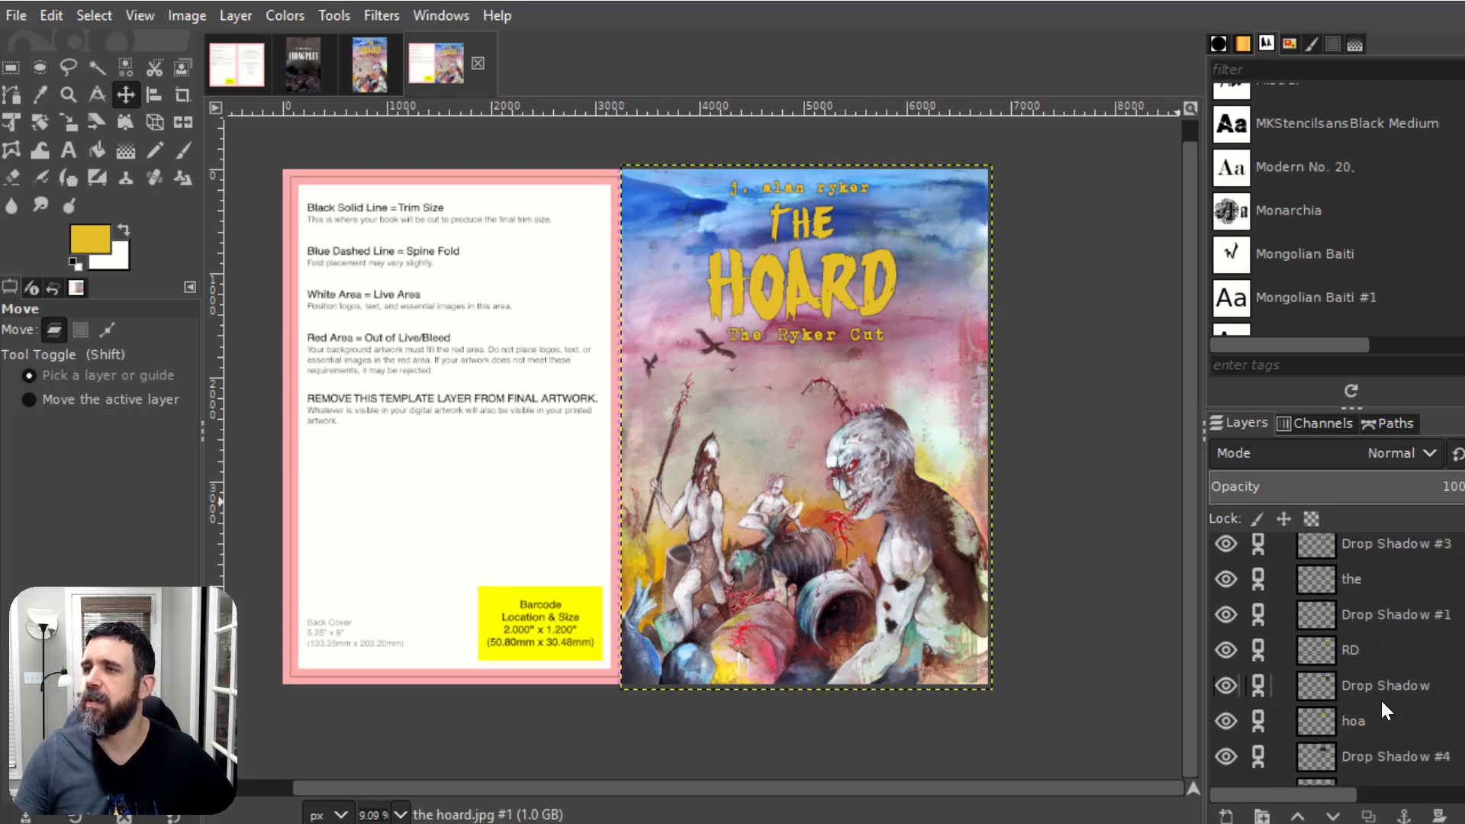
click(1377, 717)
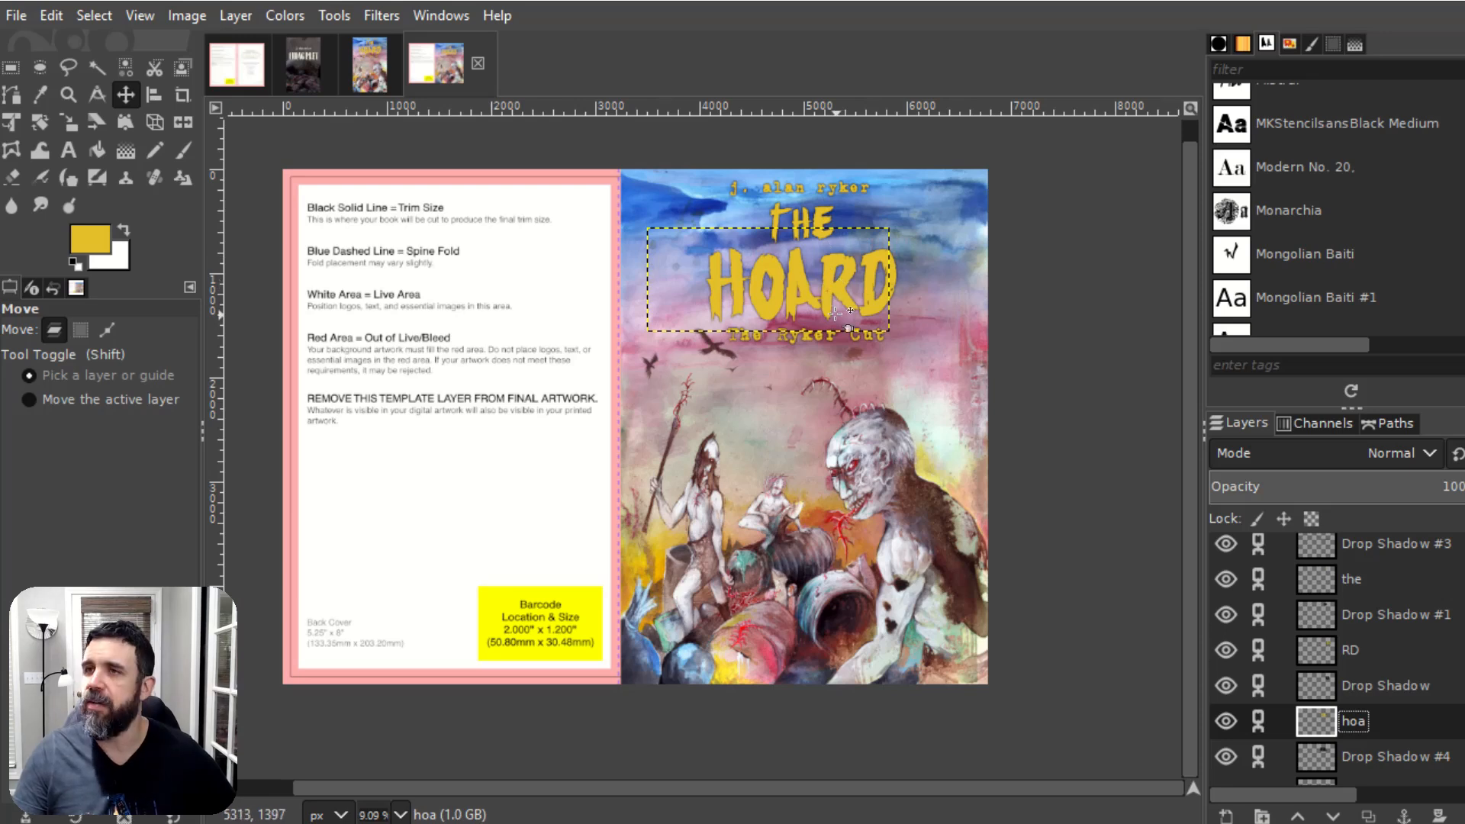
key(ctrl+s)
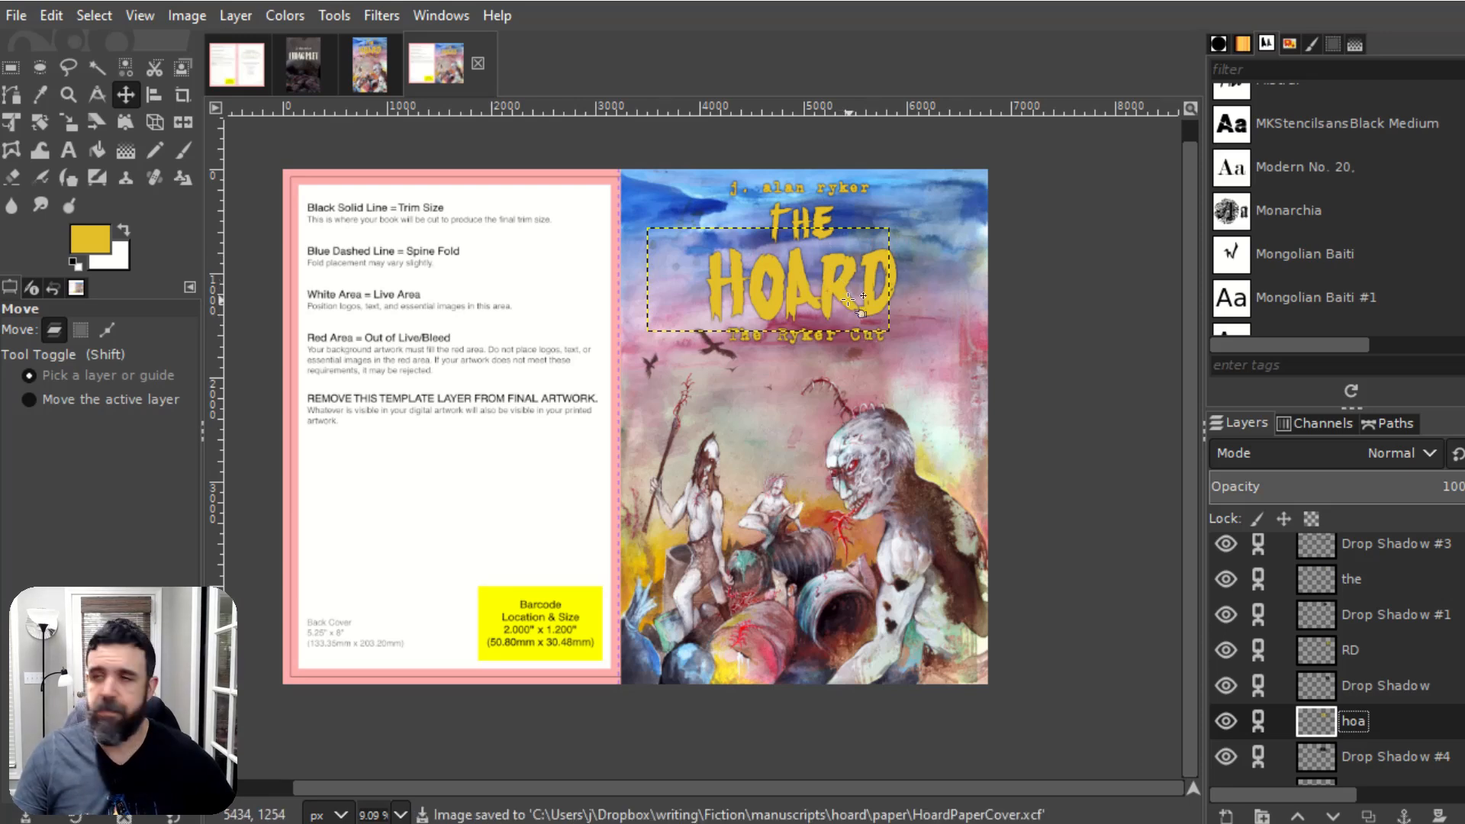
key(shift+s)
click(849, 298)
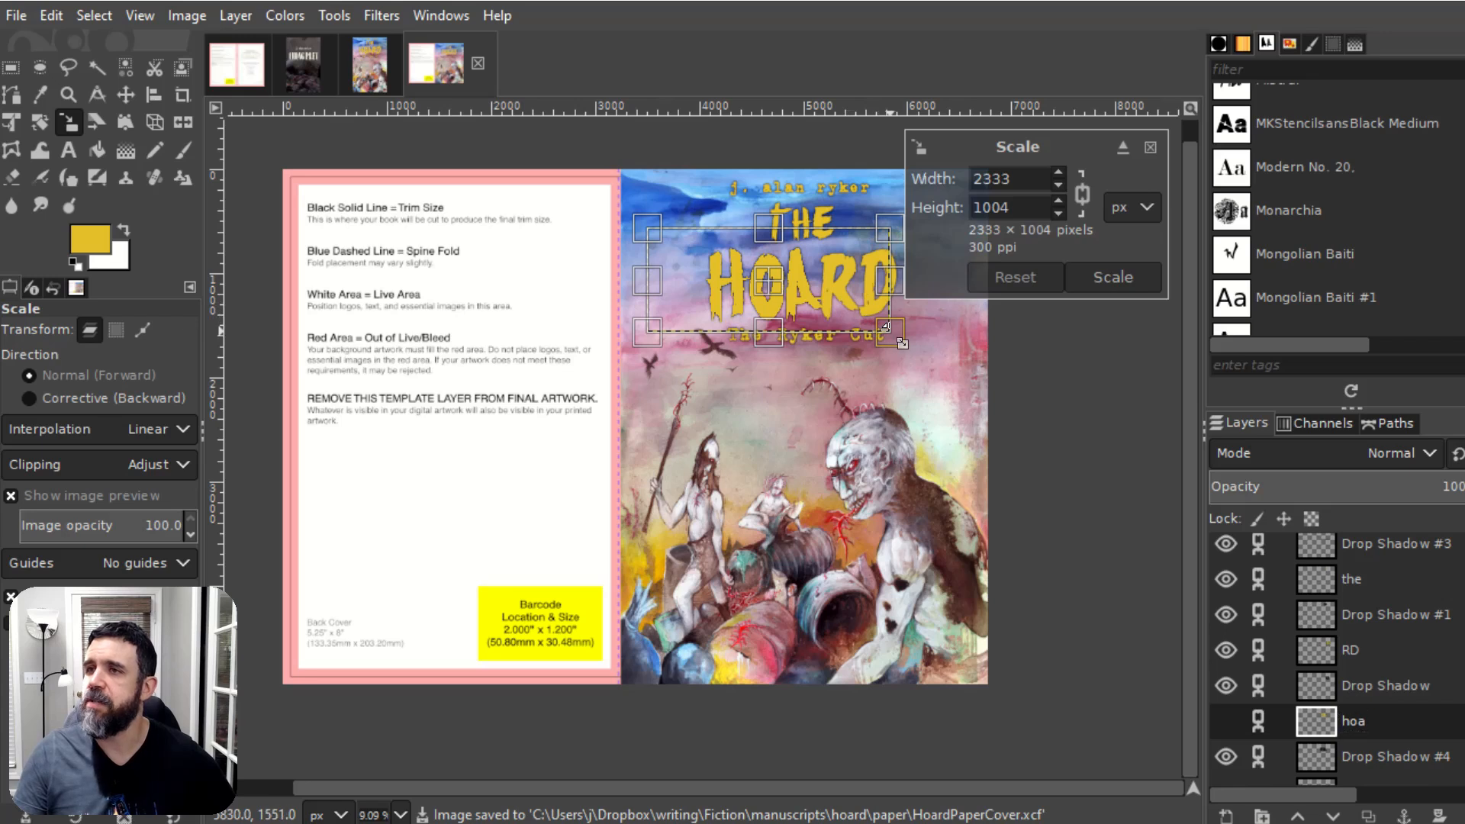
drag(902, 343, 924, 347)
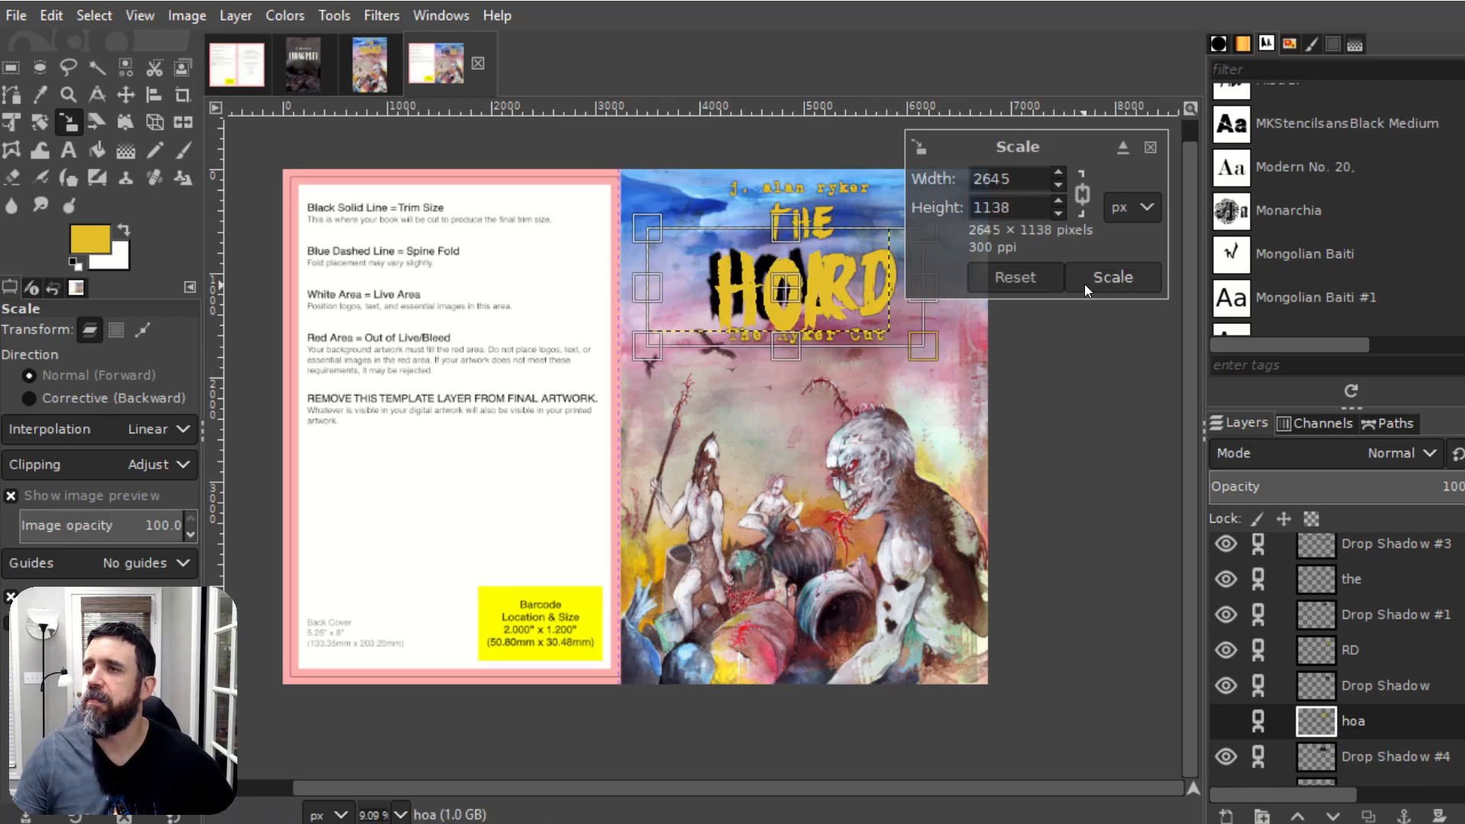
click(1086, 290)
Step: Reposition the enlarged title layers slightly left on the front cover, with the author line just below the top edge
click(126, 95)
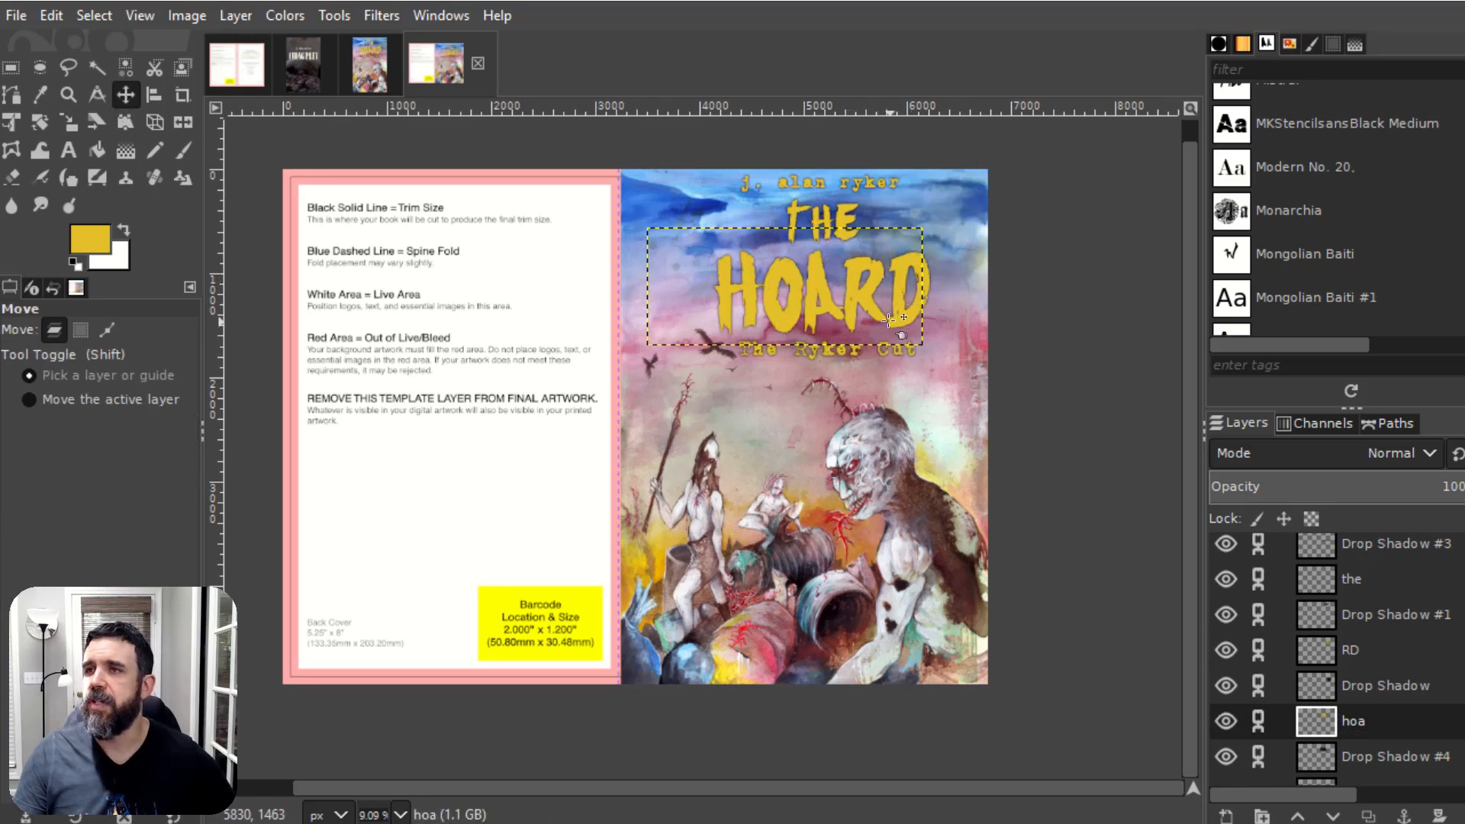
drag(863, 301, 847, 312)
click(848, 312)
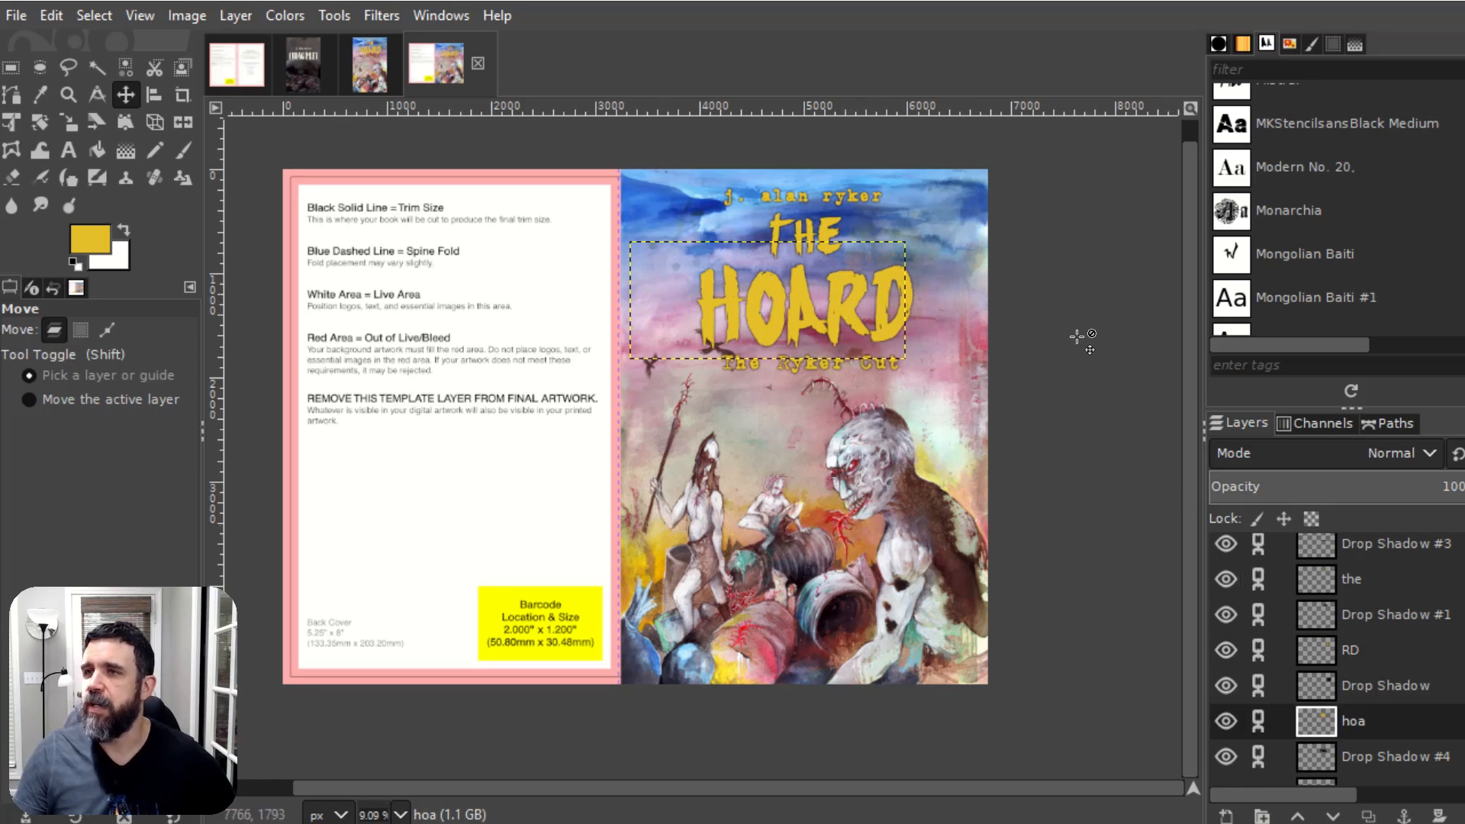
scroll(1336, 656, down, 5)
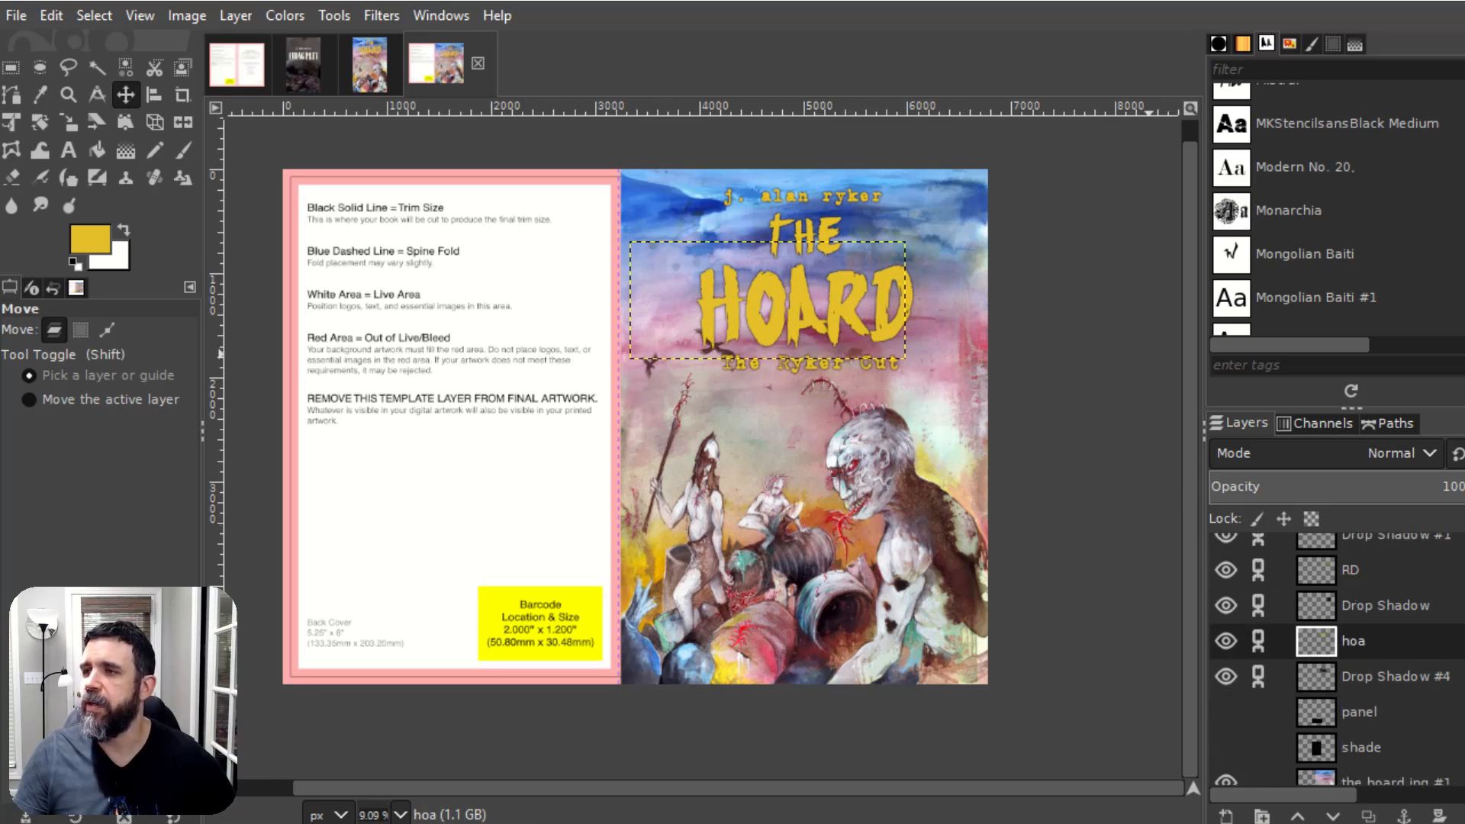
click(1383, 698)
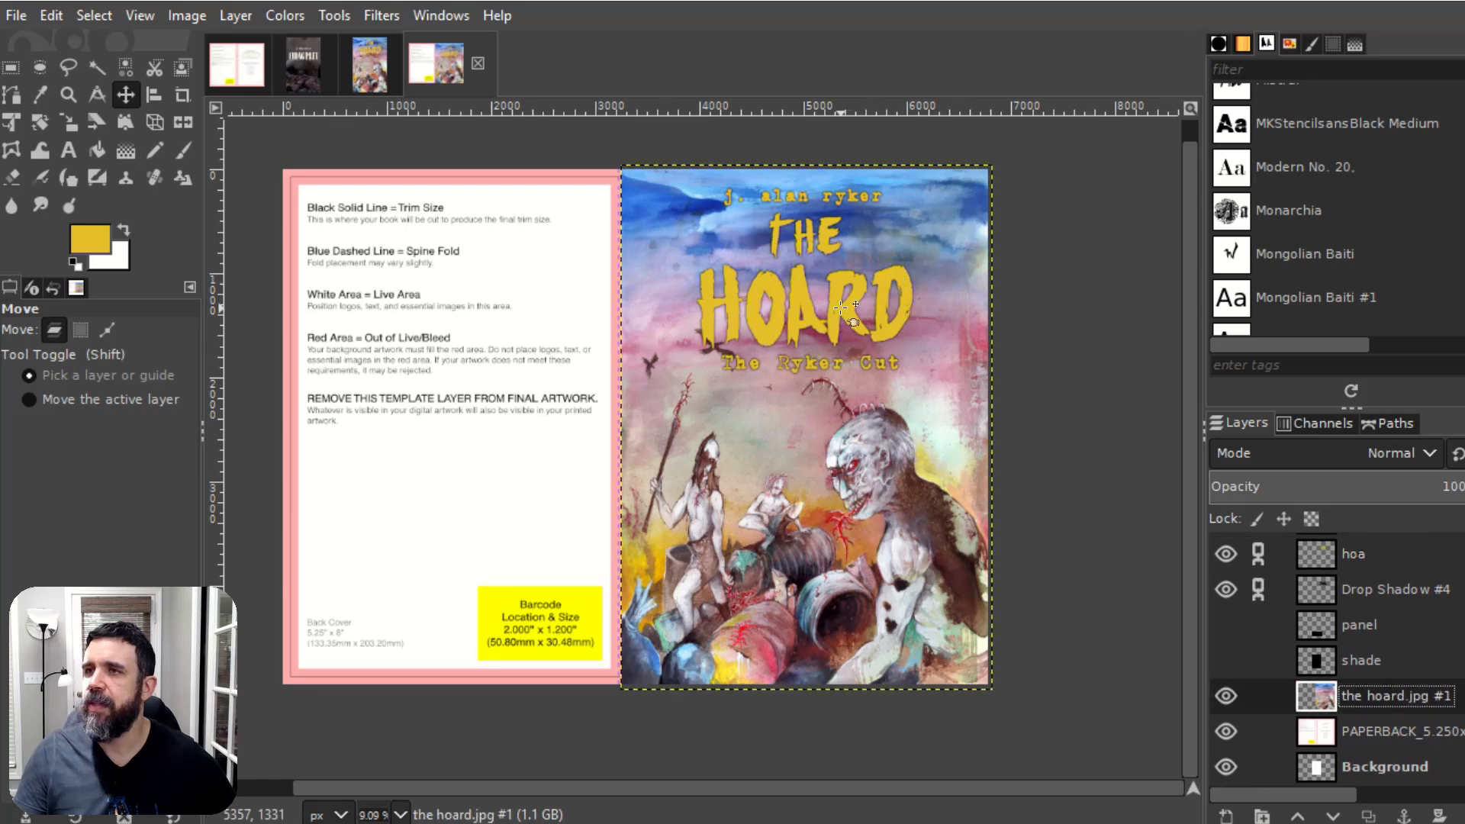
scroll(1385, 694, up, 2)
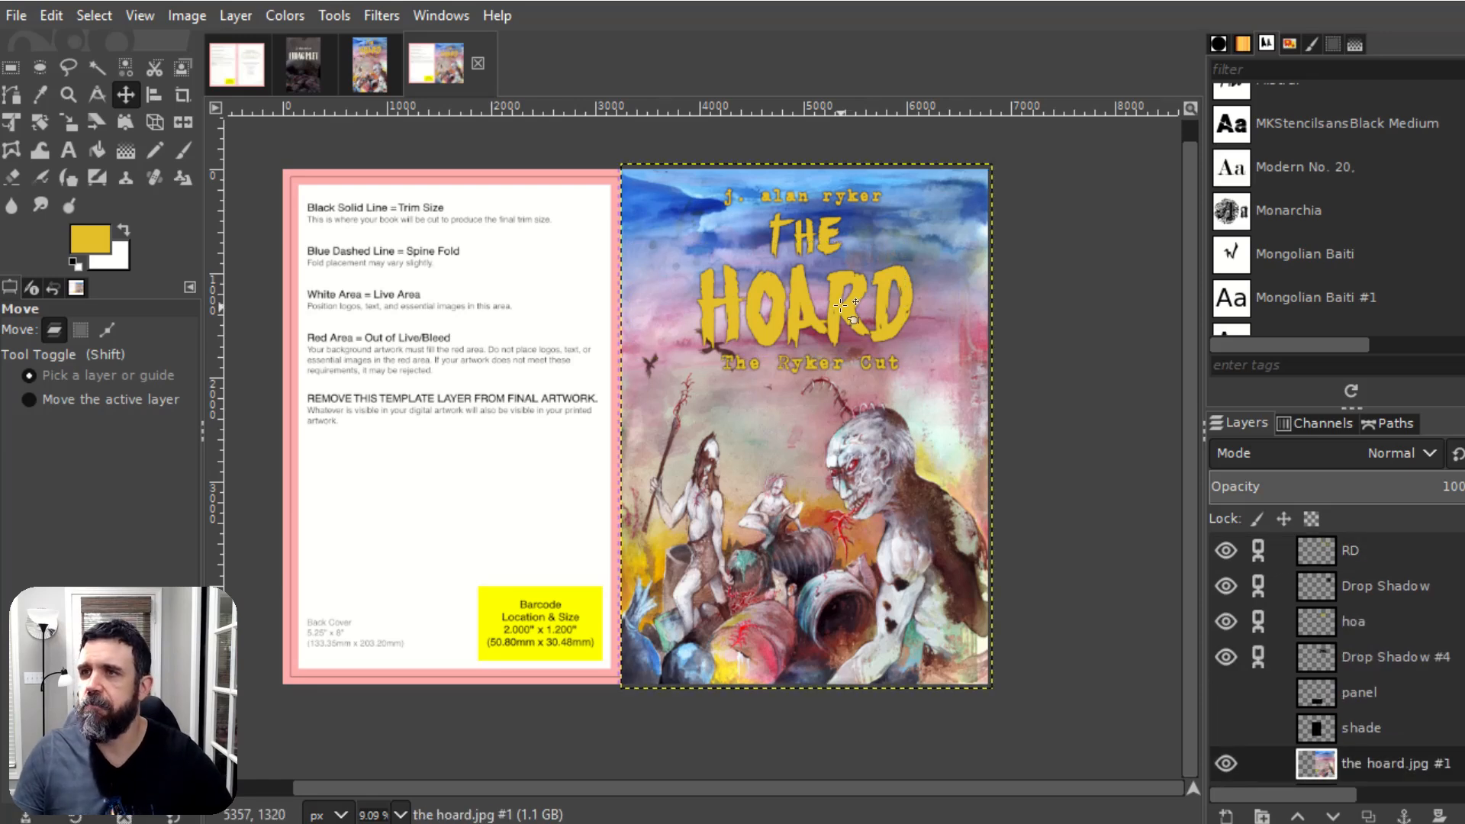
drag(841, 305, 842, 301)
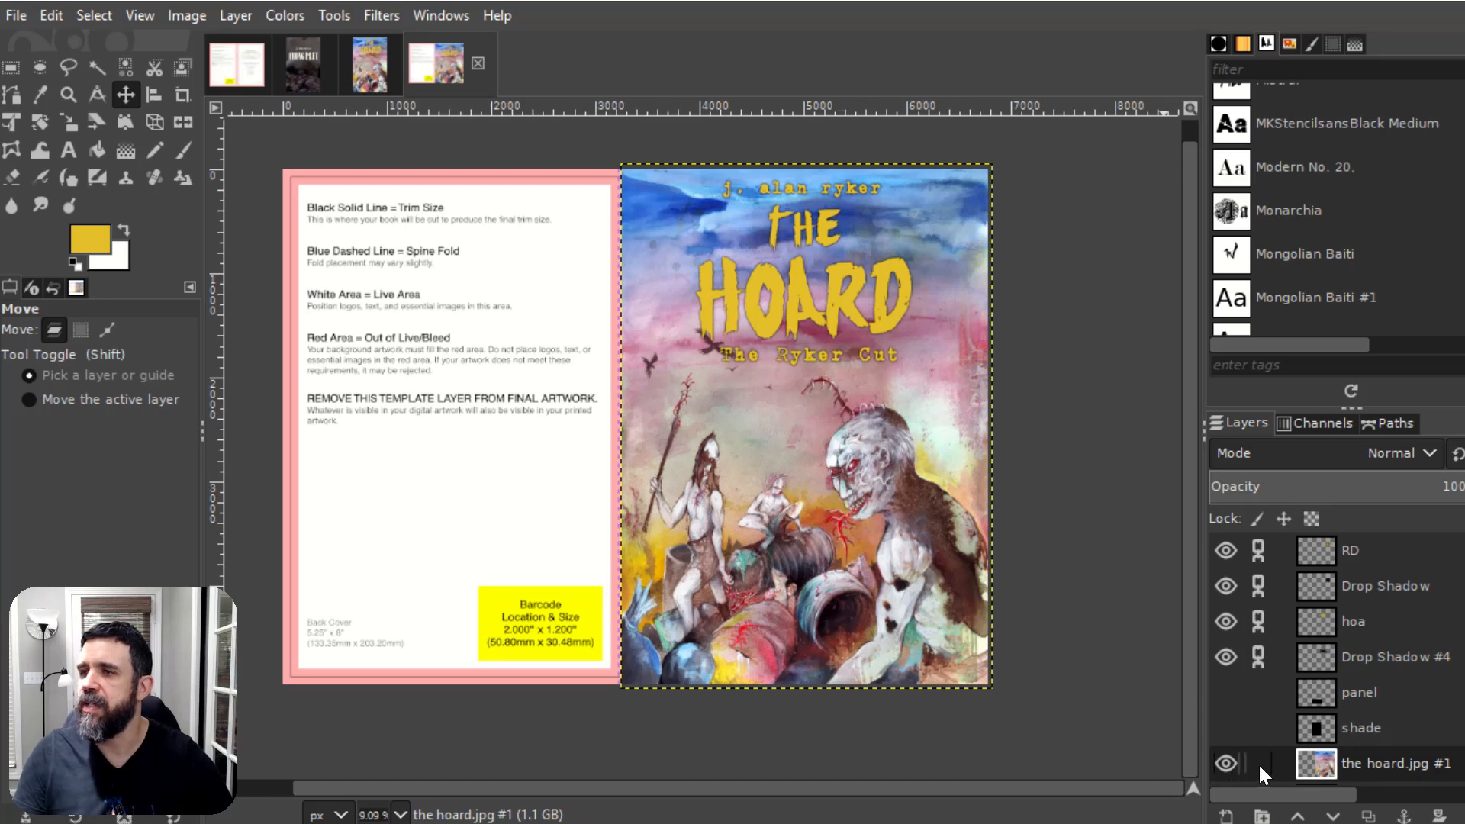
Step: Lower the opacity of the the hoard.jpg #1 artwork layer to about 63 so the template guides show through
scroll(1382, 733, down, 2)
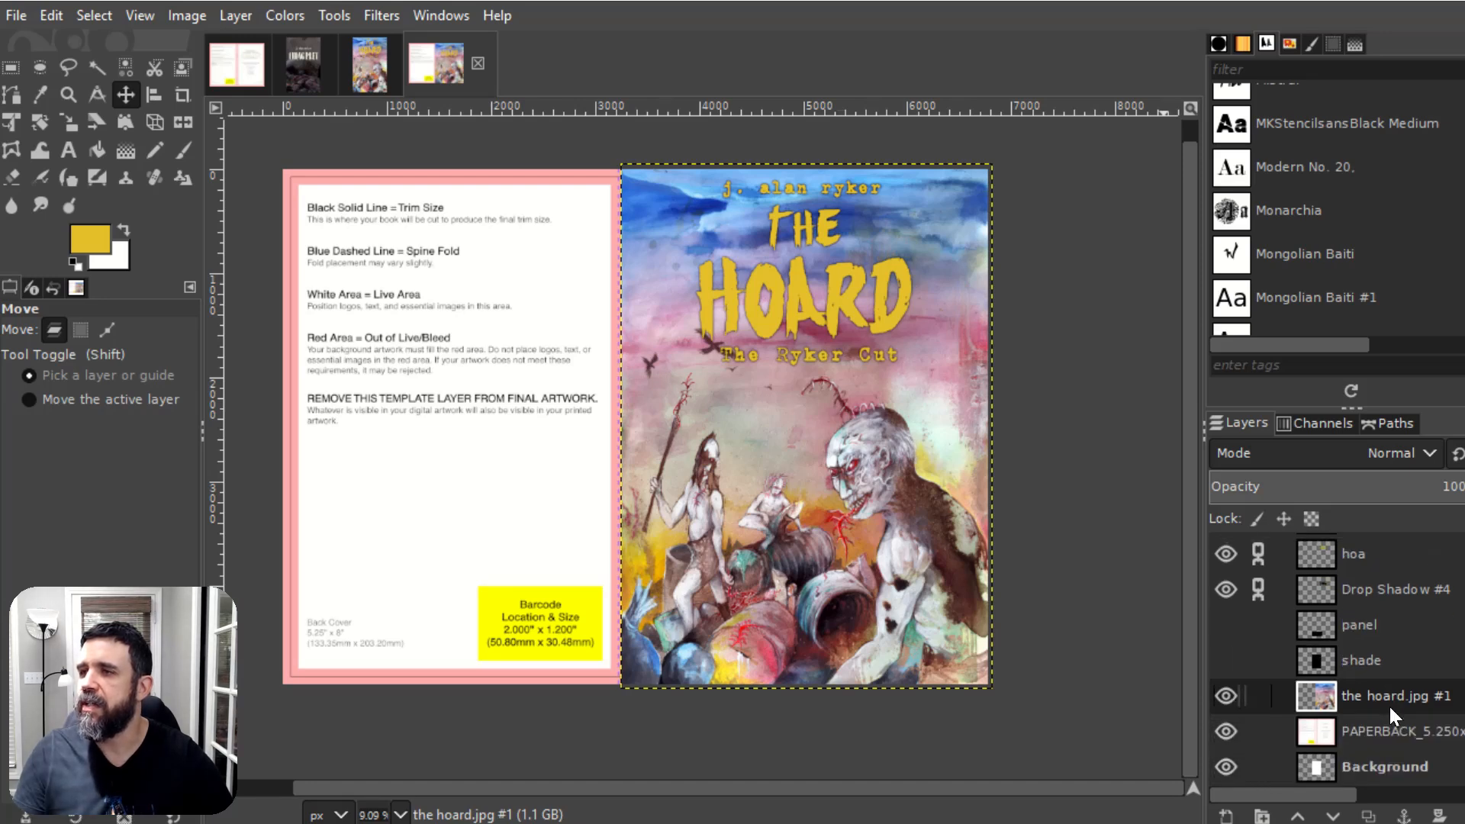
click(1390, 702)
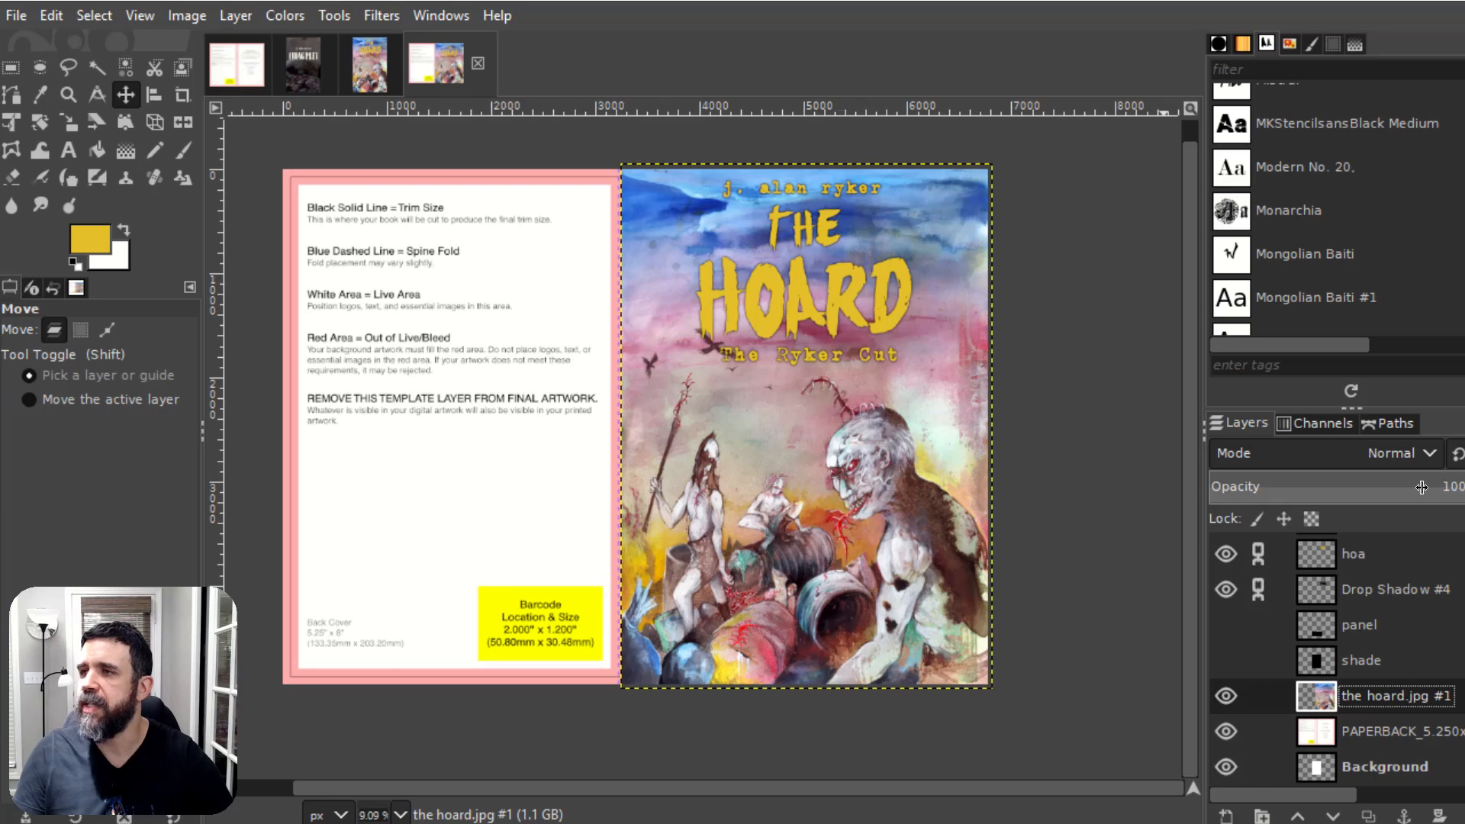
drag(1422, 487, 985, 485)
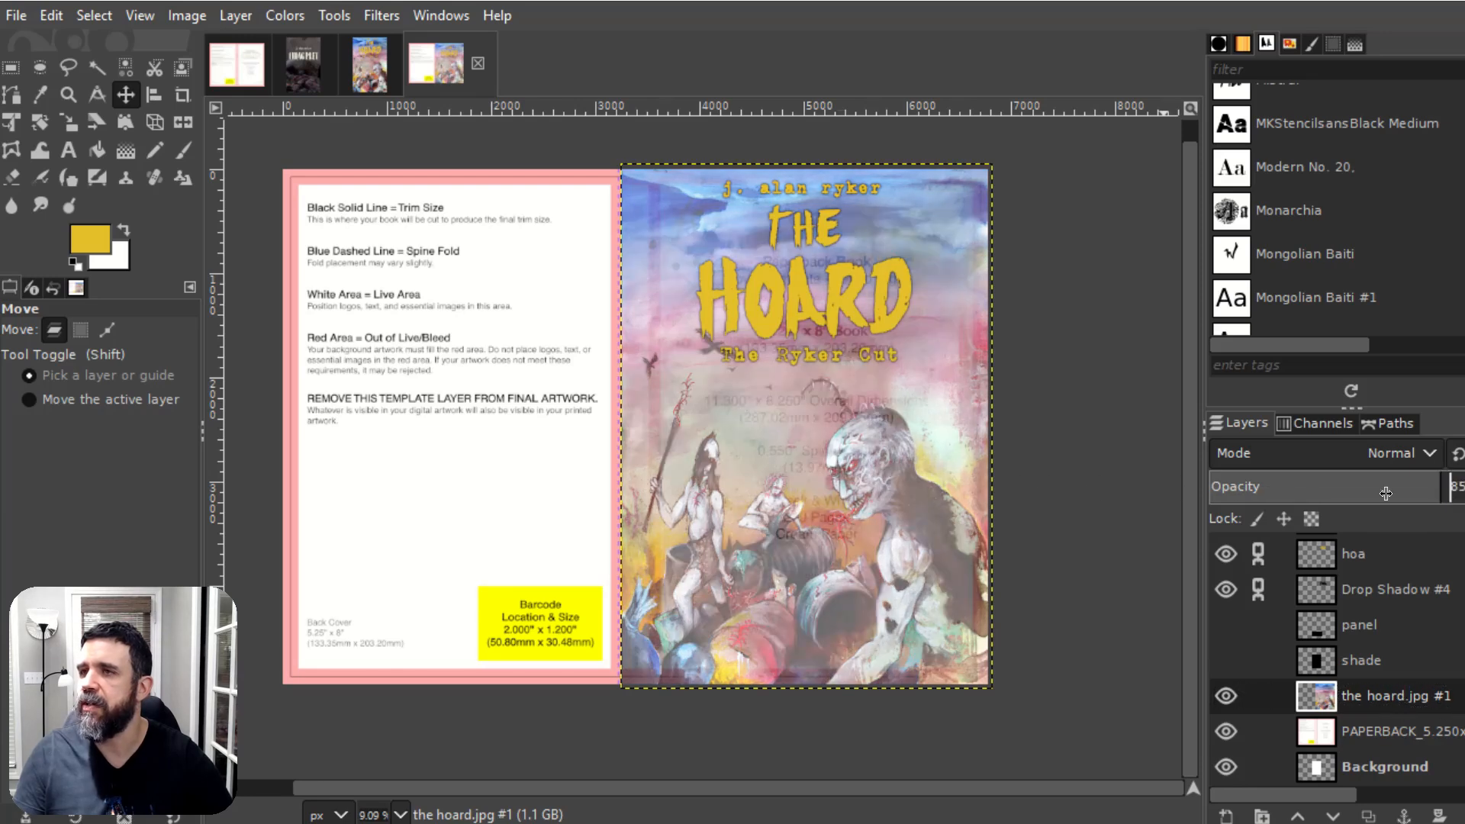
drag(1386, 494, 1379, 493)
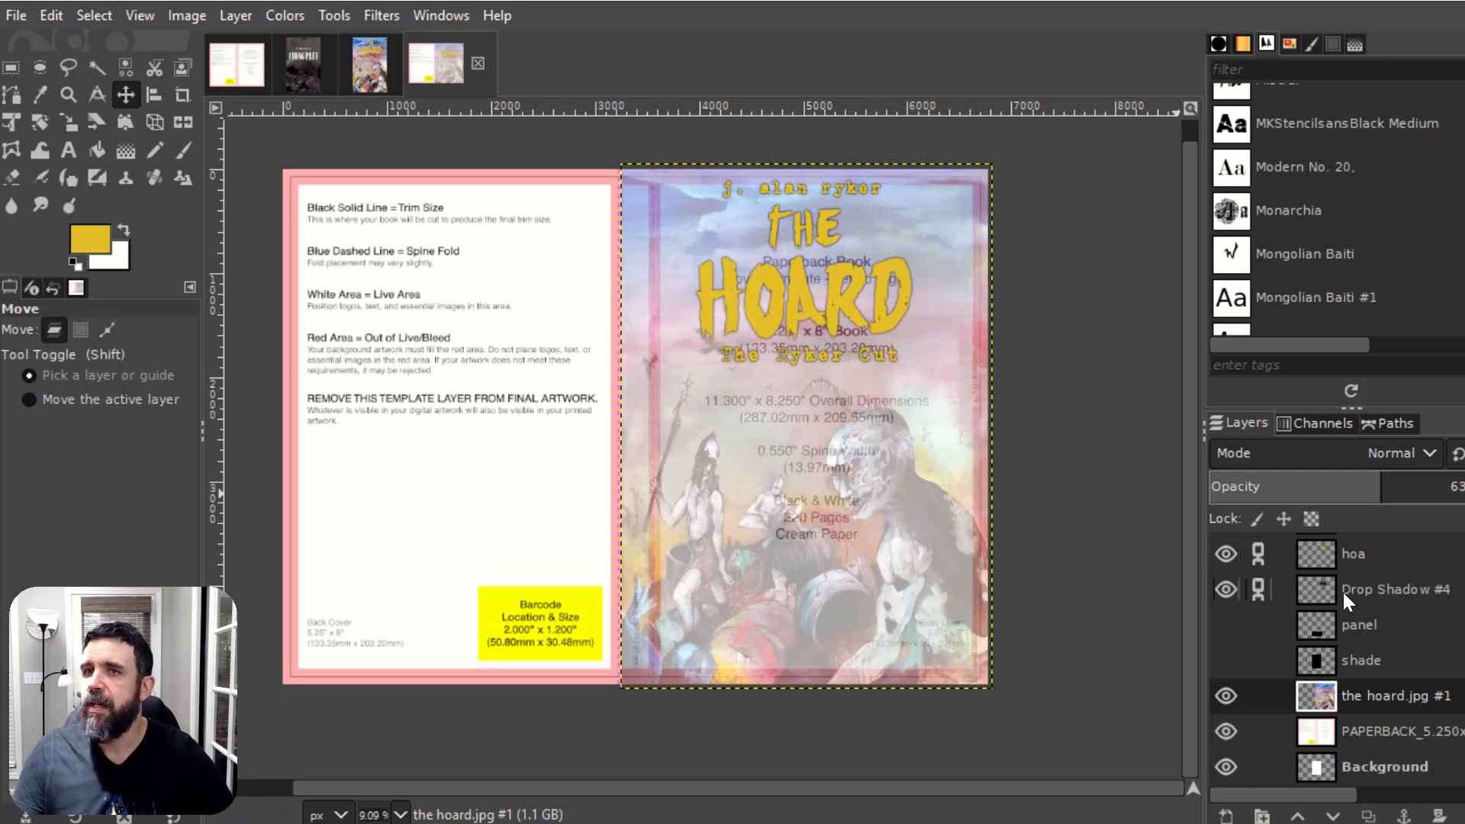
Step: Centre the linked title layers horizontally within the template's front-cover live area, using the author name layer
scroll(1409, 637, up, 5)
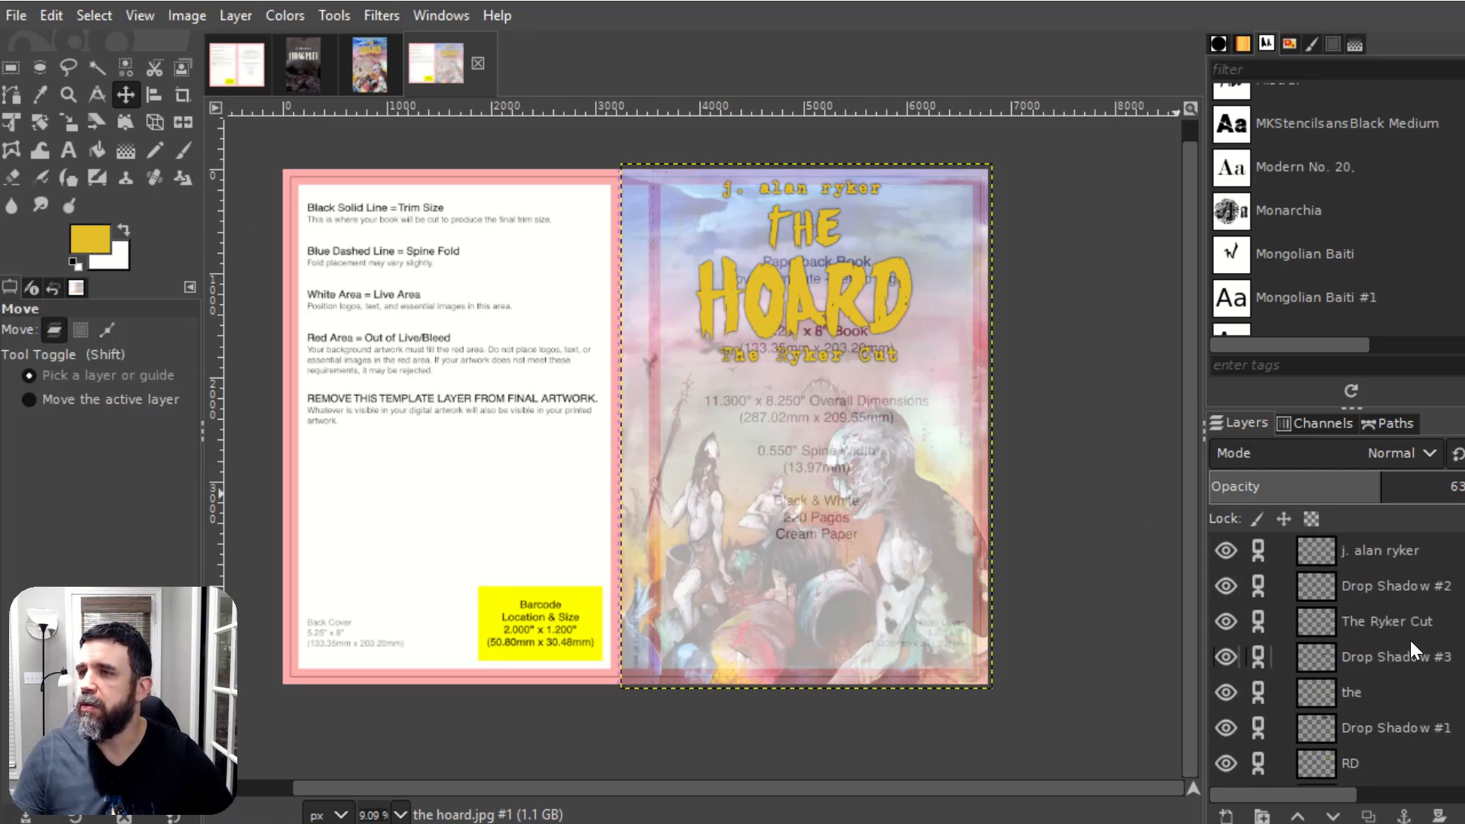
click(1397, 551)
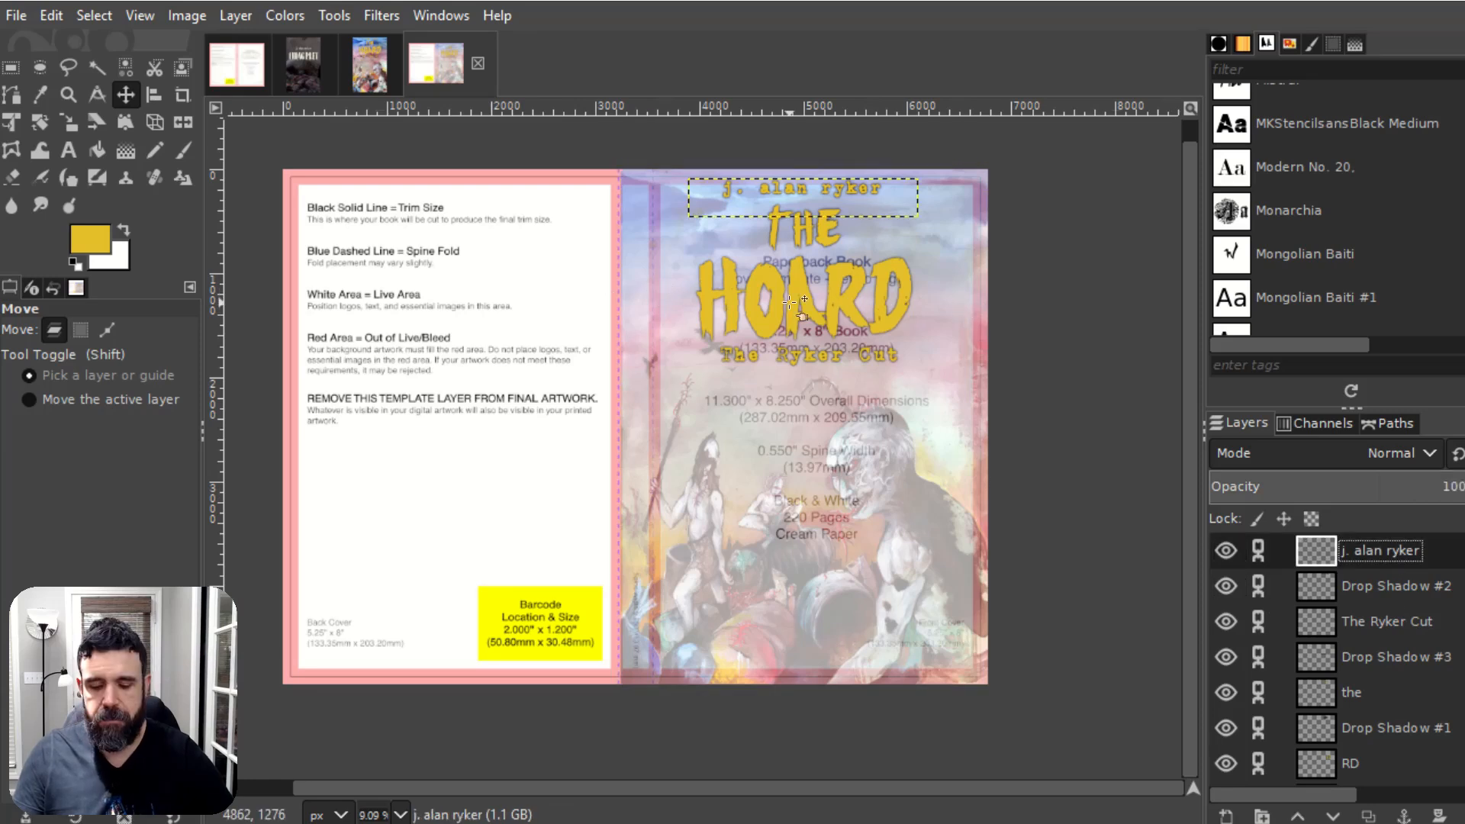
drag(781, 208, 811, 208)
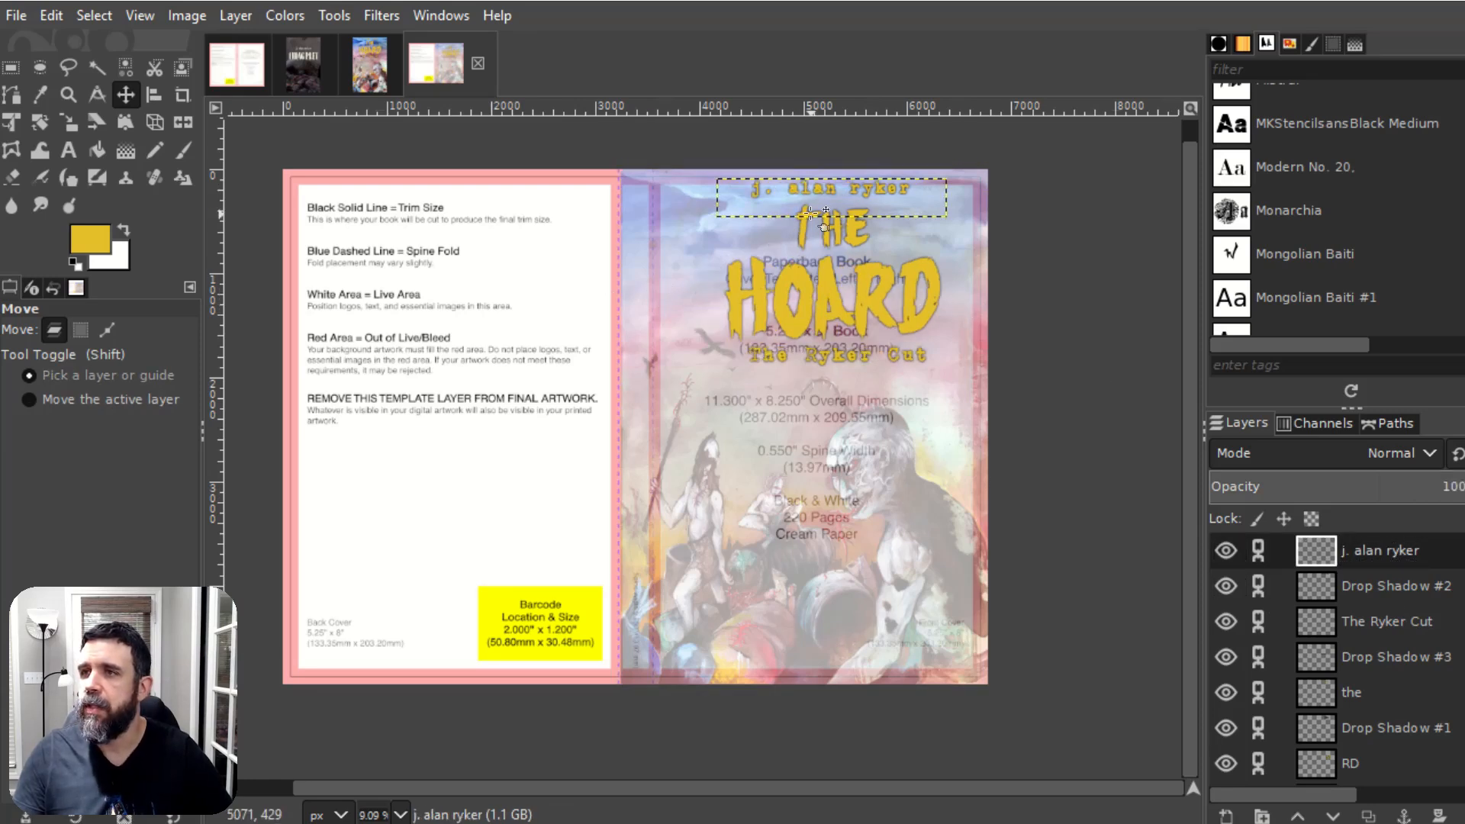
key(Left)
key(Left)
key(Left)
key(Left)
key(Left)
key(Left)
key(Left)
key(Left)
key(Left)
key(Left)
key(Left)
key(Left)
key(Left)
key(Left)
key(Left)
key(Left)
key(Left)
key(Left)
key(Left)
key(Left)
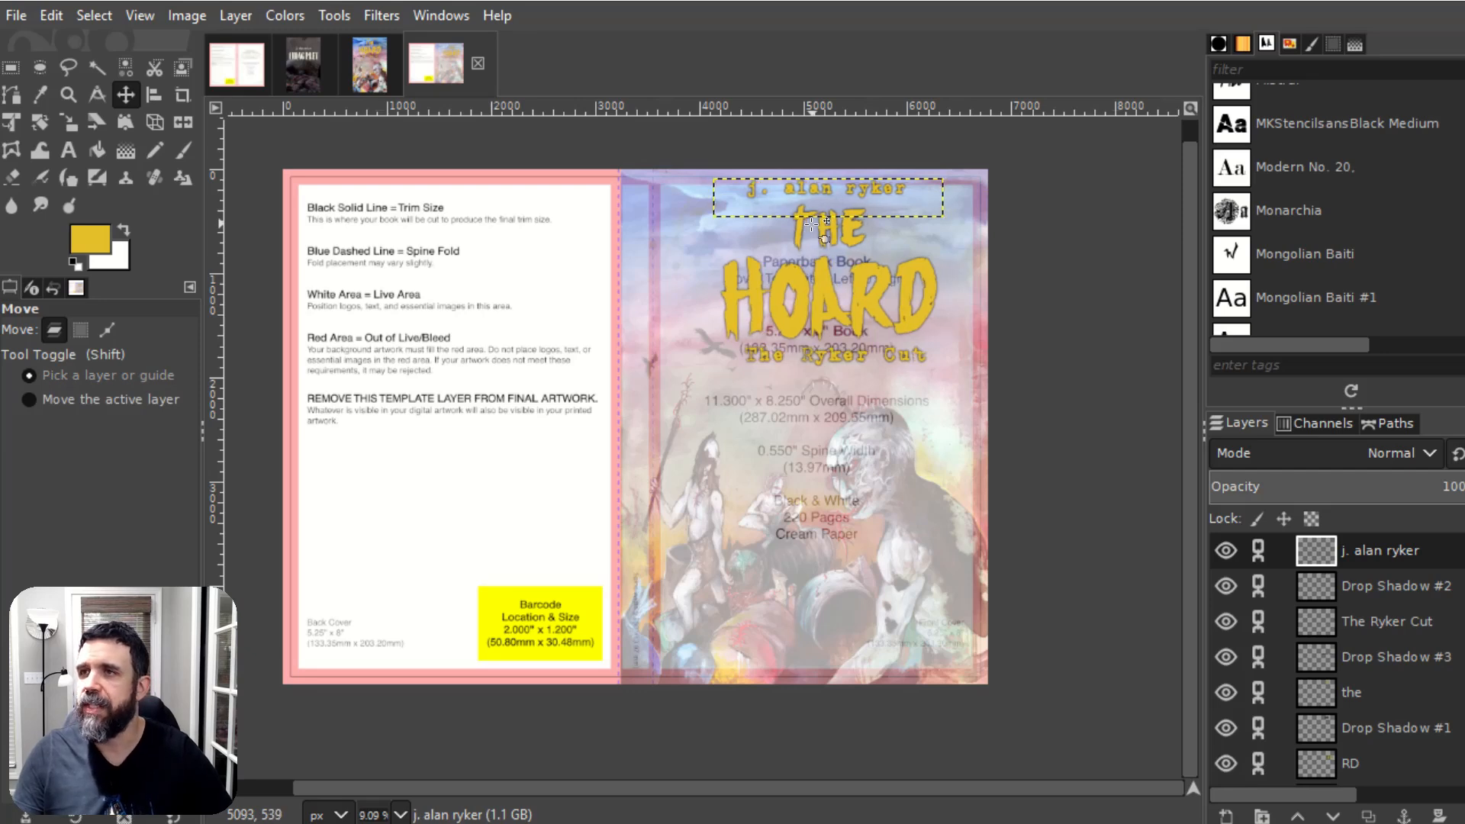
key(Left)
key(Left)
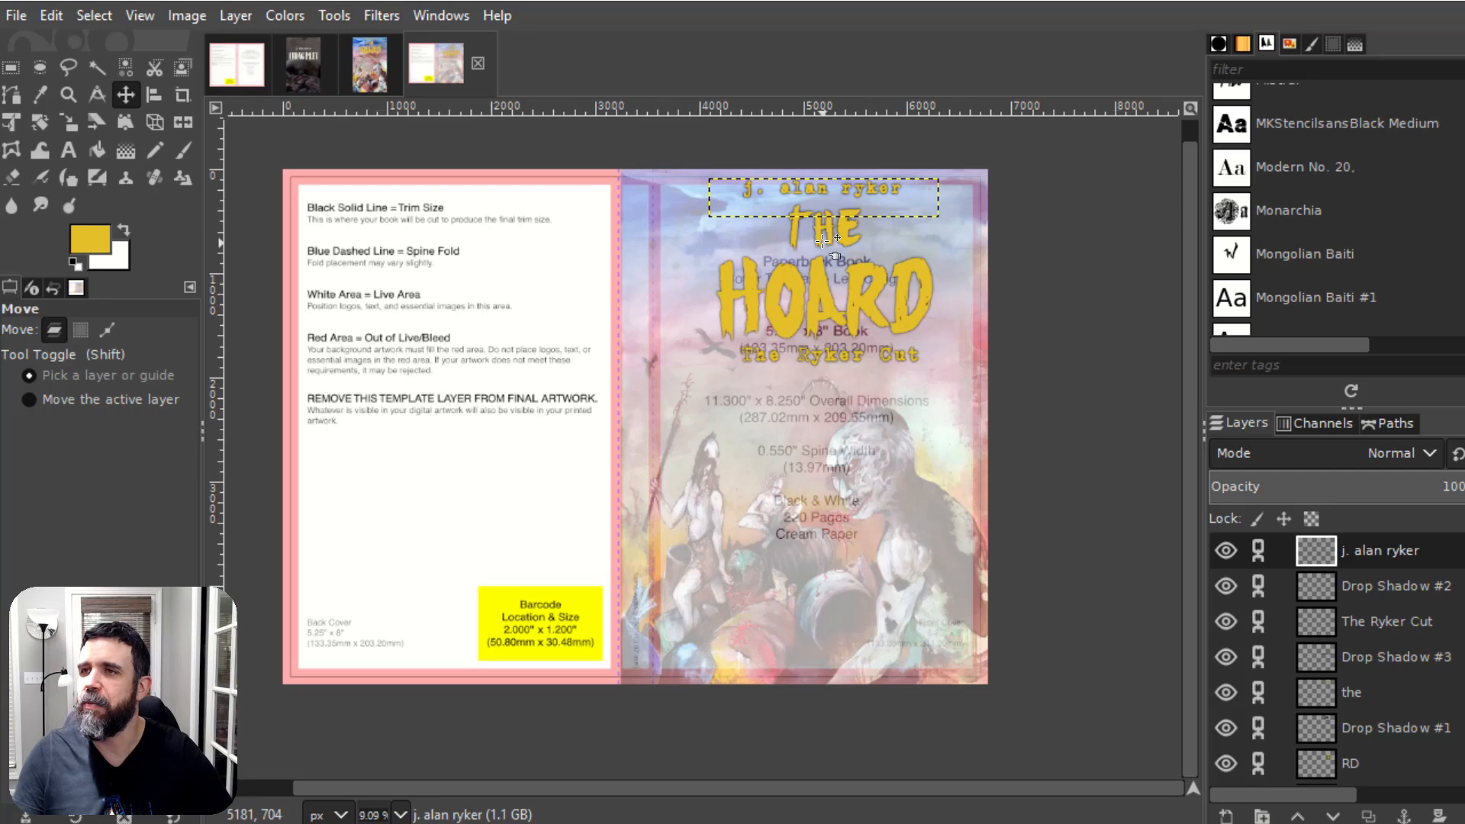
Step: Move the linked title layers slightly left and down so the author line sits just inside the front cover's live area
drag(823, 242, 818, 243)
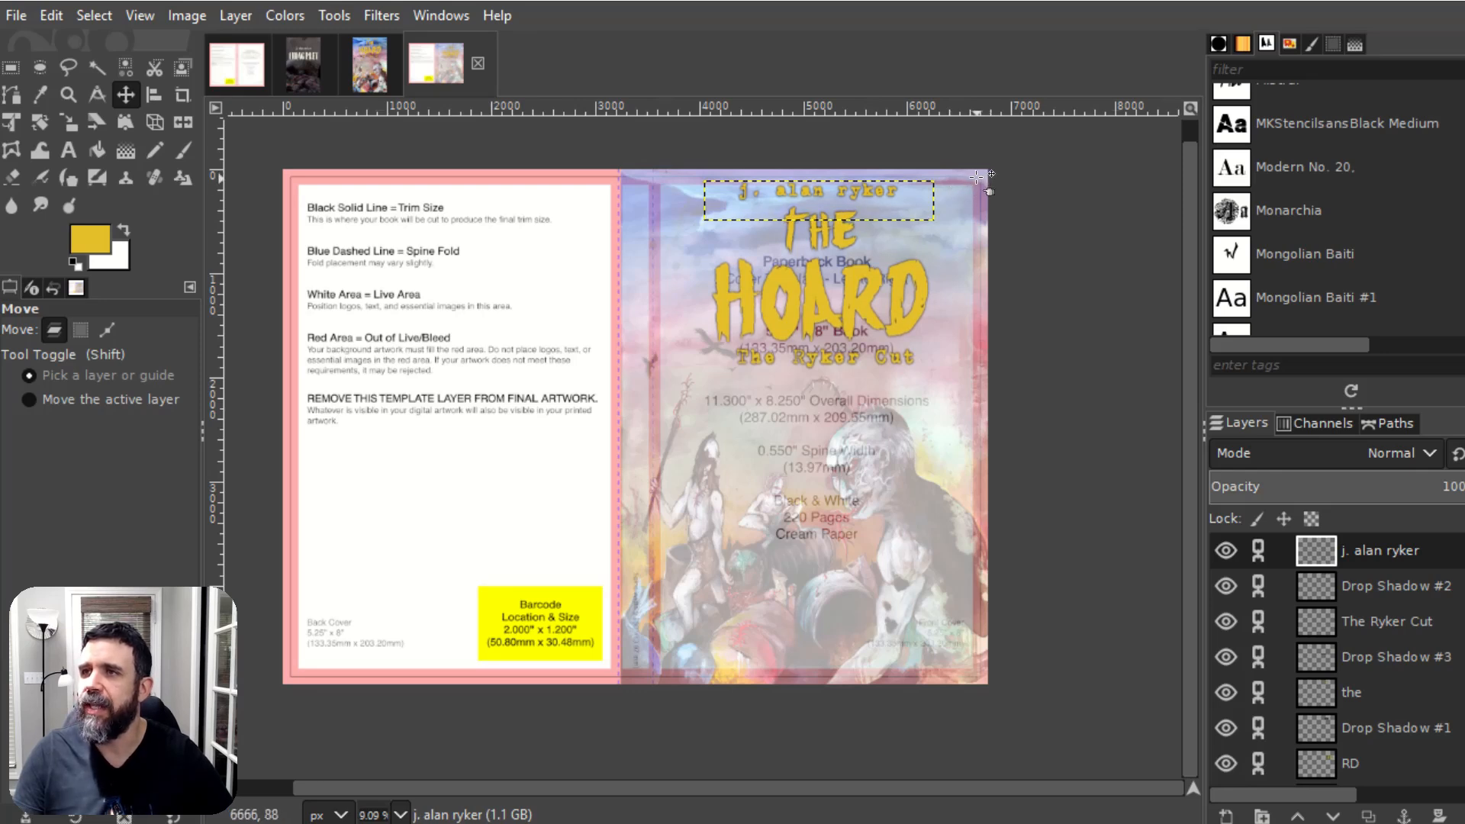
key(Down)
key(Down)
key(Down)
key(Down)
key(Down)
key(Down)
key(Down)
key(Down)
key(Down)
key(Down)
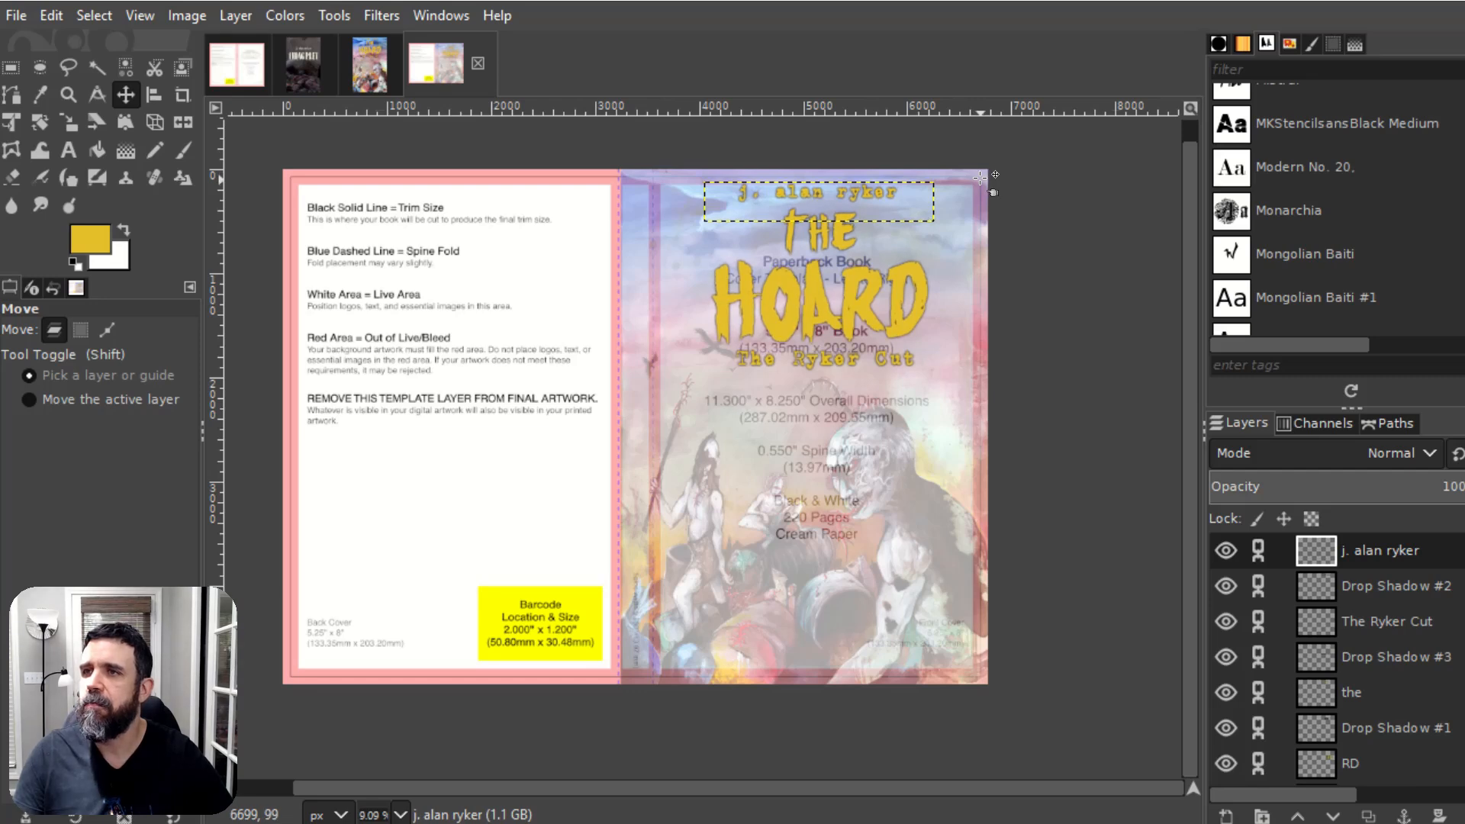
Step: Nudge the linked title layers a little further left to fine-tune their centring on the front cover
key(Left)
key(Left)
key(Left)
key(Left)
key(Left)
key(Left)
key(Left)
key(Left)
key(Left)
key(Left)
key(Left)
key(Left)
key(Left)
key(Left)
key(Left)
key(Left)
key(Left)
key(Left)
key(Left)
key(Left)
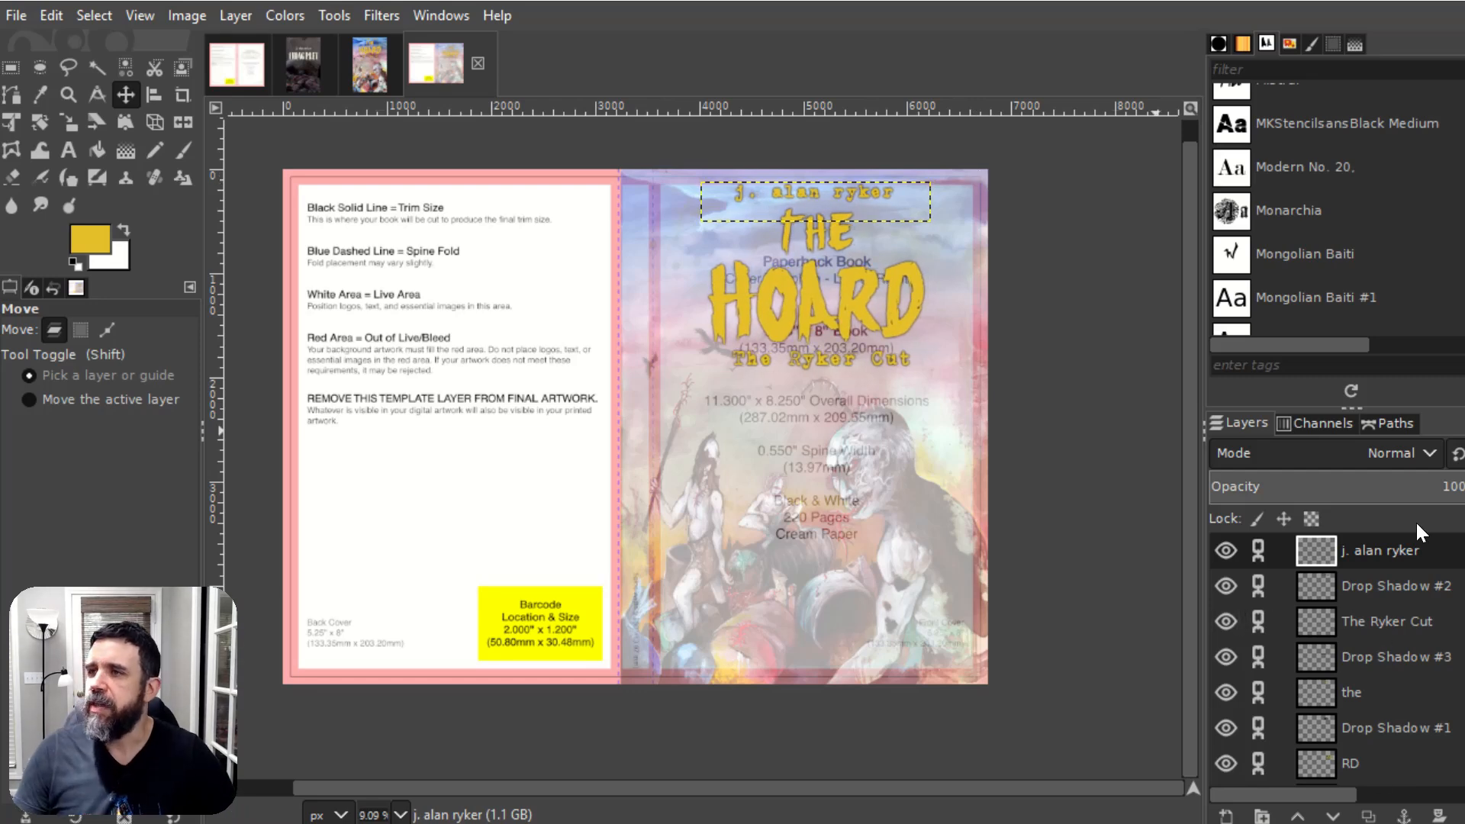
Step: Restore the front-cover artwork layer, the hoard.jpg #1, to 100 opacity
scroll(1426, 565, down, 5)
click(1402, 698)
drag(1282, 481, 1464, 488)
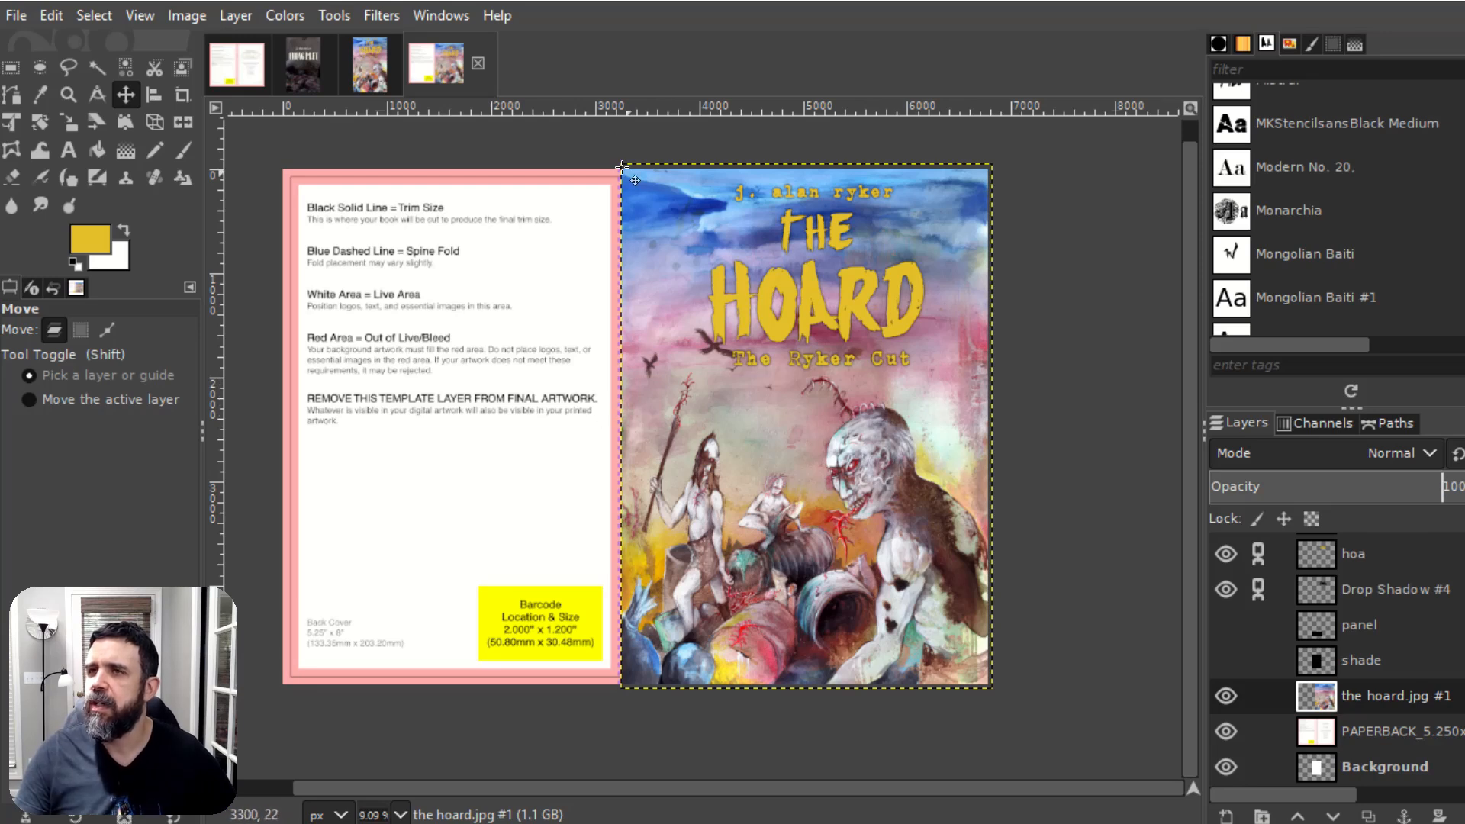
Step: Shift the hoard.jpg #1 artwork slightly left at the fold line between back cover and spine, and save the cover
scroll(622, 259, up, 3)
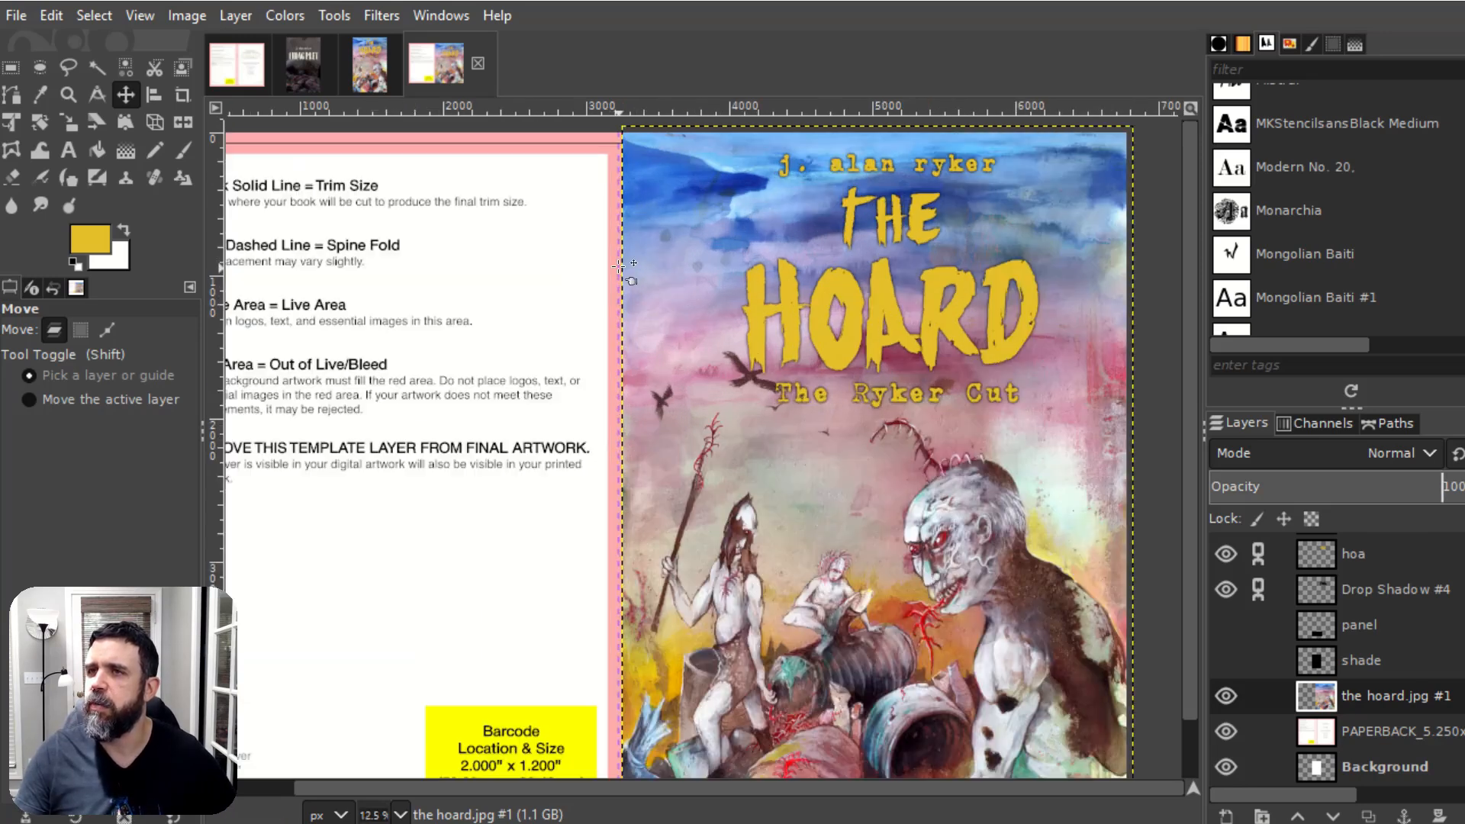
scroll(620, 264, down, 2)
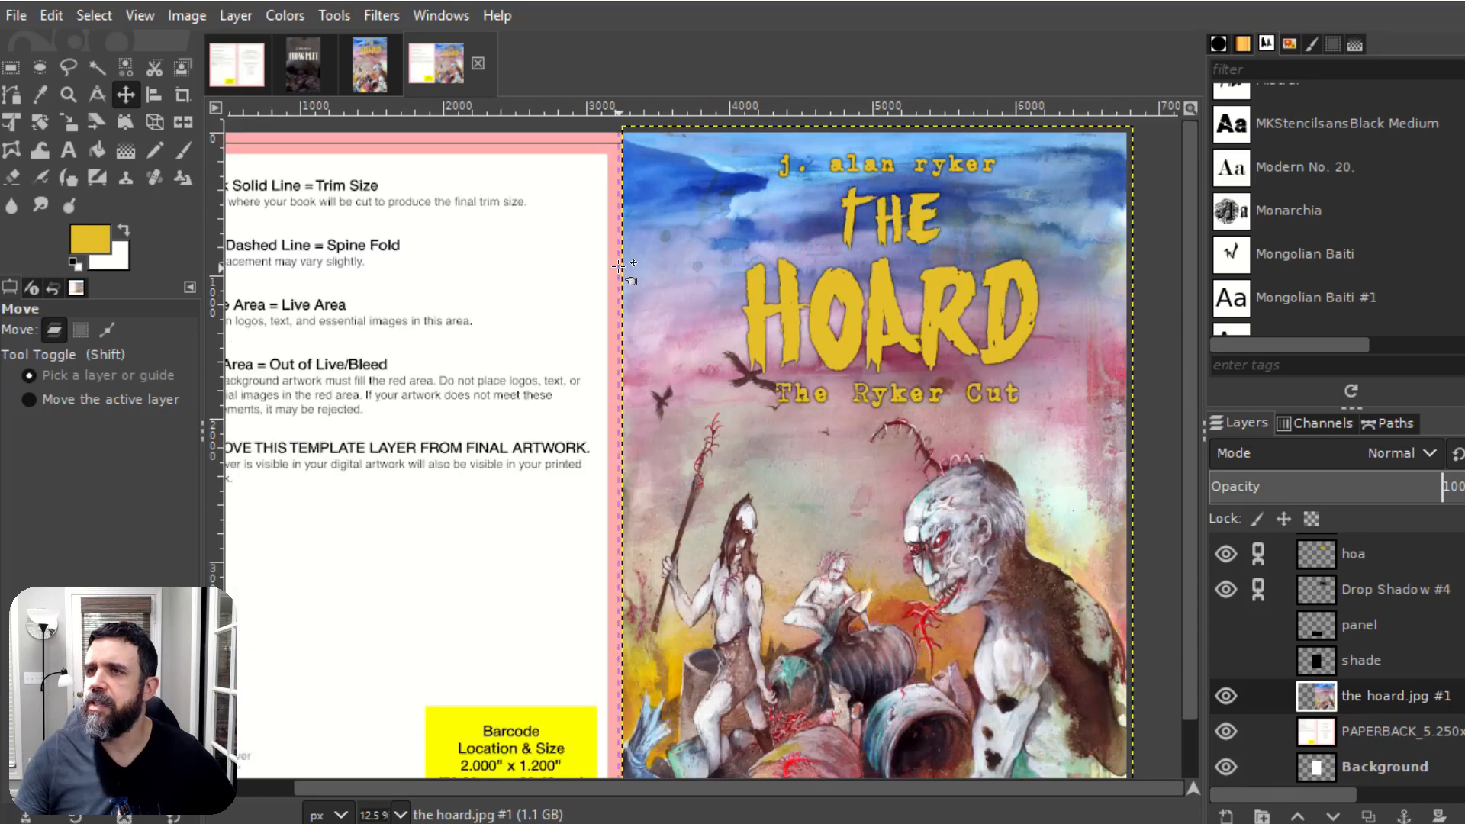
scroll(619, 266, down, 1)
scroll(628, 205, up, 1)
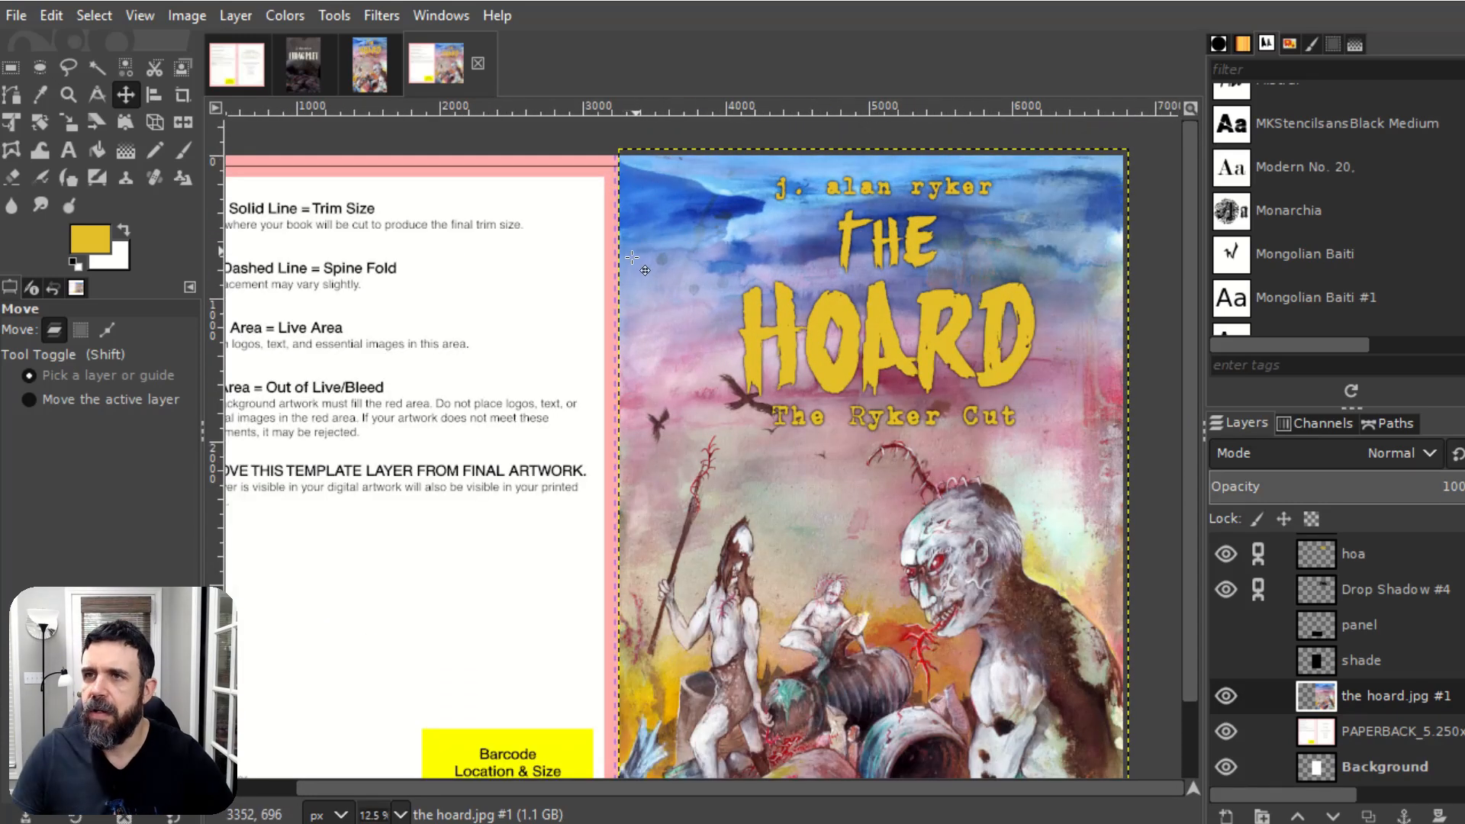
drag(636, 260, 632, 260)
scroll(675, 356, down, 1)
scroll(676, 357, down, 1)
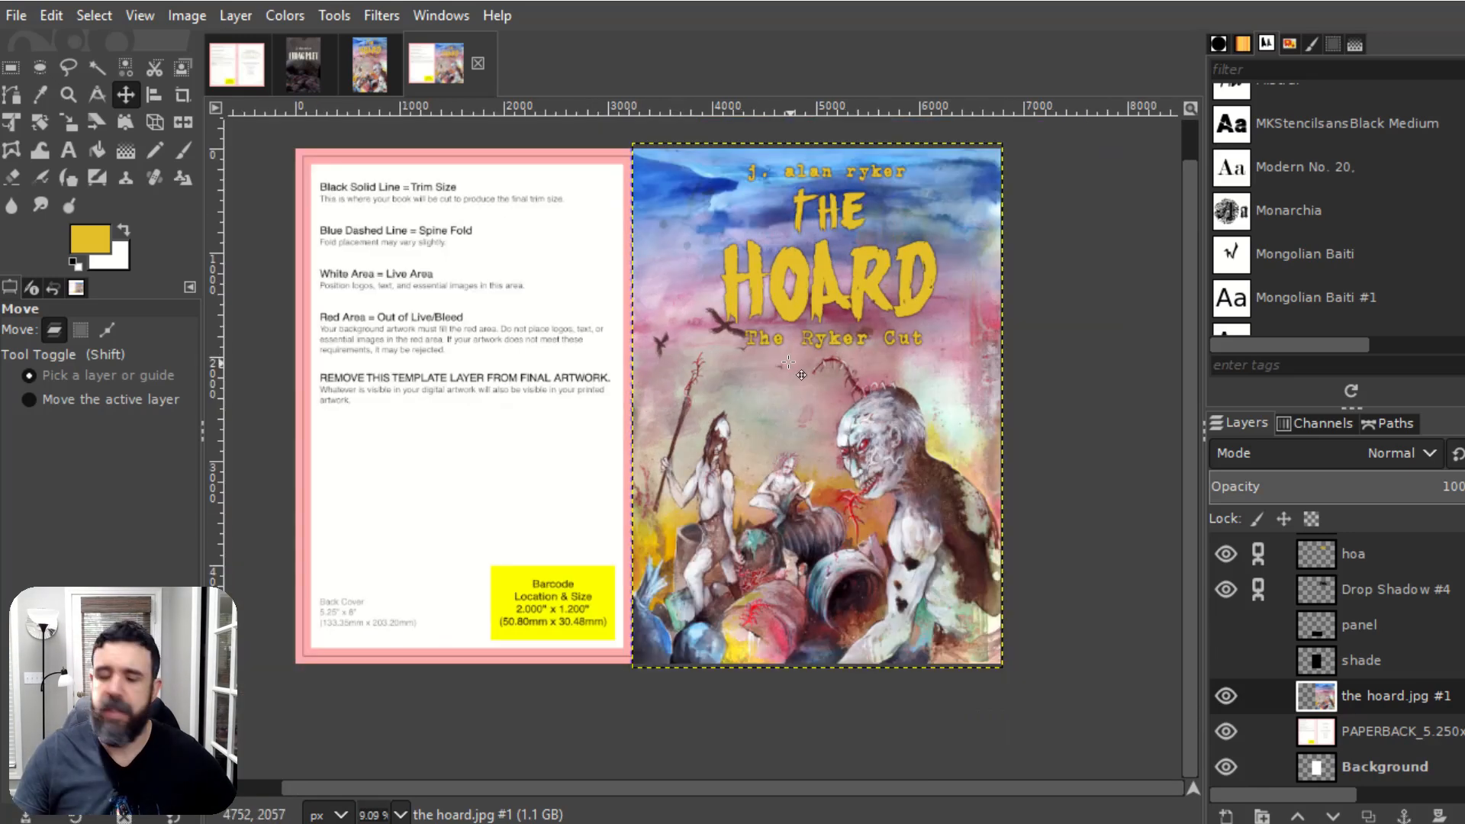
key(ctrl+s)
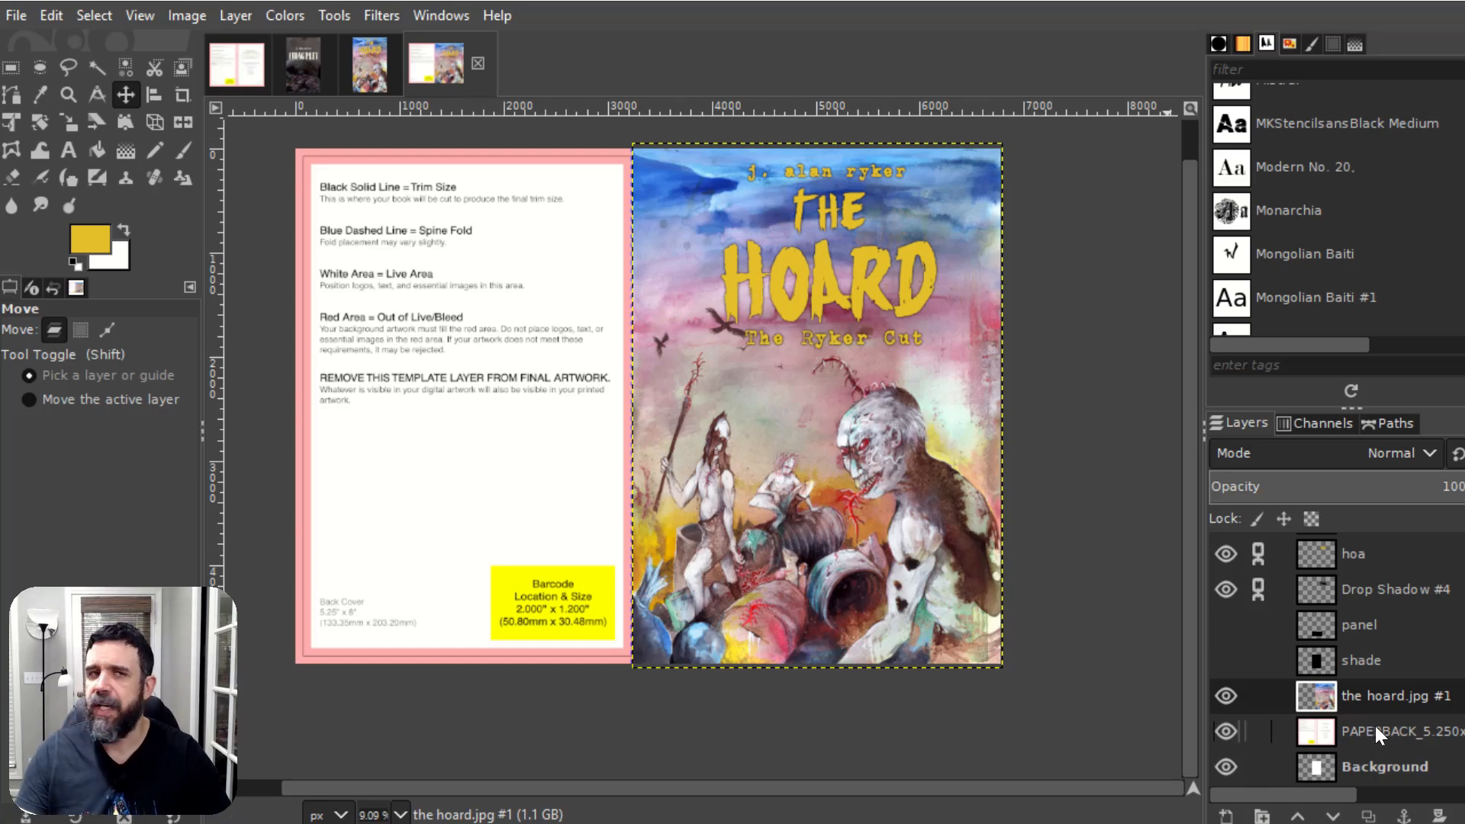
Step: Duplicate the front-cover artwork layer the hoard.jpg #1
click(1375, 698)
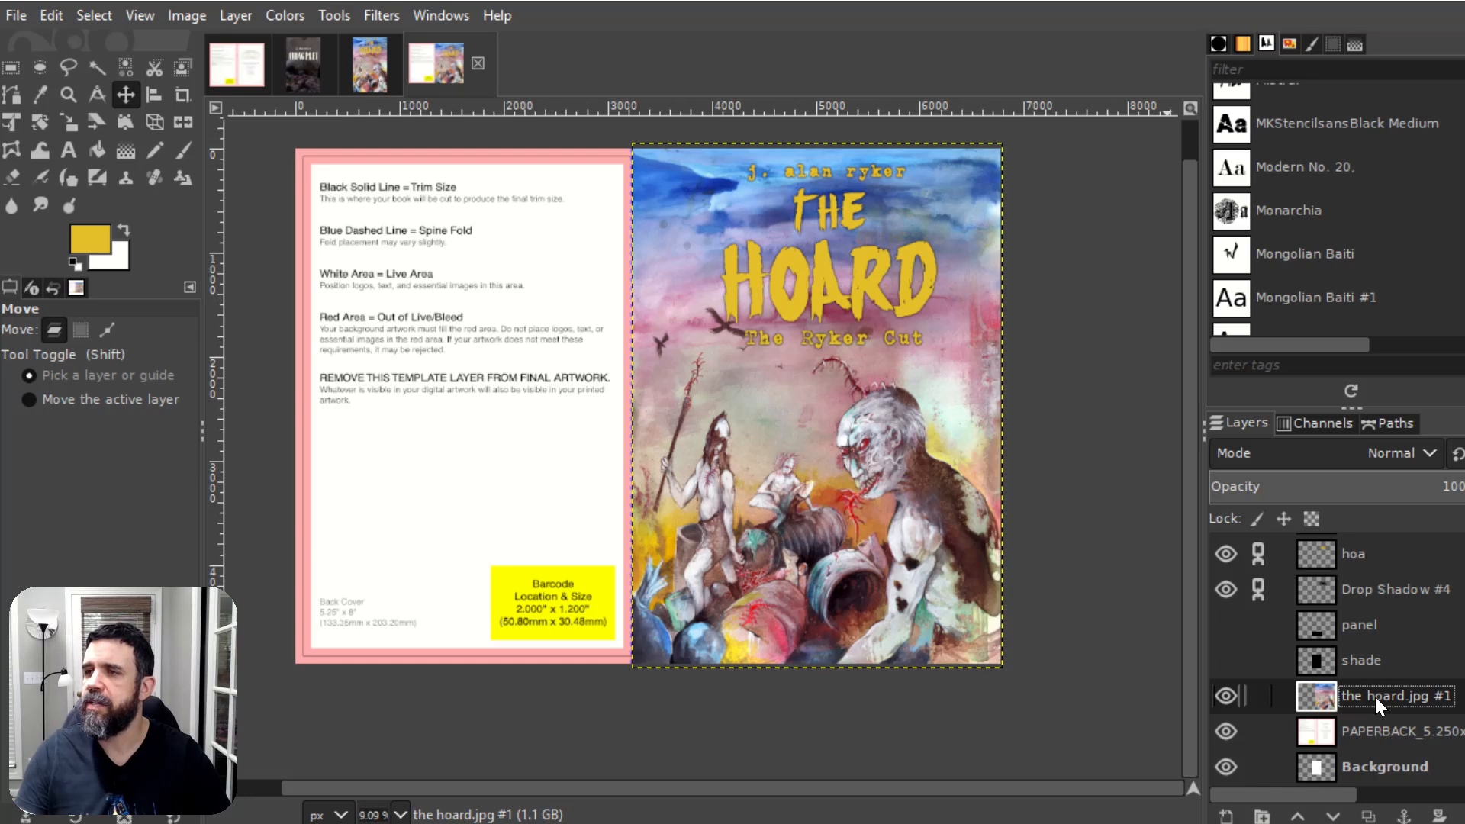
right_click(1376, 698)
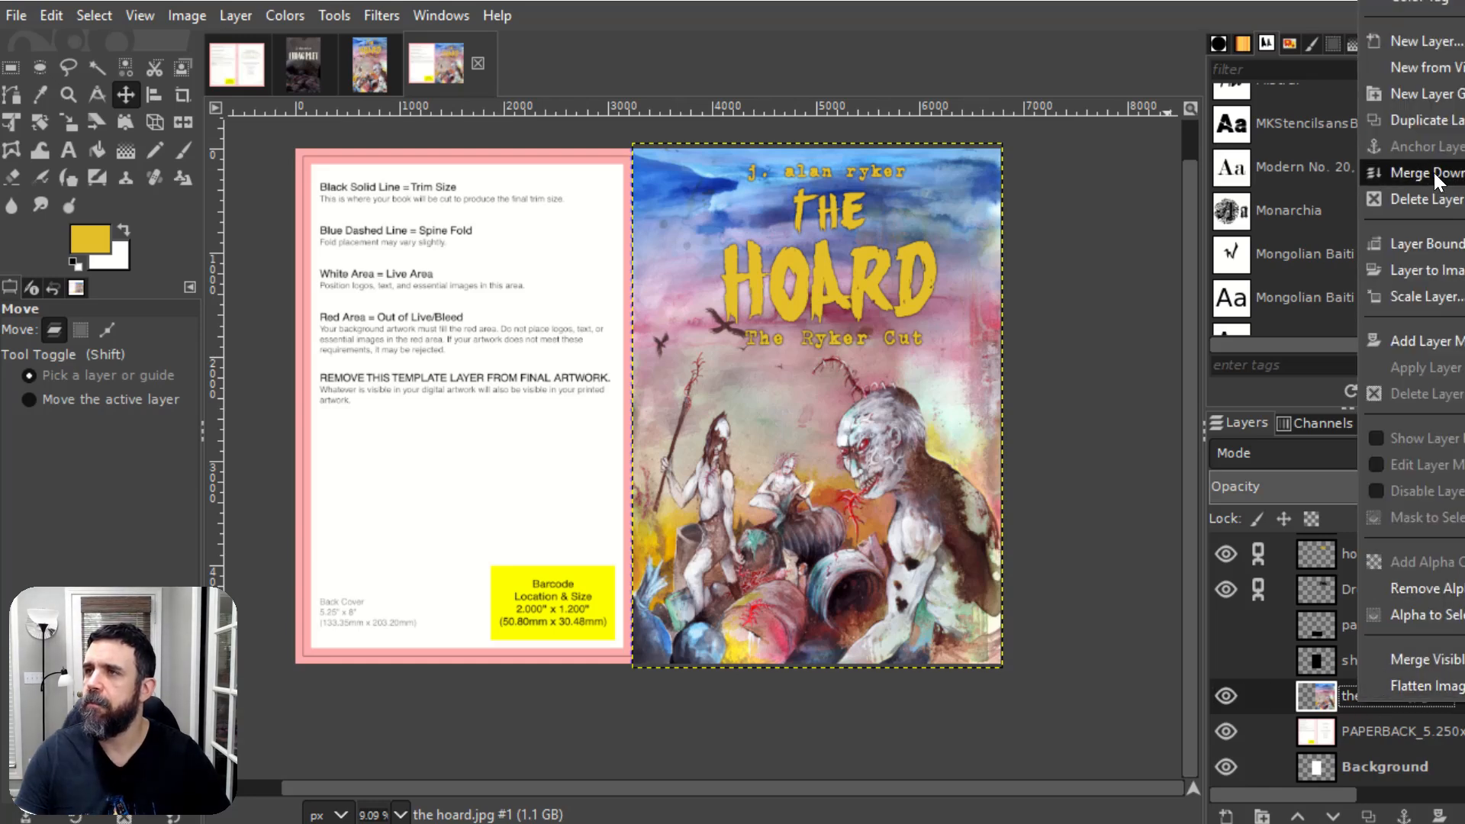
click(1417, 122)
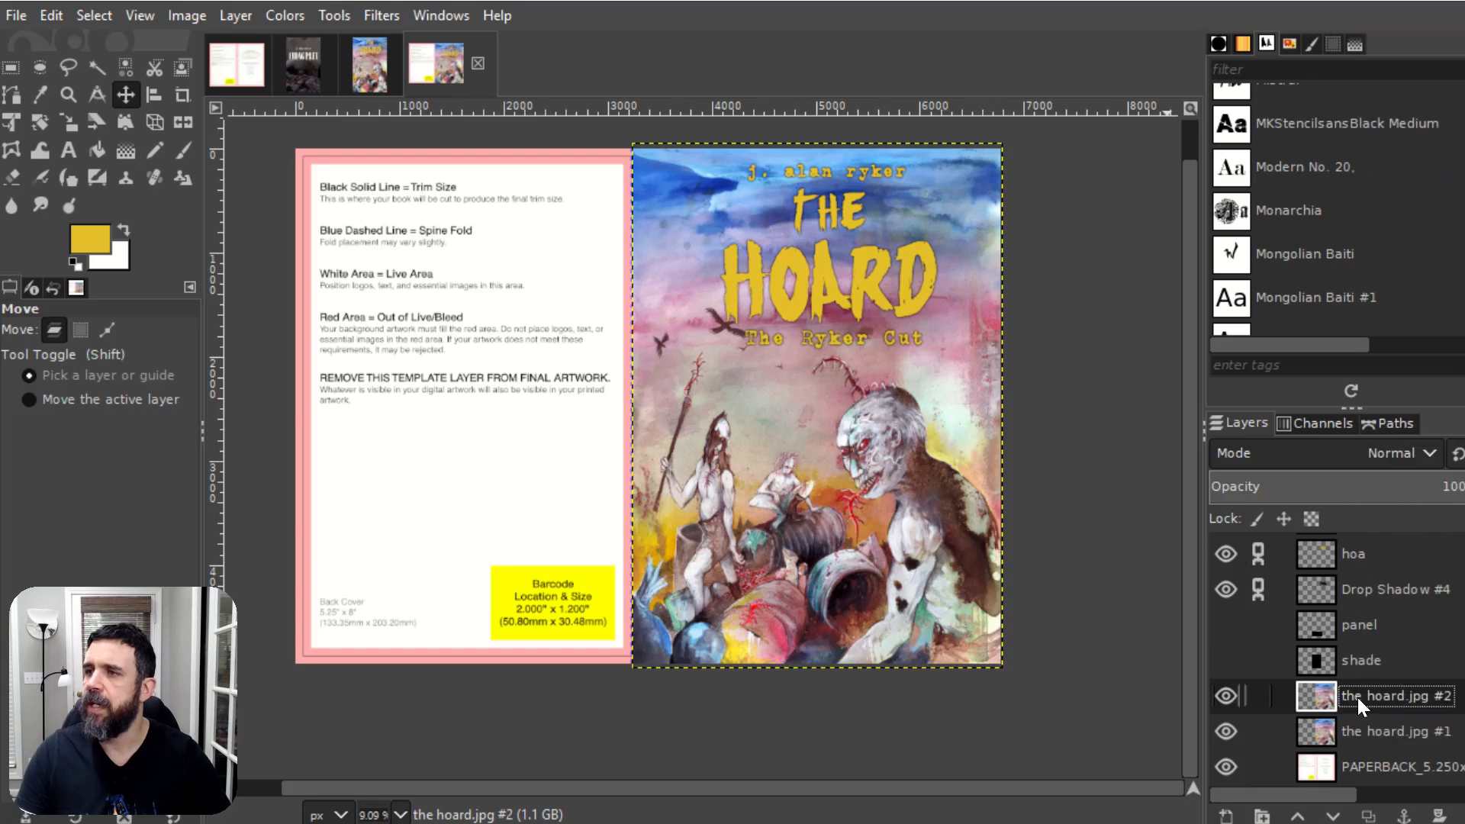
Step: Shift the duplicate artwork layer straight left, without vertical drift, until it covers the back cover
drag(967, 375, 578, 365)
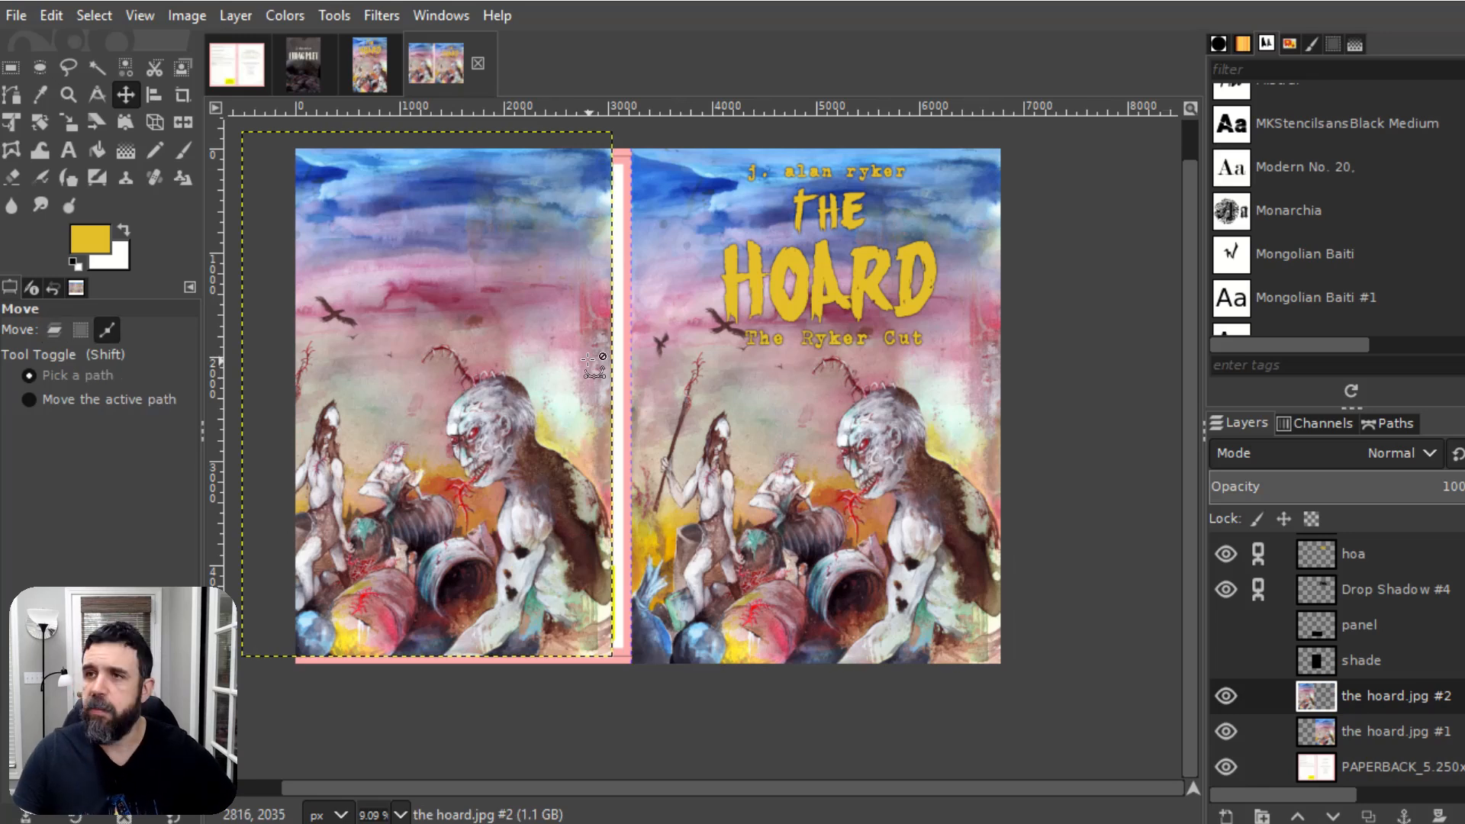
key(ctrl+z)
key(shift+Left)
key(shift+Left)
key(shift+Left)
key(shift+Left)
key(shift+Left)
key(shift+Left)
key(shift+Left)
key(shift+Left)
key(shift+Left)
key(shift+Left)
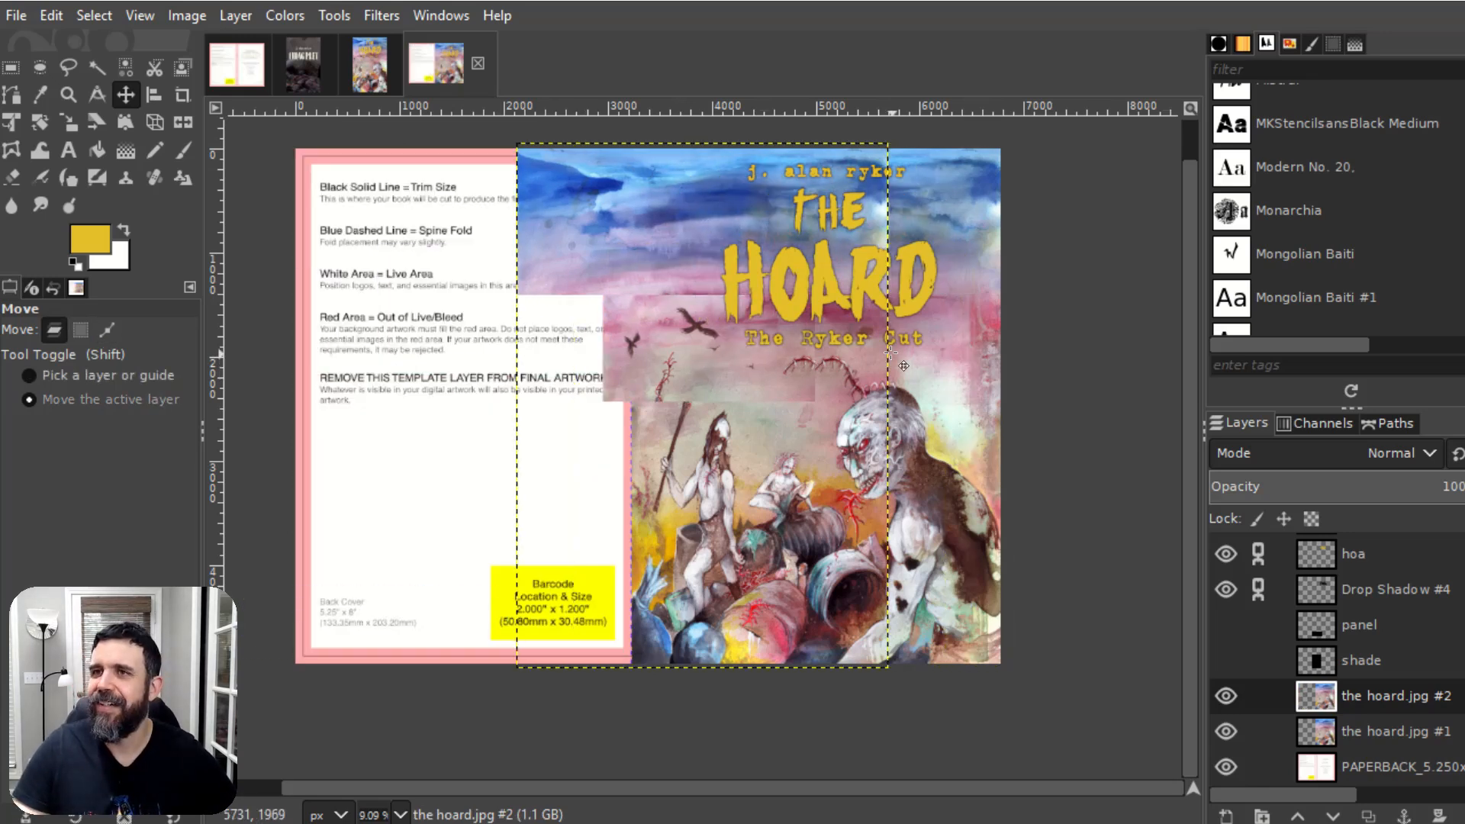
key(shift+Left)
key(shift+Left)
key(shift+Left)
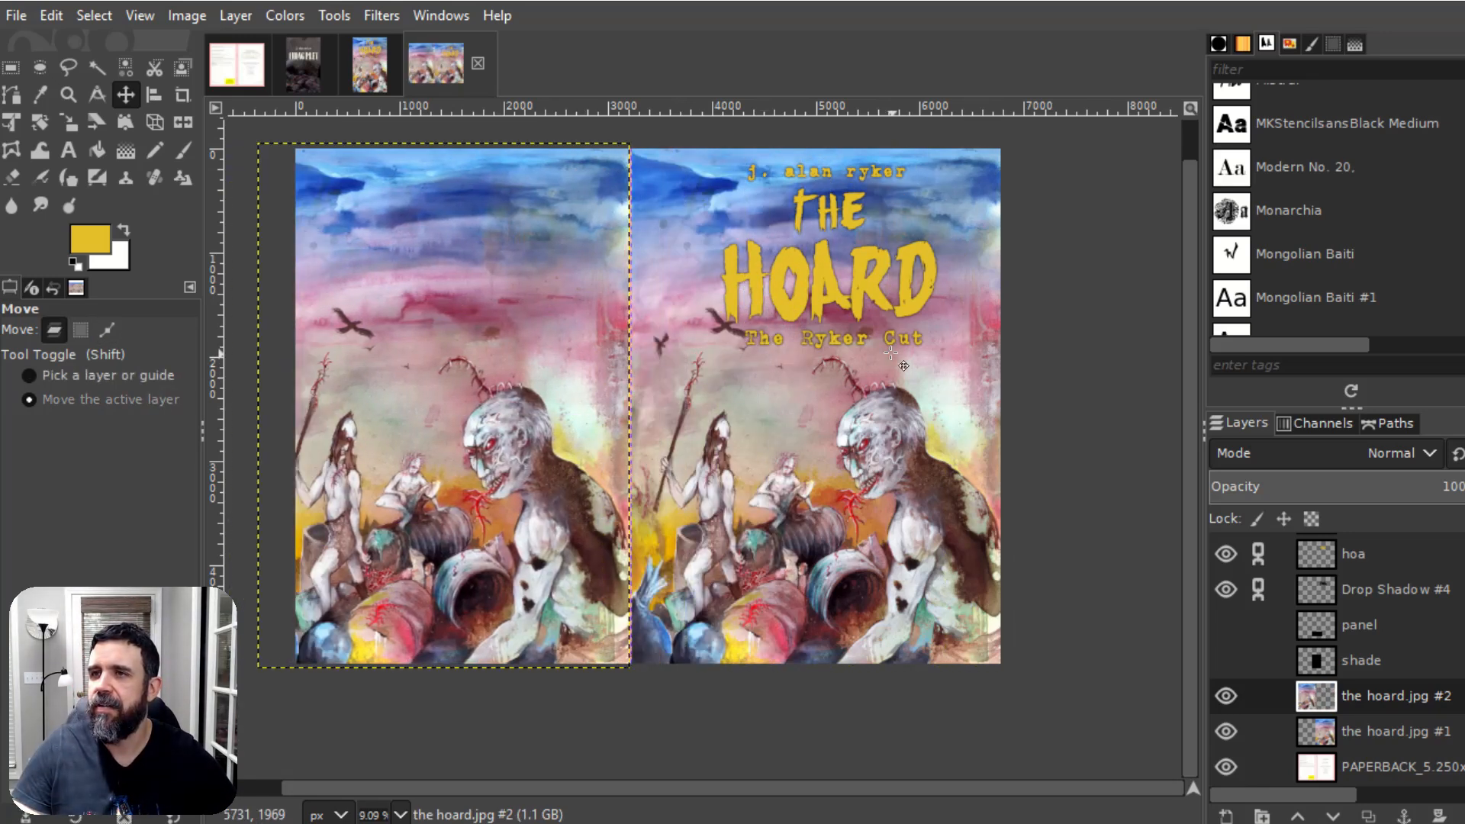
Step: Lower the duplicate artwork's opacity to about 66 and nudge it right until its edge meets the front artwork at the fold
drag(1432, 479, 1389, 489)
scroll(667, 400, up, 6)
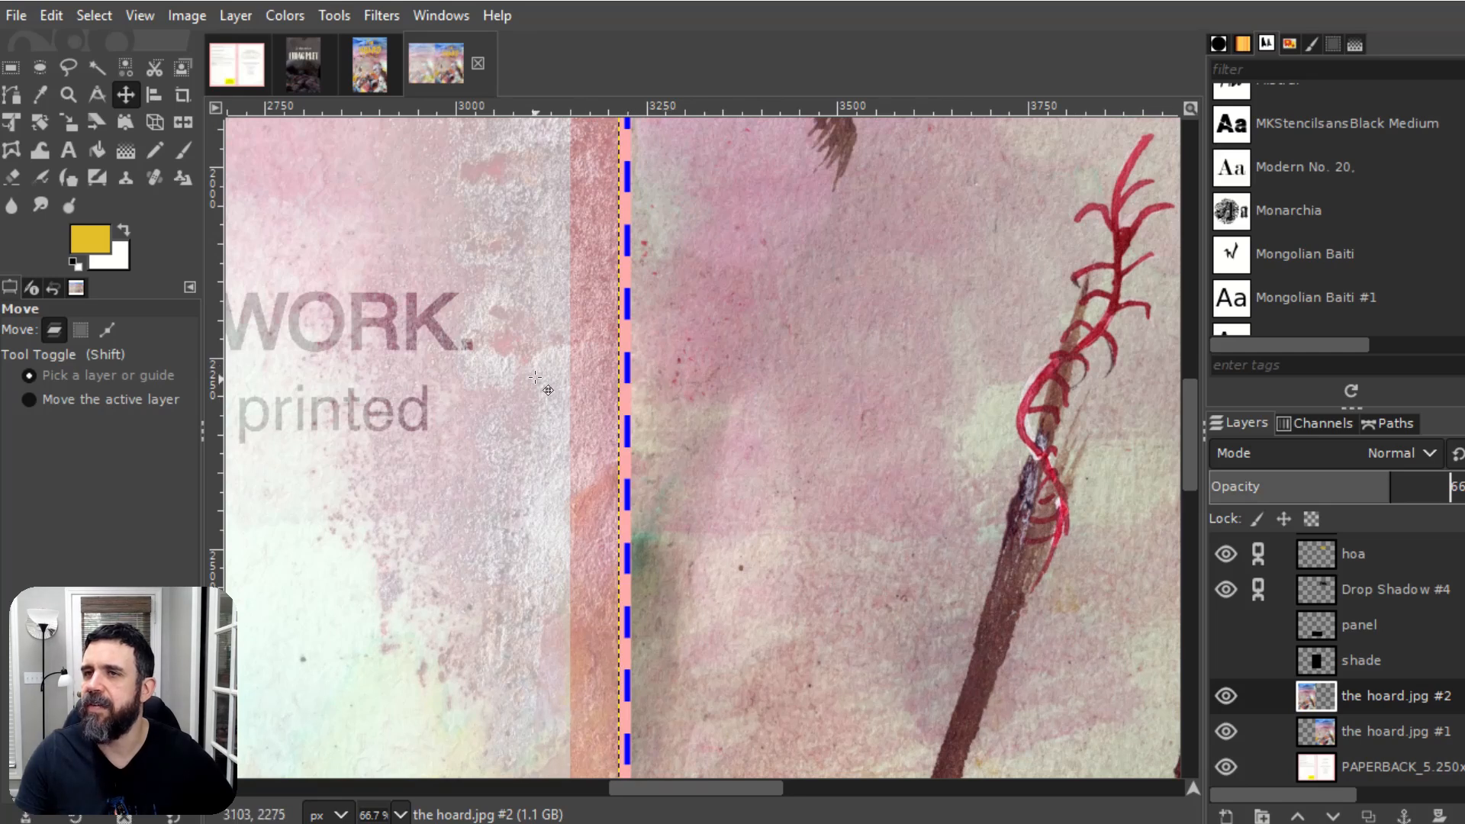
key(Right)
key(Right)
key(Right)
key(Right)
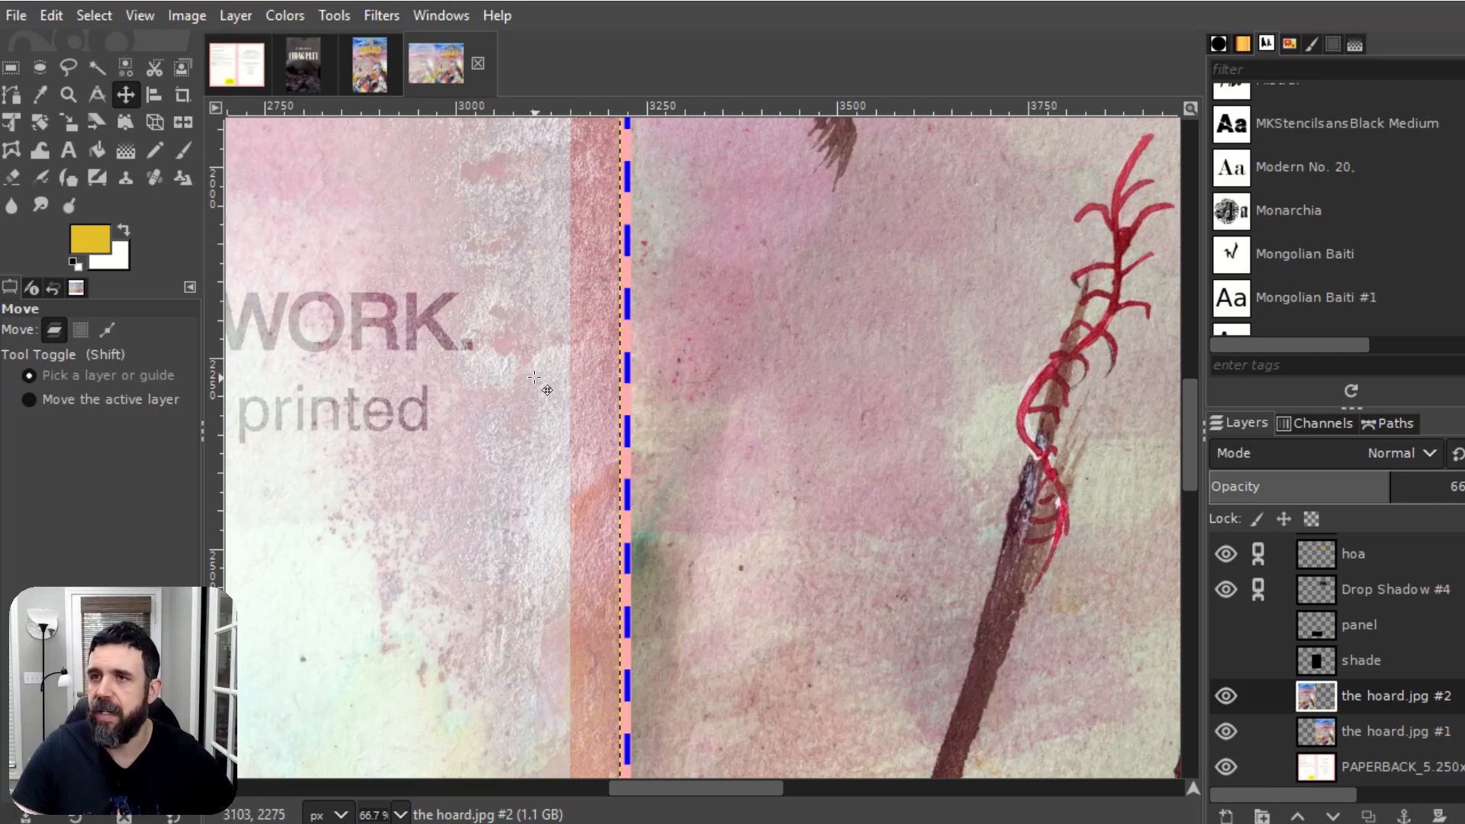
key(Right)
key(Right)
key(Right)
key(Right)
key(Right)
key(Right)
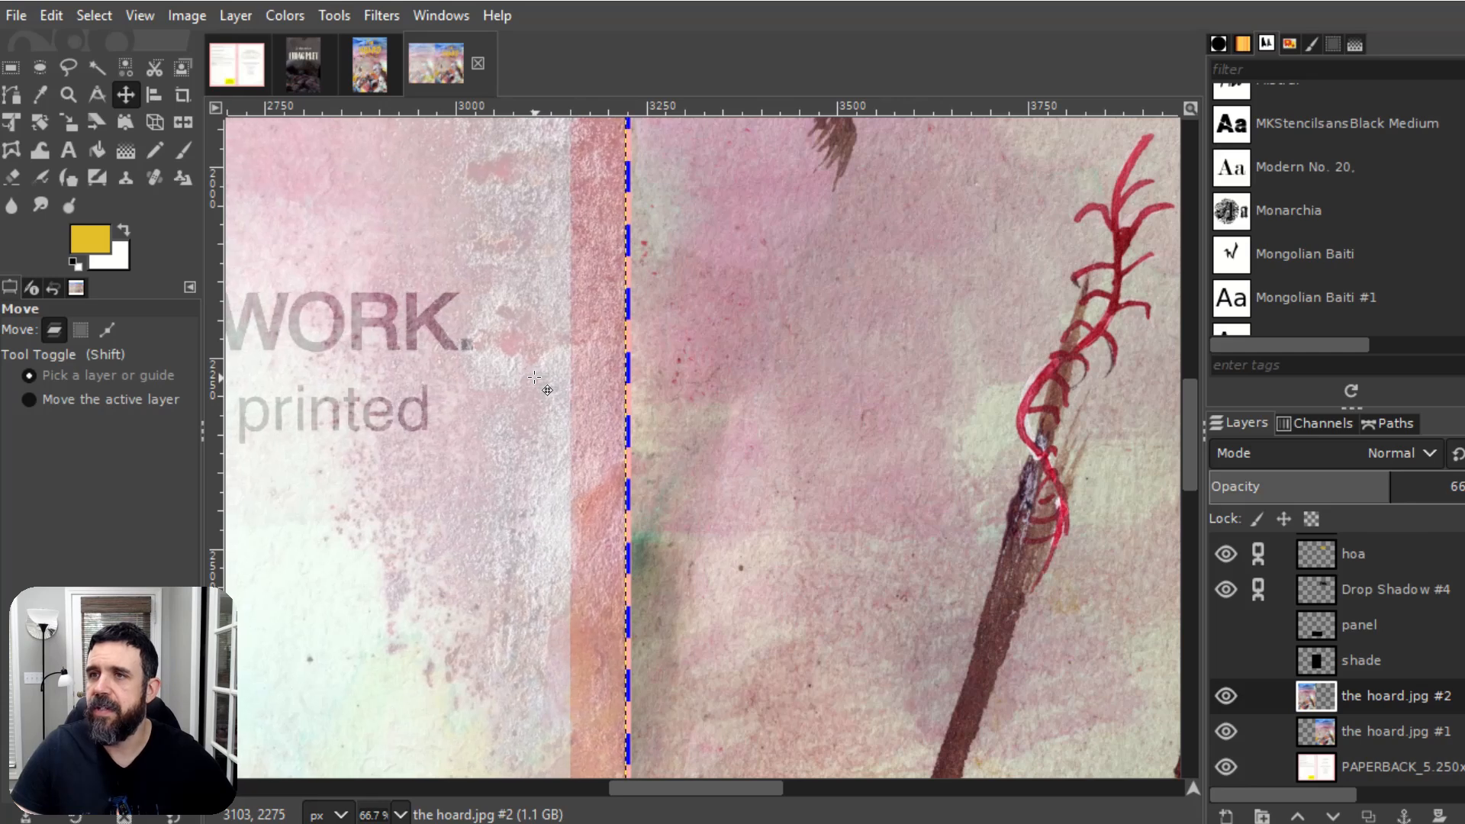
key(Right)
key(Right)
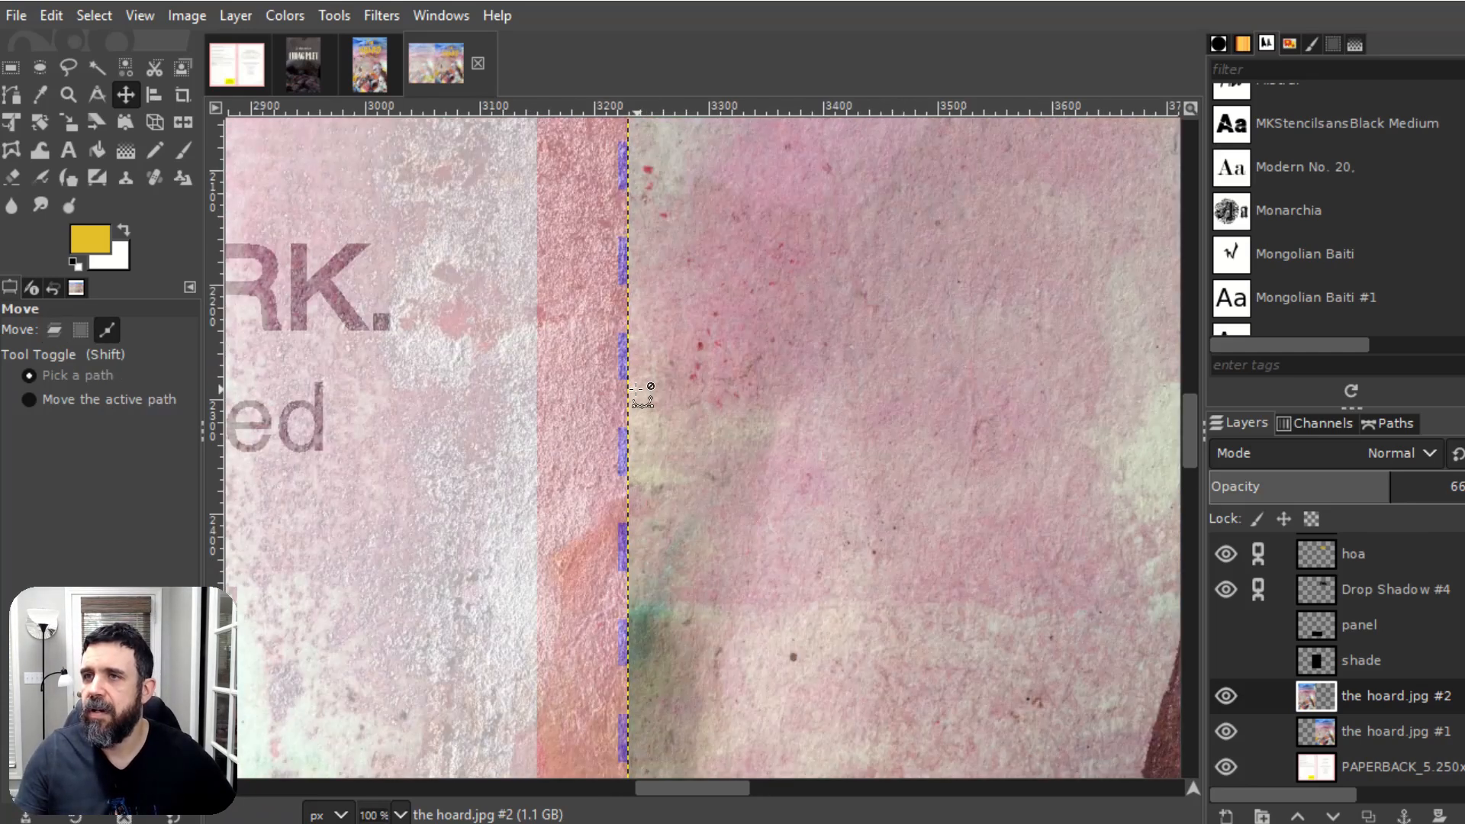
scroll(610, 391, up, 4)
scroll(617, 391, down, 10)
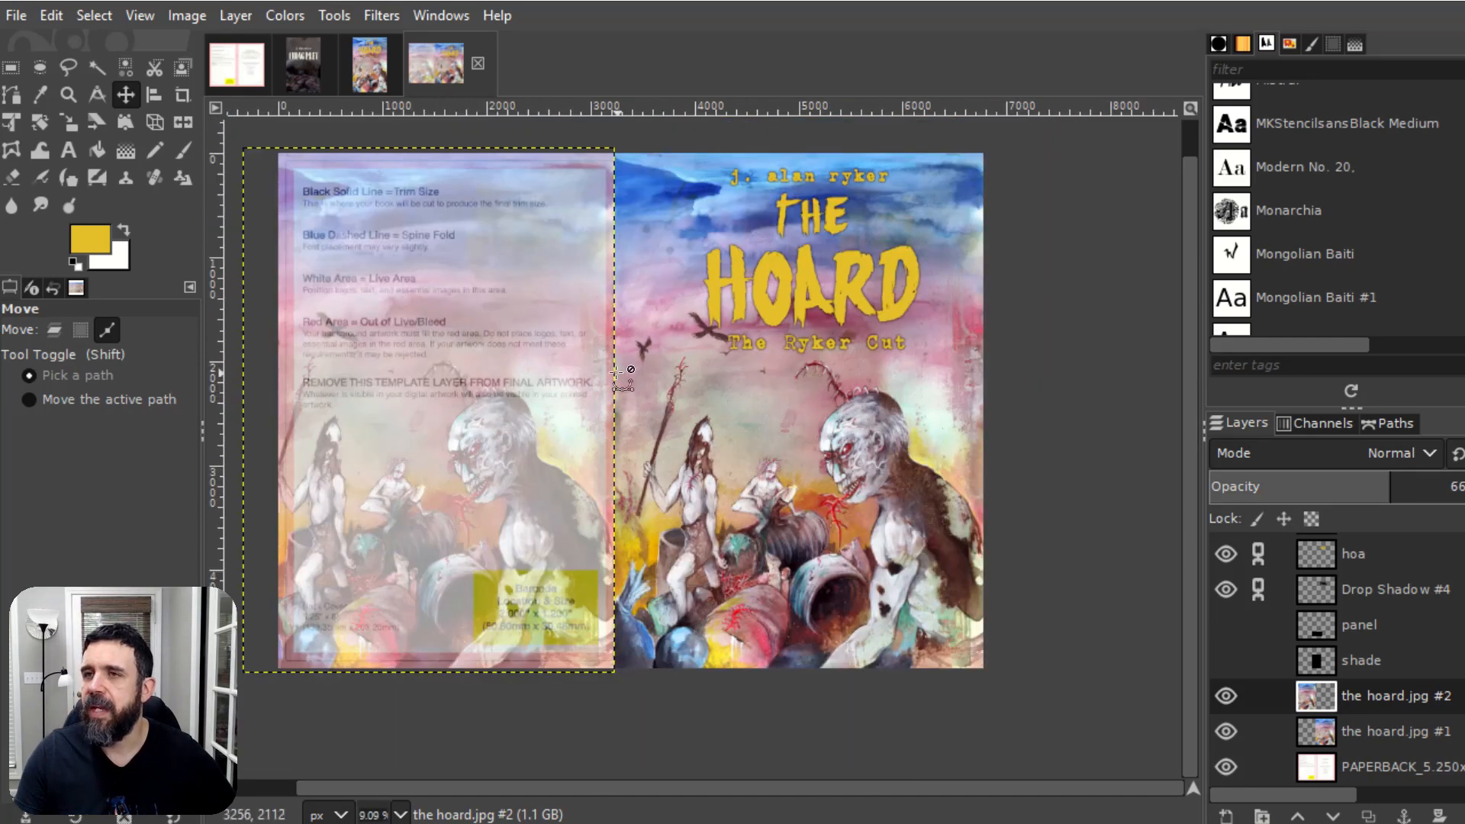
Step: Flip the back-cover artwork layer, the hoard.jpg #2, horizontally so it mirrors the front cover
scroll(616, 391, up, 3)
scroll(615, 390, down, 2)
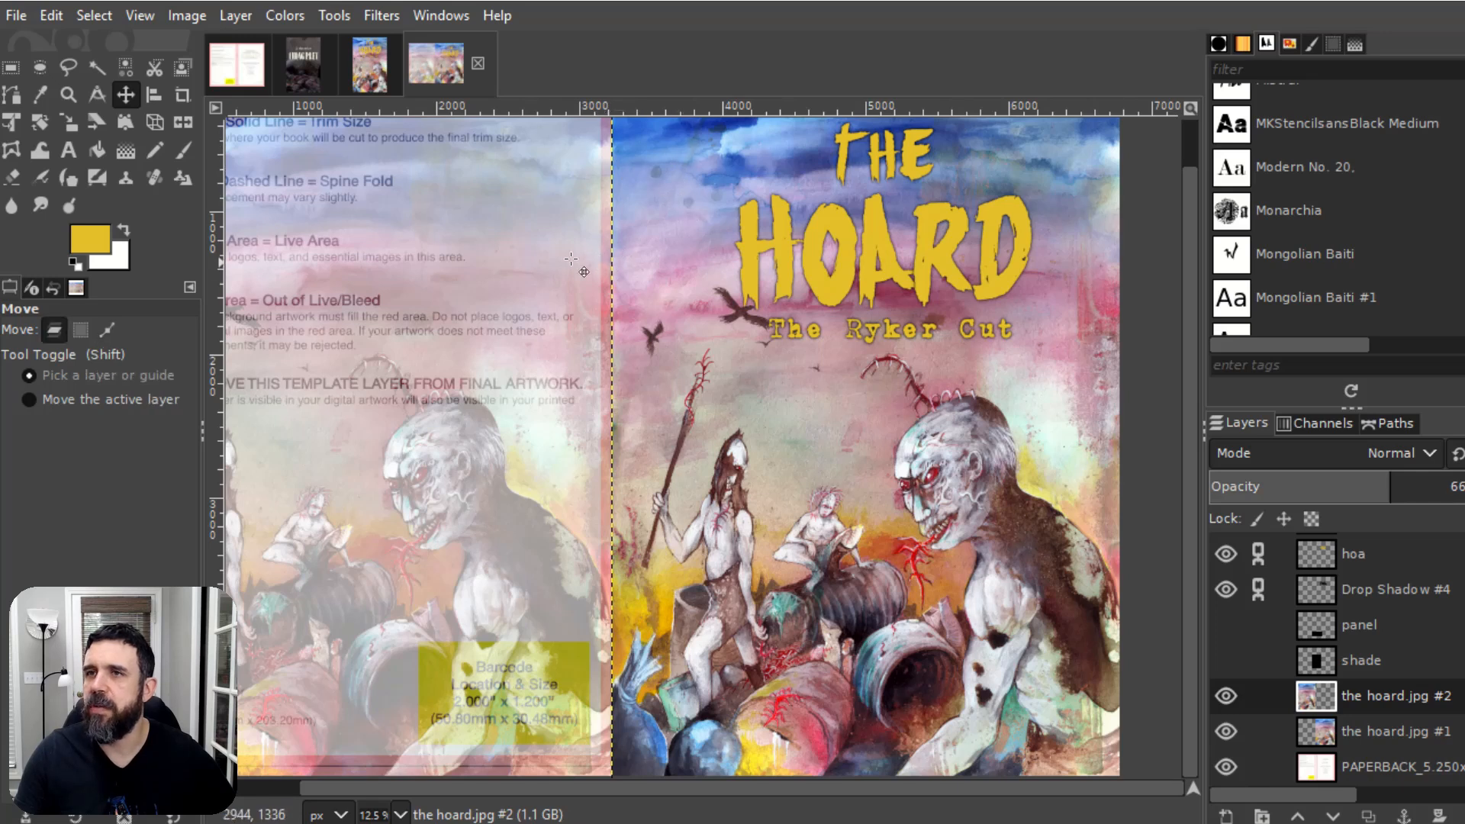
scroll(560, 313, down, 1)
scroll(393, 243, down, 1)
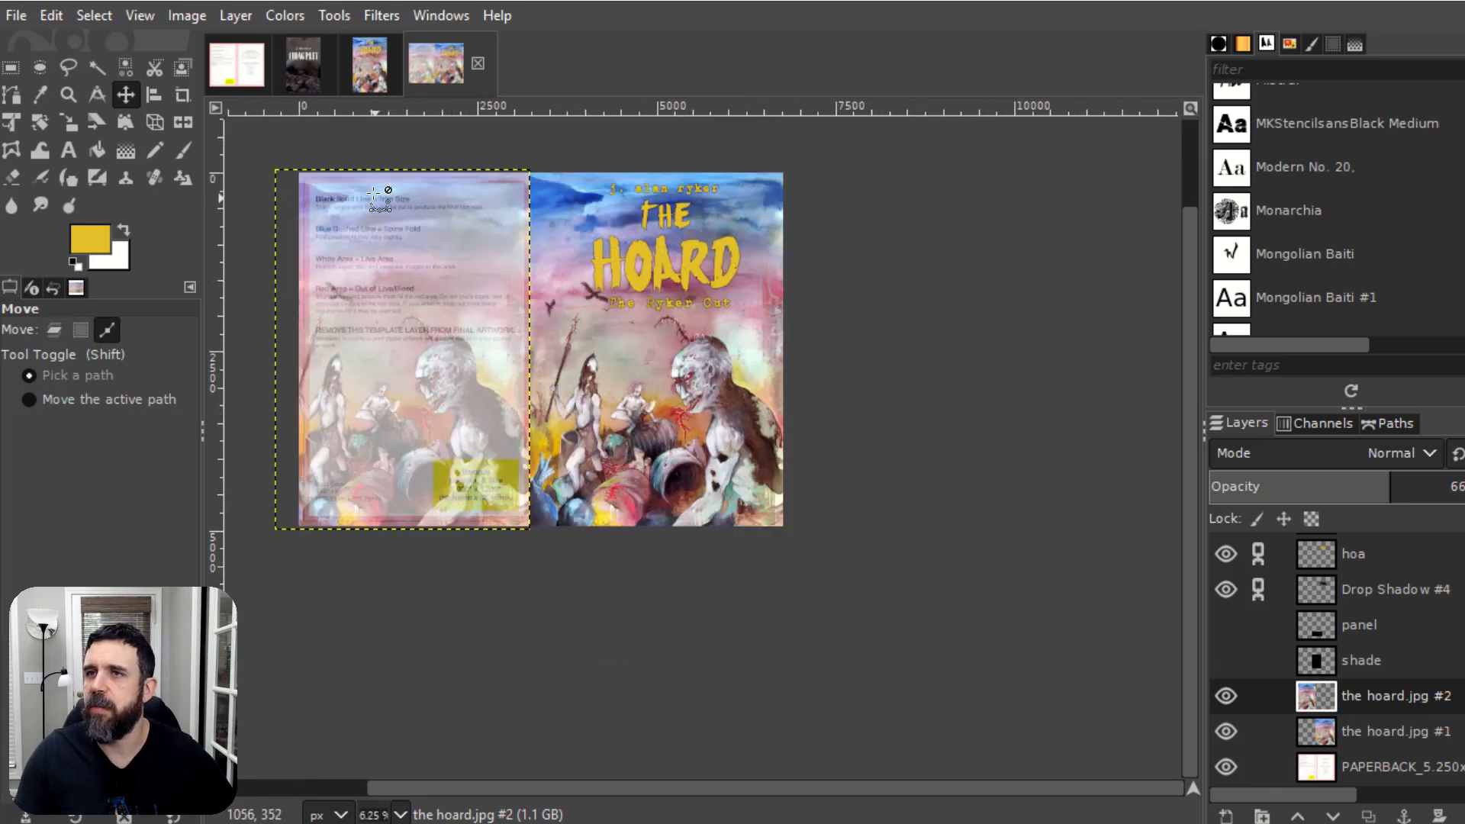
scroll(305, 170, up, 1)
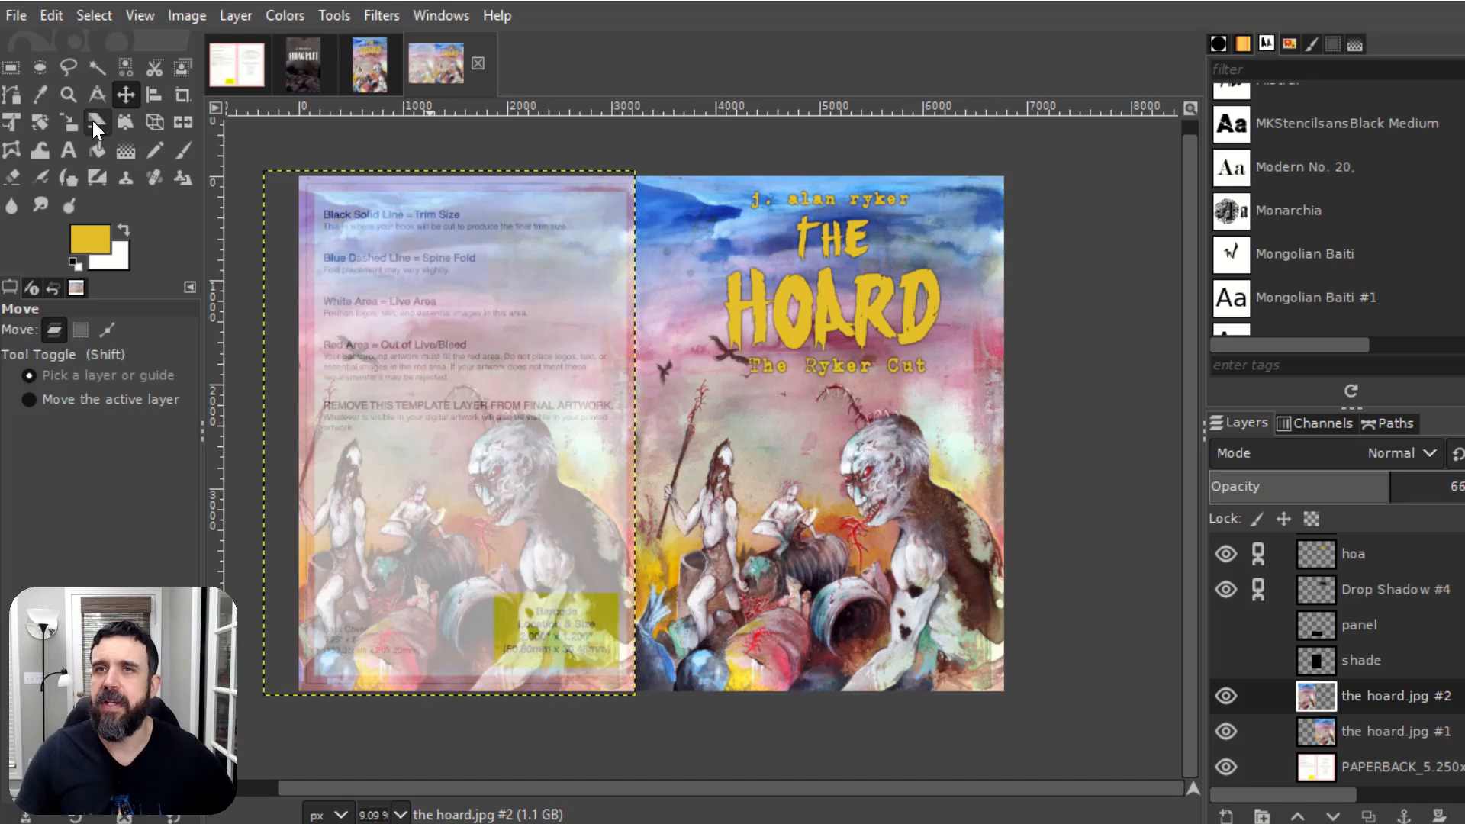
click(182, 125)
click(486, 370)
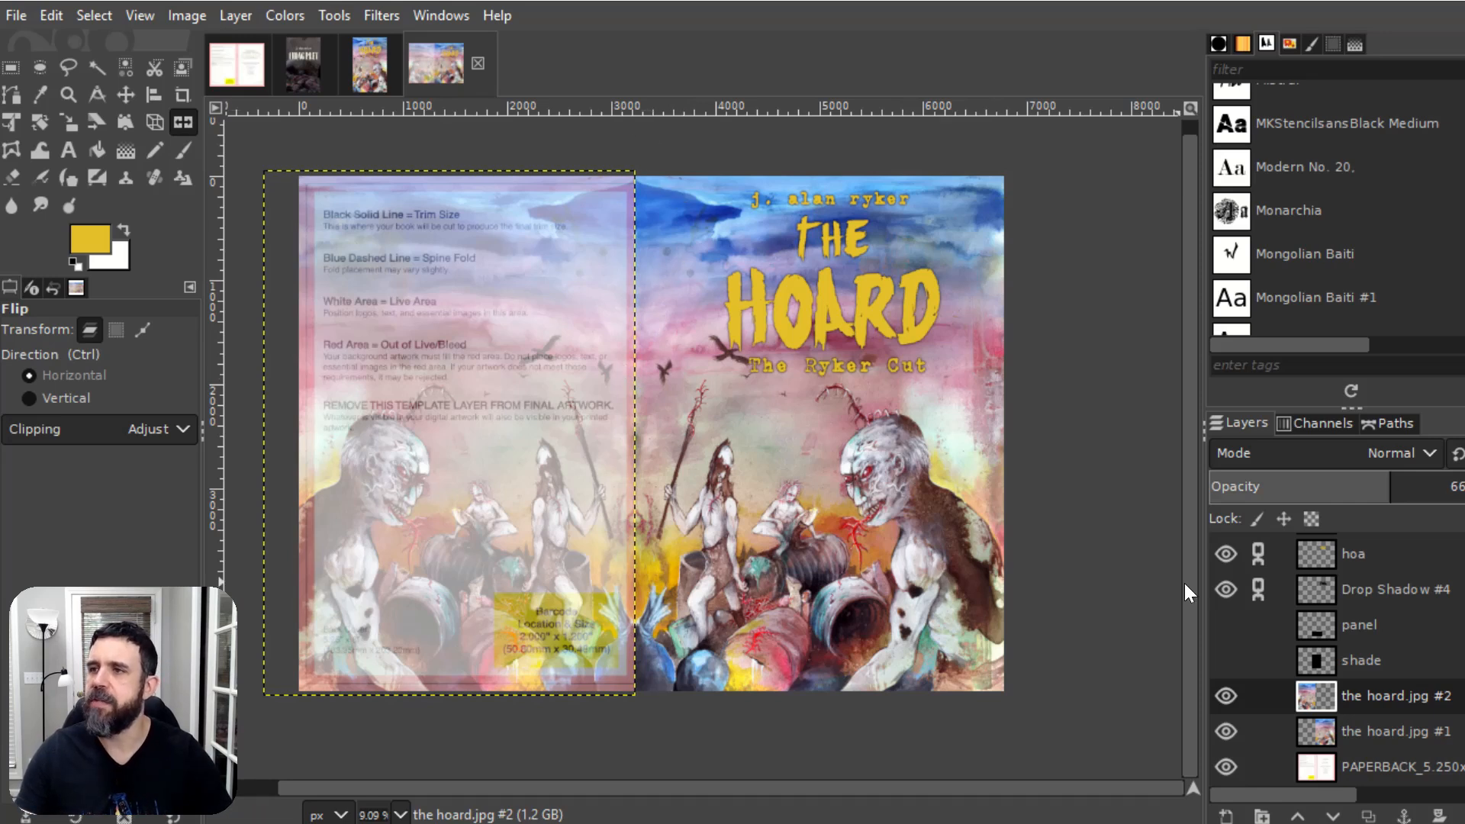
Step: Lower the opacity of the hoard.jpg #1 layer to about 81 to reveal the template beneath the front cover
click(1367, 728)
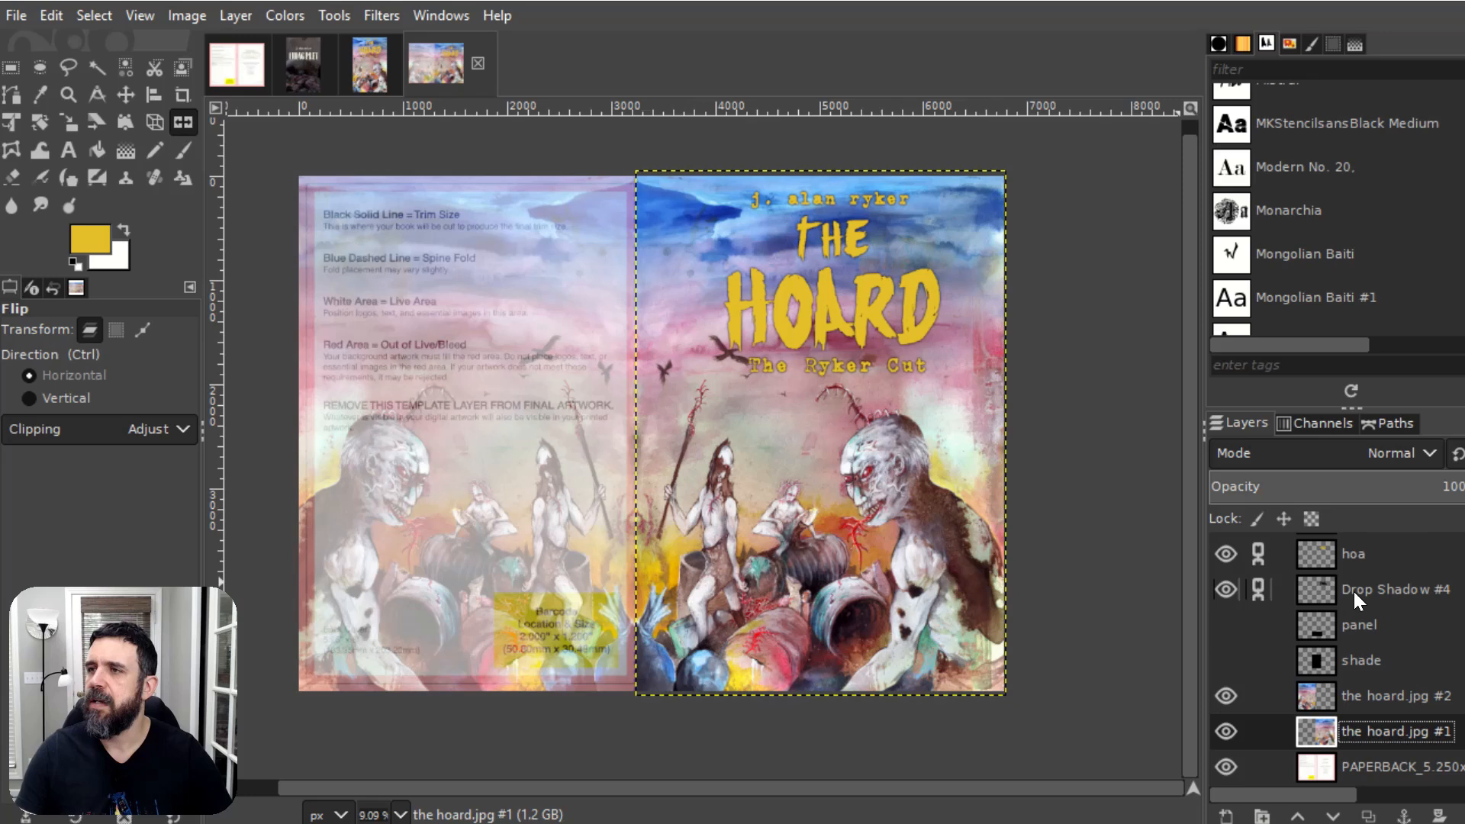
click(1402, 488)
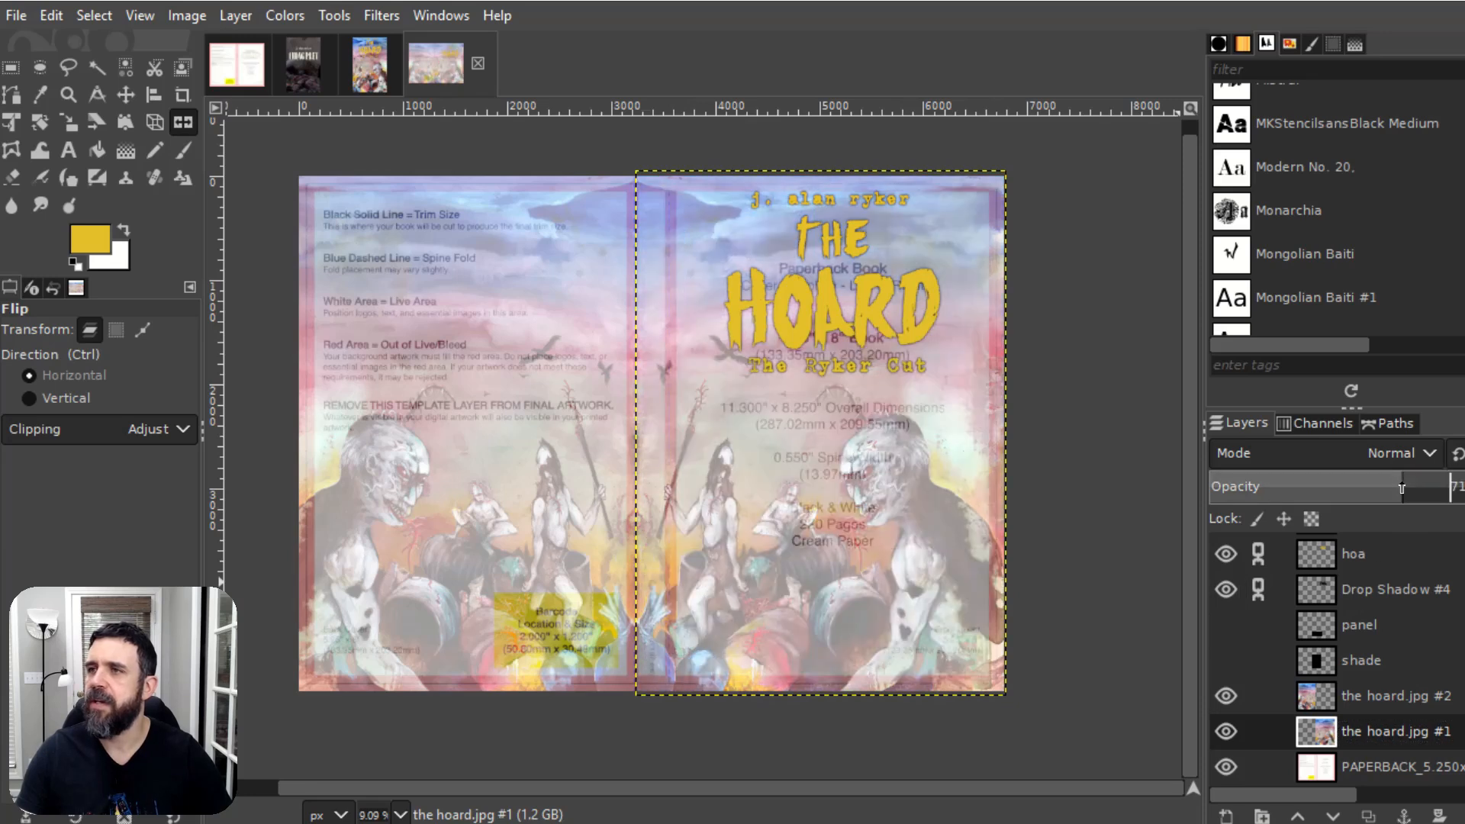
drag(1402, 489, 1421, 489)
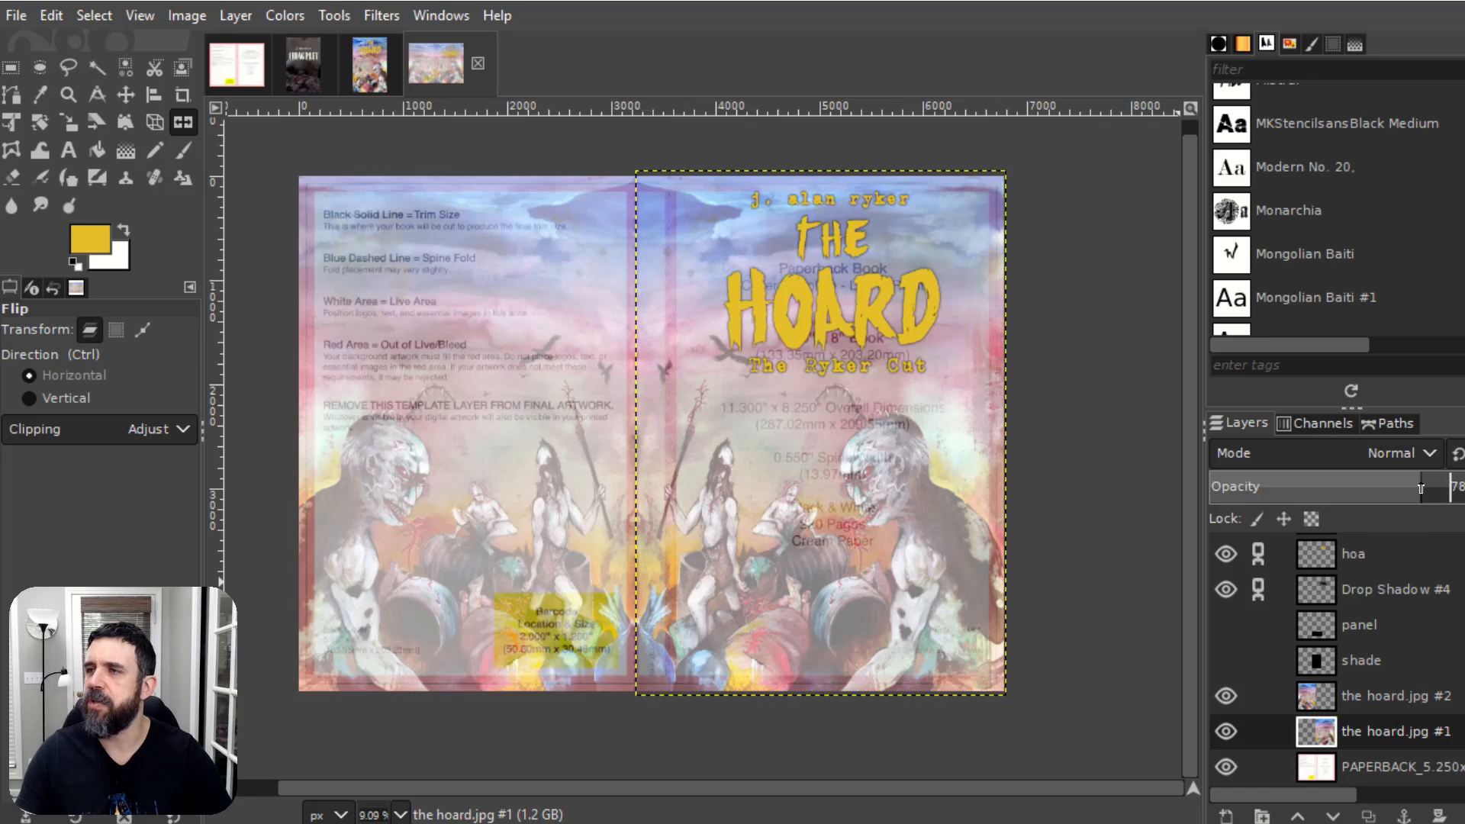
drag(1421, 489, 1429, 488)
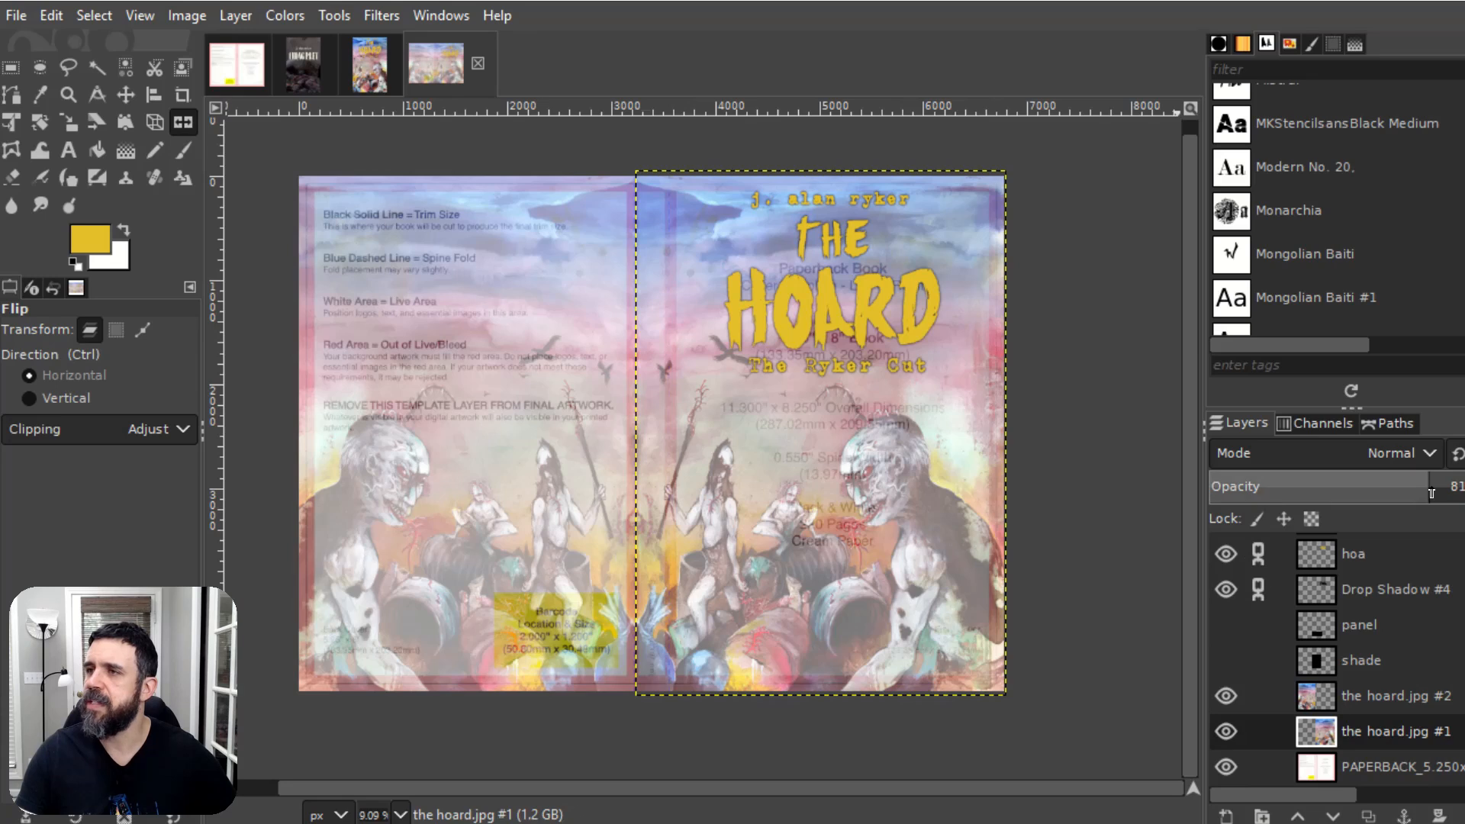
Step: Restore both artwork layers to 100 opacity and inspect the mirrored seam around the spine
drag(1428, 486, 1459, 486)
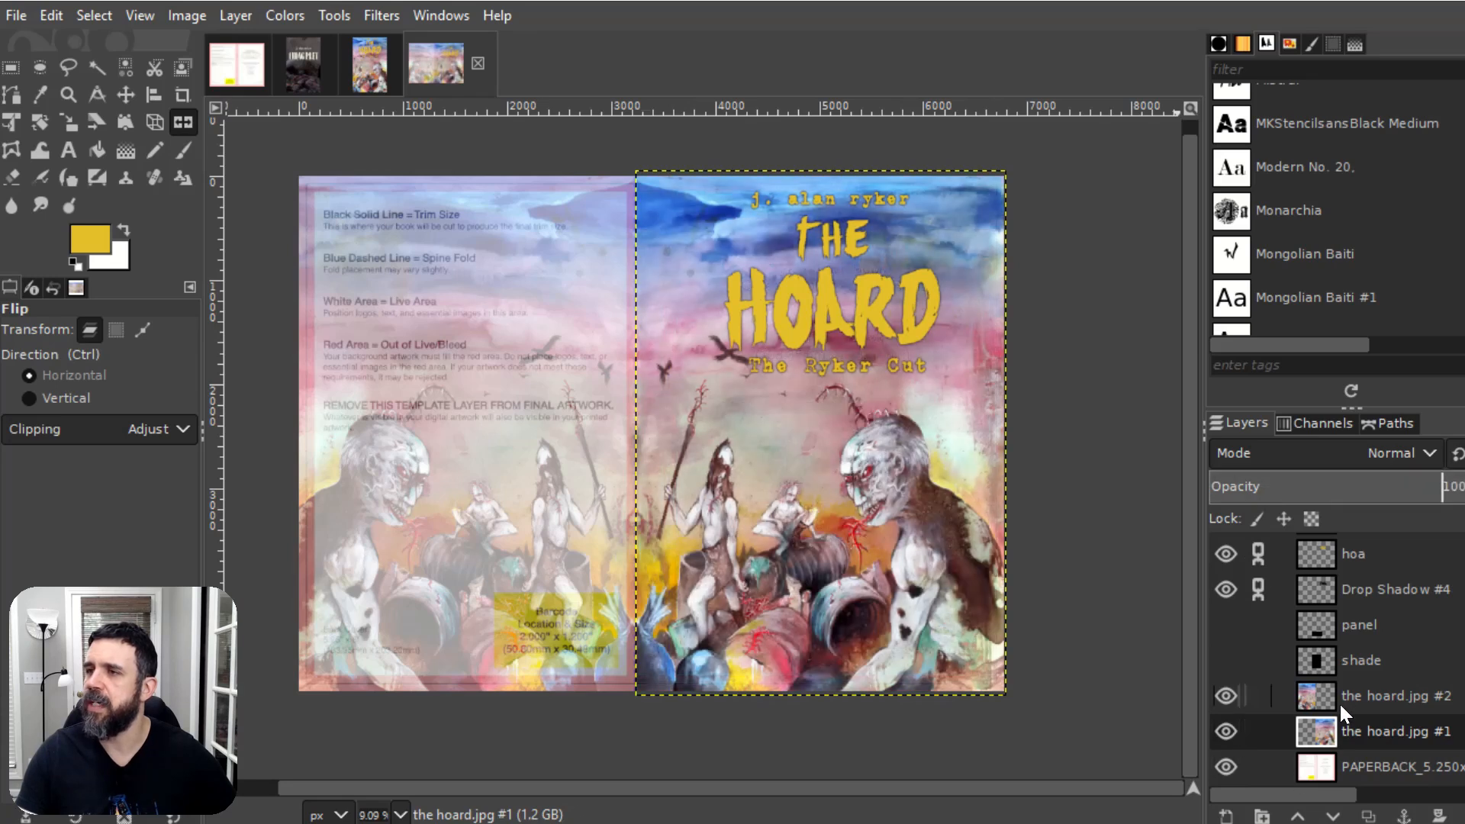
click(1359, 696)
drag(1428, 486, 1459, 486)
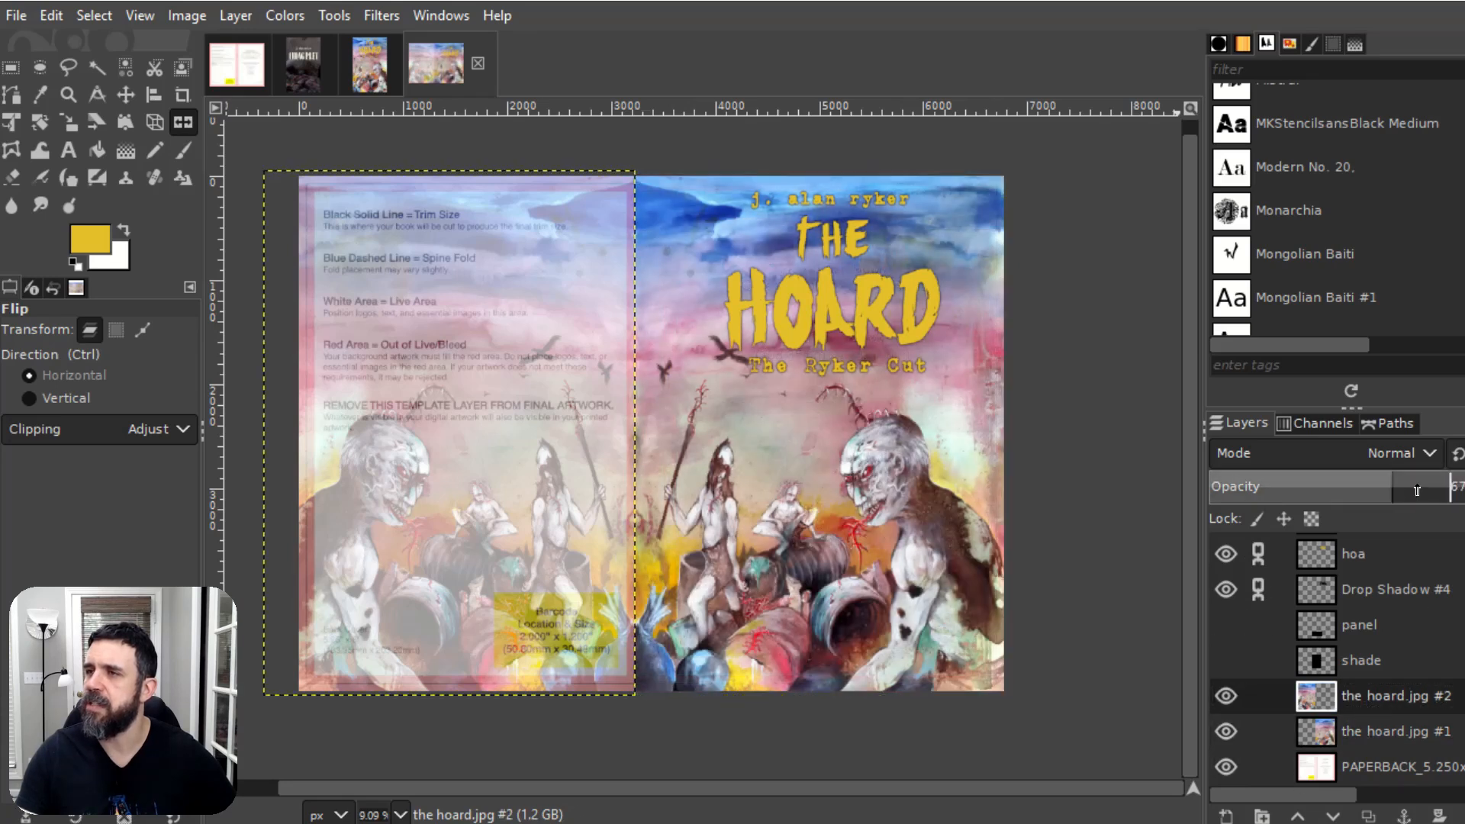
click(1375, 766)
scroll(622, 325, up, 3)
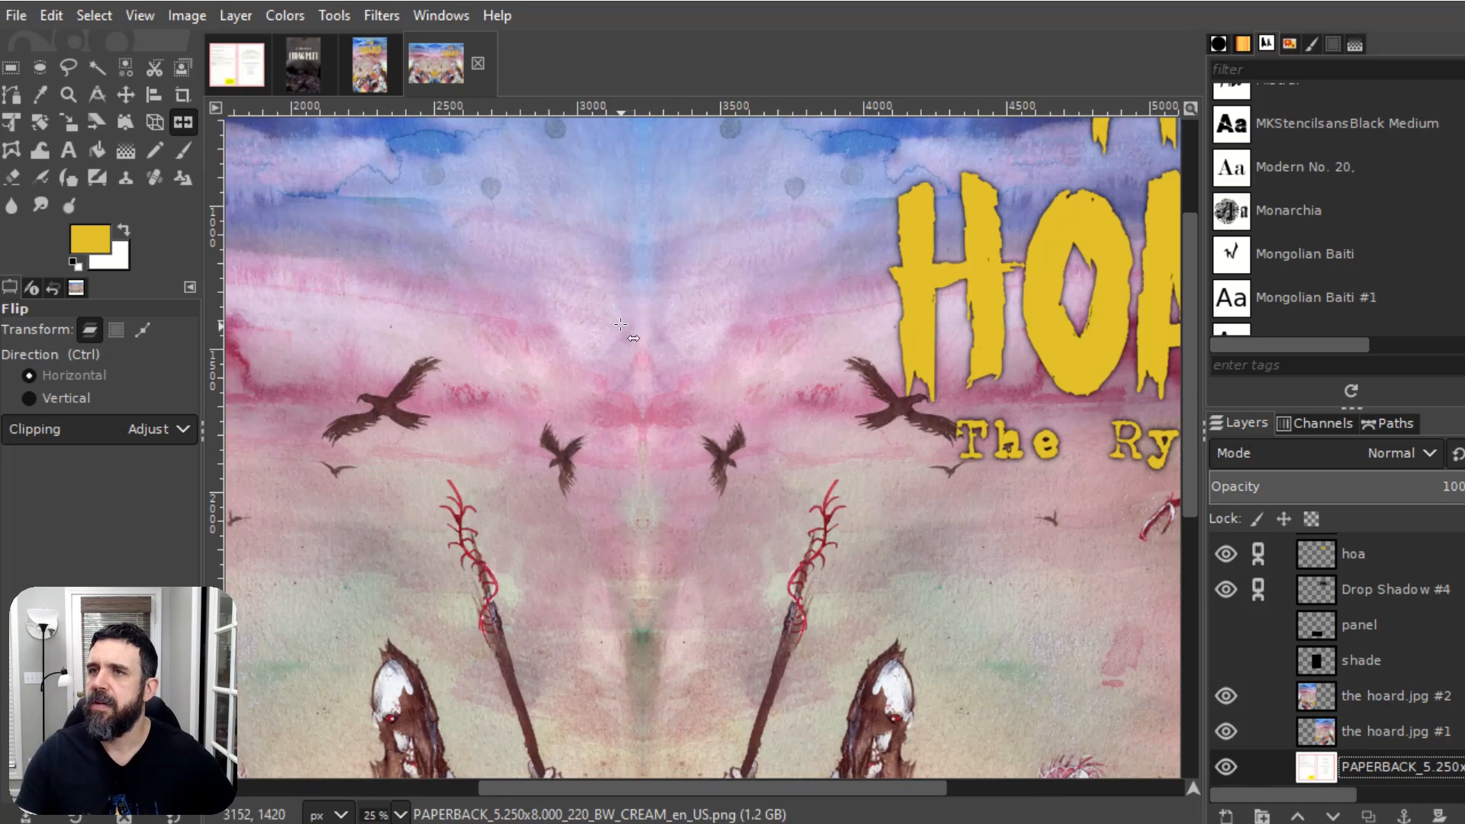
scroll(620, 325, down, 3)
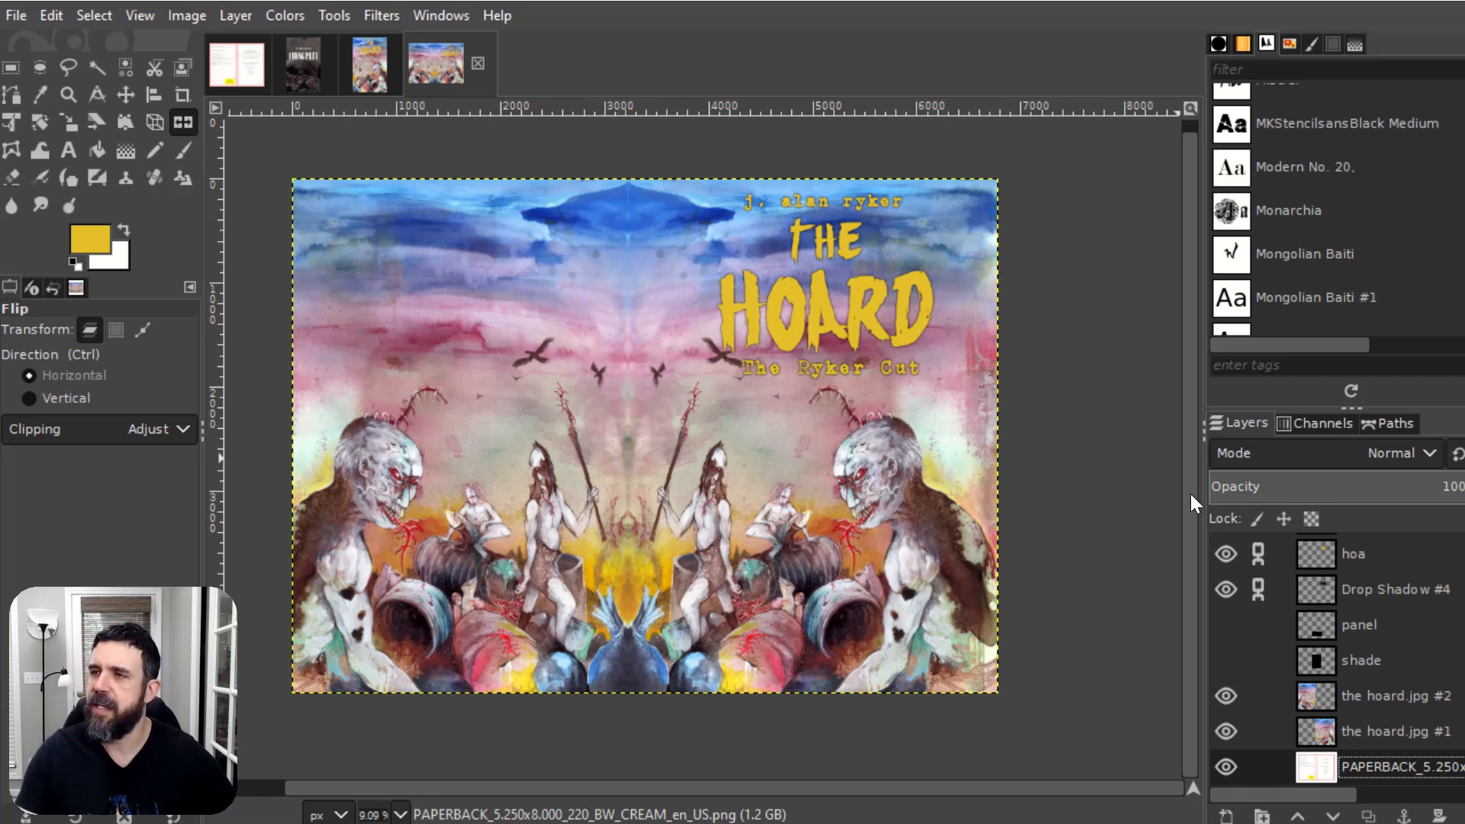
Step: Lower the opacity of the hoard.jpg #1 to about 79 and the hoard.jpg #2 to about 56 to reveal the template guides
click(1382, 729)
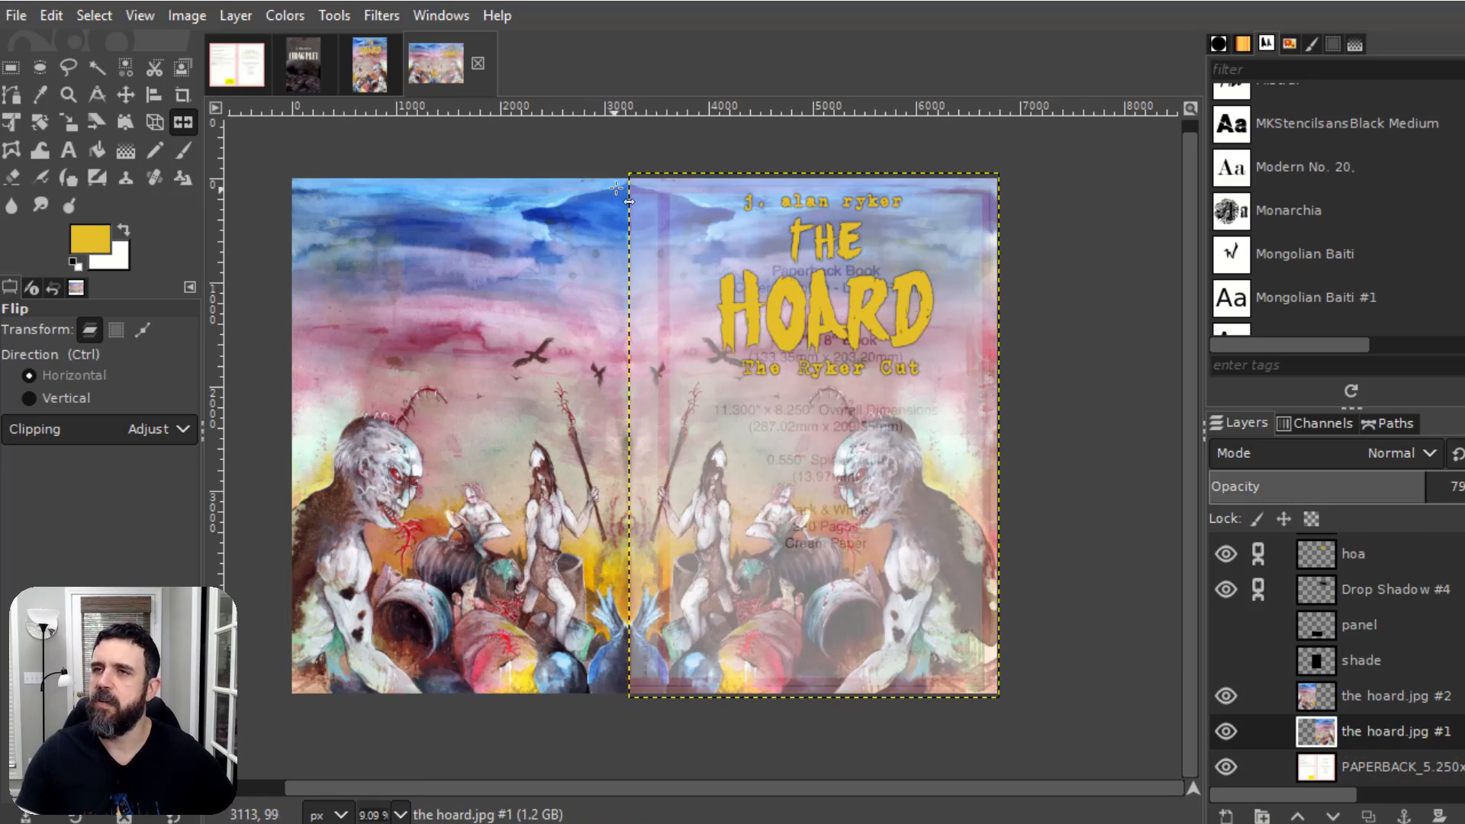
click(1371, 697)
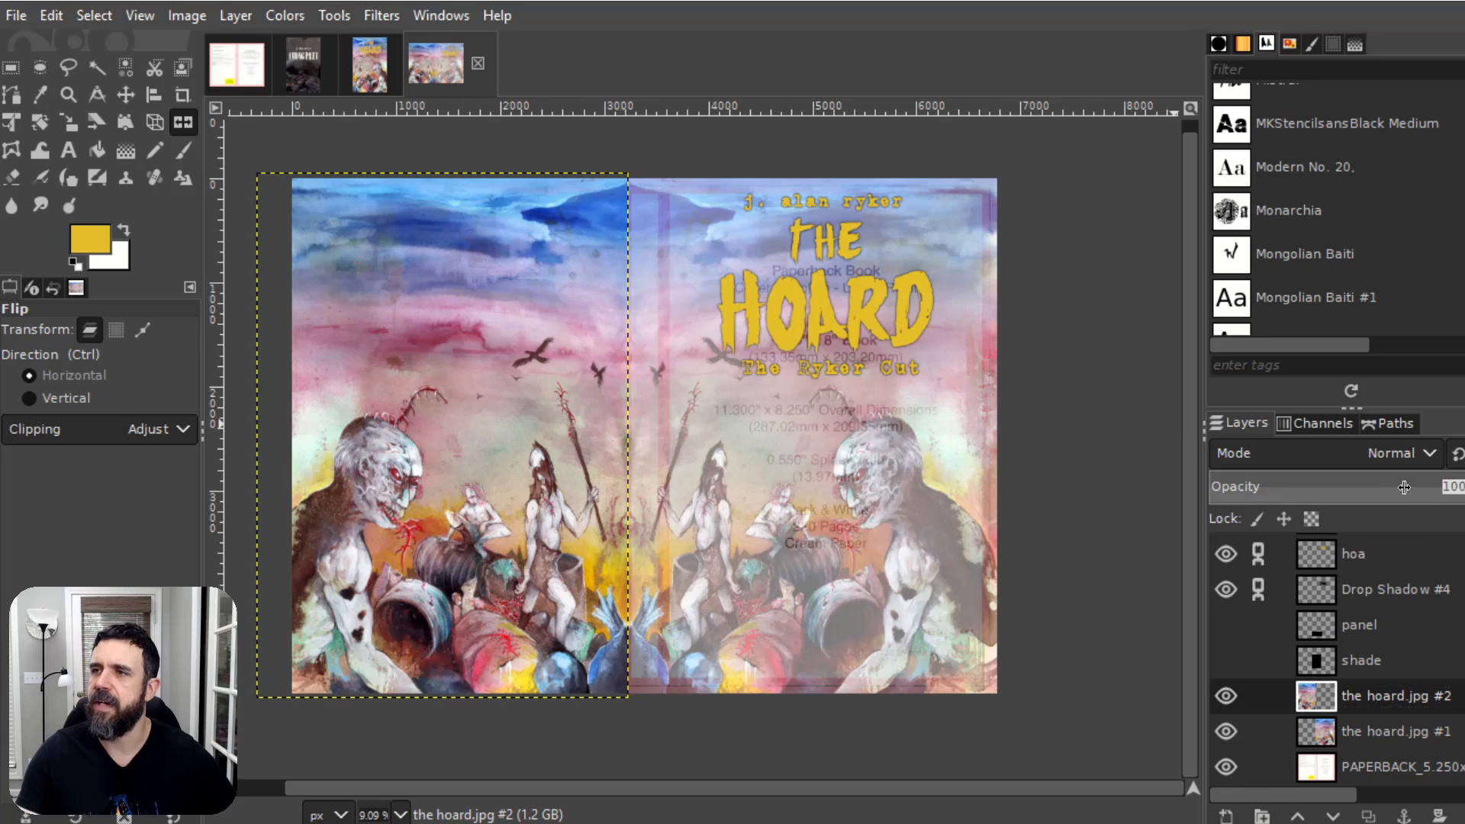
drag(1412, 486, 1362, 487)
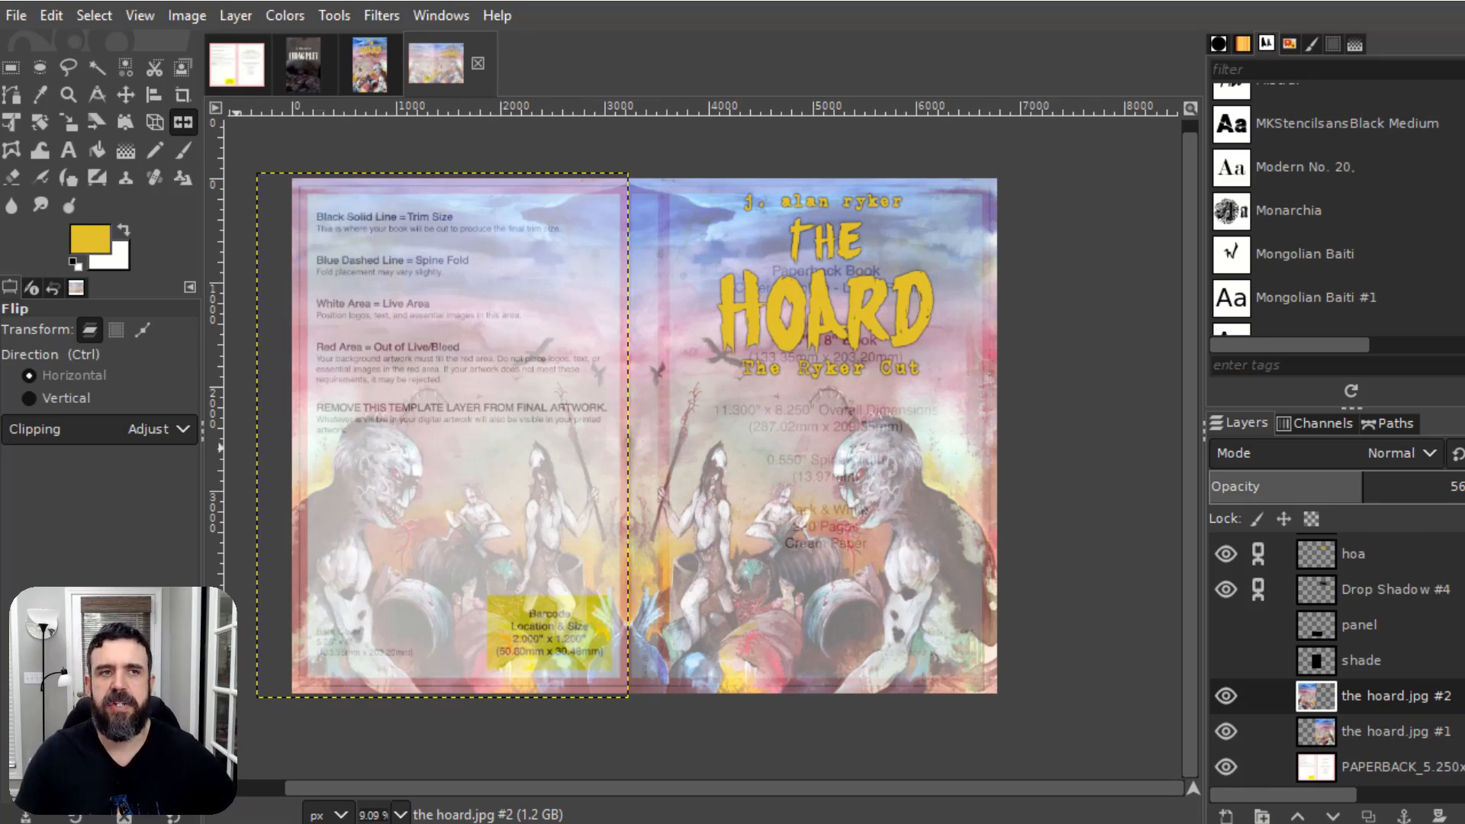
Step: Switch to Notepad, select the entire back-cover blurb in hoardDescription.txt for copying, and move its window clear of the canvas
key(alt+Tab)
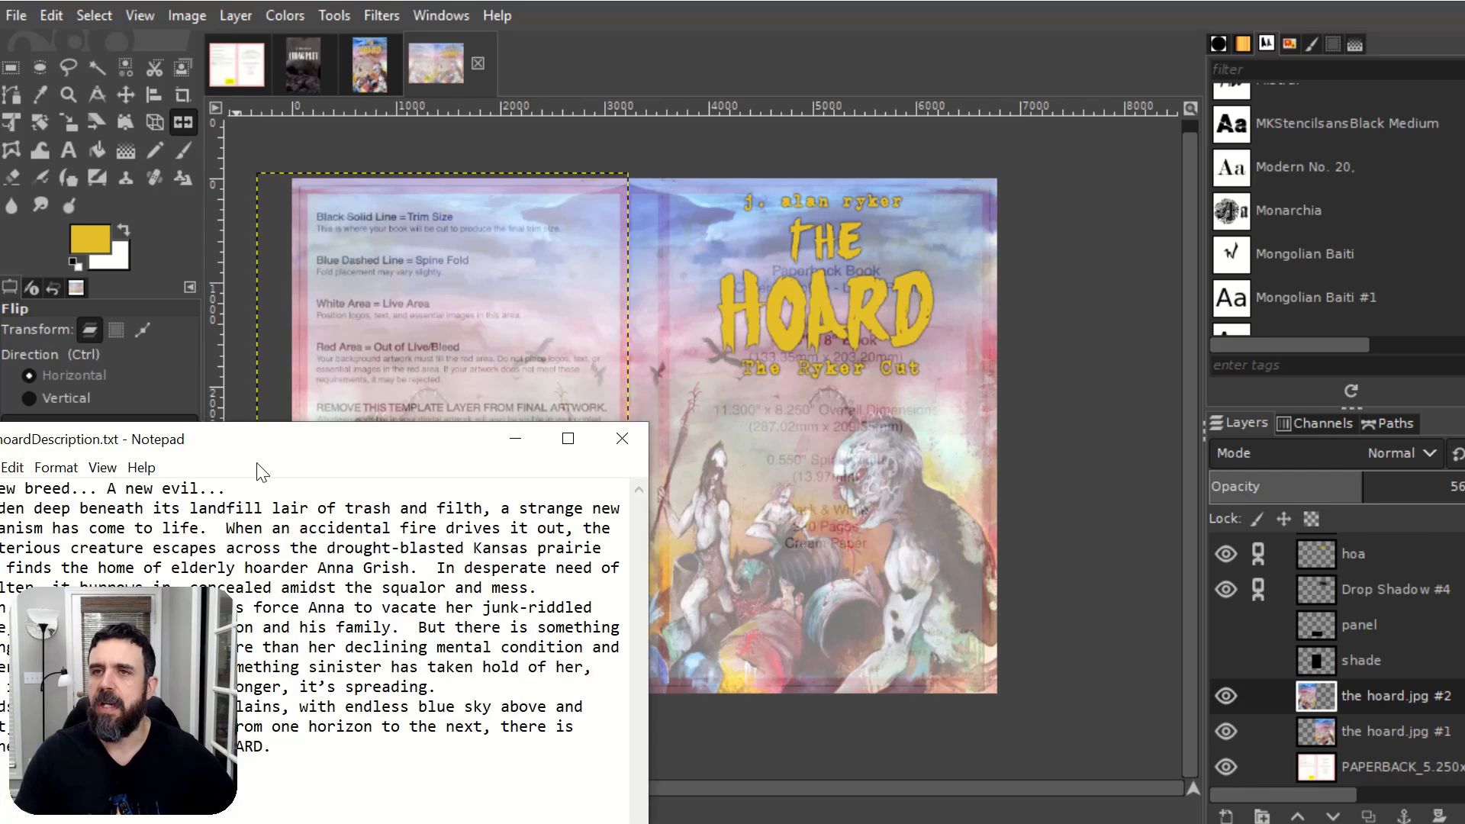
drag(256, 439, 1464, 137)
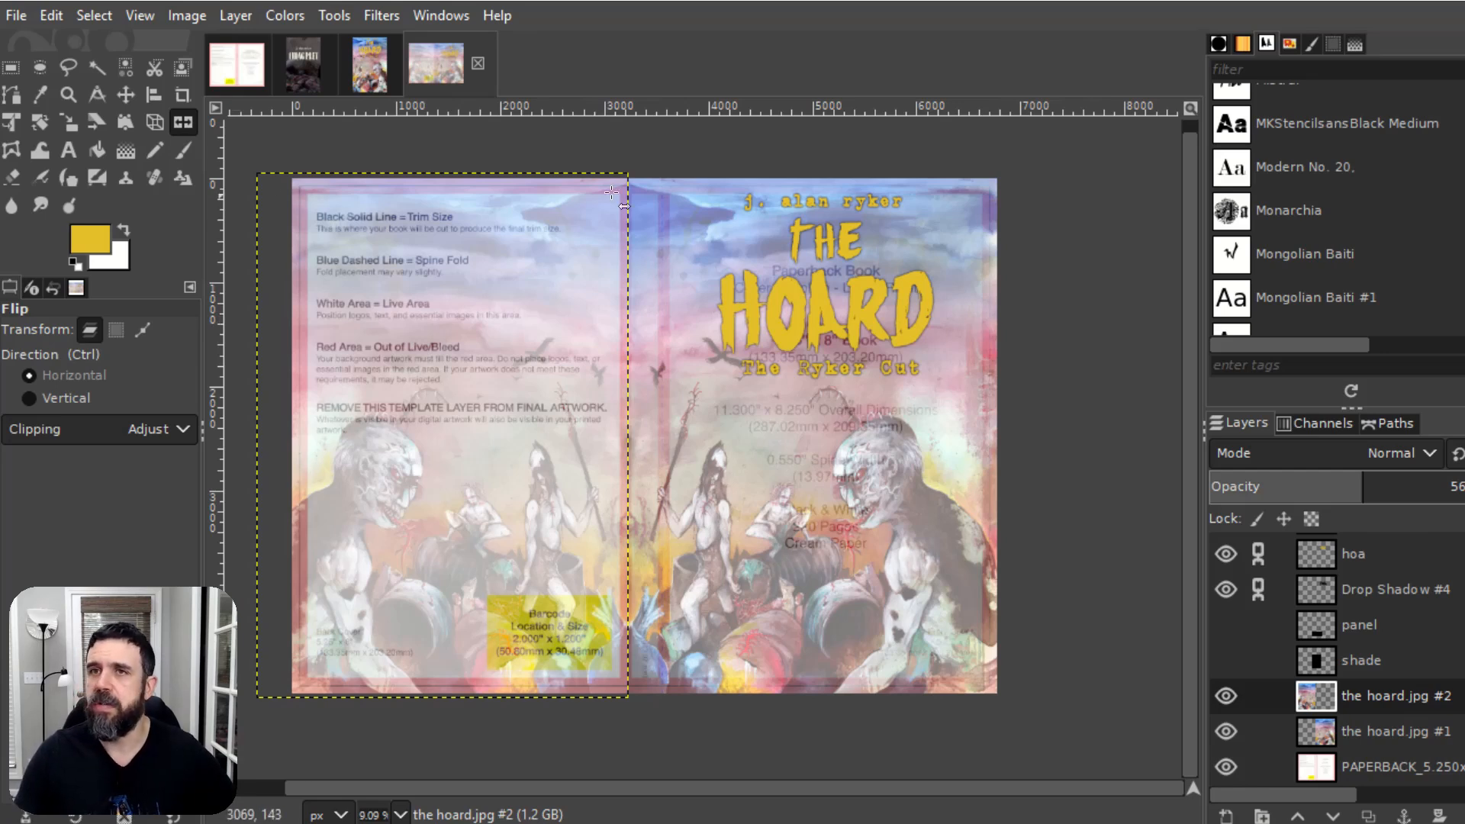
mouse_move(1464, 123)
mouse_down()
mouse_move(919, 170)
mouse_move(1464, 118)
mouse_up()
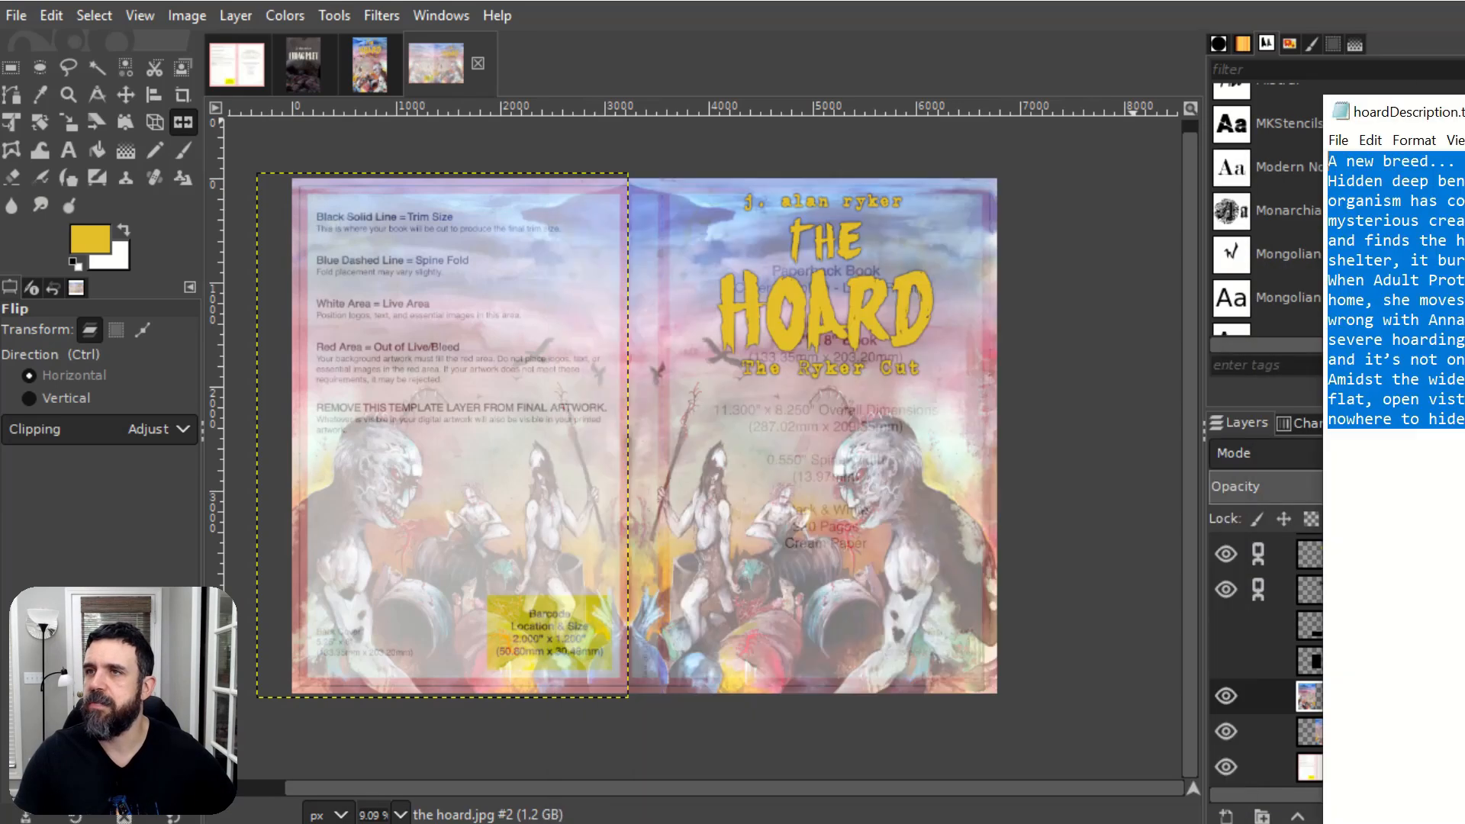
Step: Try to frame a text box over the back cover's live area with its font size set to 95 px
click(70, 150)
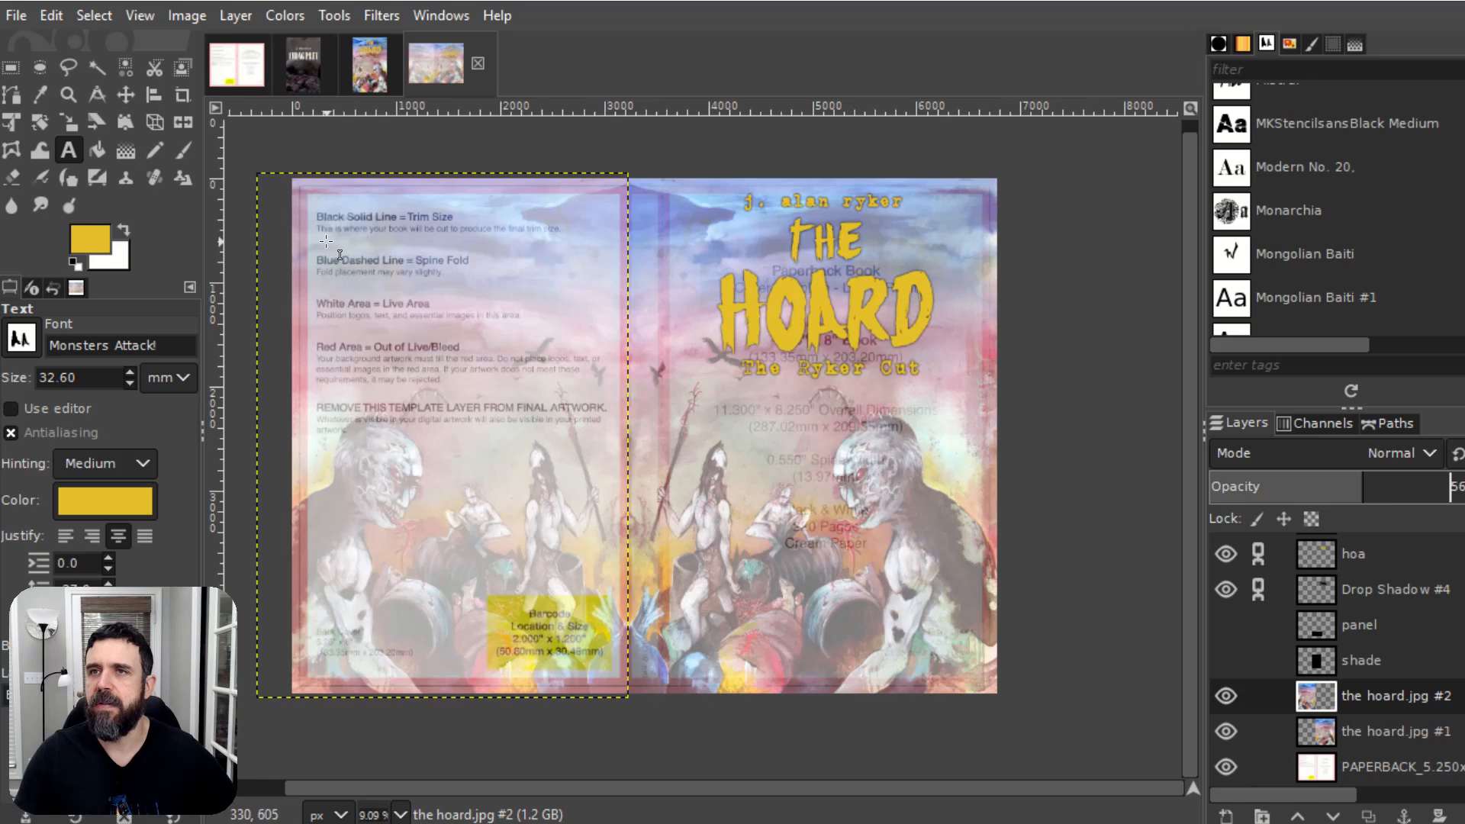
drag(323, 213, 609, 601)
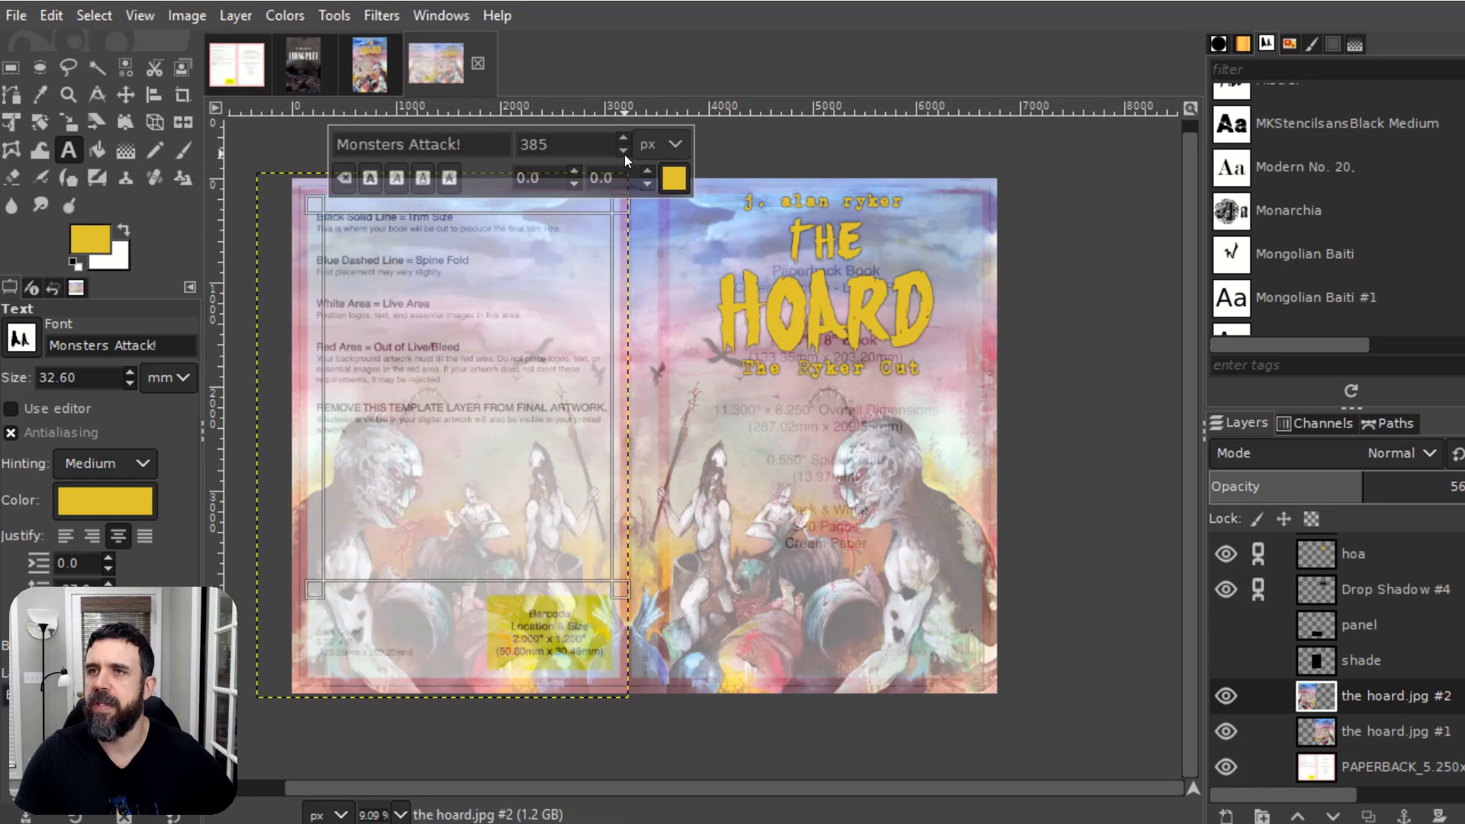
drag(625, 154, 624, 154)
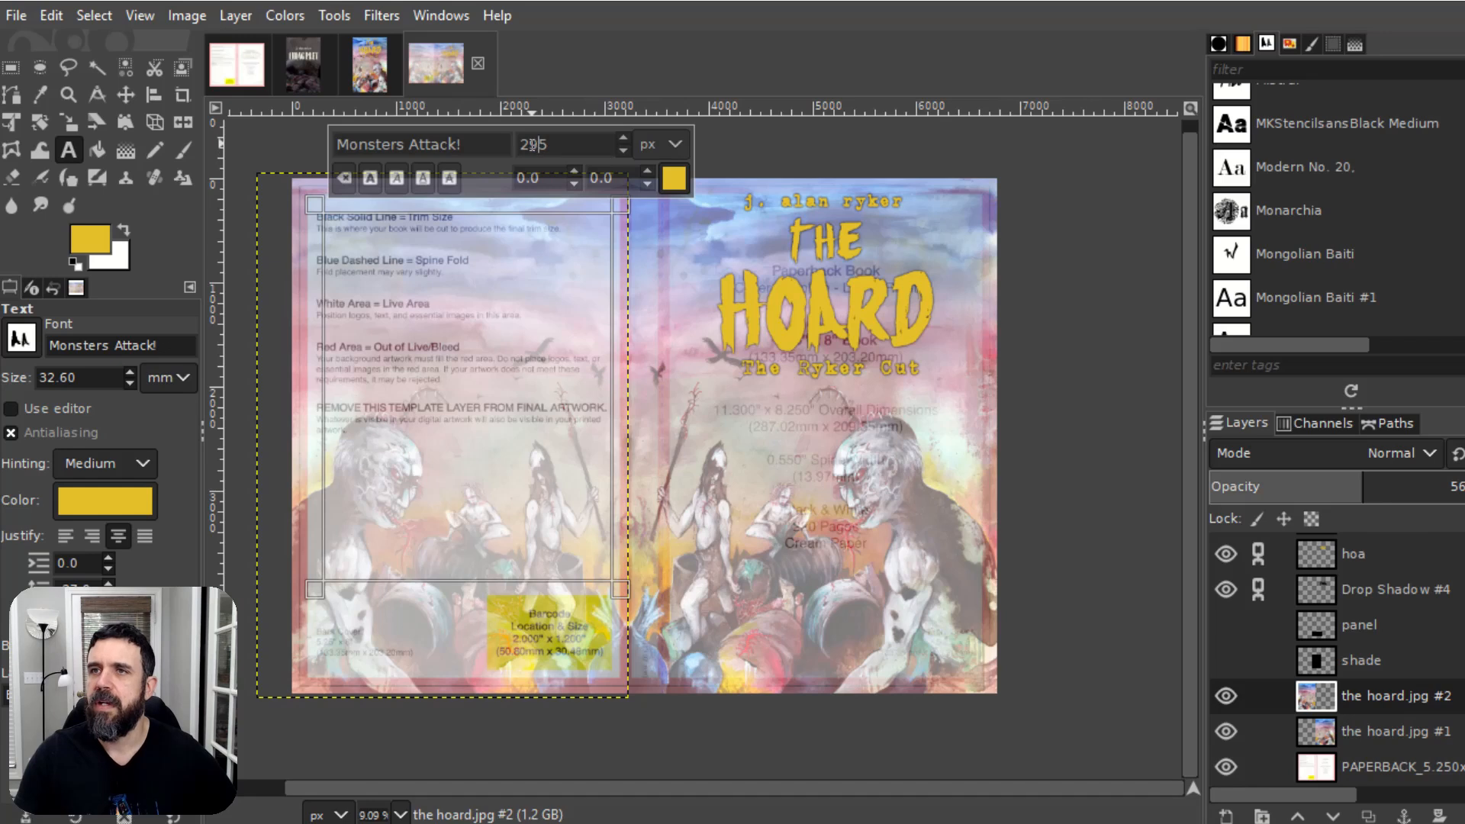
double_click(547, 143)
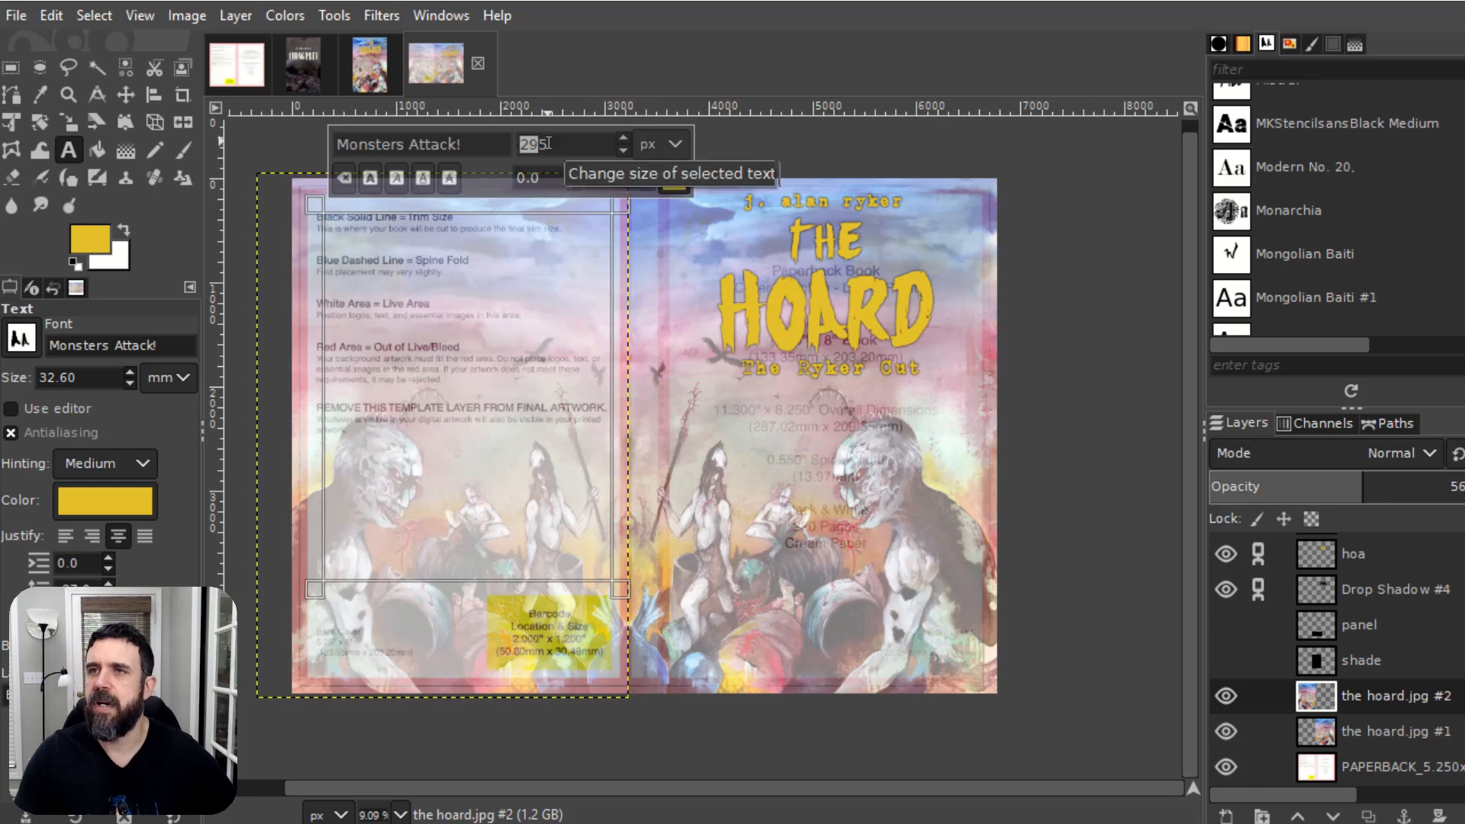
click(549, 143)
drag(558, 143, 520, 144)
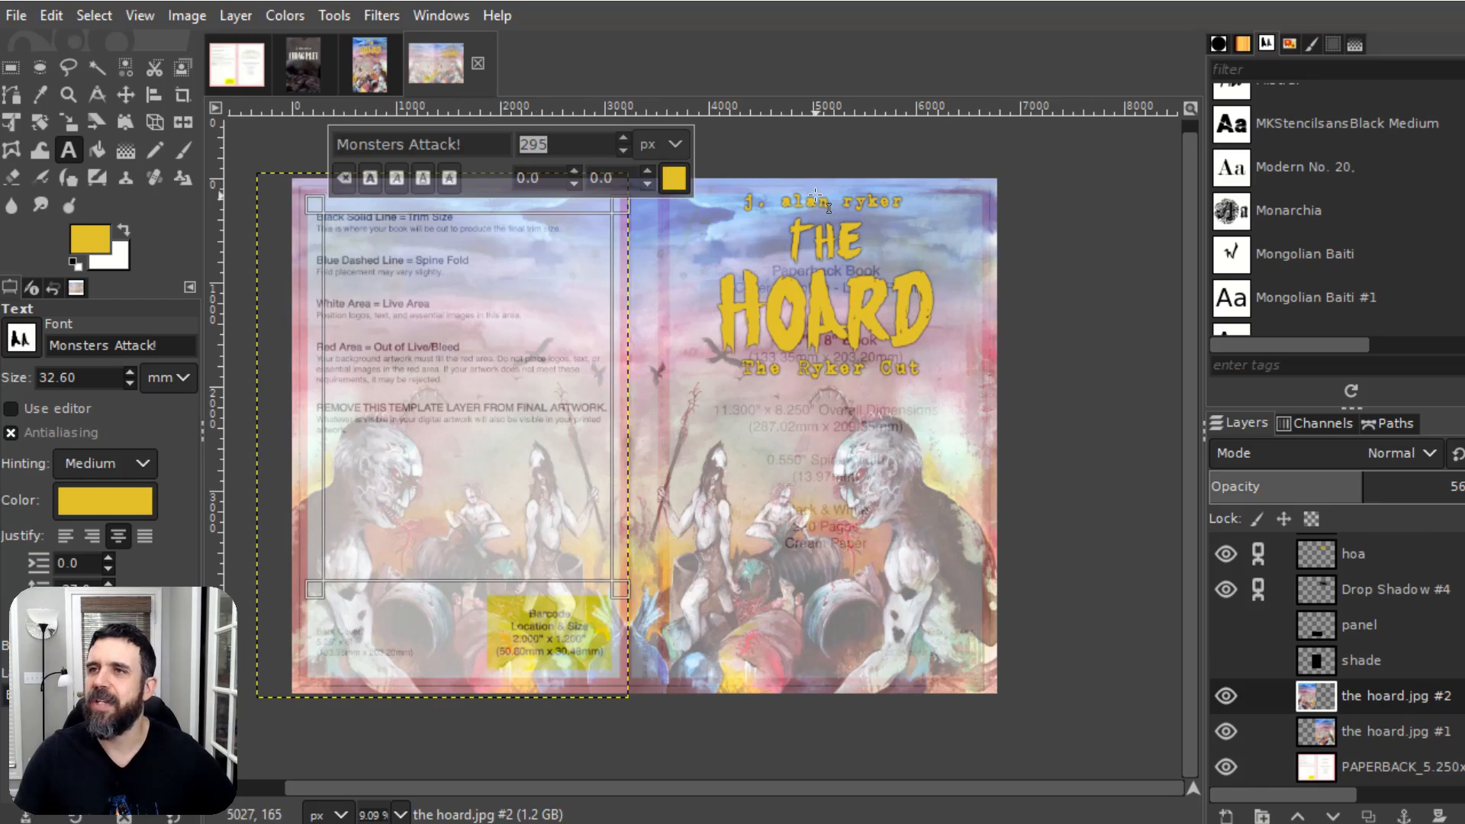
scroll(1403, 635, up, 5)
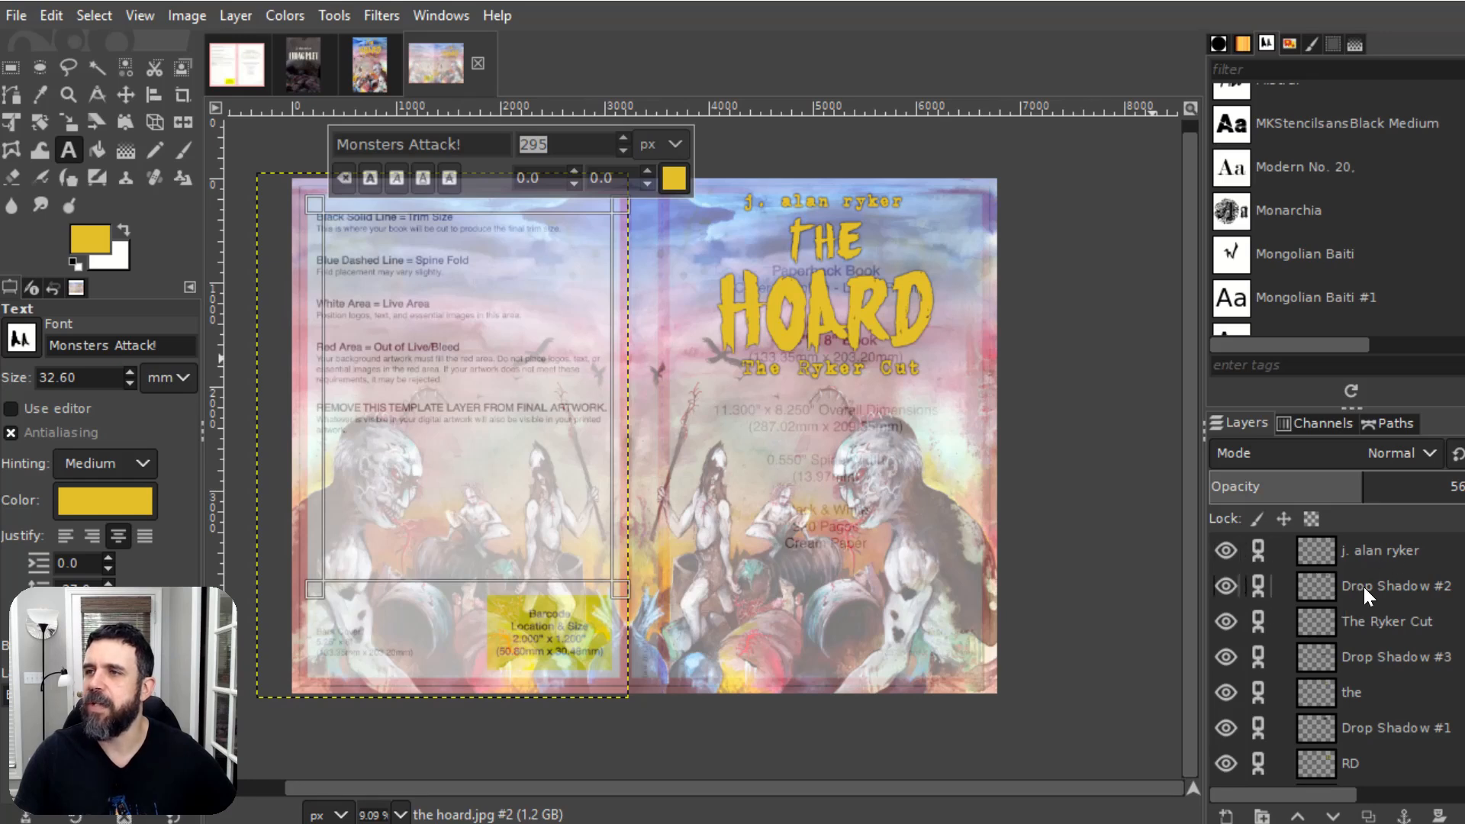
scroll(1362, 595, down, 2)
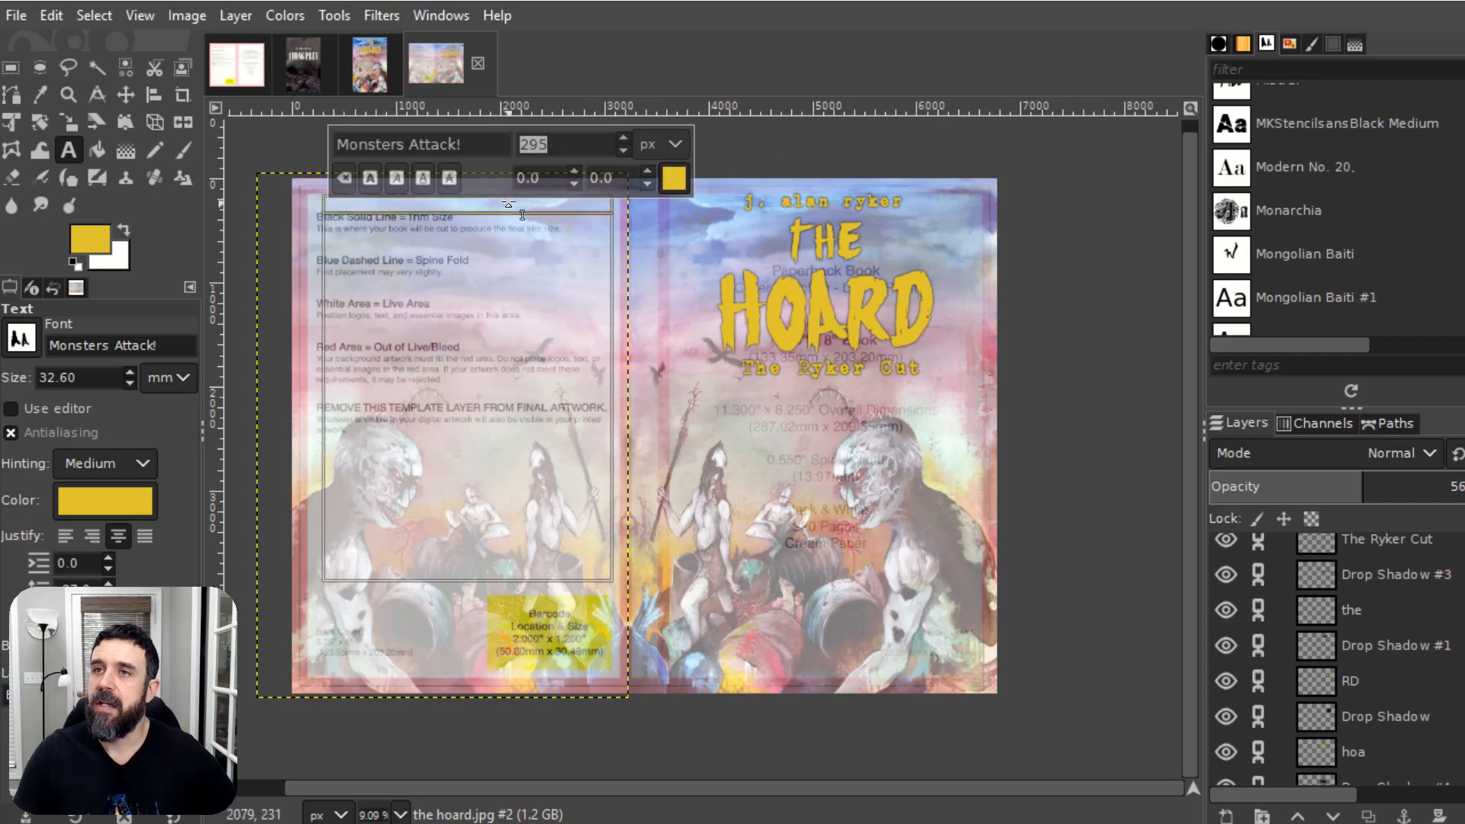
click(538, 143)
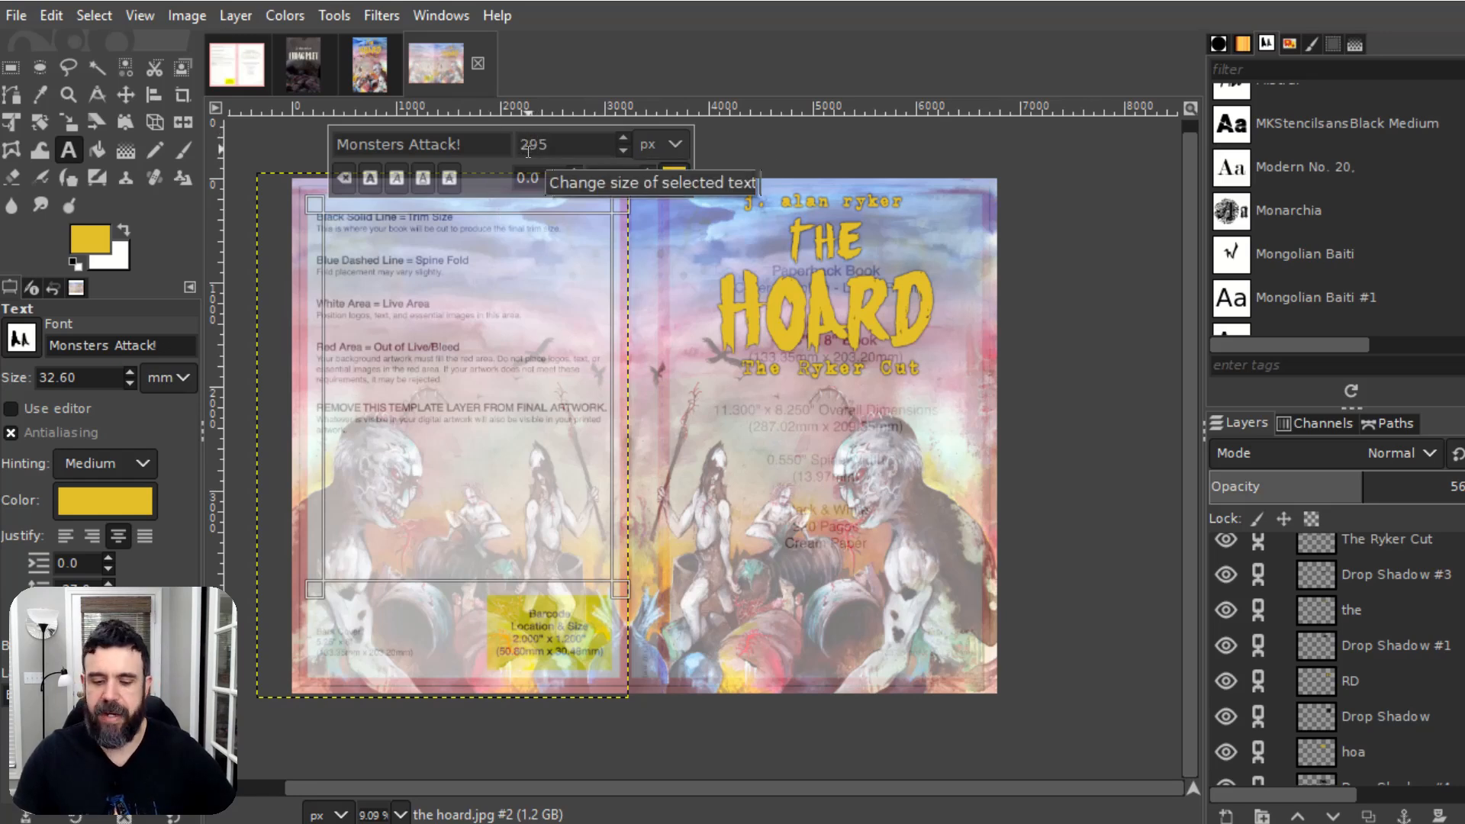
key(BackSpace)
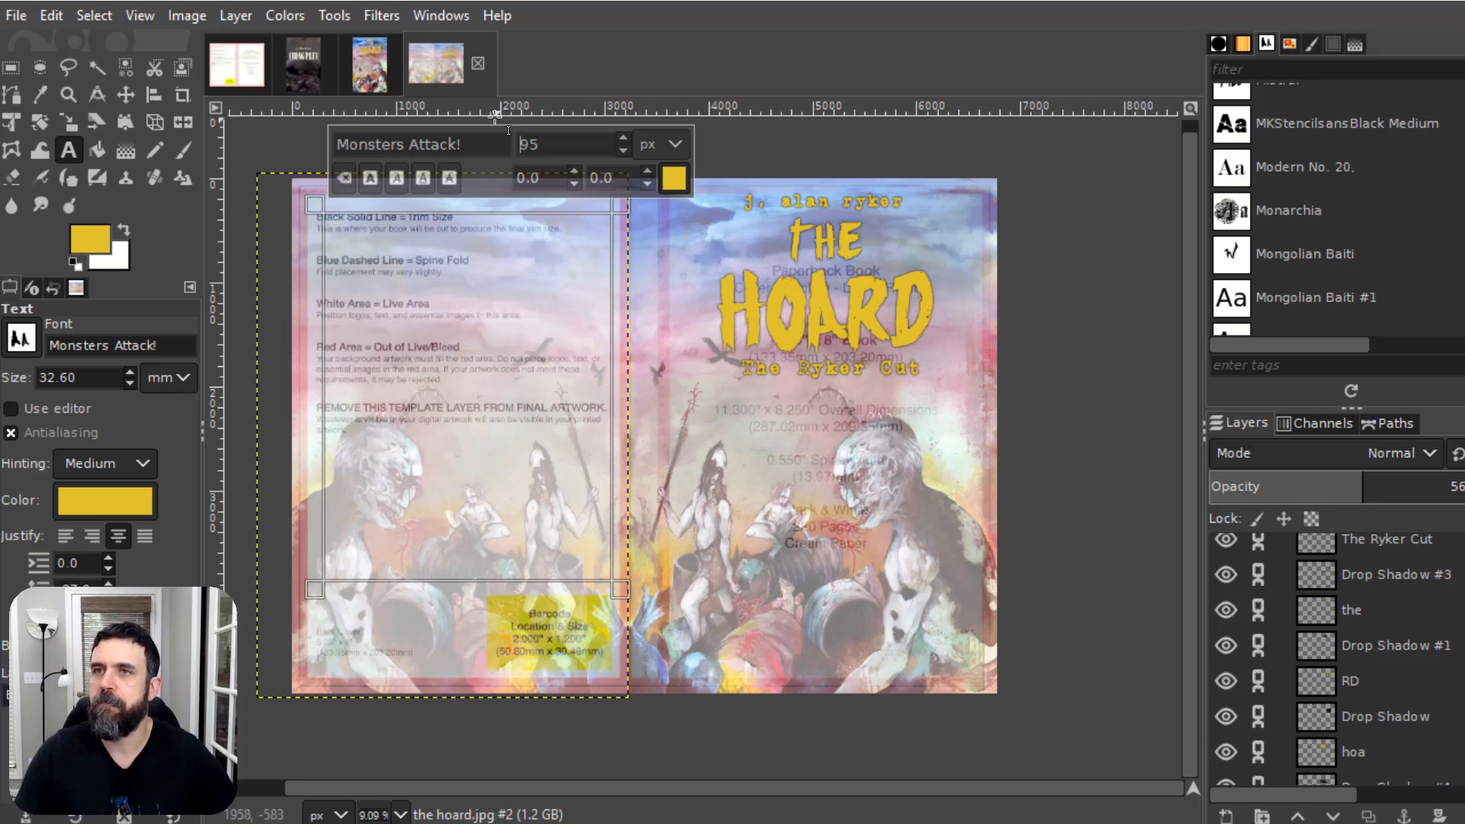
Step: Show the Visible artwork layer in the Among Prey cover and check how its shade layers sit behind the blurb
click(238, 65)
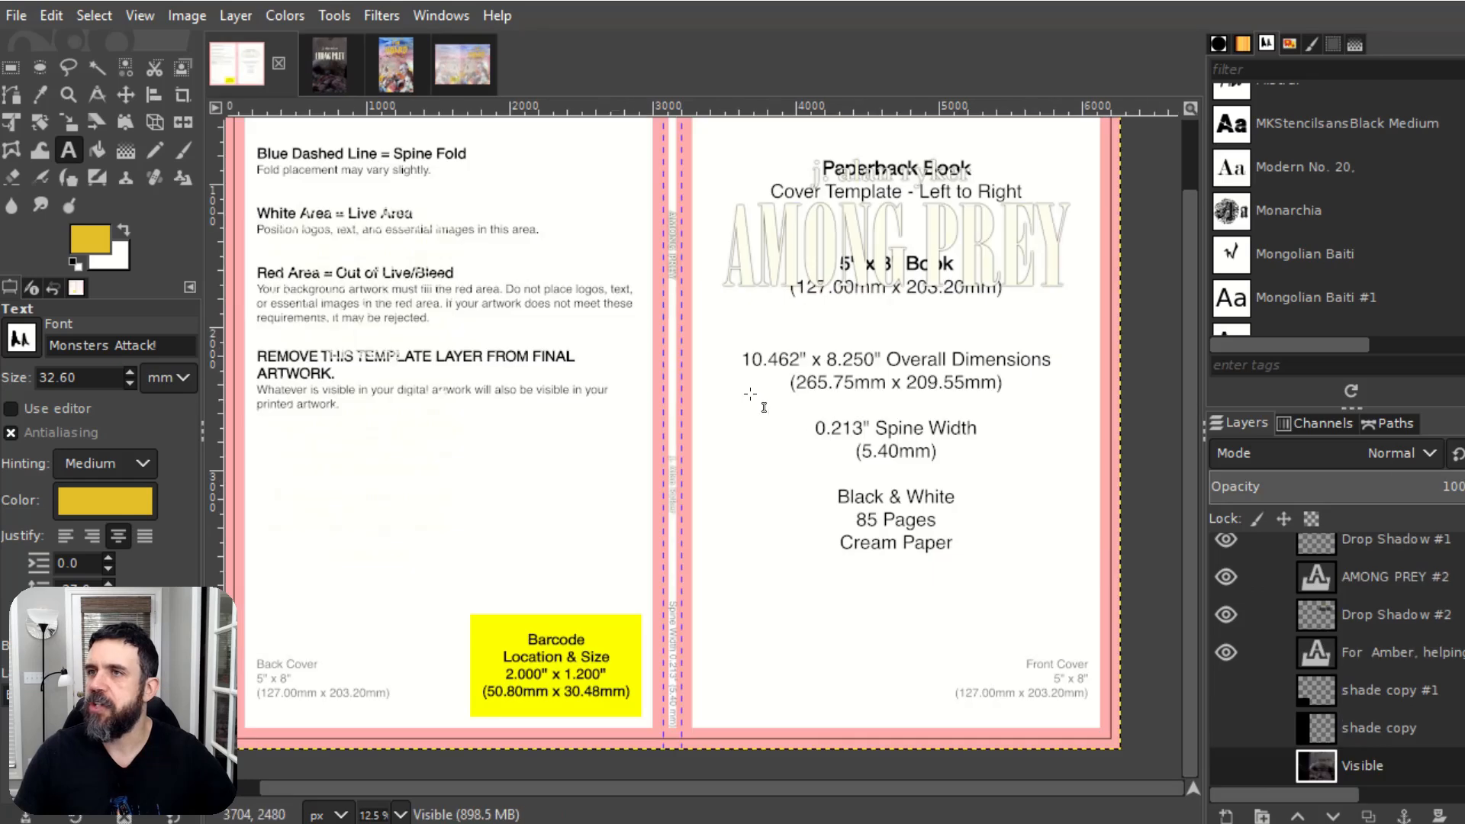
click(1225, 766)
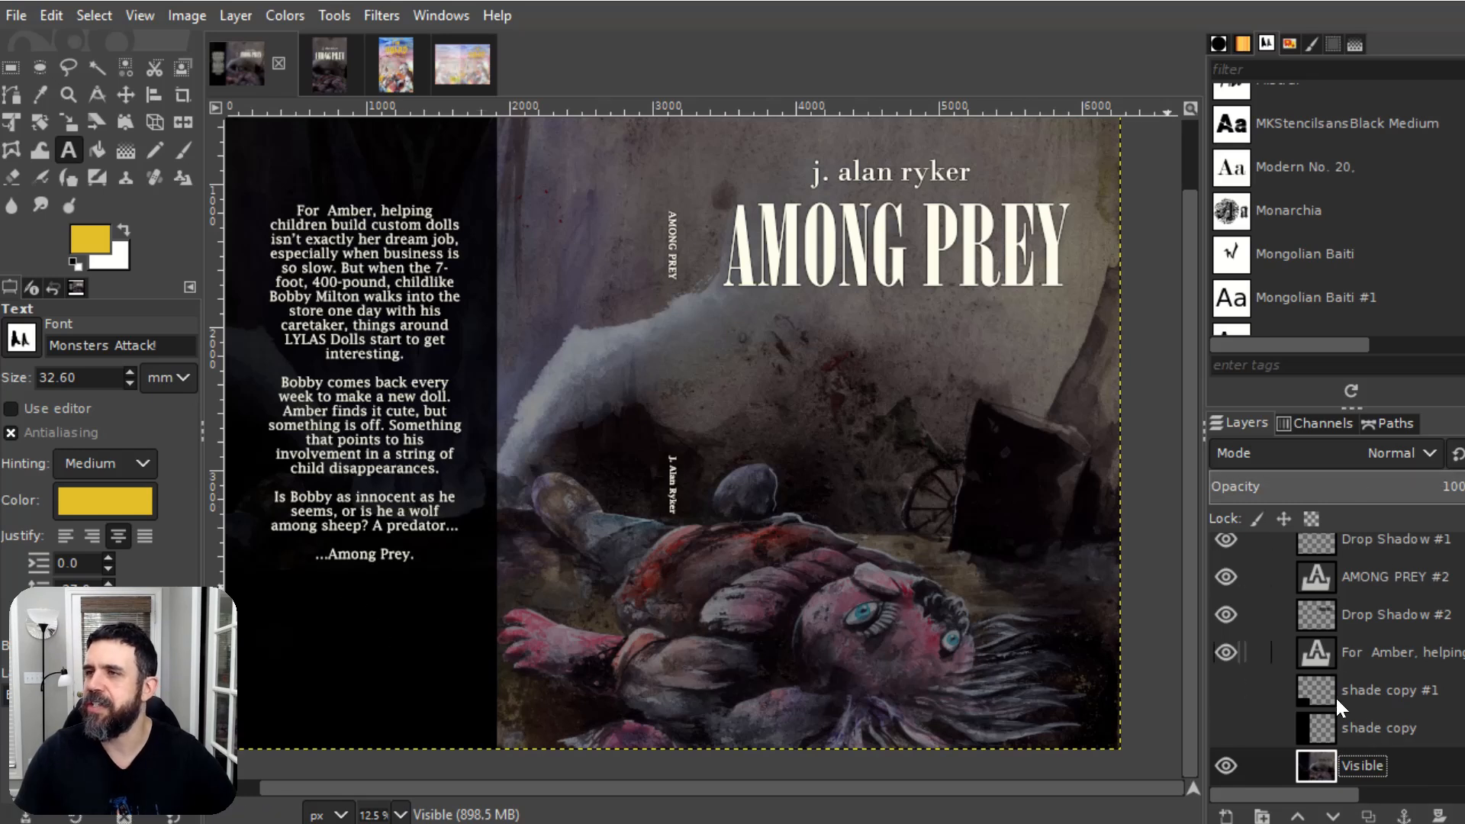
click(1353, 727)
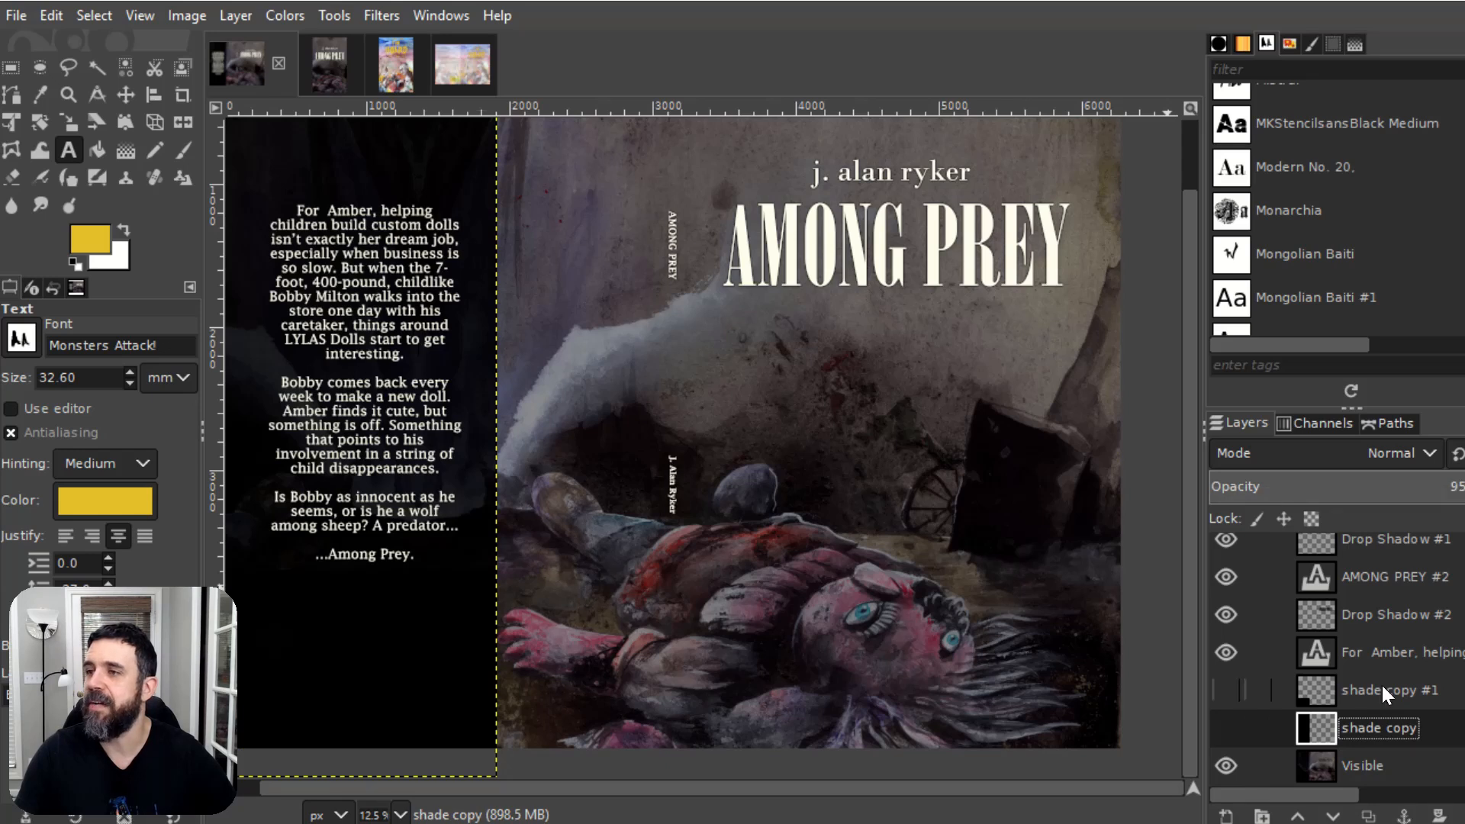
click(1334, 771)
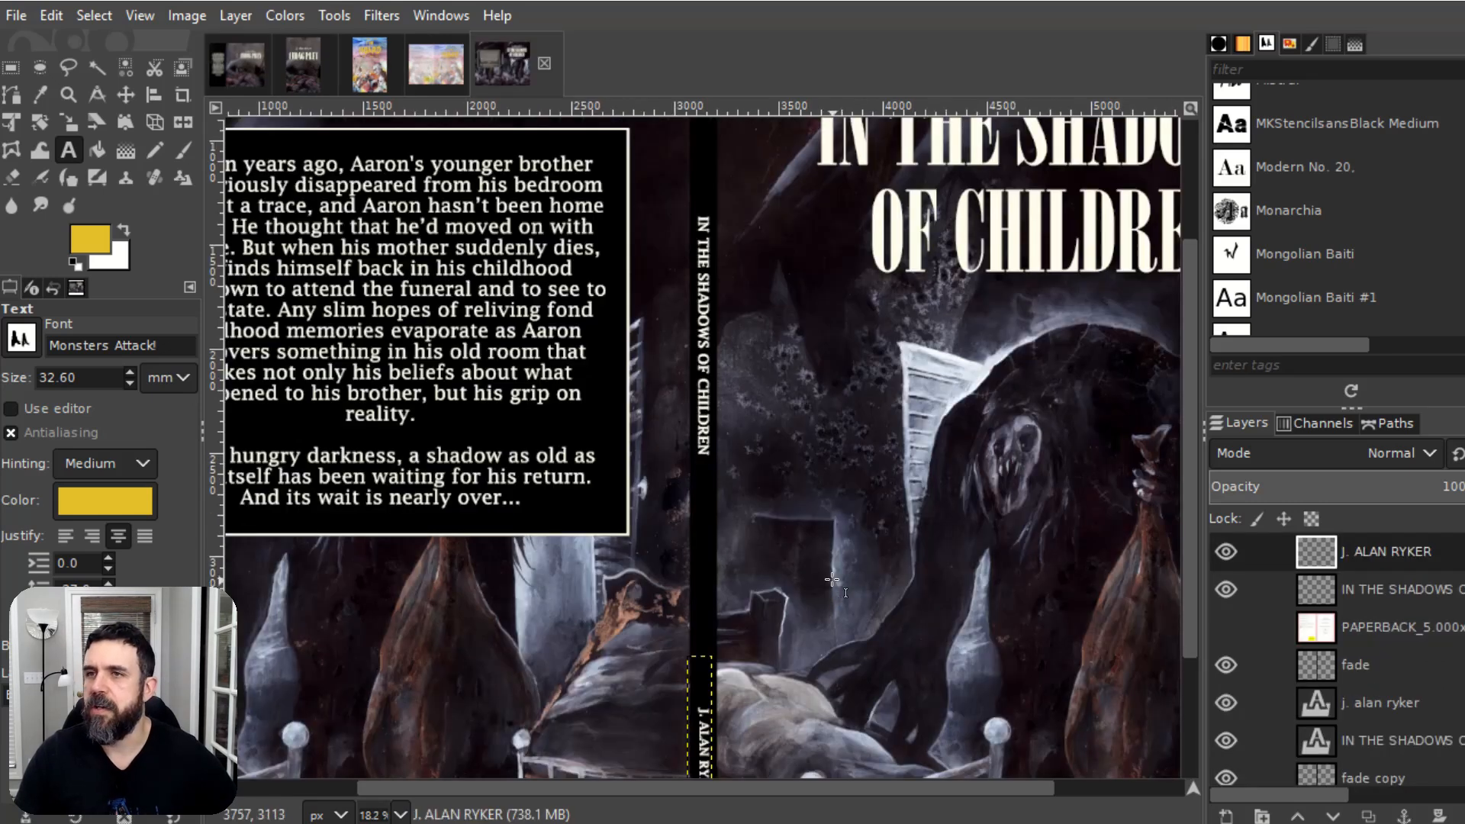
Step: Examine the back-cover text panel, spine lettering and layer stack of the In the Shadows of Children cover
key(shift+ctrl+j)
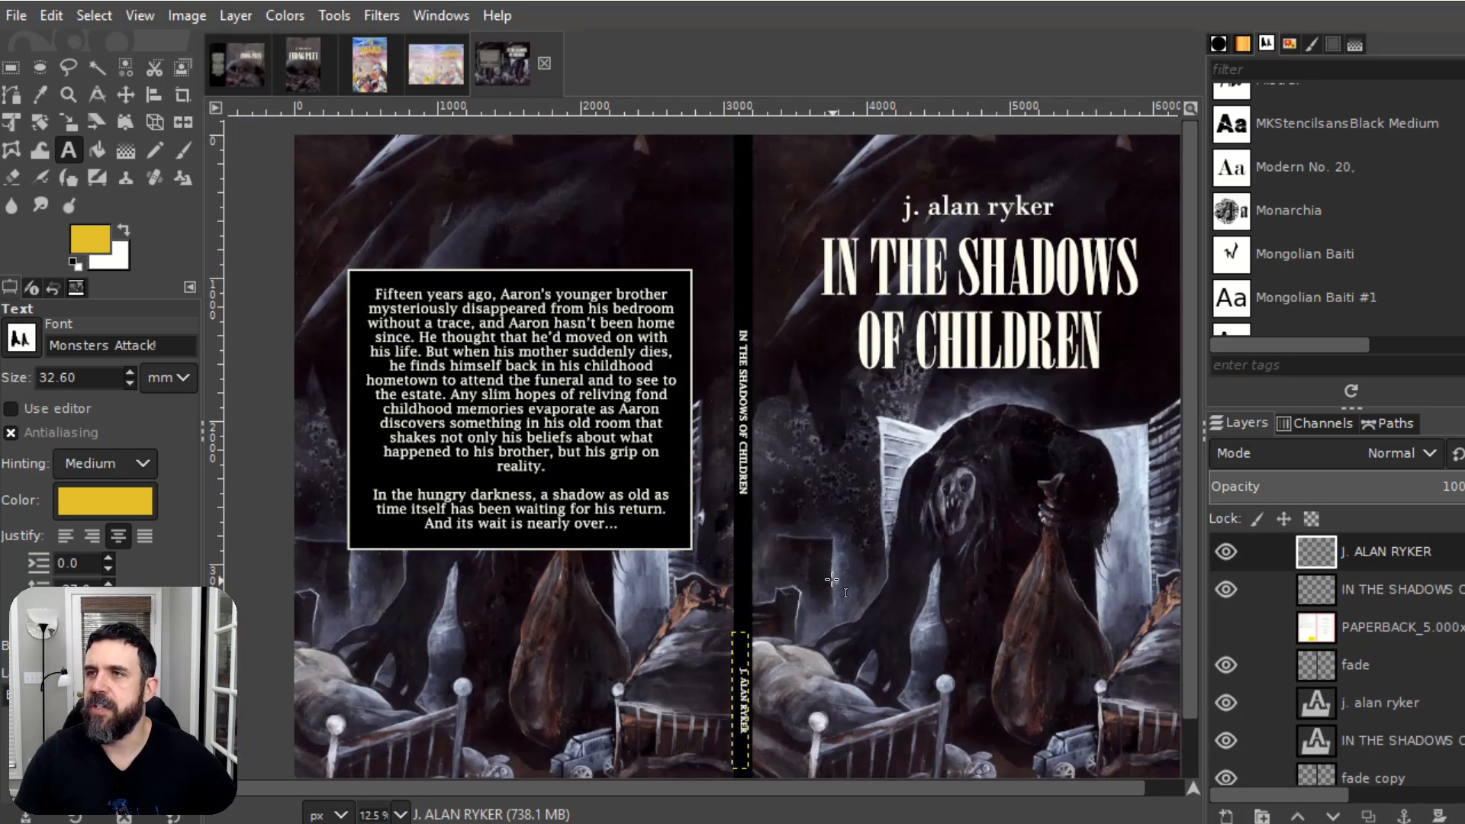
scroll(832, 580, up, 1)
scroll(832, 581, down, 1)
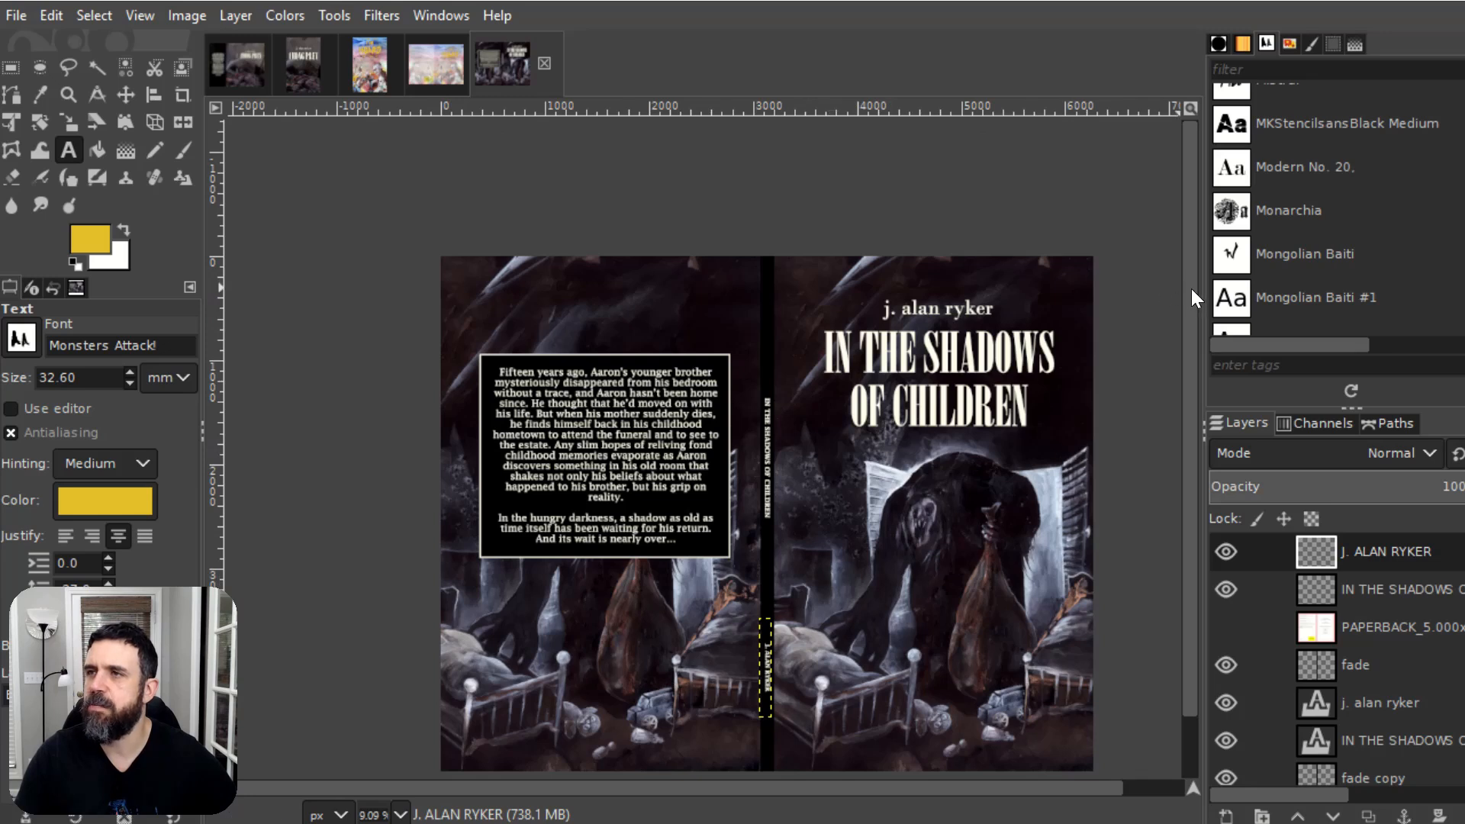
scroll(1192, 289, down, 1)
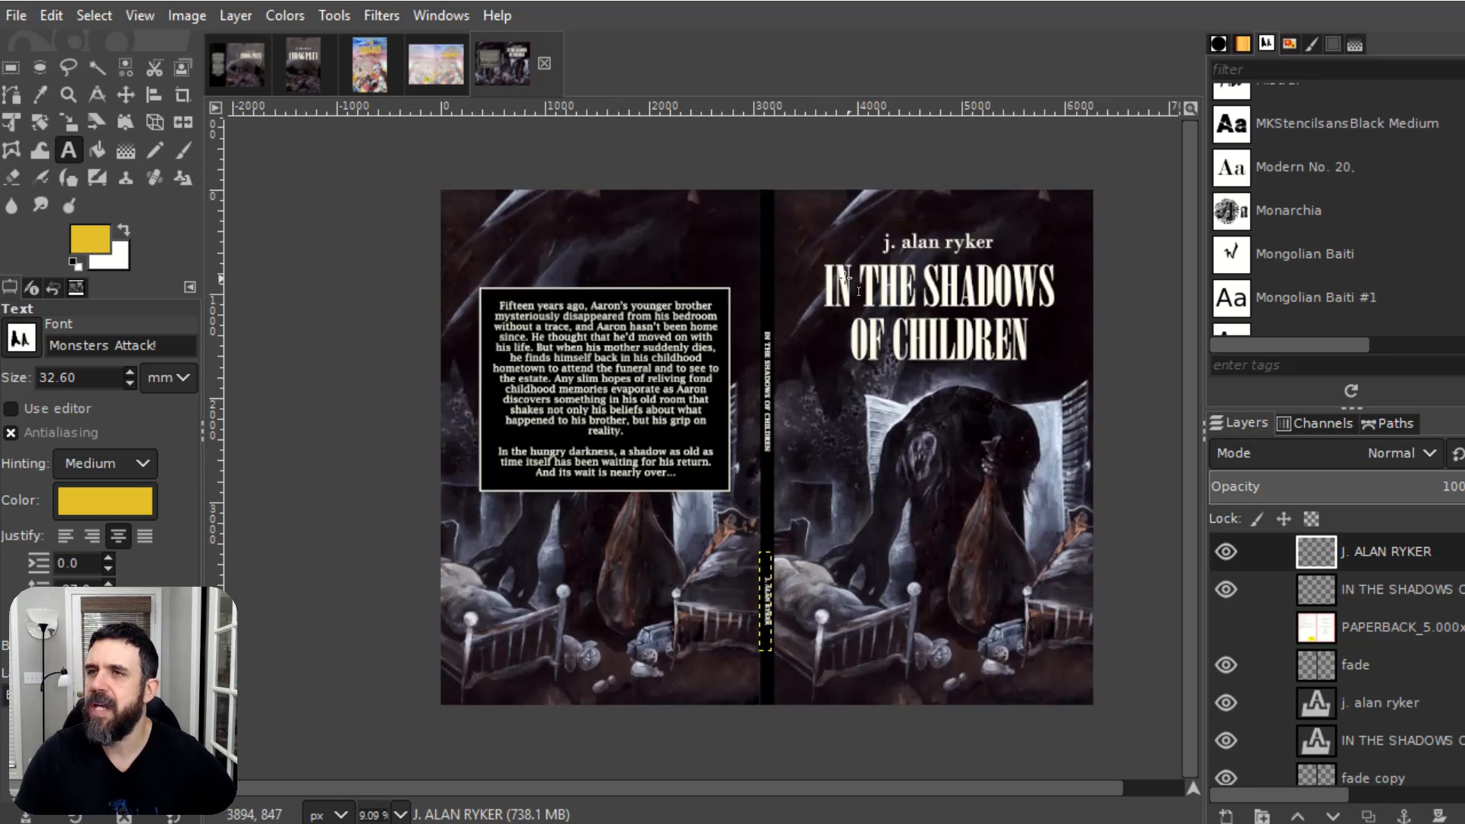
scroll(761, 324, up, 2)
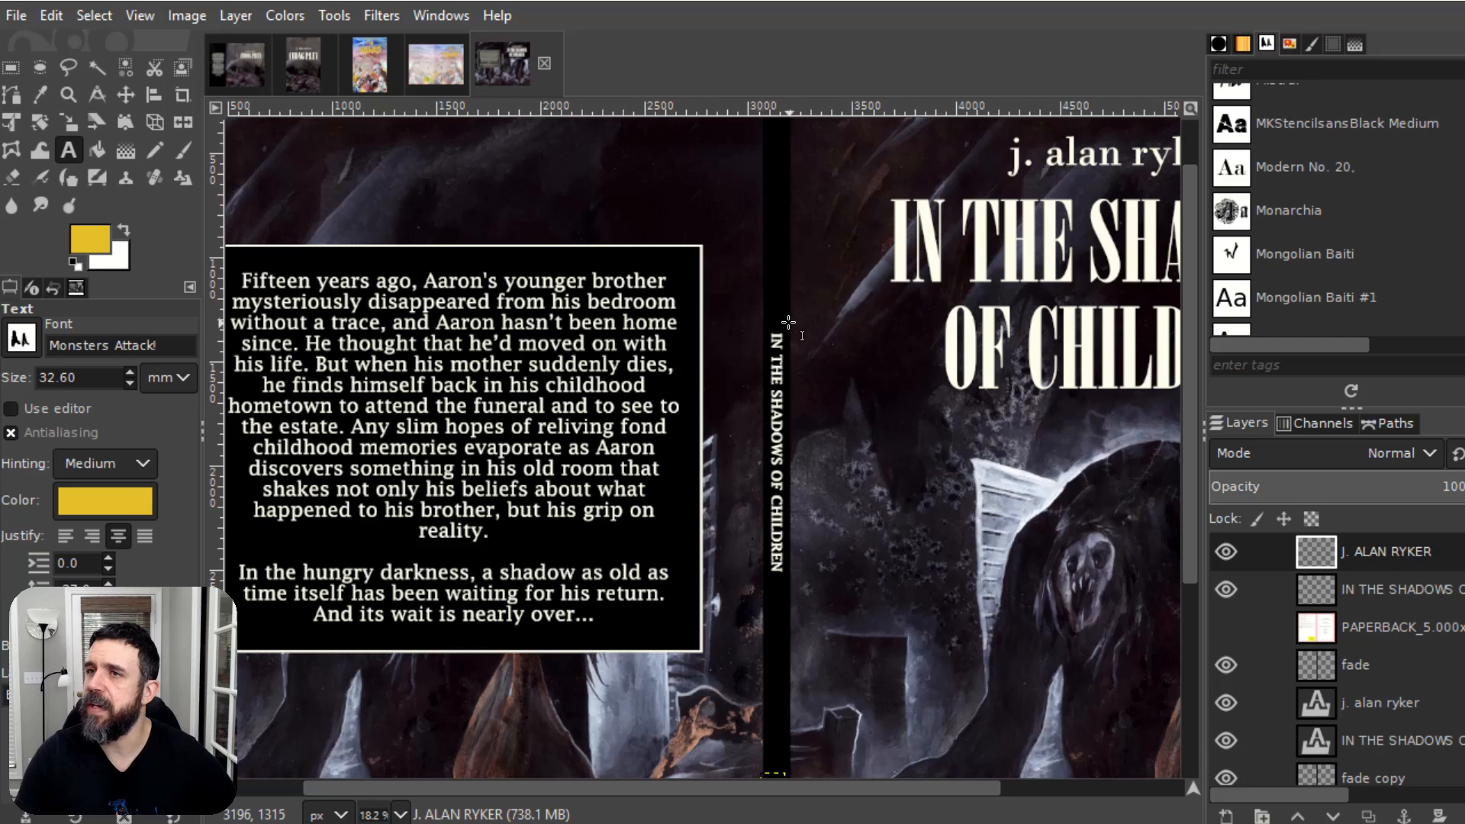
scroll(854, 445, down, 1)
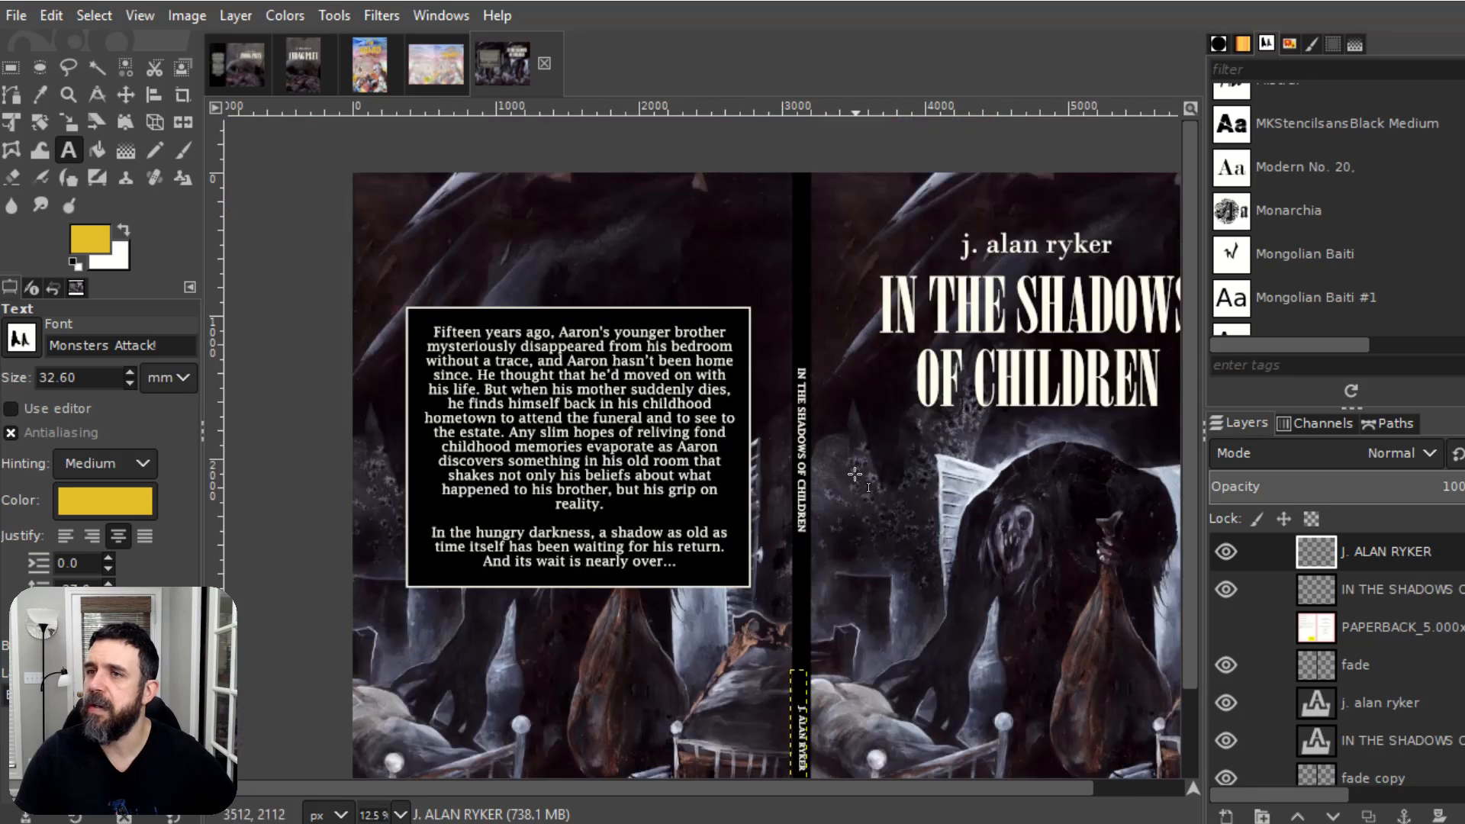
scroll(857, 502, down, 1)
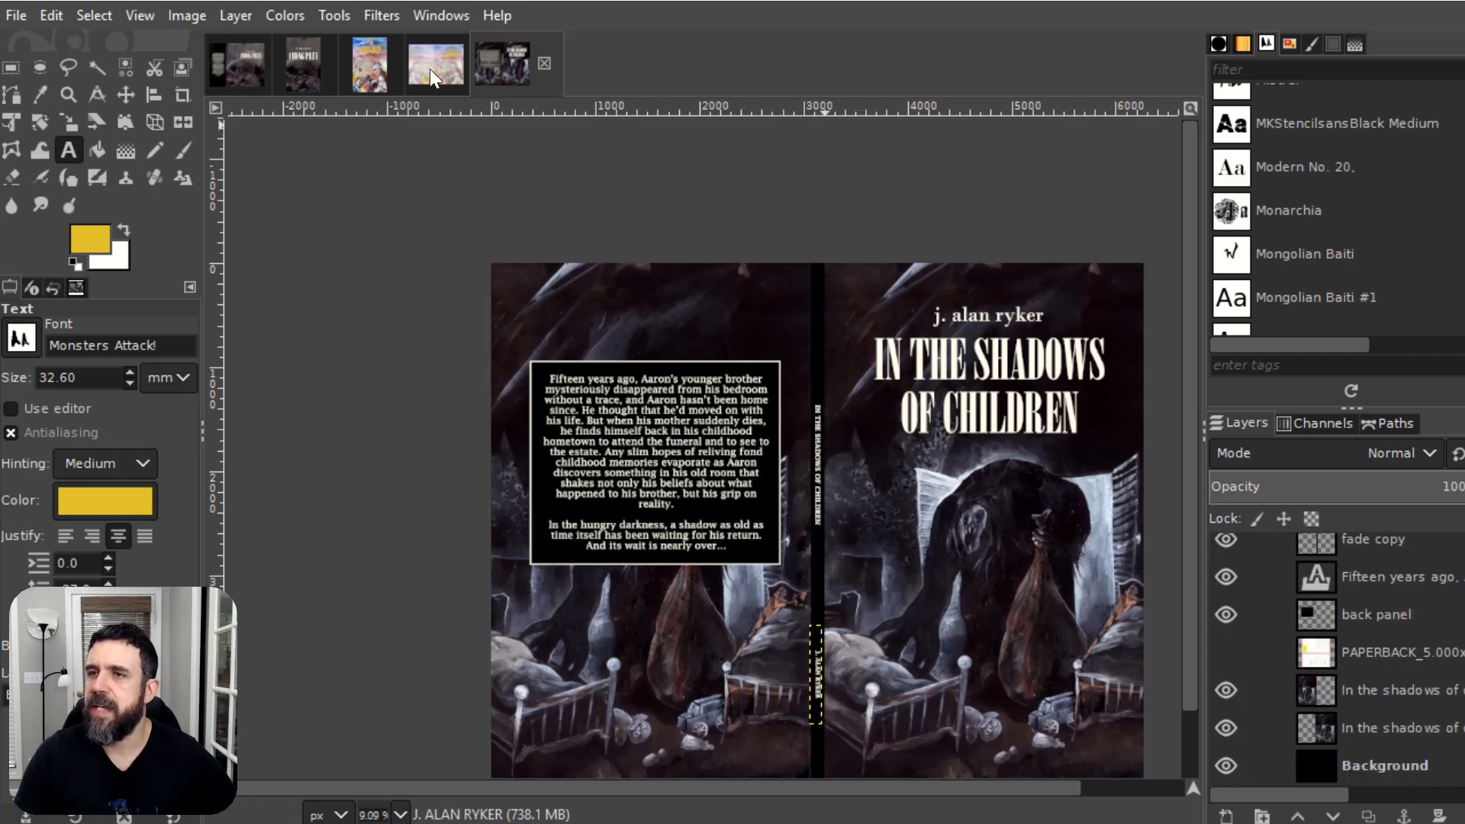
Step: Inspect the font and size of the back-cover blurb text in the In the Shadows of Children cover
click(431, 74)
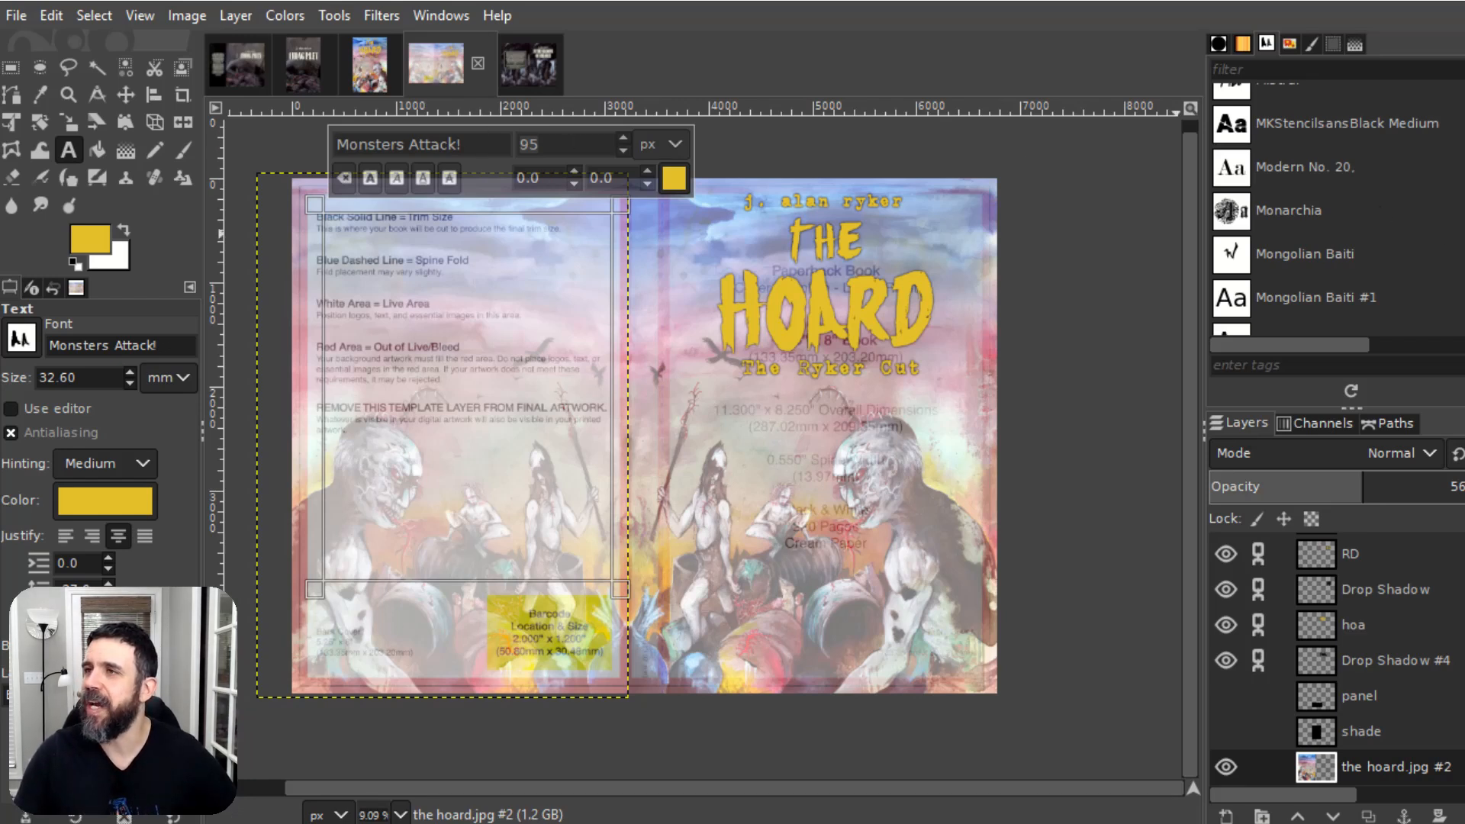
scroll(1336, 210, up, 20)
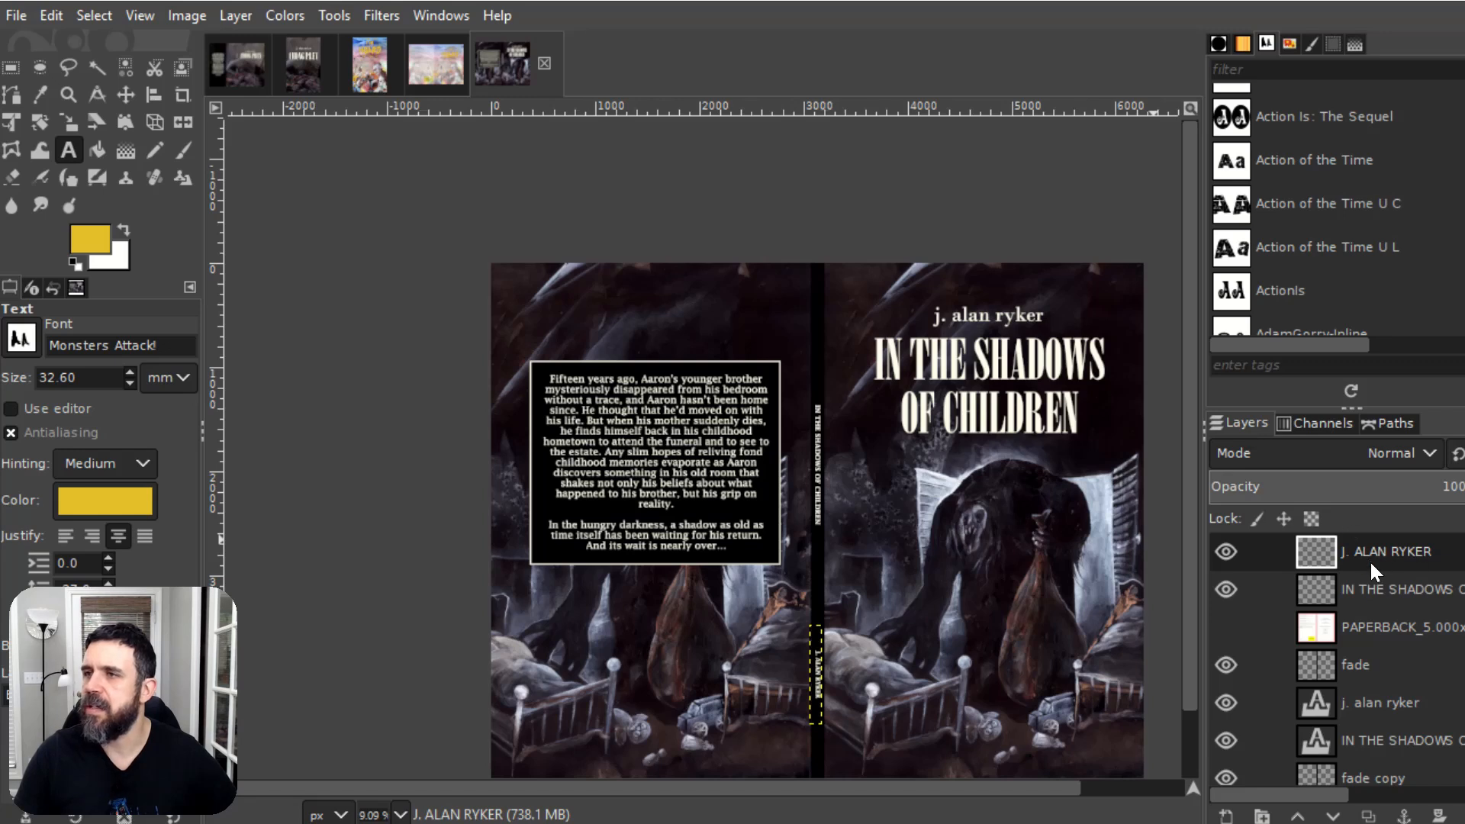
scroll(1427, 680, down, 3)
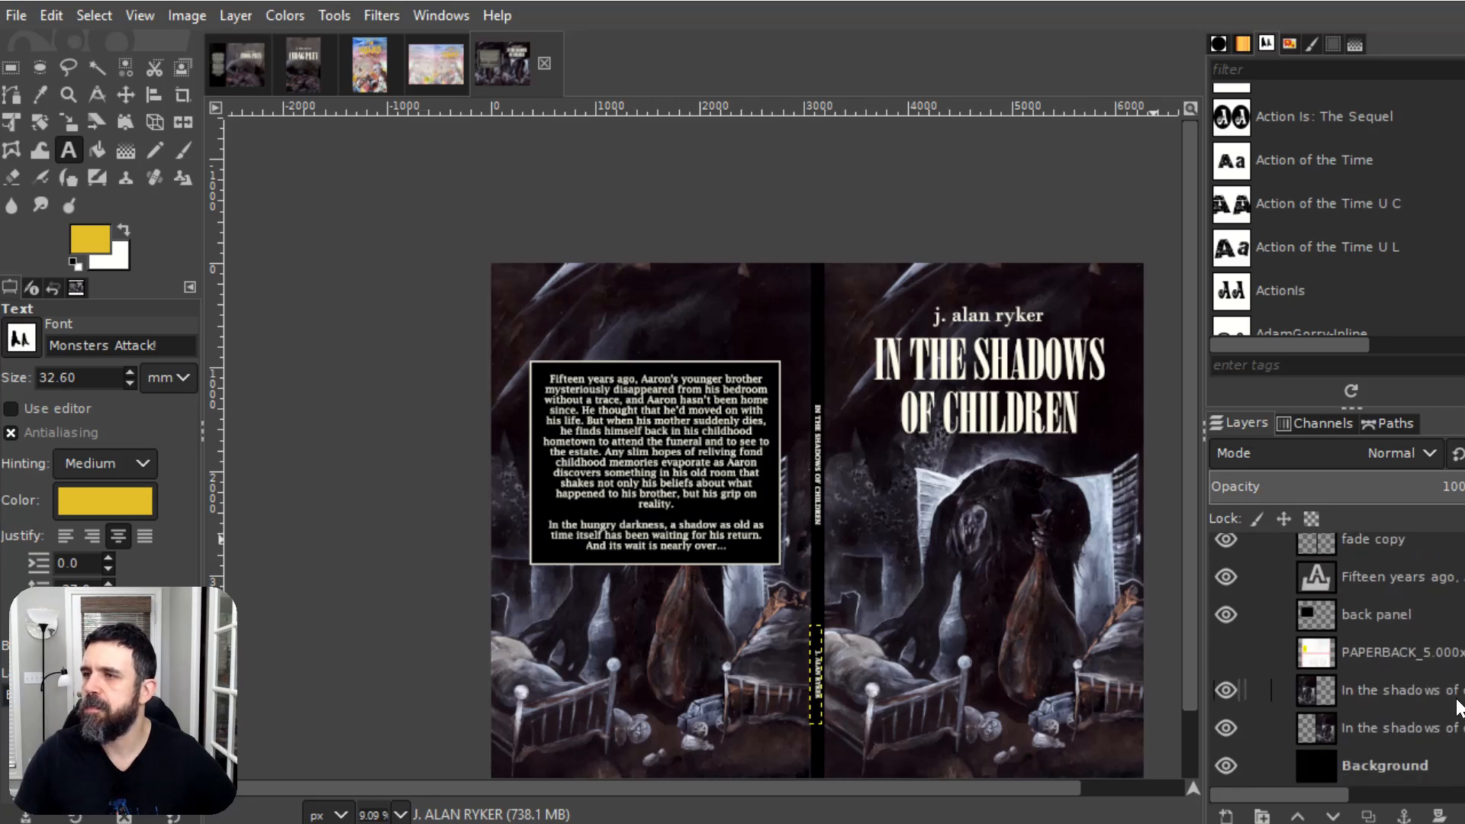
click(1380, 574)
click(638, 452)
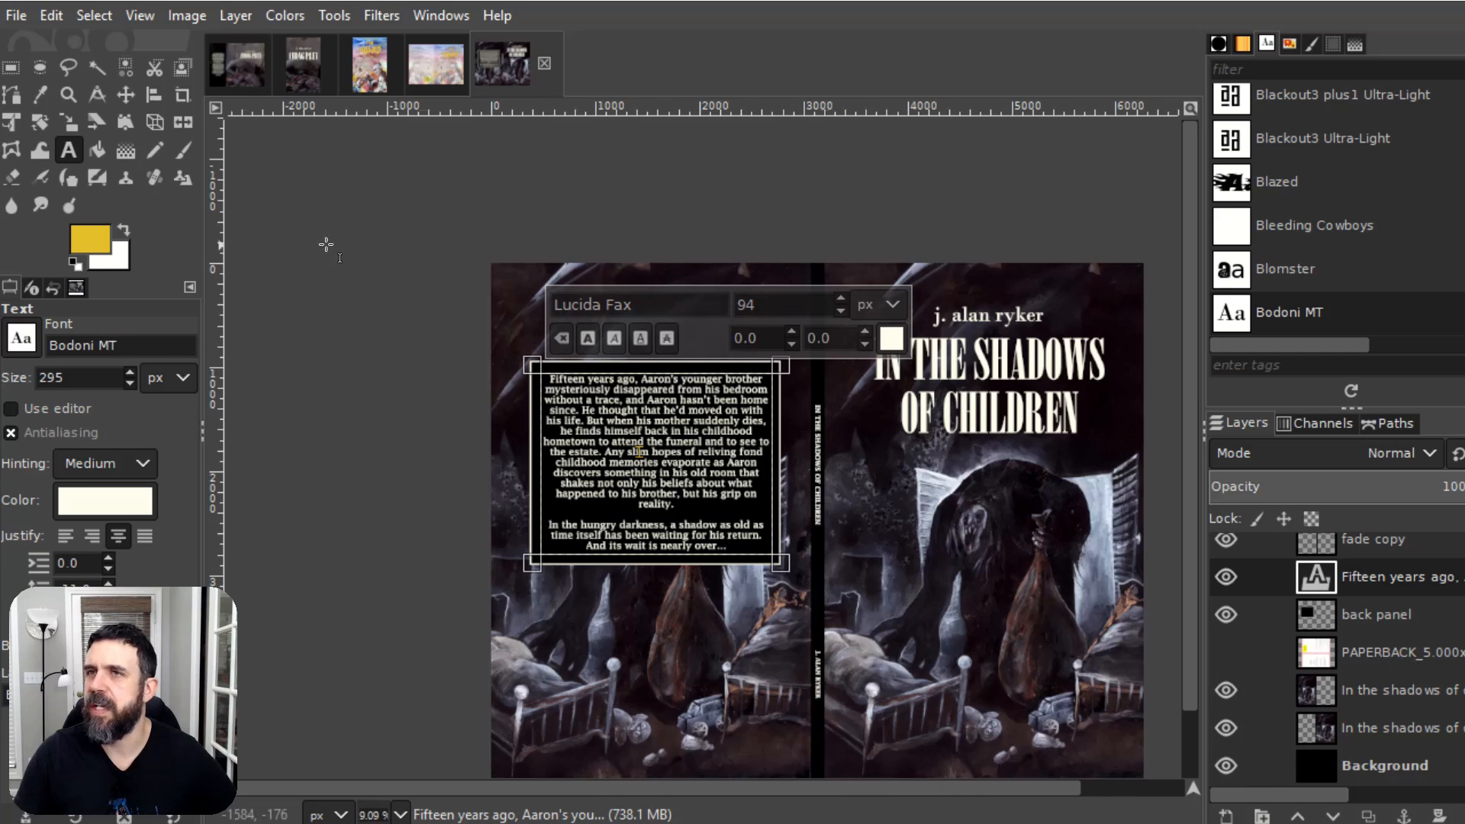
Step: Return to The Hoard cover and place the copied blurb in a Bodoni MT text box over the back-cover artwork
click(417, 63)
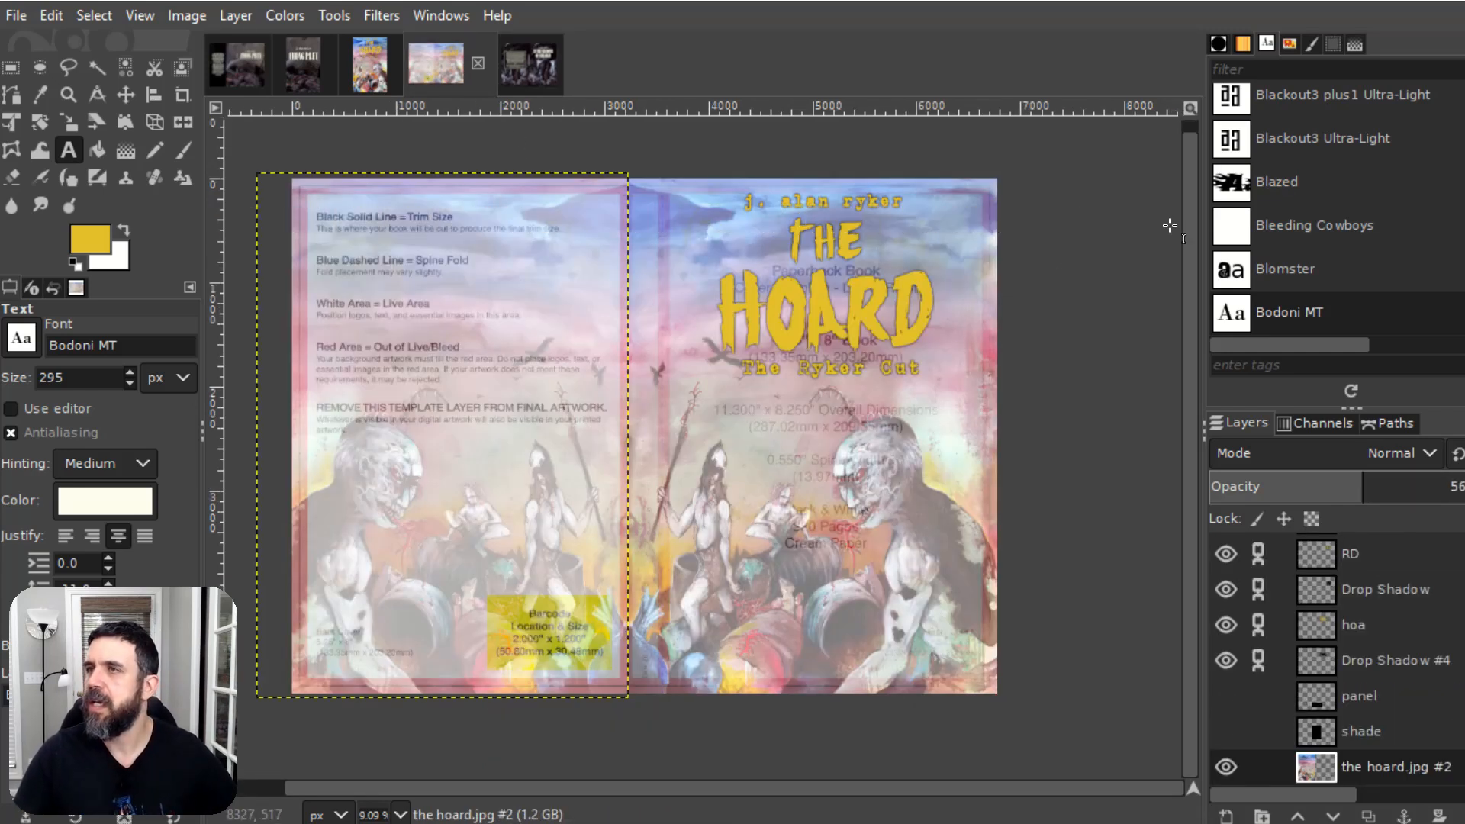
scroll(1312, 233, down, 1)
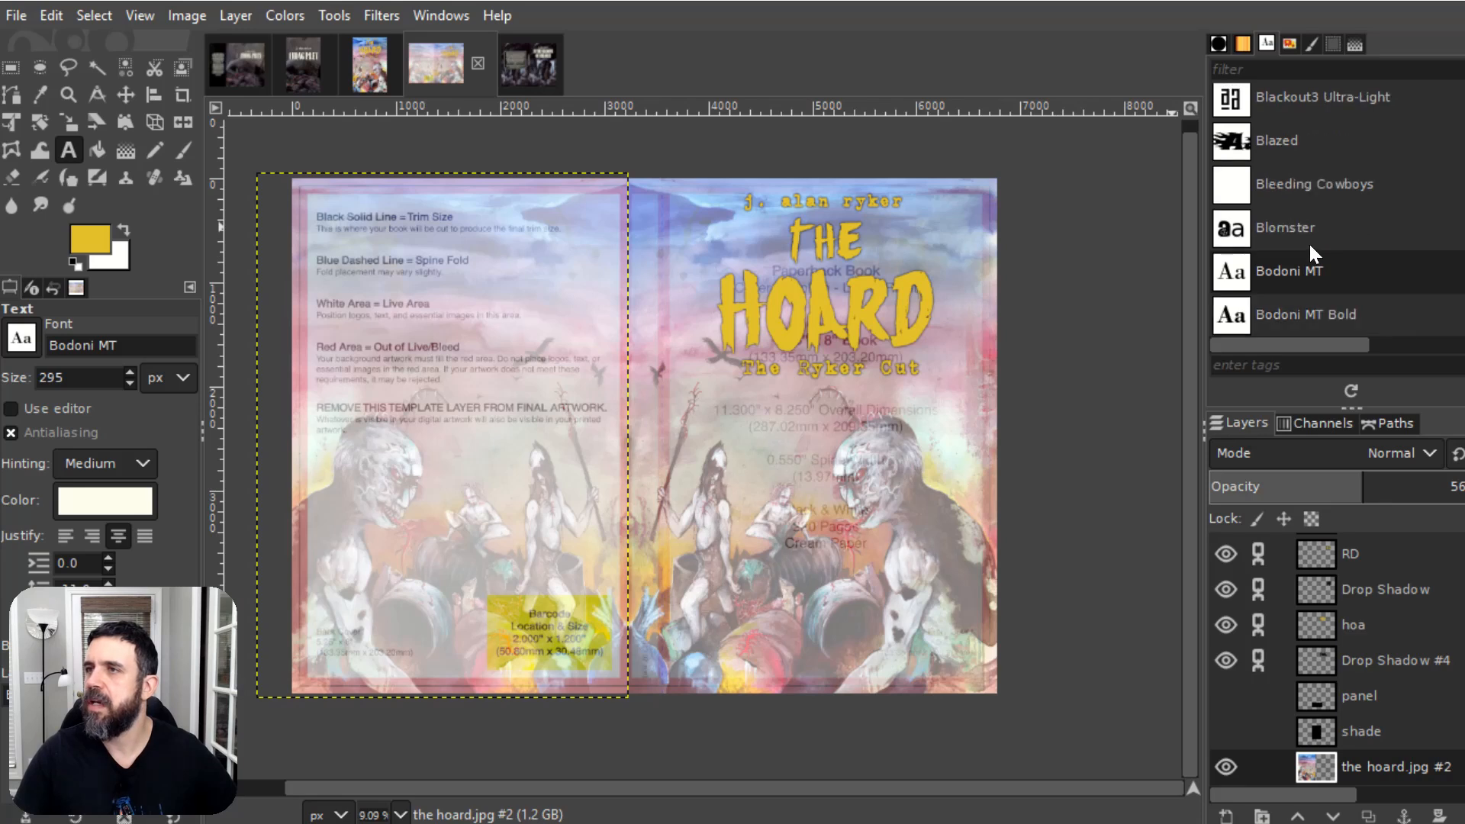
click(1326, 268)
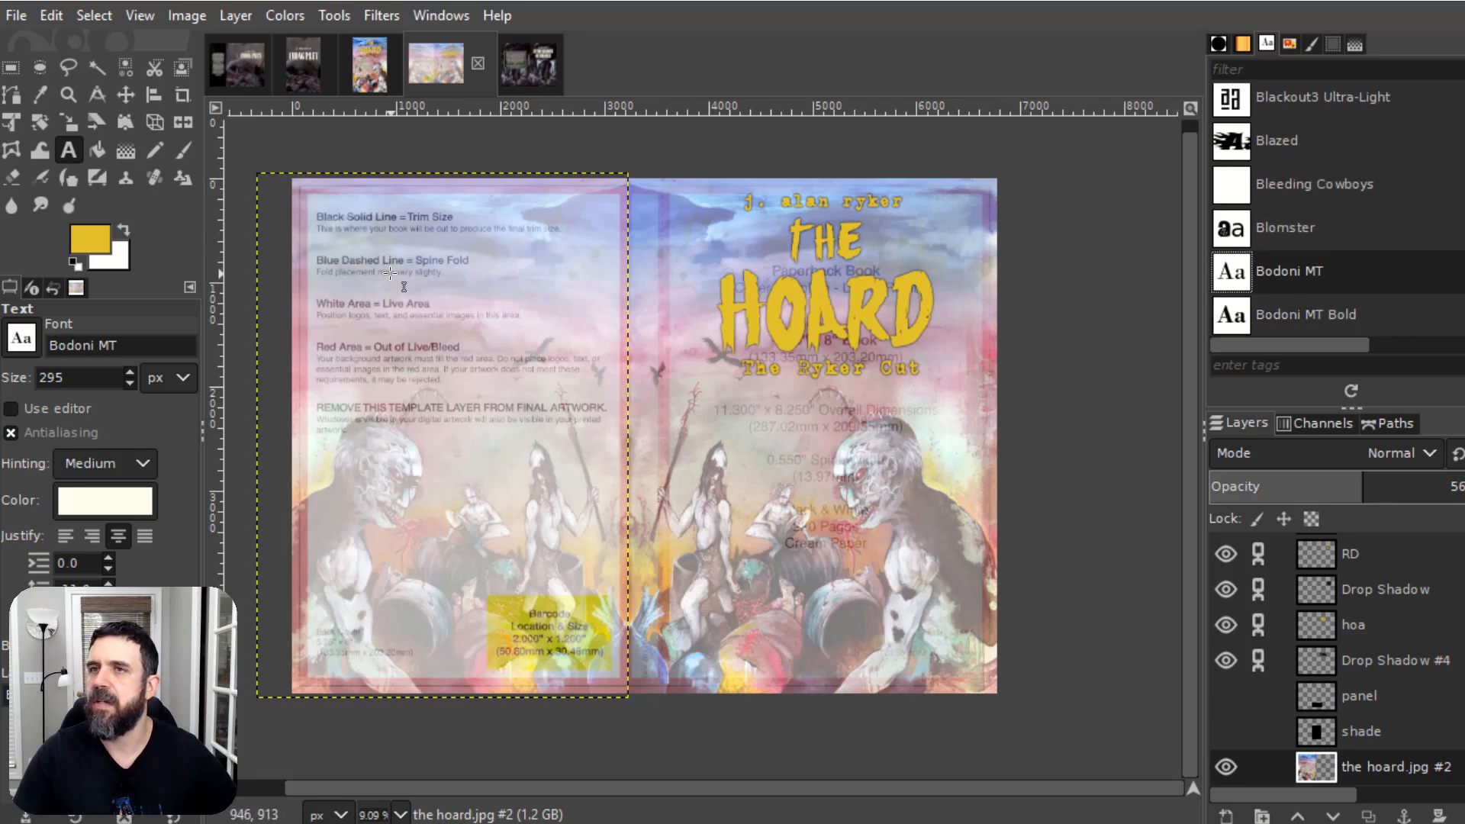
scroll(1397, 689, down, 3)
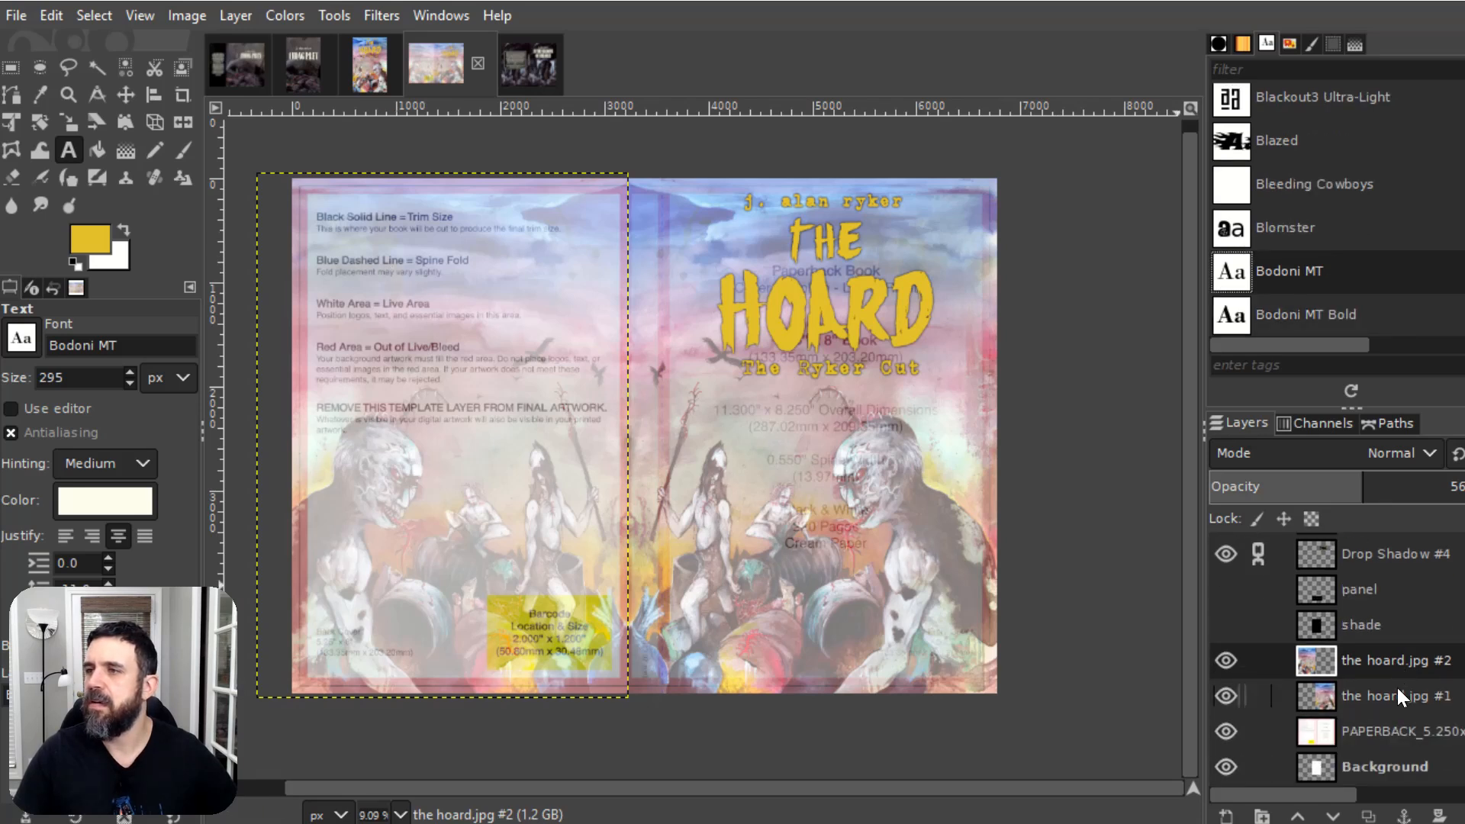
scroll(1398, 689, up, 5)
scroll(1399, 688, down, 5)
scroll(1398, 689, up, 5)
scroll(1397, 686, down, 4)
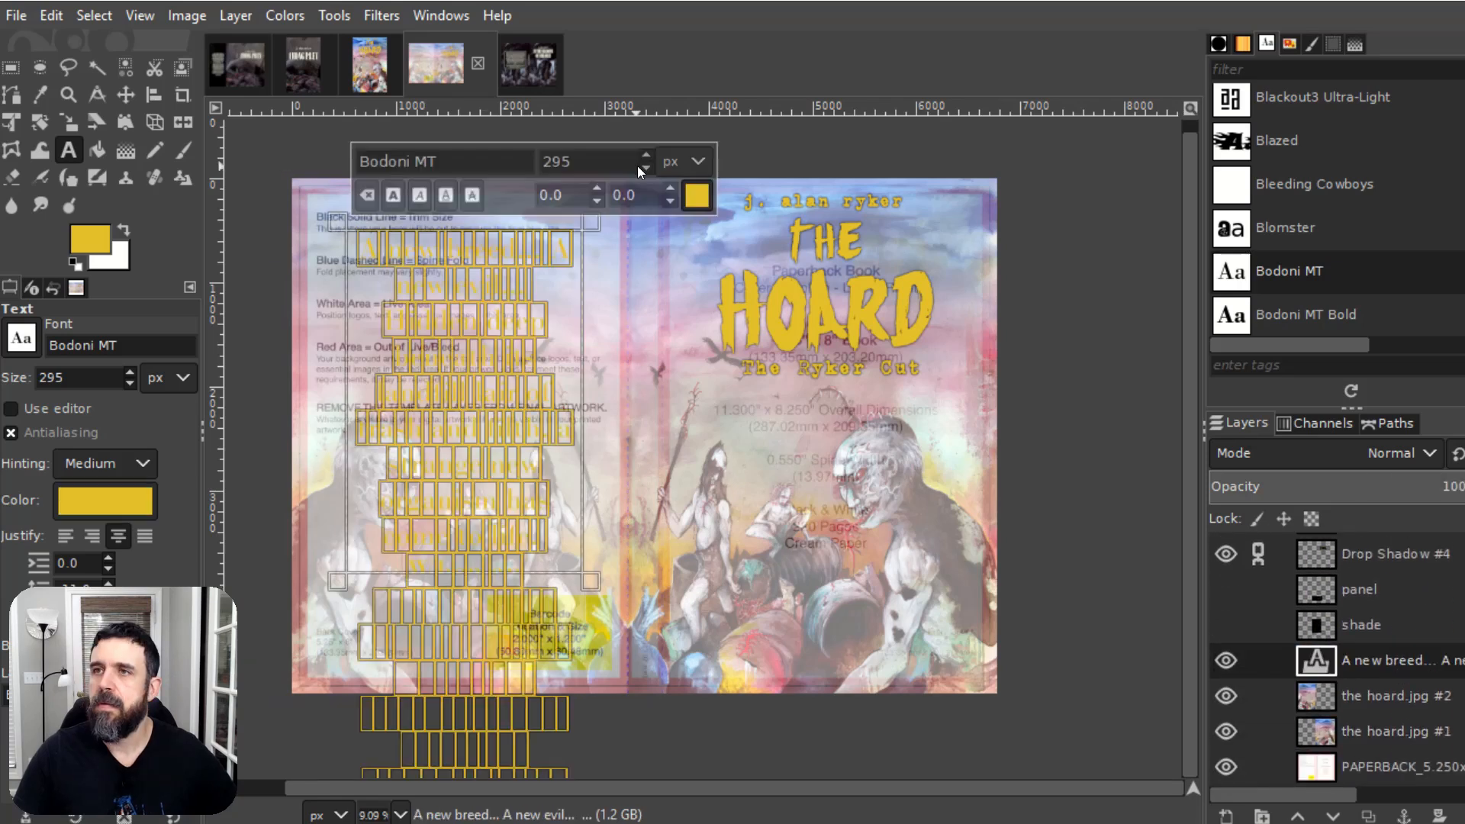
Step: Set the selected back-cover blurb text to 95 px and change its color to black
click(546, 162)
key(BackSpace)
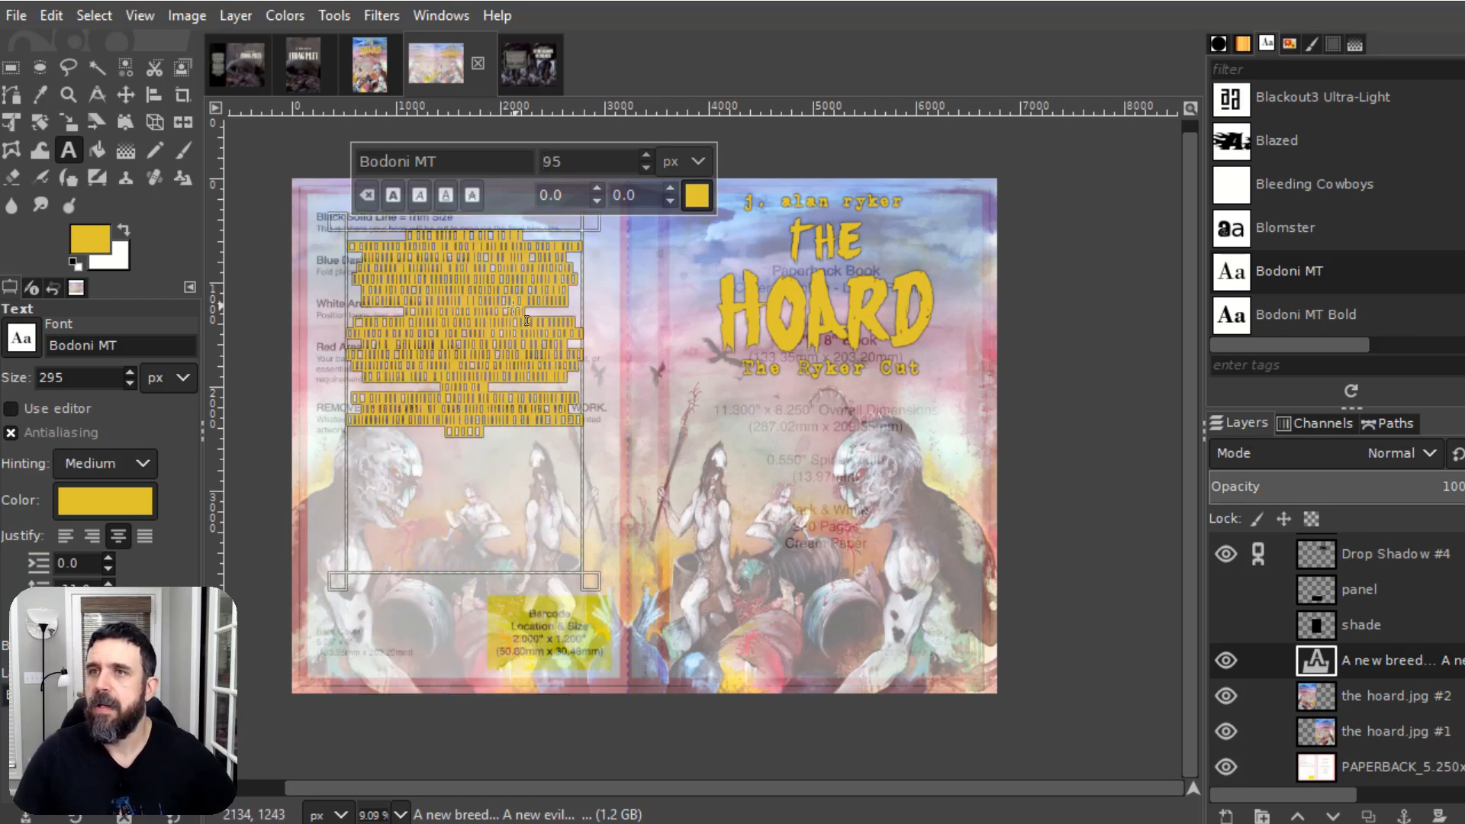
click(696, 196)
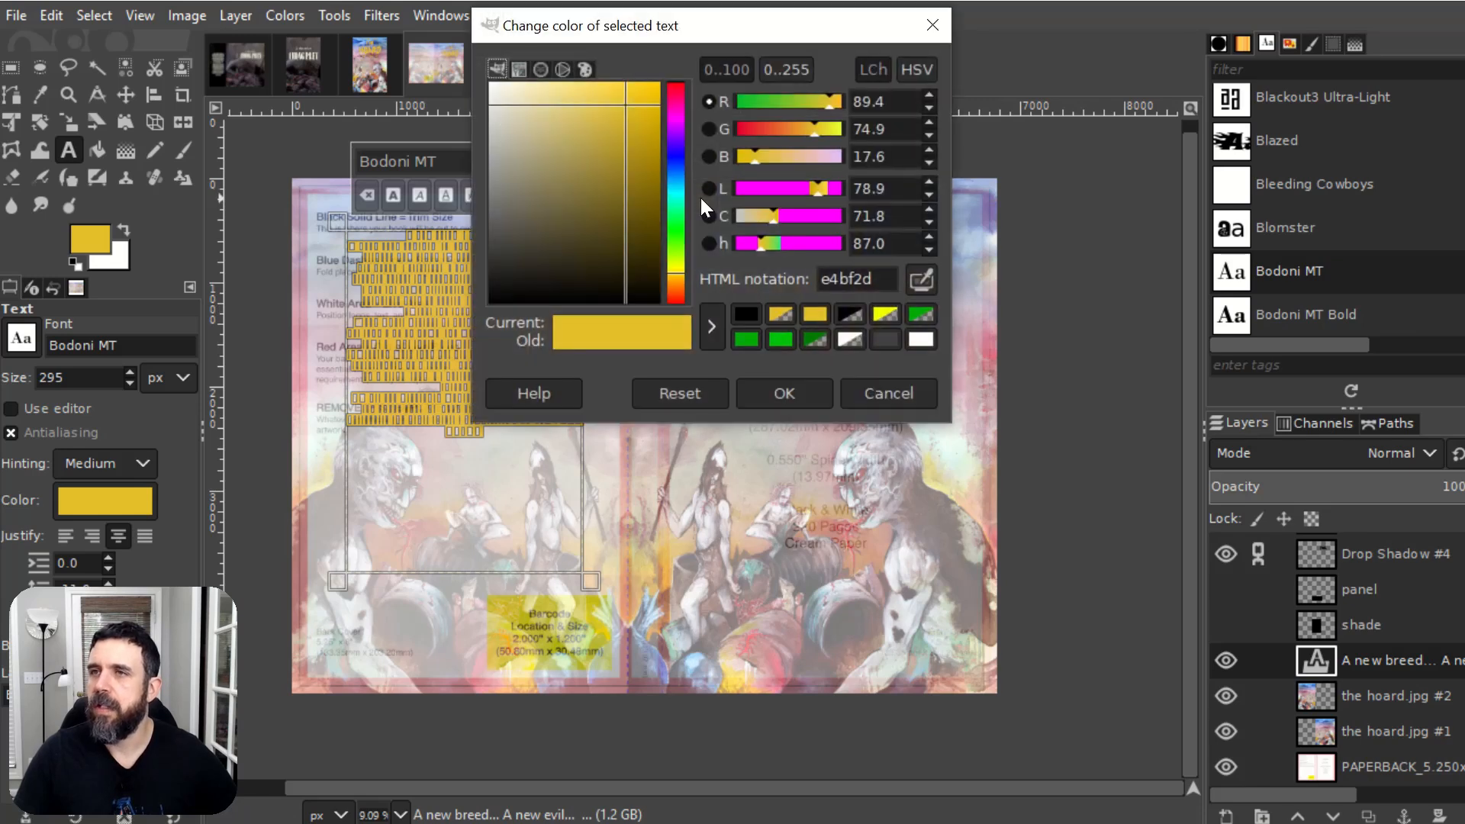
click(745, 313)
click(782, 395)
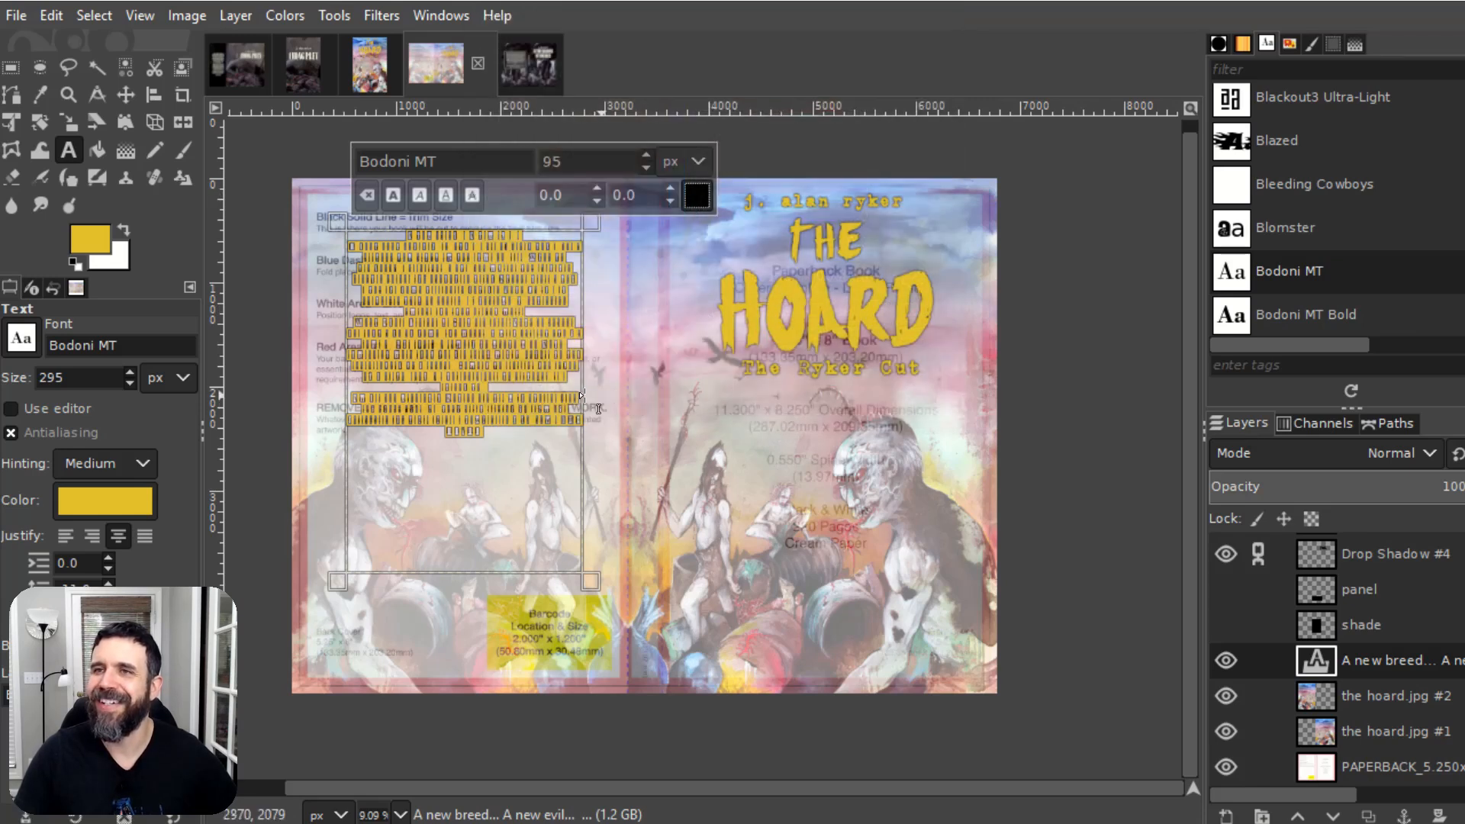
scroll(581, 396, up, 4)
scroll(509, 380, down, 3)
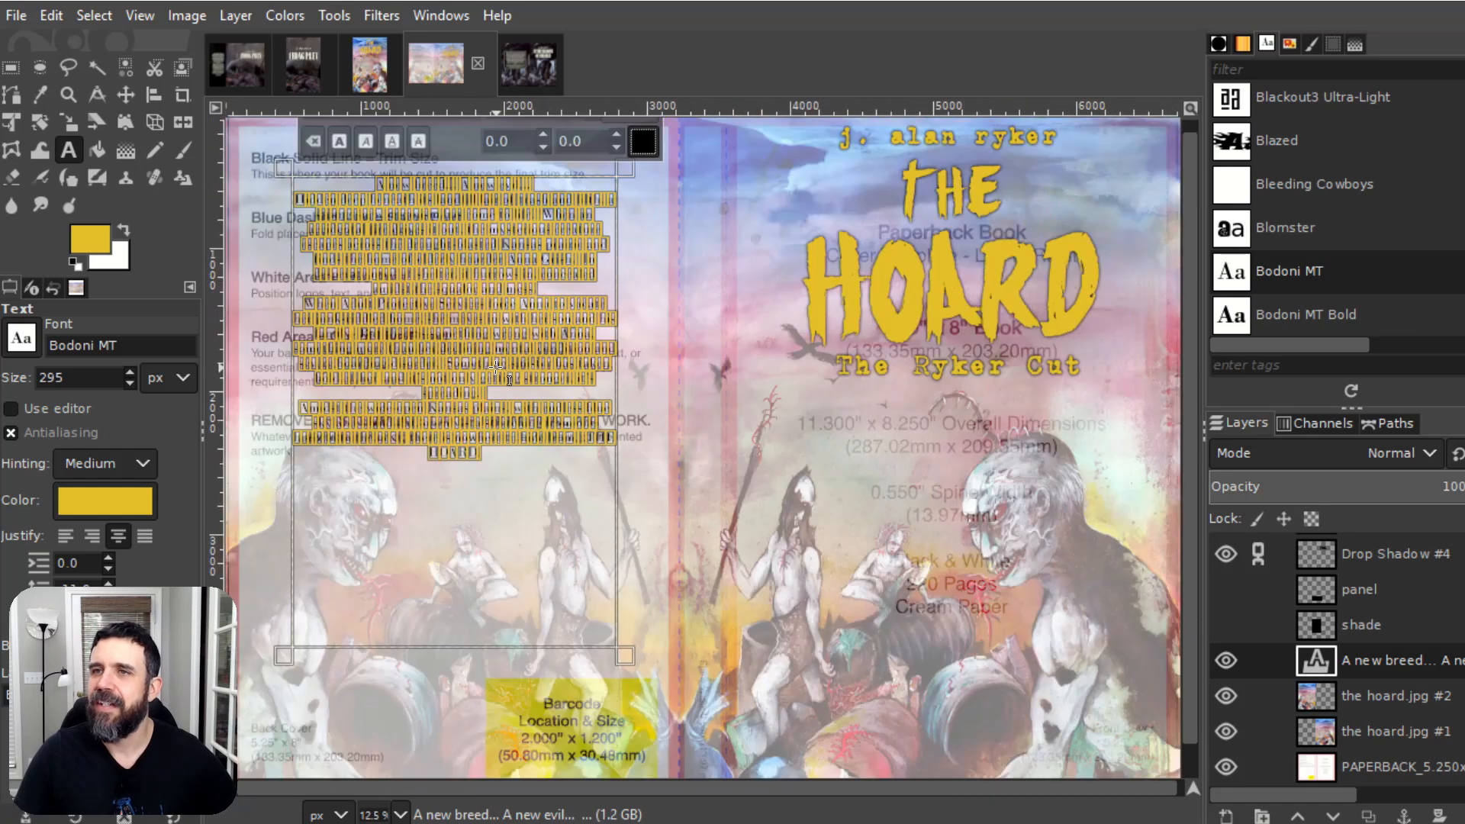
Step: Raise the opacity of the mirrored back-cover artwork layer, the hoard.jpg #2, to 100
scroll(509, 379, up, 2)
scroll(509, 379, up, 1)
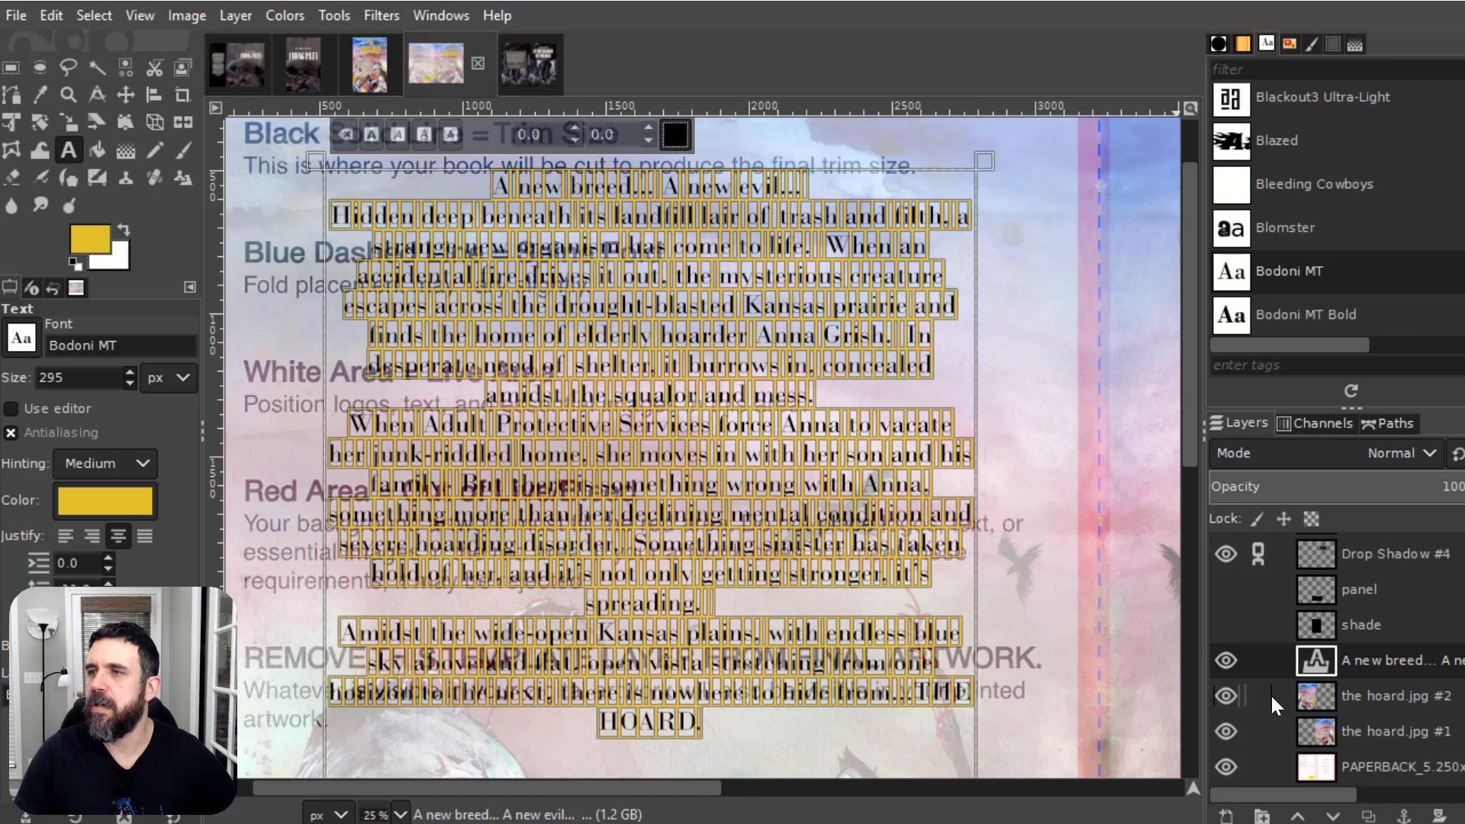
click(1349, 696)
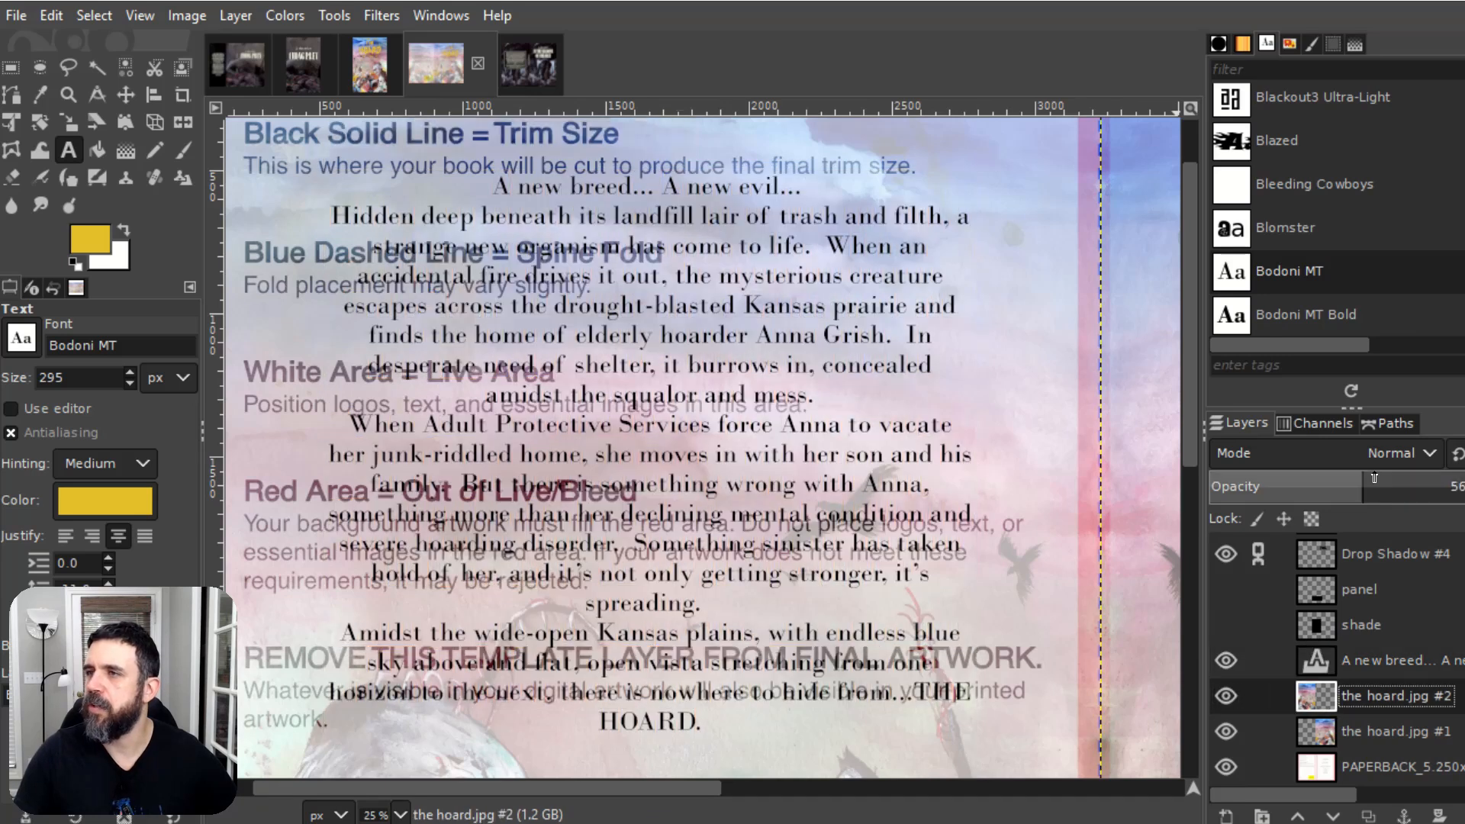
drag(1447, 486, 1464, 486)
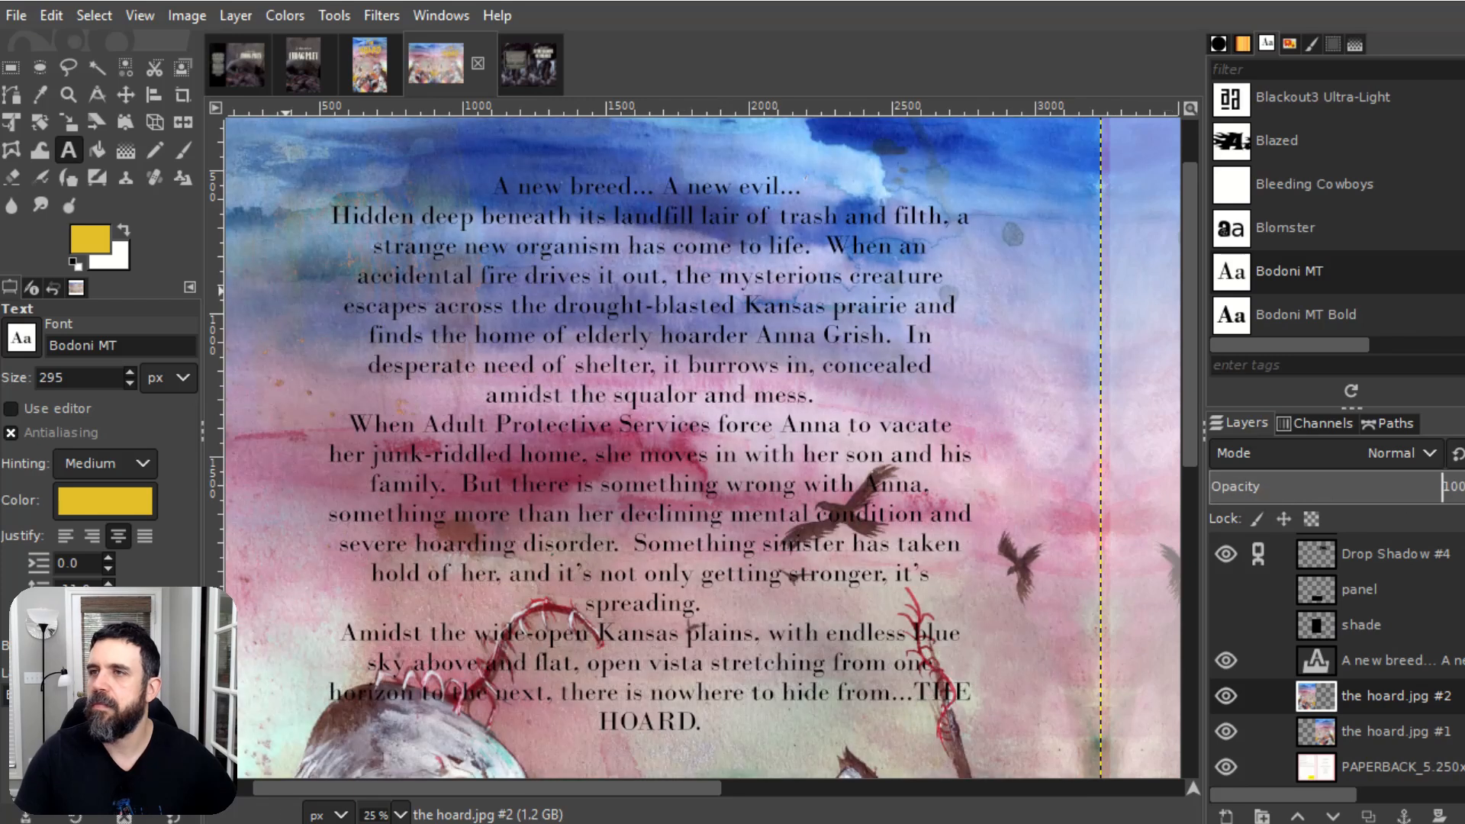
Step: Move the back-cover blurb text slightly upward, closer to the top edge of the cover
scroll(811, 671, down, 2)
mouse_move(1190, 344)
mouse_down()
mouse_move(1201, 383)
mouse_move(1200, 354)
mouse_up()
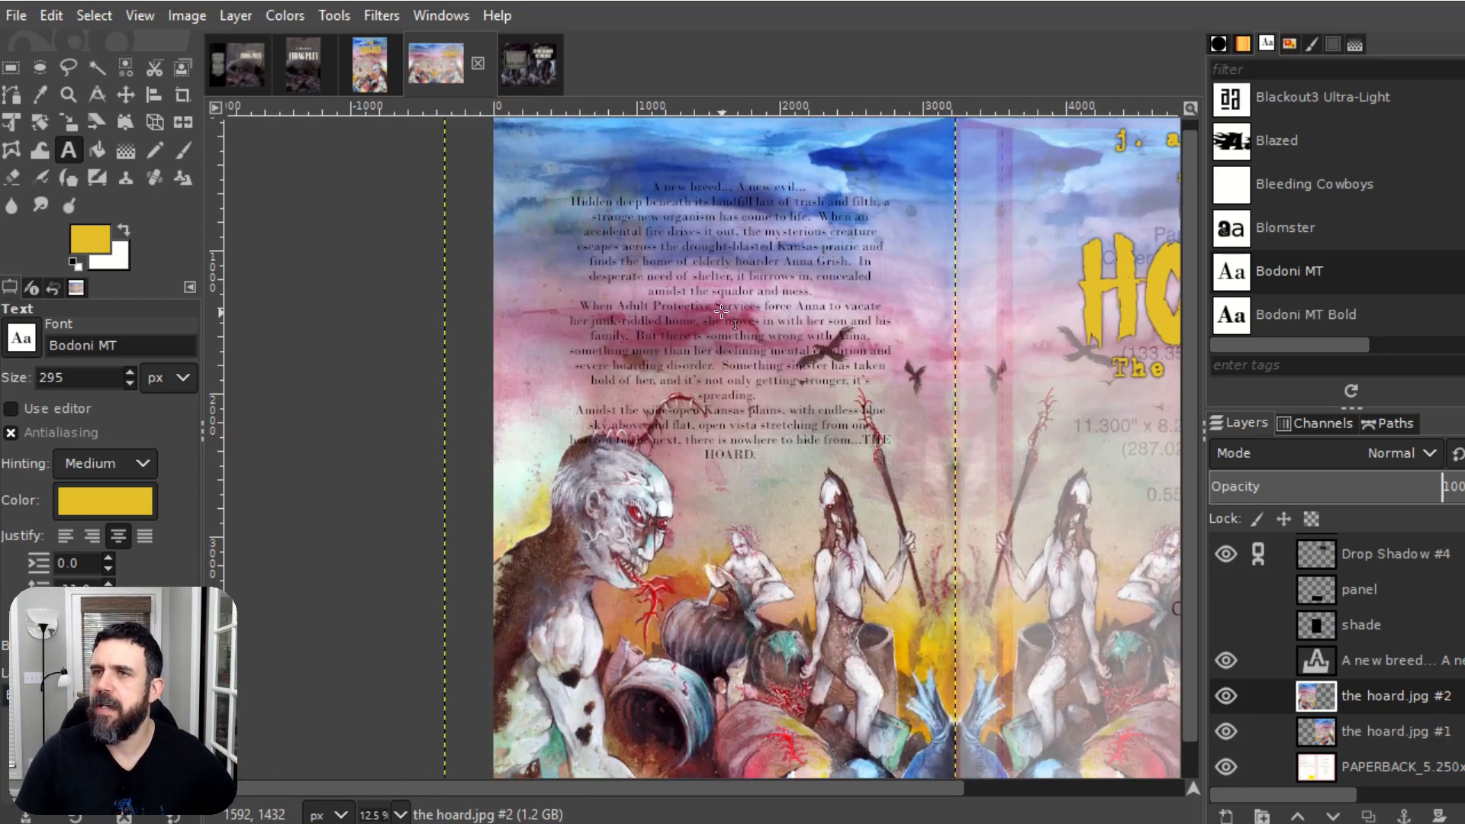
scroll(807, 255, up, 1)
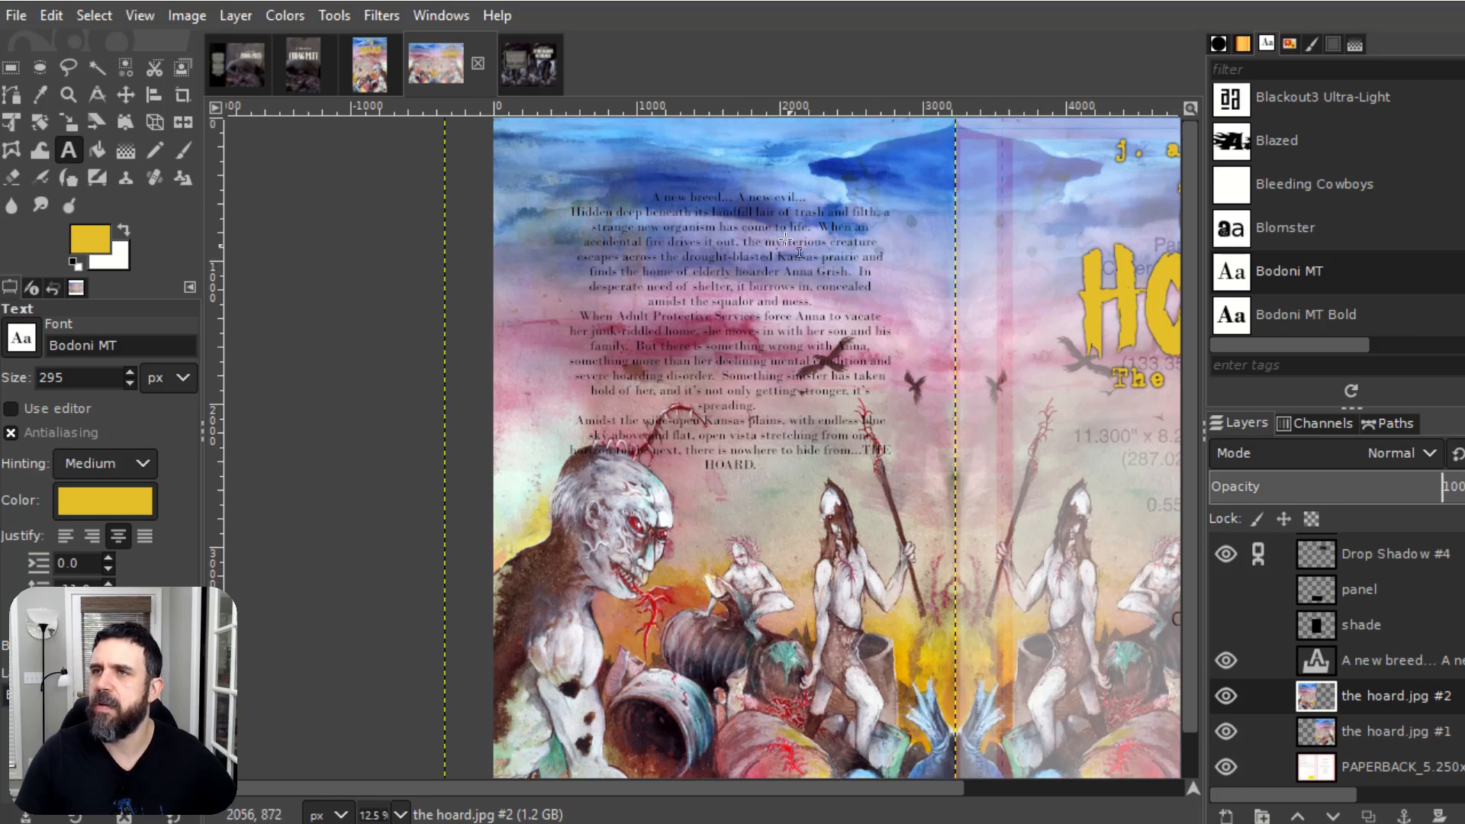
scroll(683, 198, up, 2)
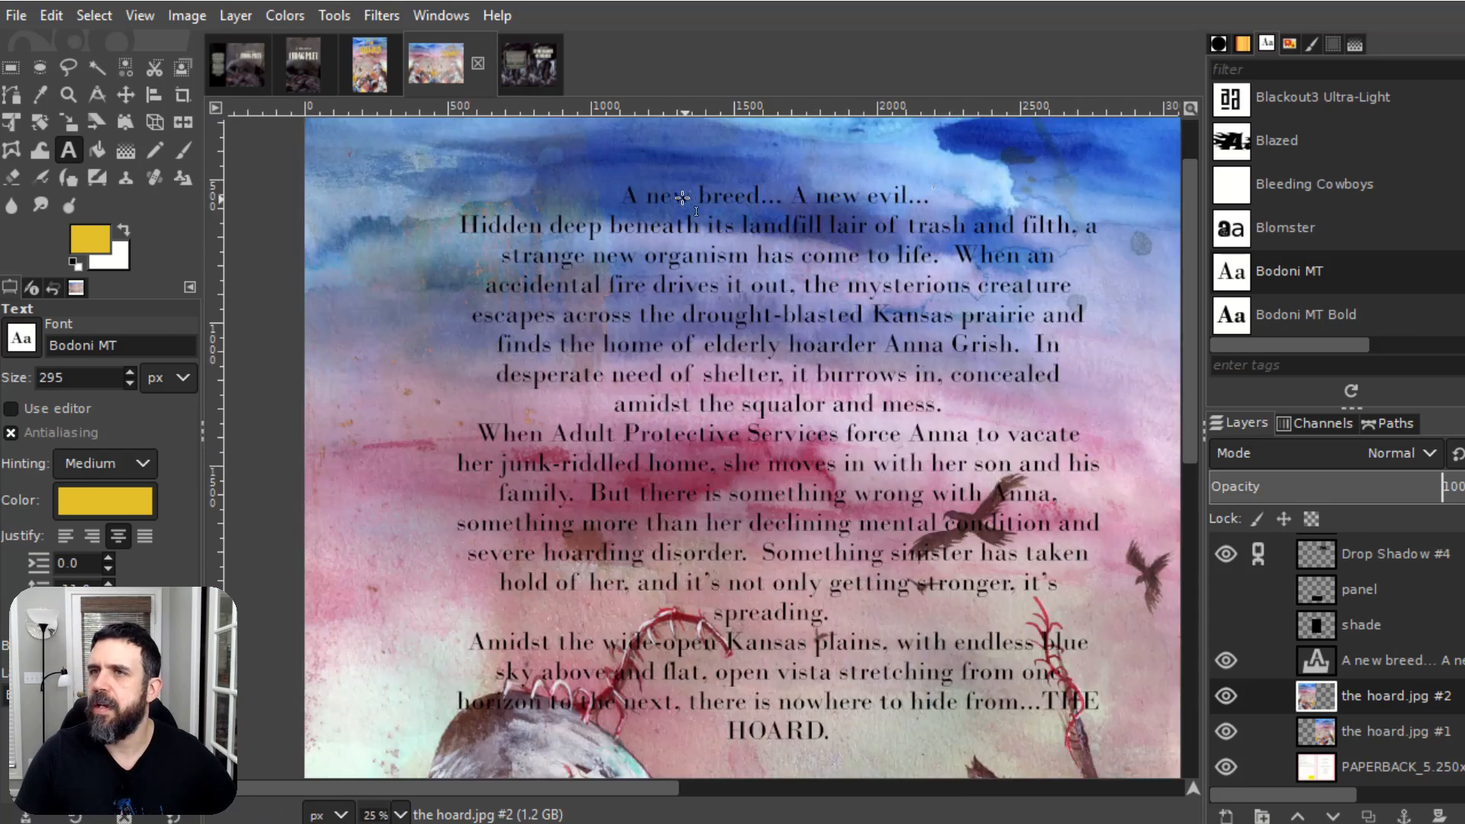
key(m)
scroll(755, 195, up, 2)
drag(757, 186, 754, 143)
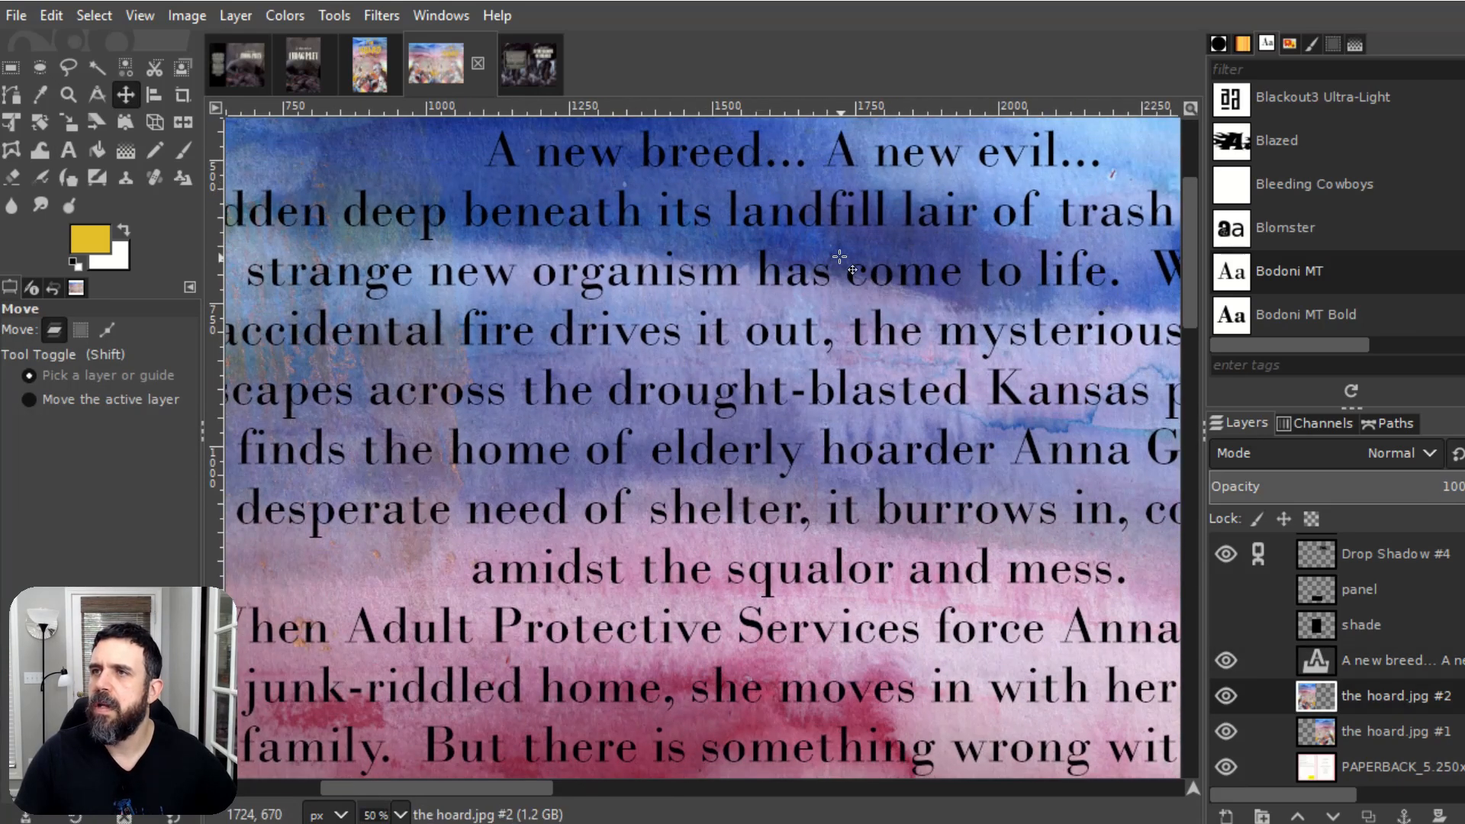
scroll(841, 263, down, 3)
scroll(822, 223, up, 1)
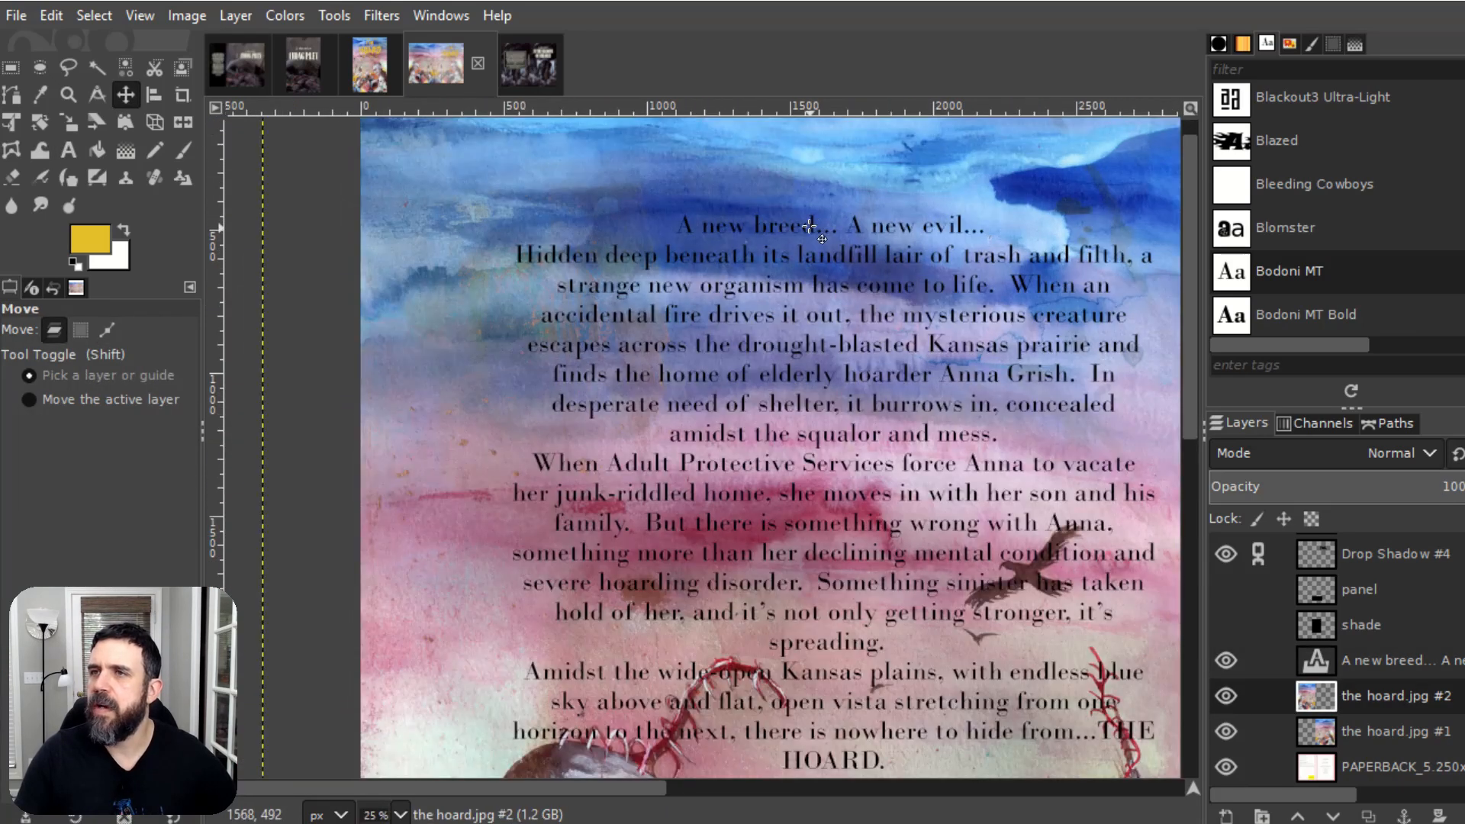
drag(815, 223, 811, 183)
scroll(906, 504, down, 2)
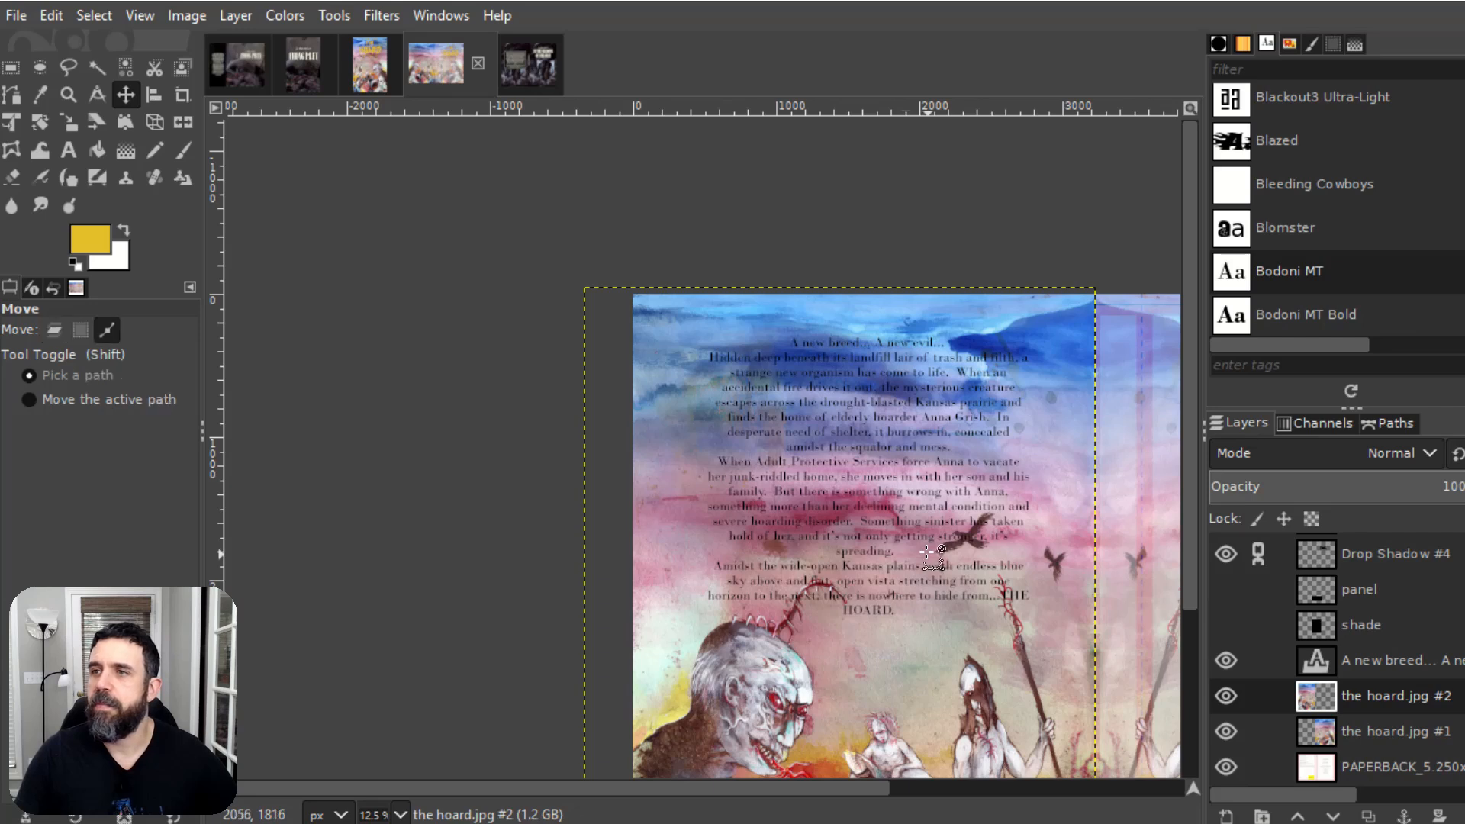
scroll(929, 551, up, 1)
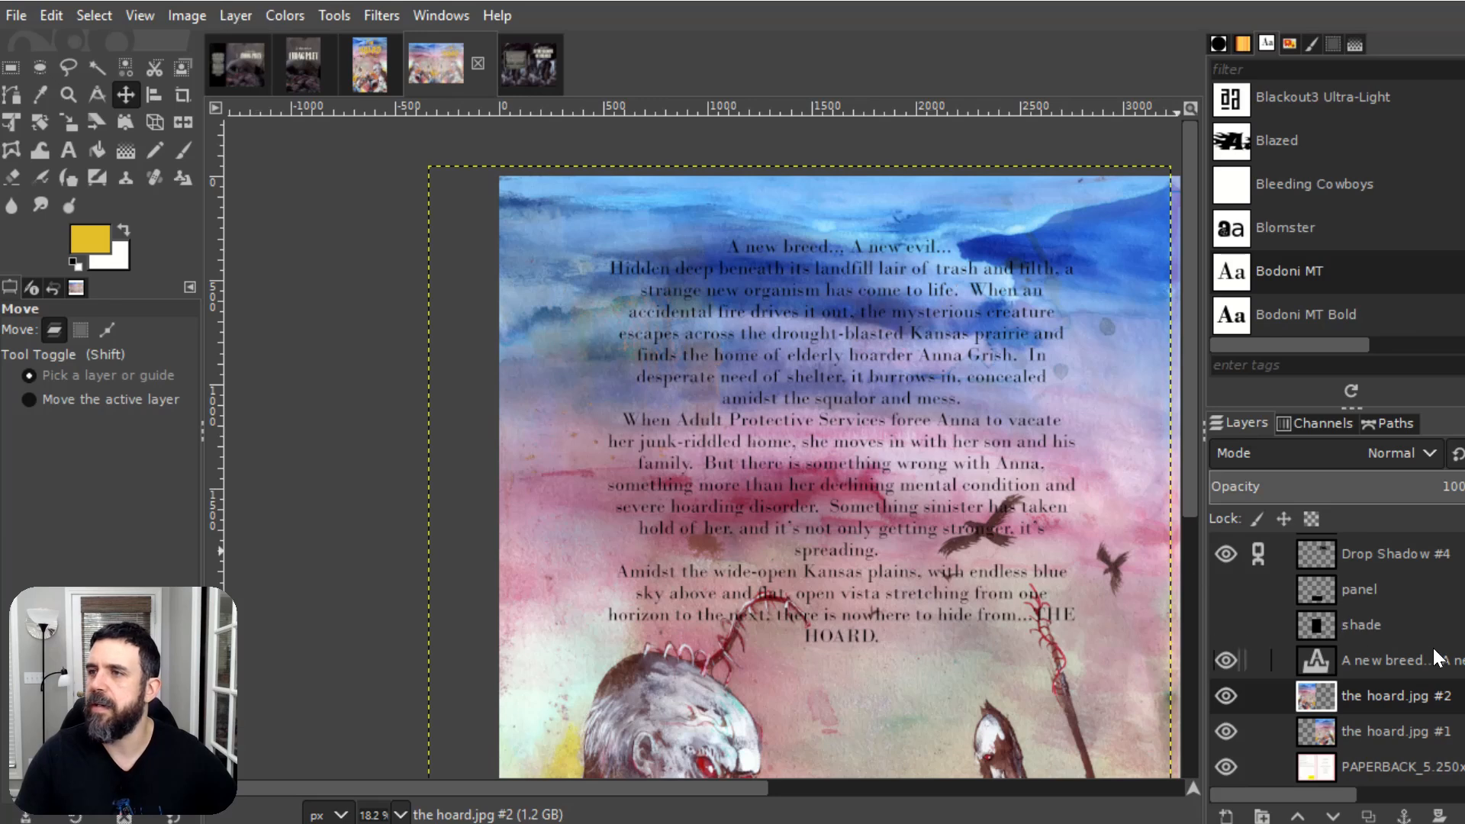
Step: Create a white-filled layer named border above the hoard.jpg #2, sized 2783 by 2950 px at 45 opacity
click(236, 15)
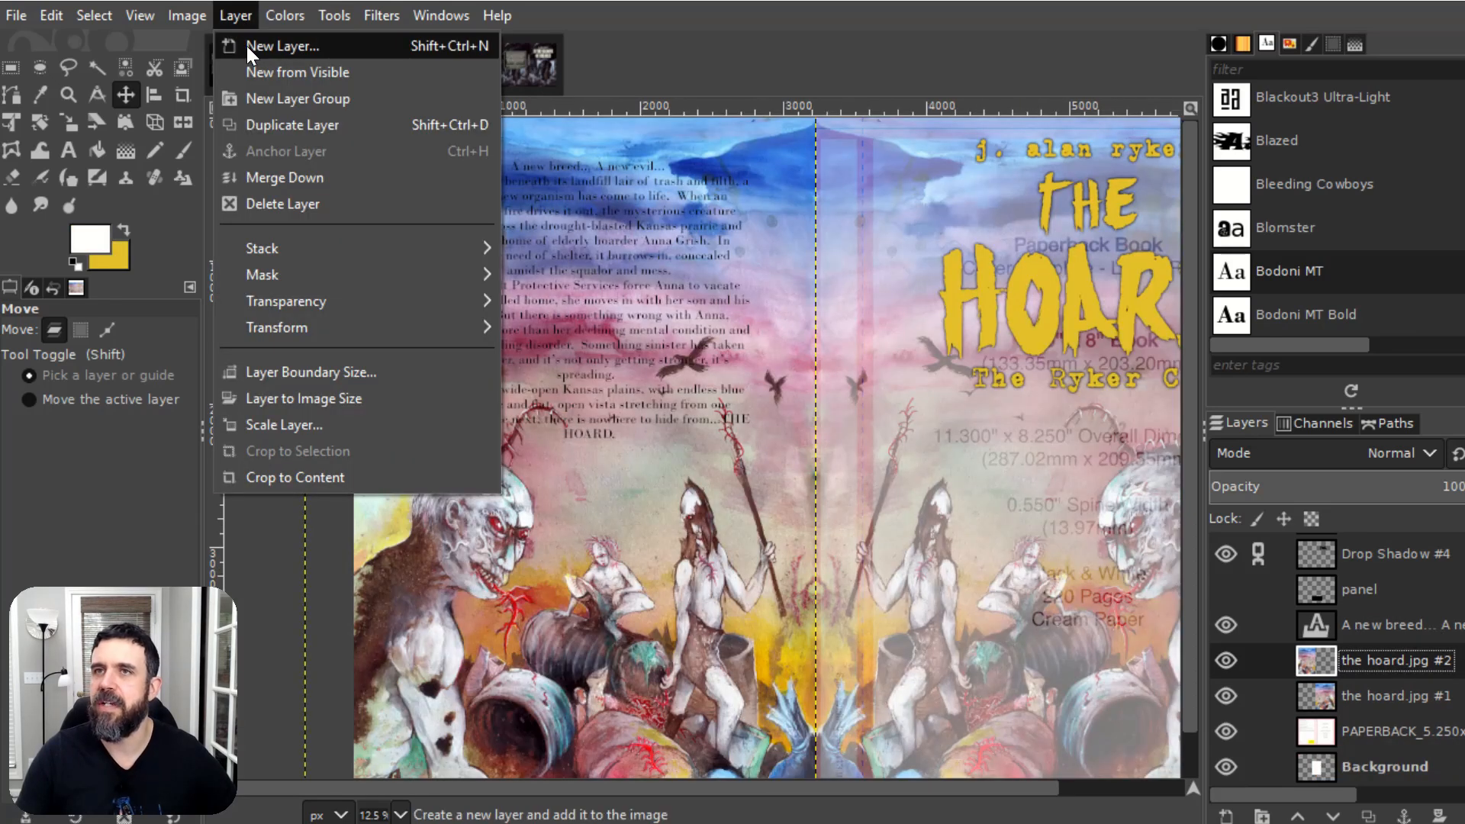
click(246, 46)
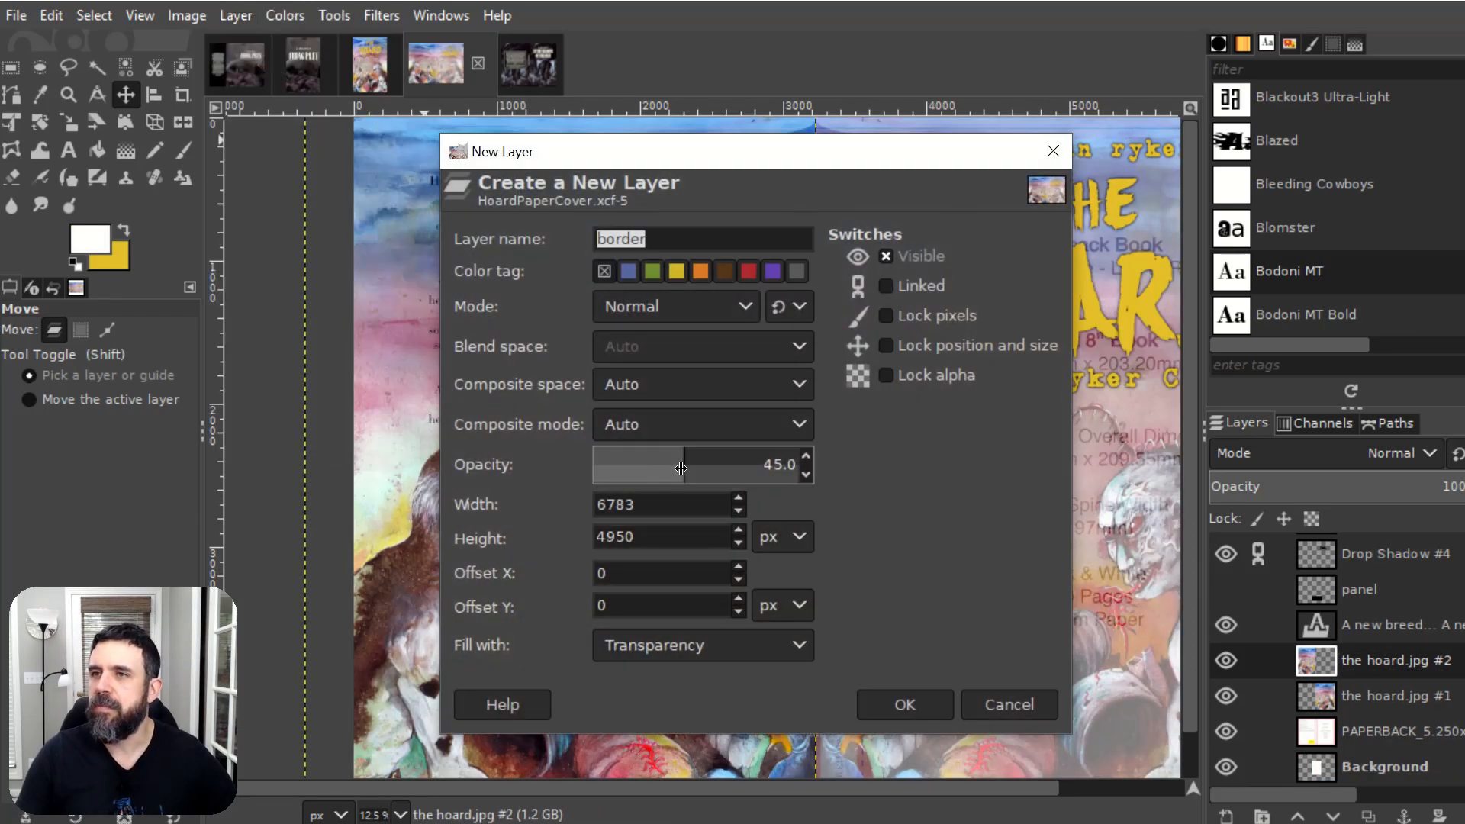
click(687, 645)
click(626, 611)
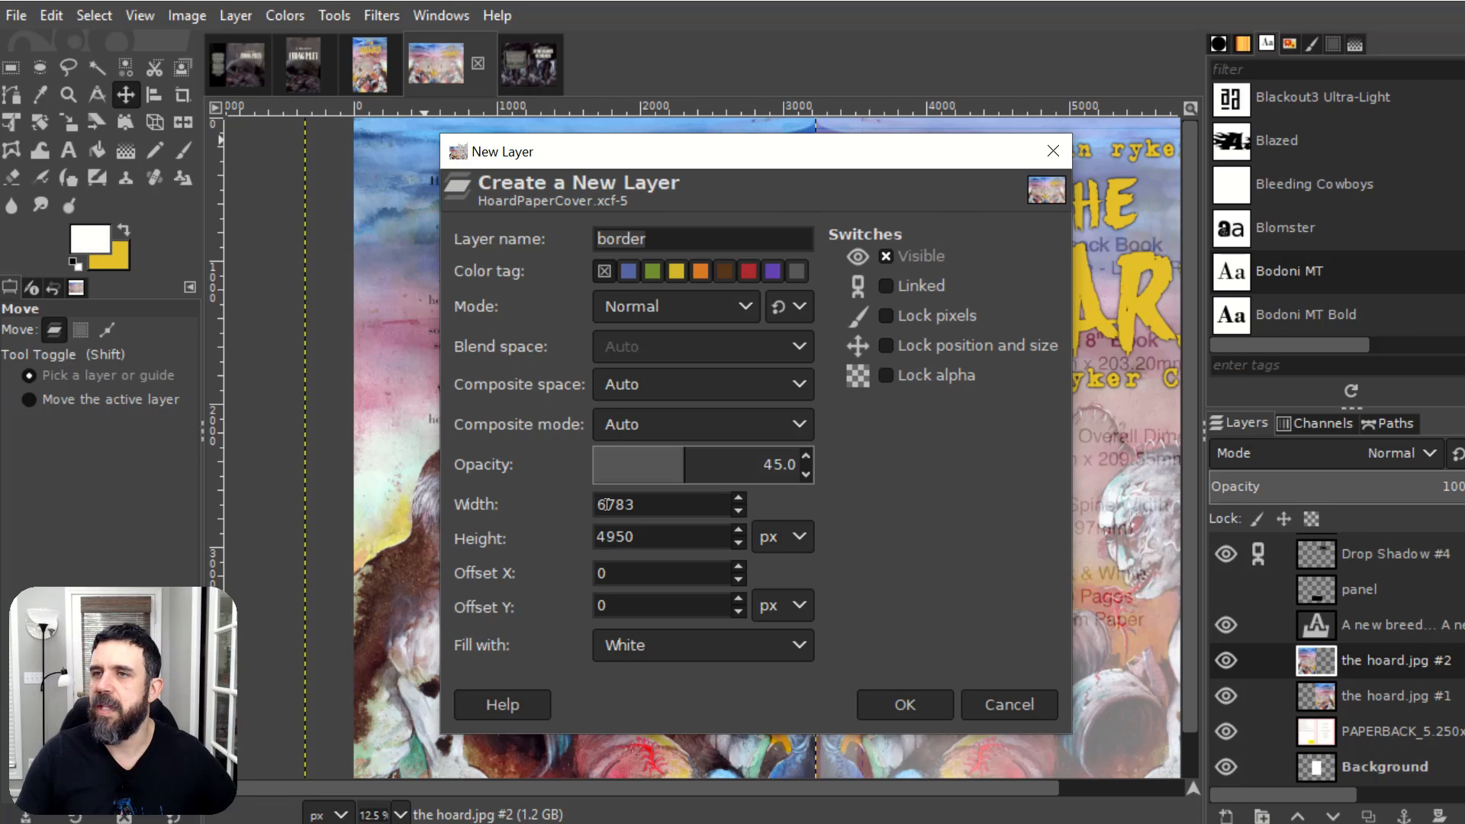
click(606, 504)
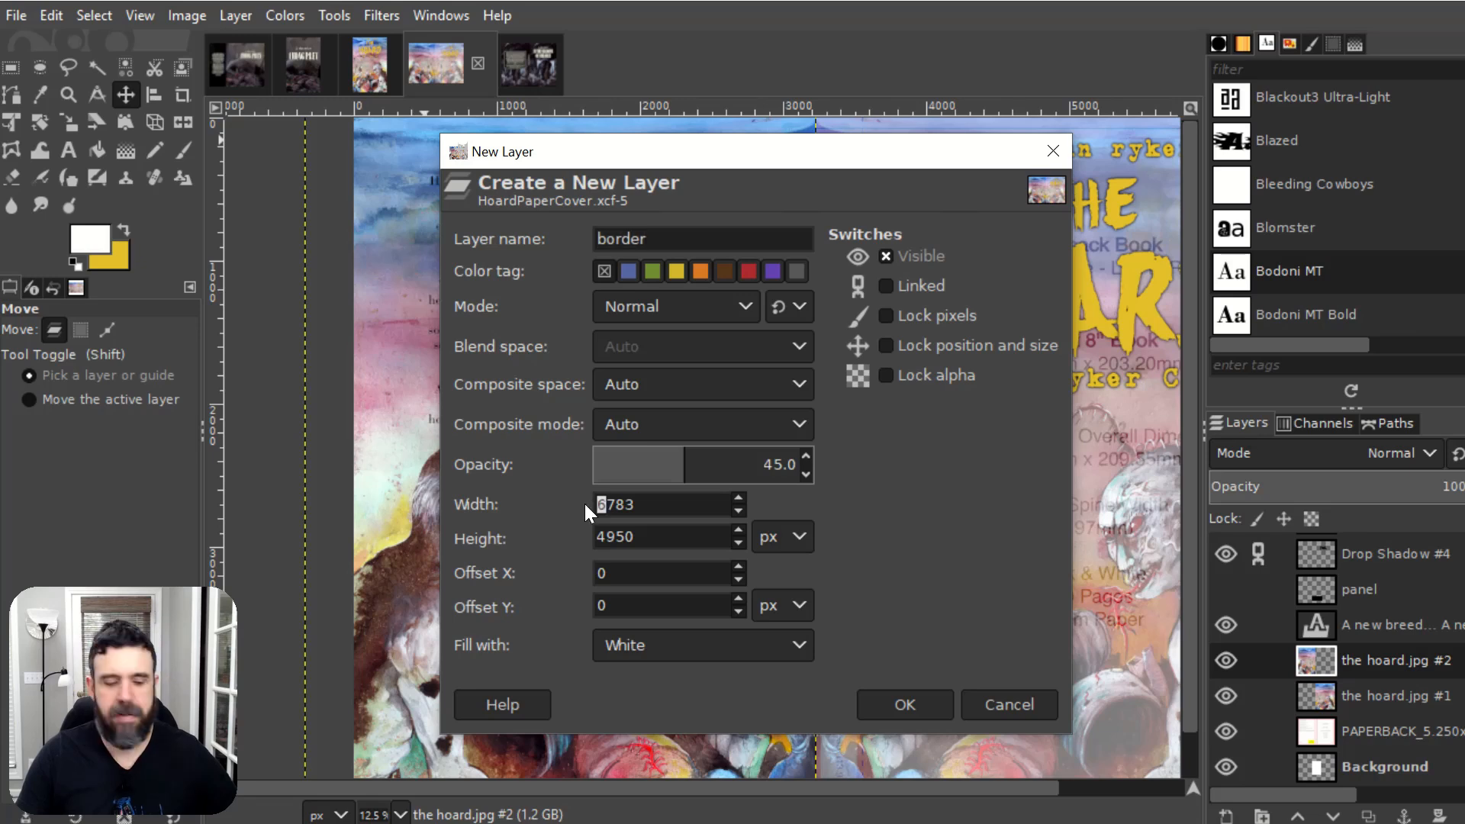
key(BackSpace)
text(2)
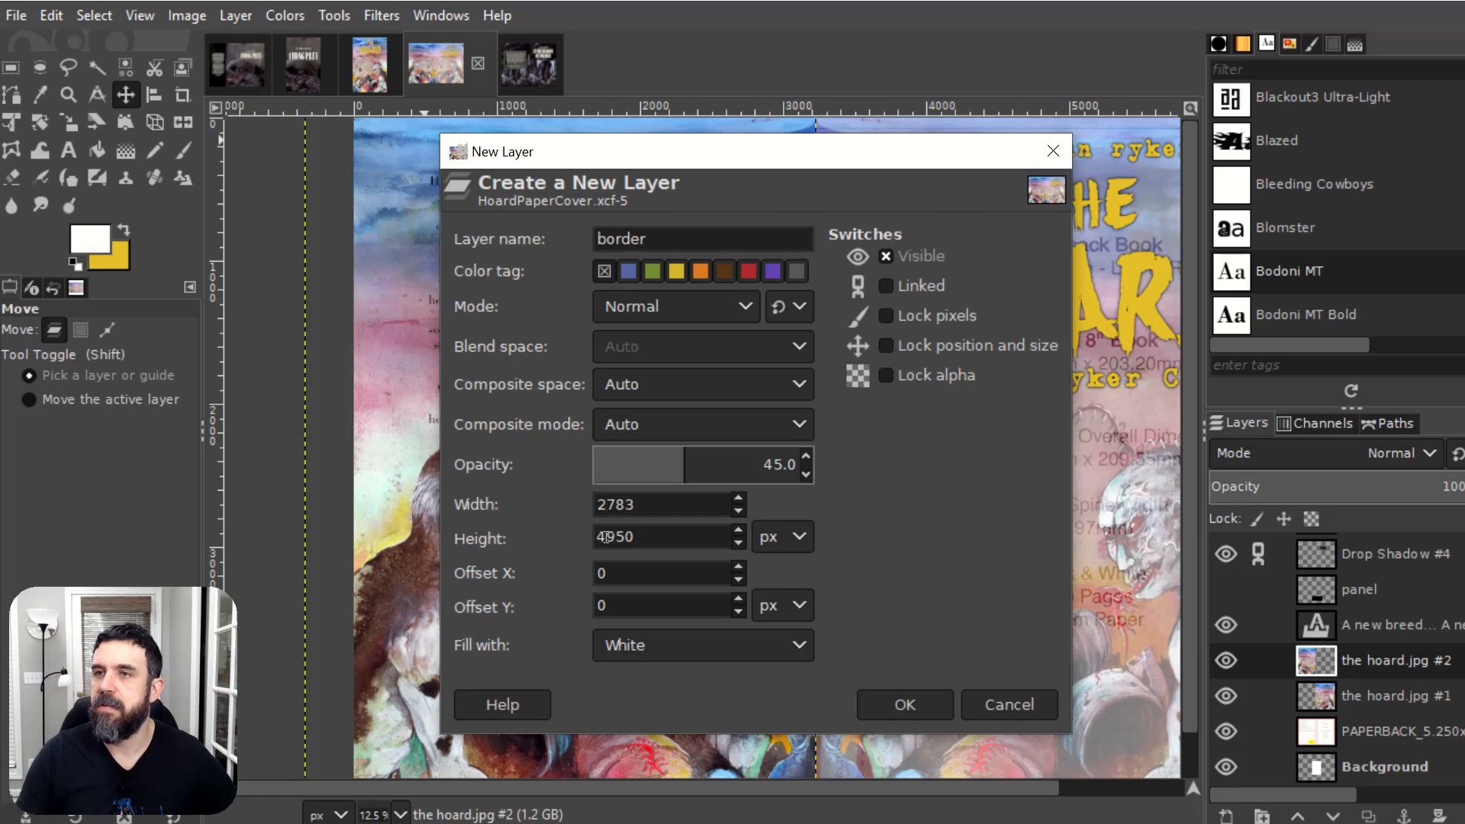
drag(606, 537, 599, 537)
text(2)
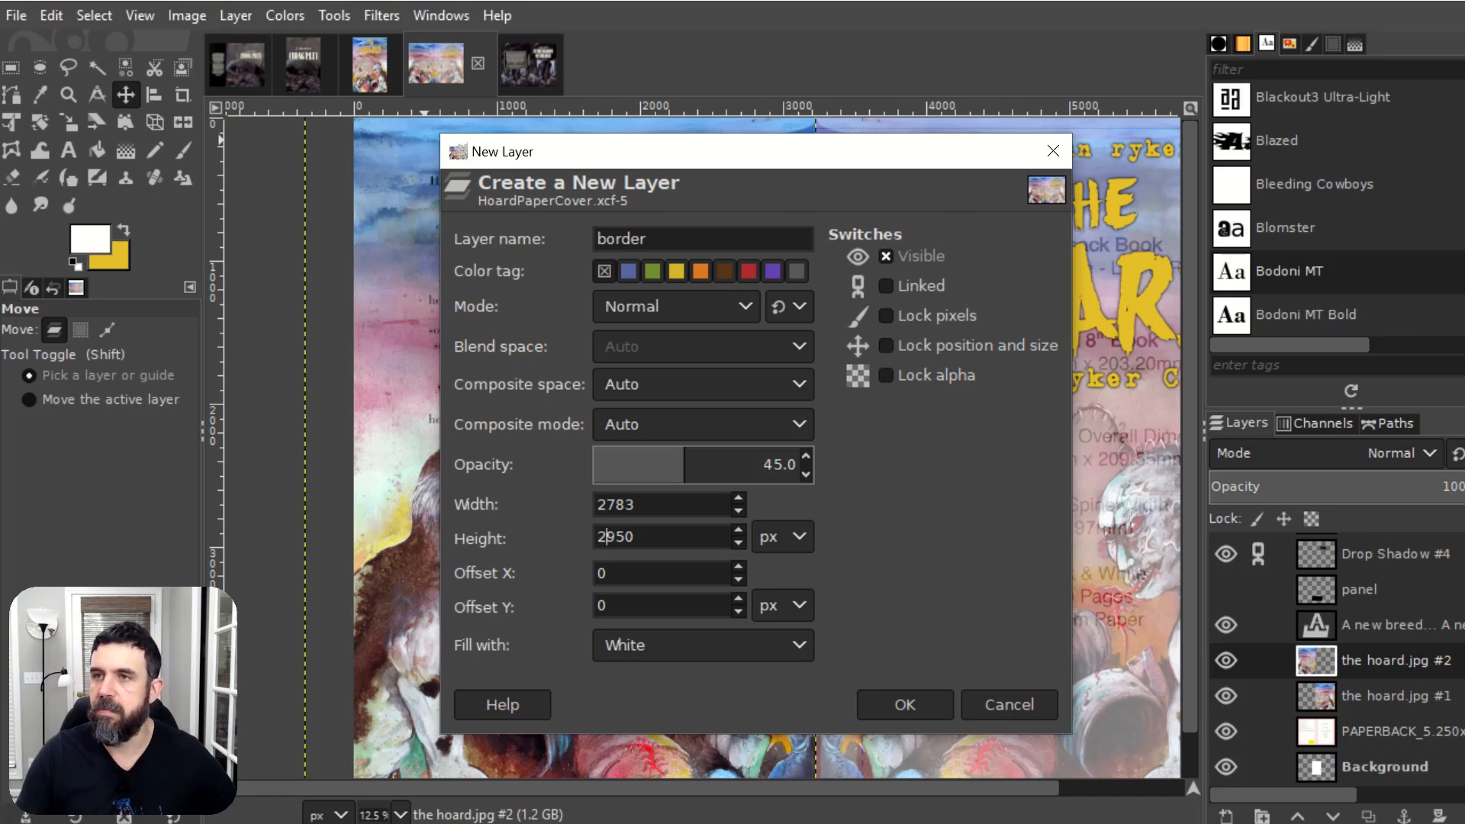
click(893, 705)
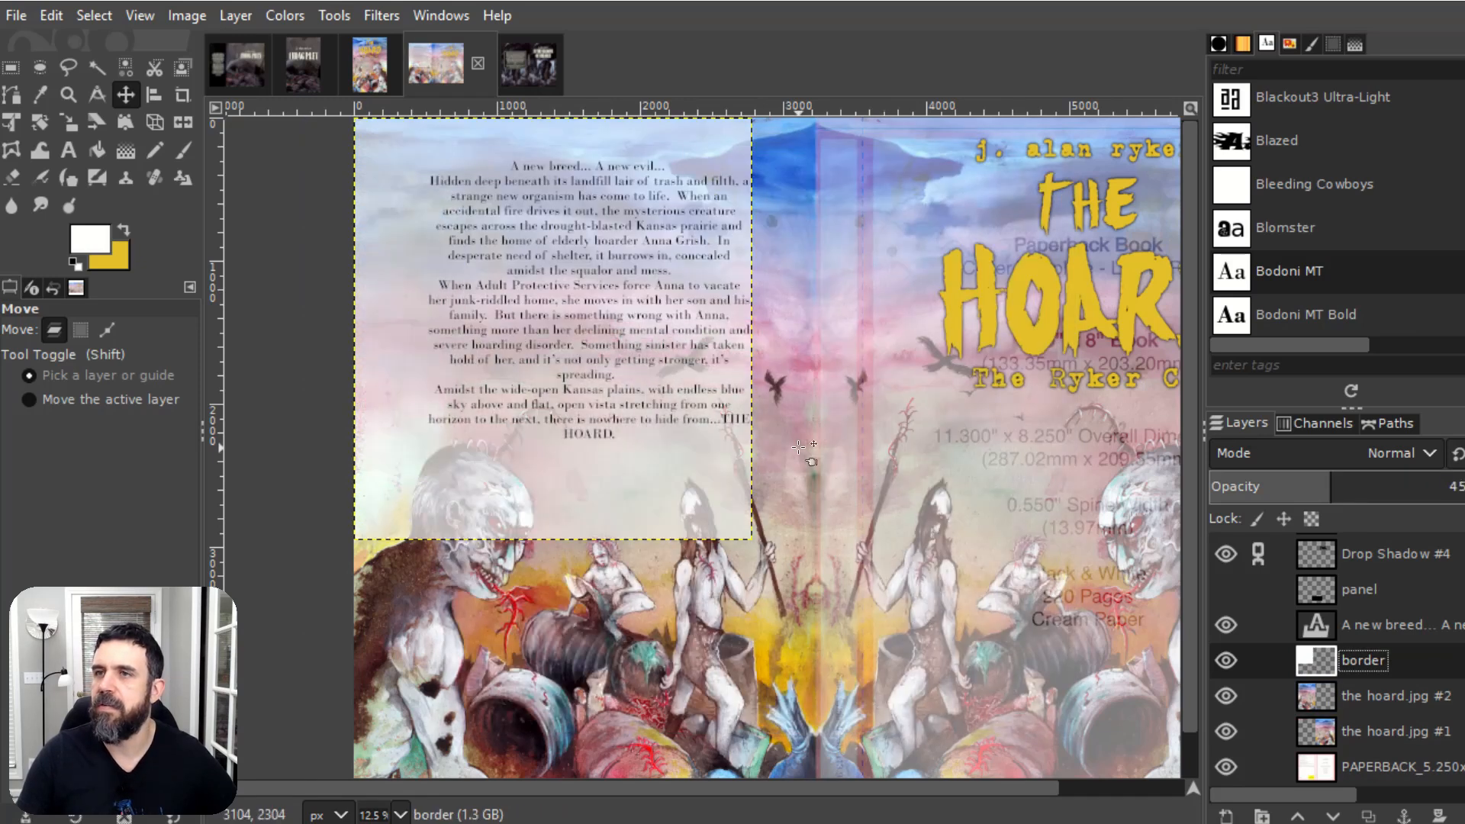
Step: Move the white border layer about 232 px across and 104 px down so it sits behind the blurb
drag(566, 287, 598, 300)
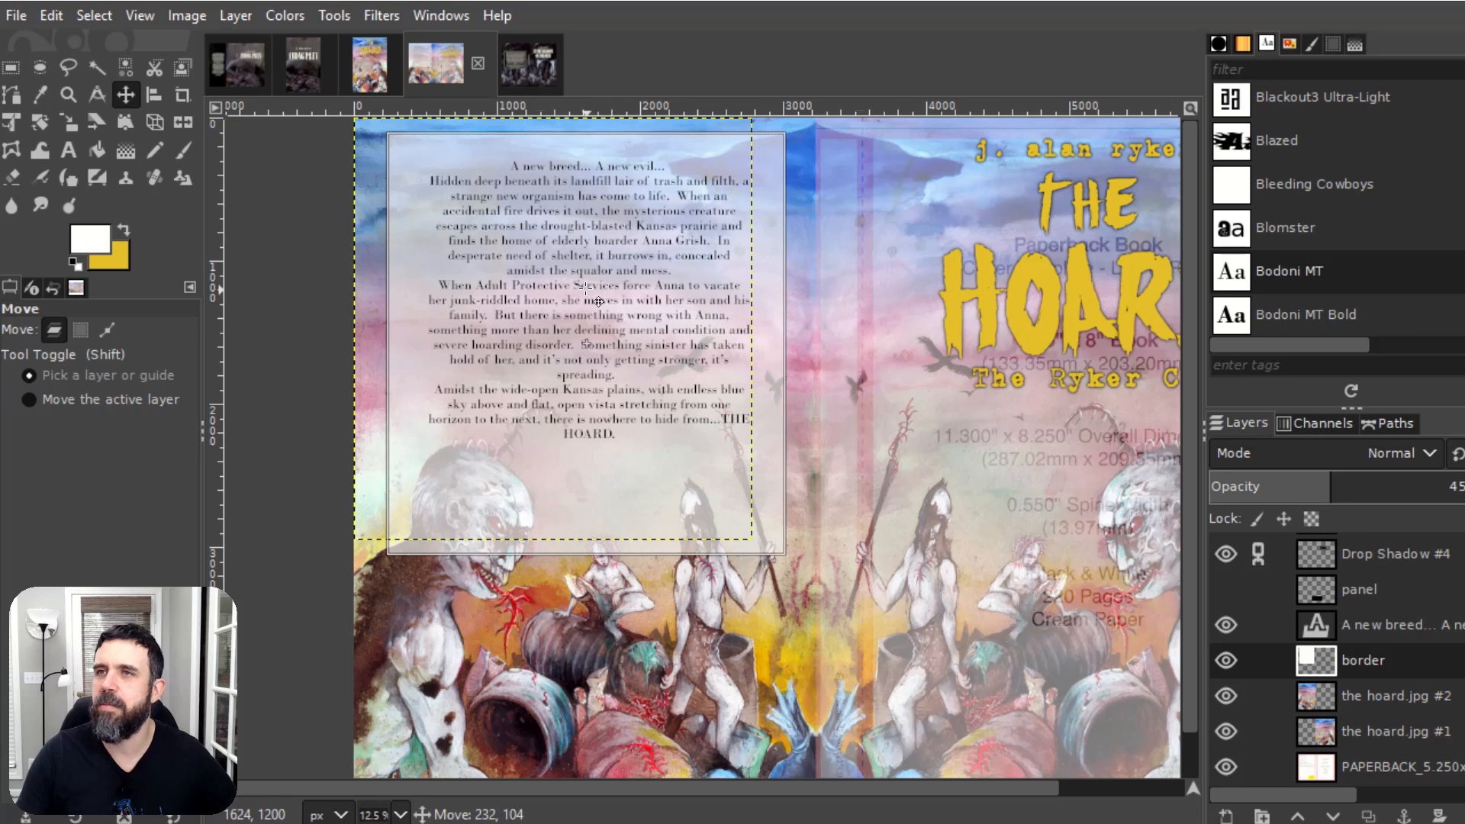
drag(586, 289, 586, 290)
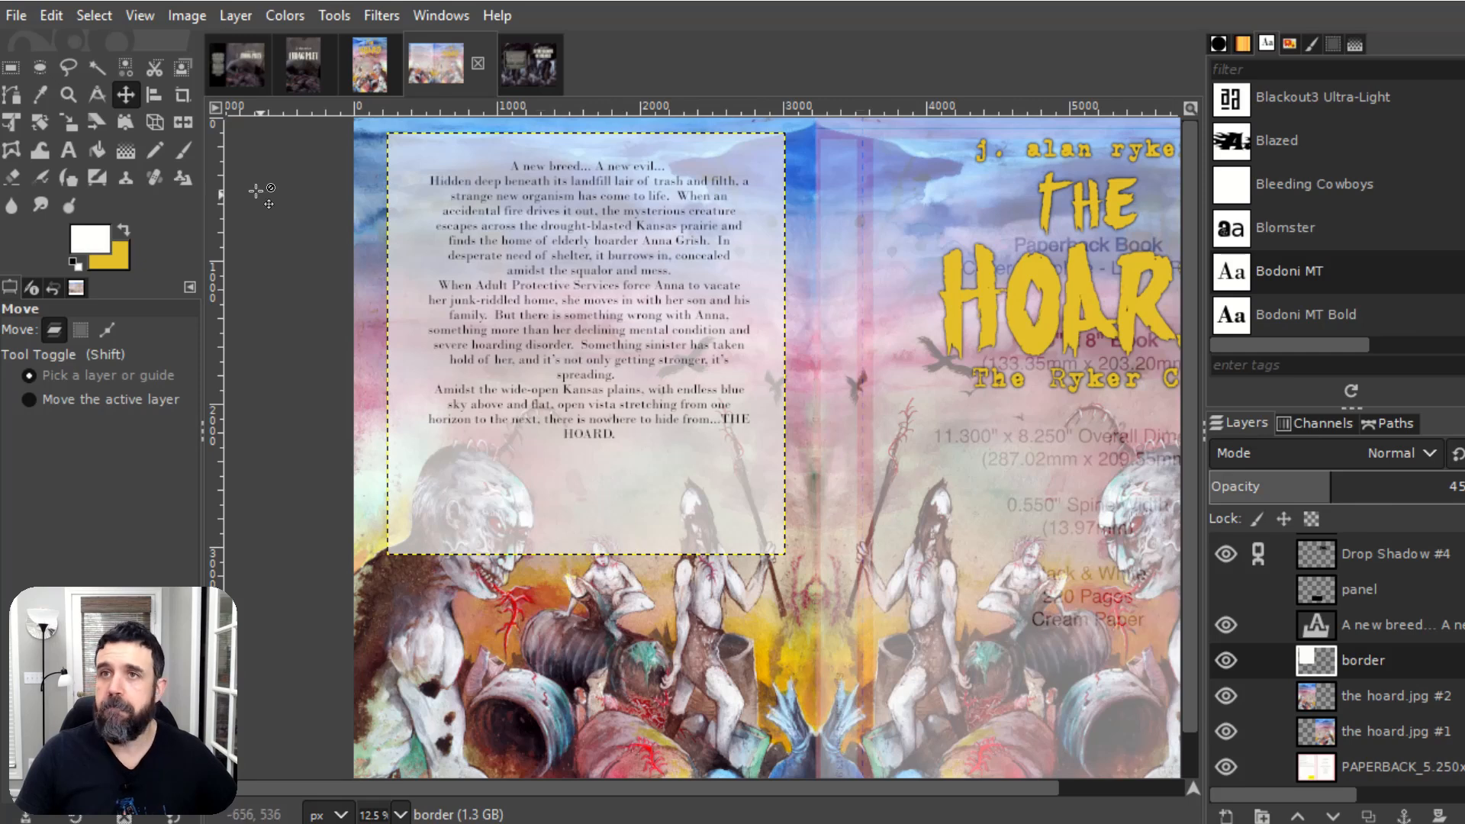
key(r)
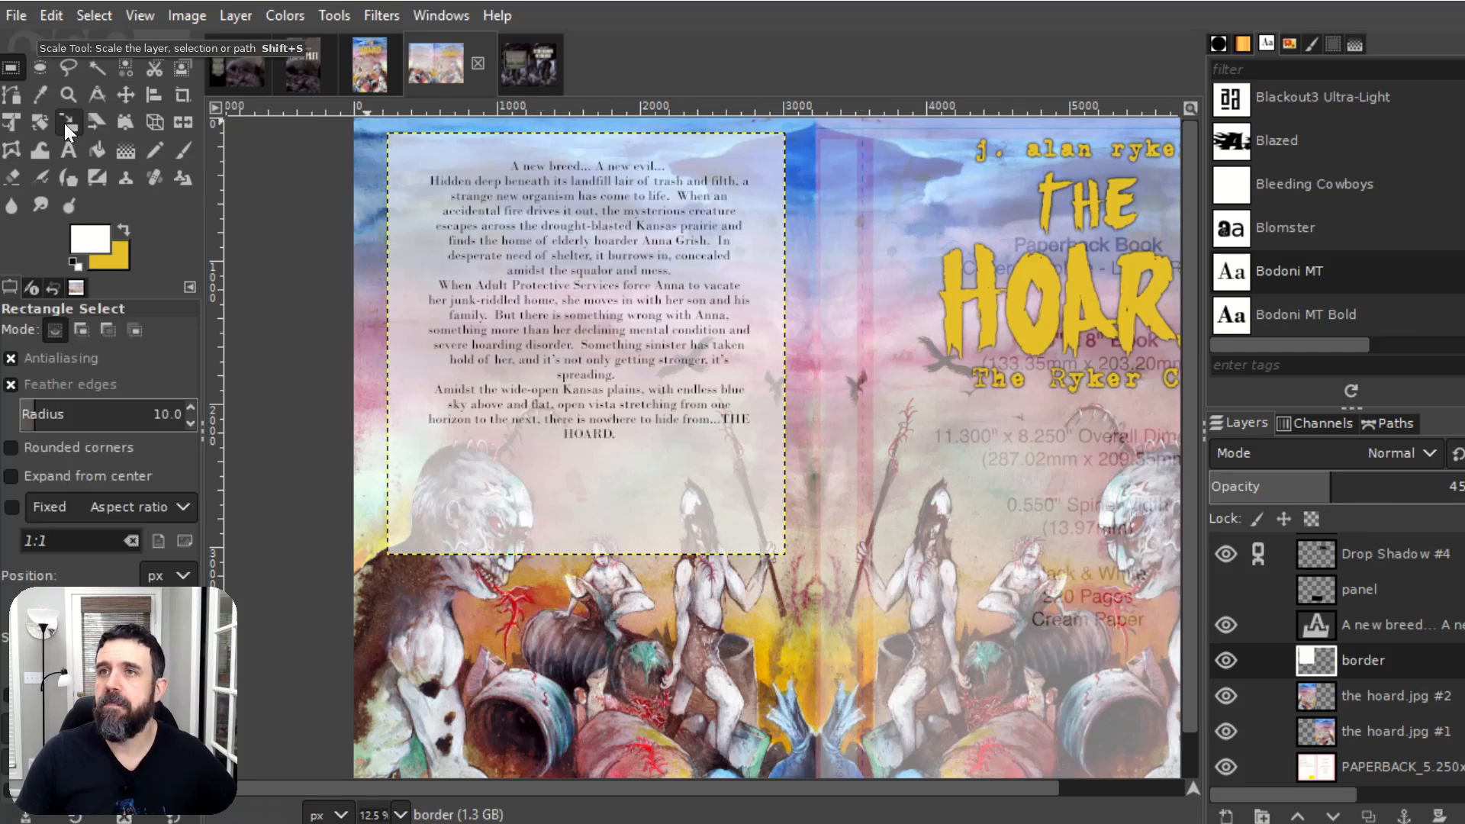
Step: Select all of the back-cover blurb text and left-align it
key(t)
click(603, 269)
key(ctrl+a)
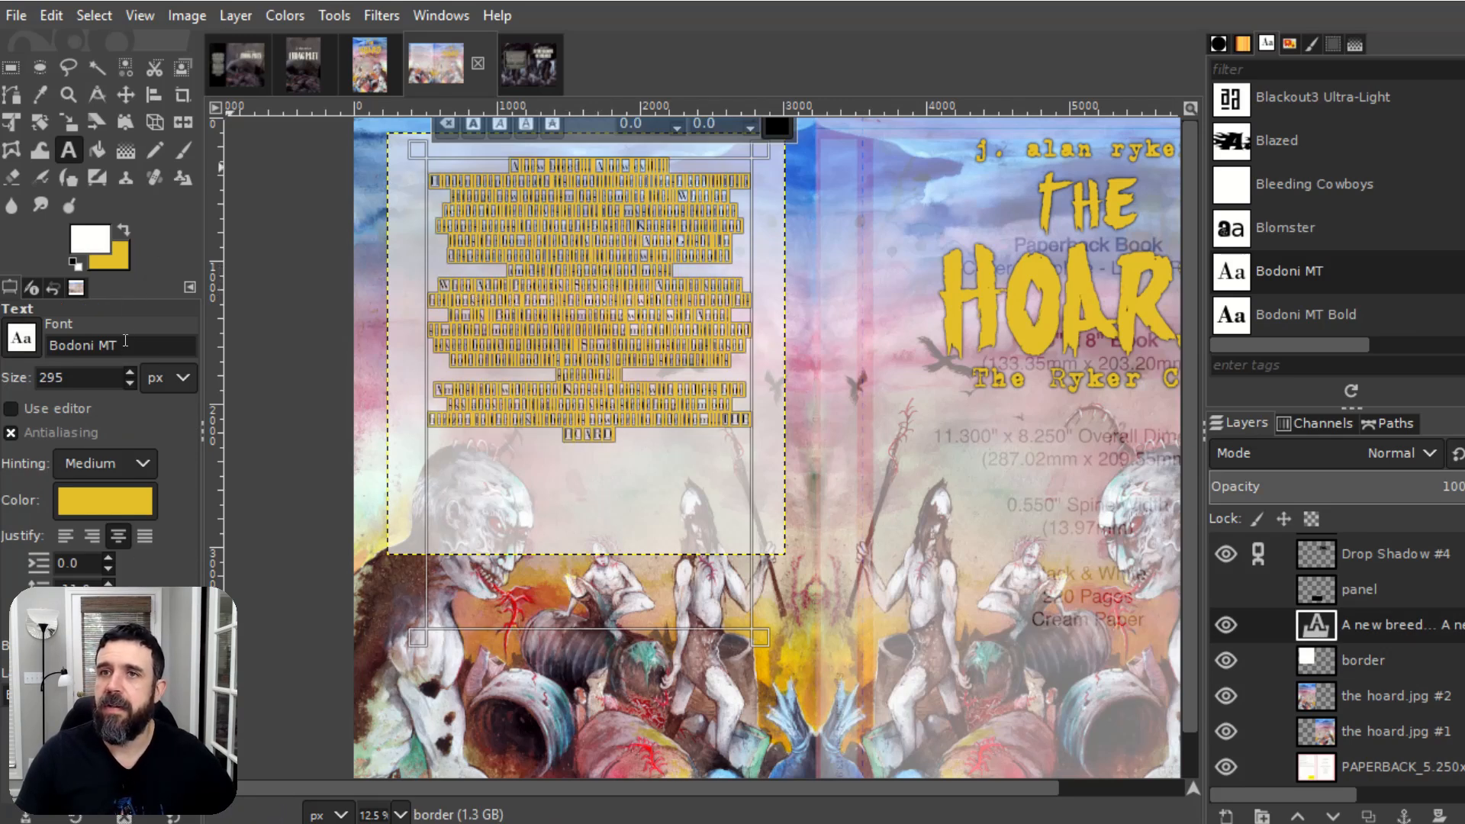
click(71, 530)
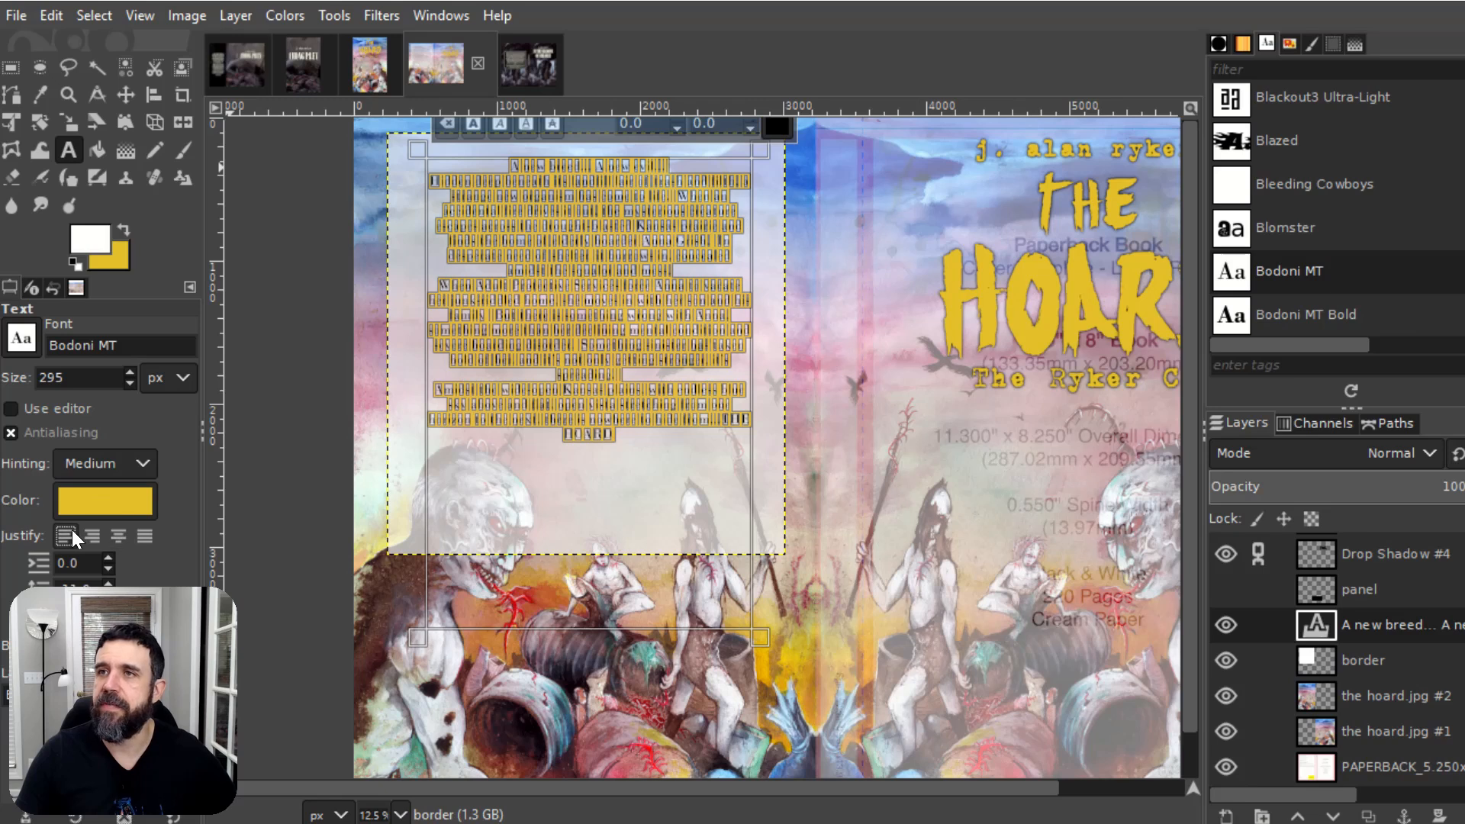
click(616, 287)
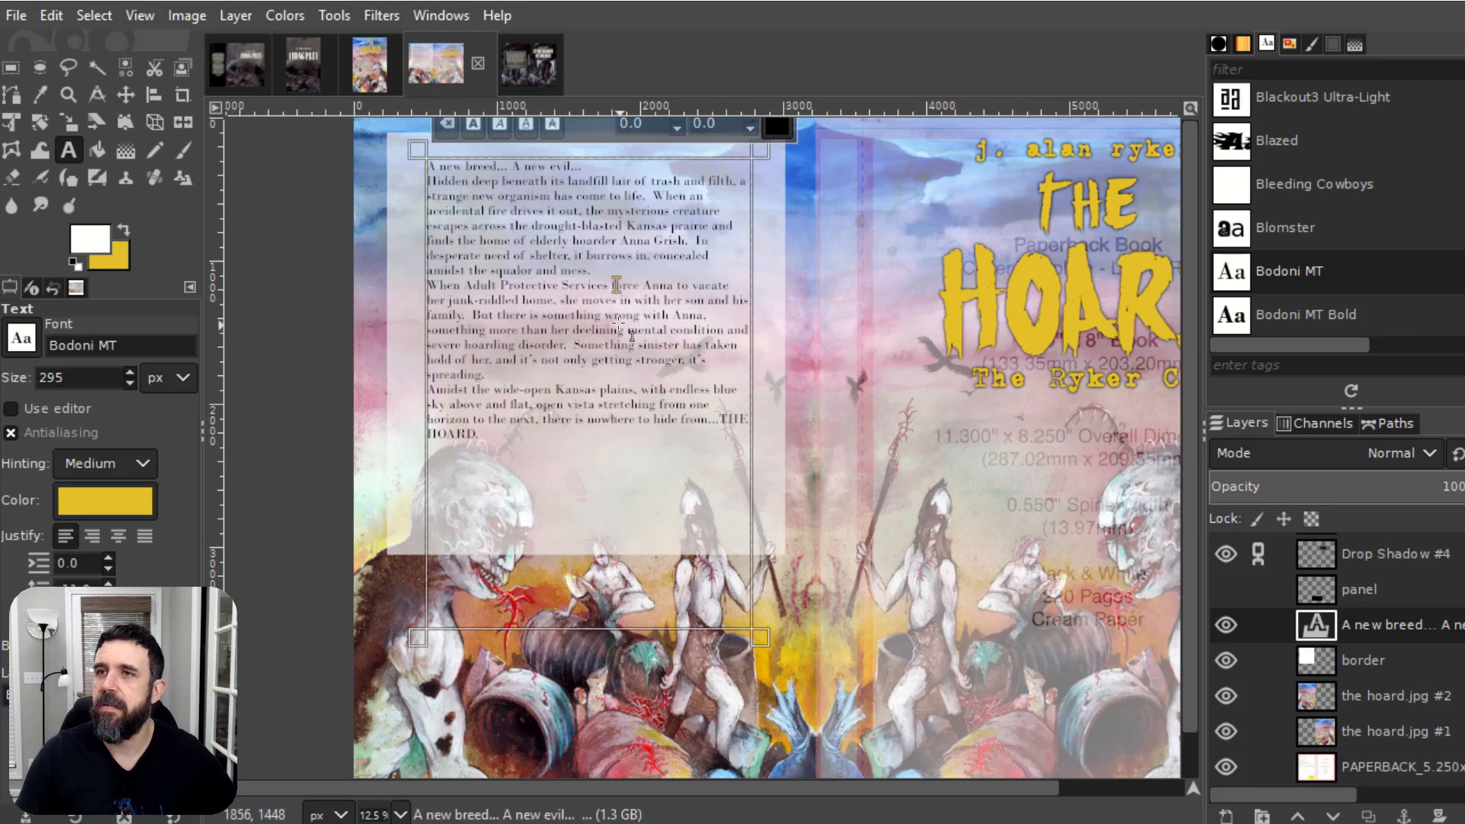
Step: Insert blank lines between the blurb's paragraphs and set THE HOARD. apart on its own line at the end
click(586, 167)
key(Return)
click(589, 285)
key(Return)
click(428, 419)
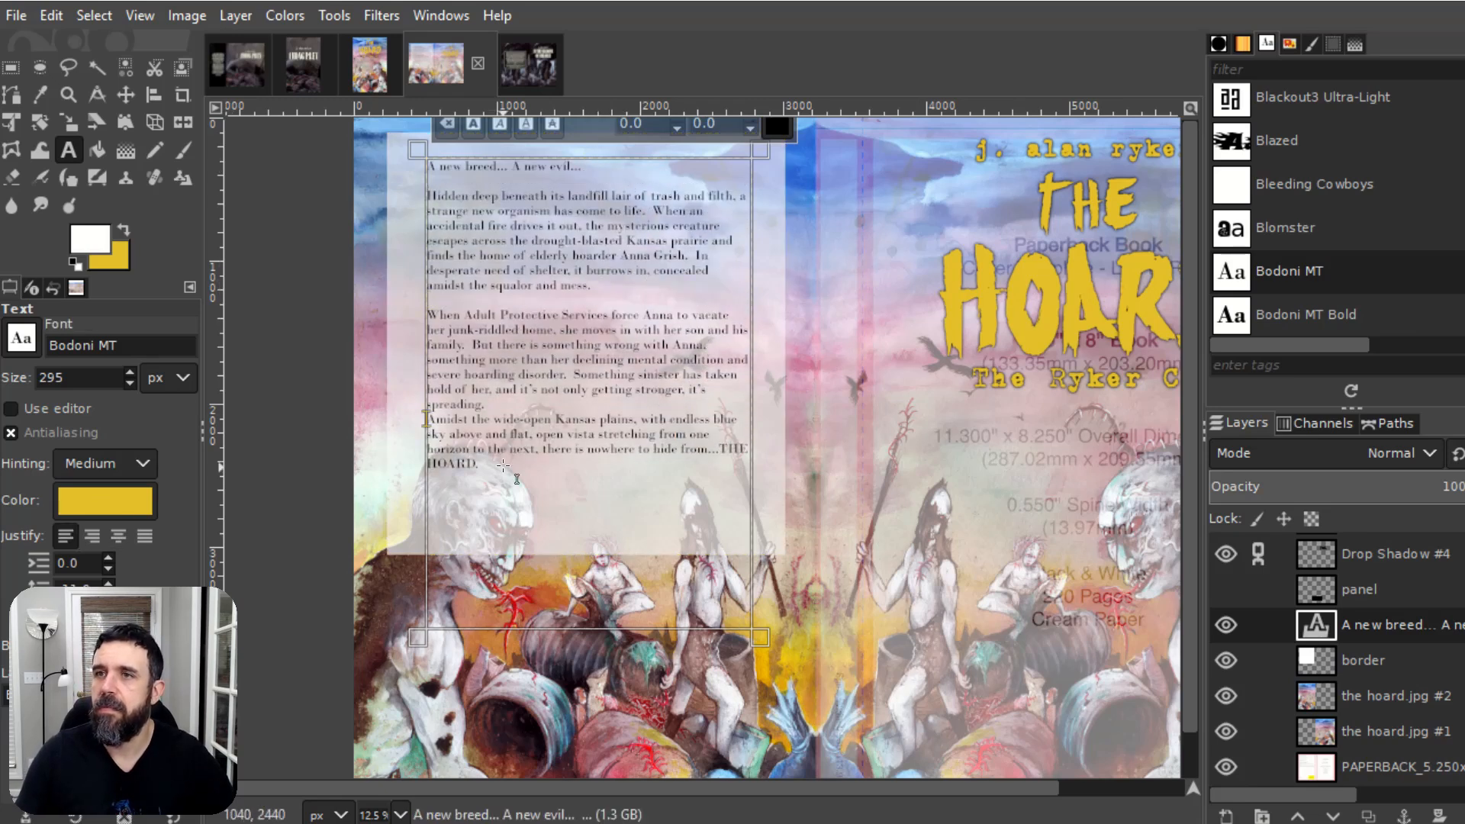
key(Return)
click(718, 464)
key(Return)
key(Return)
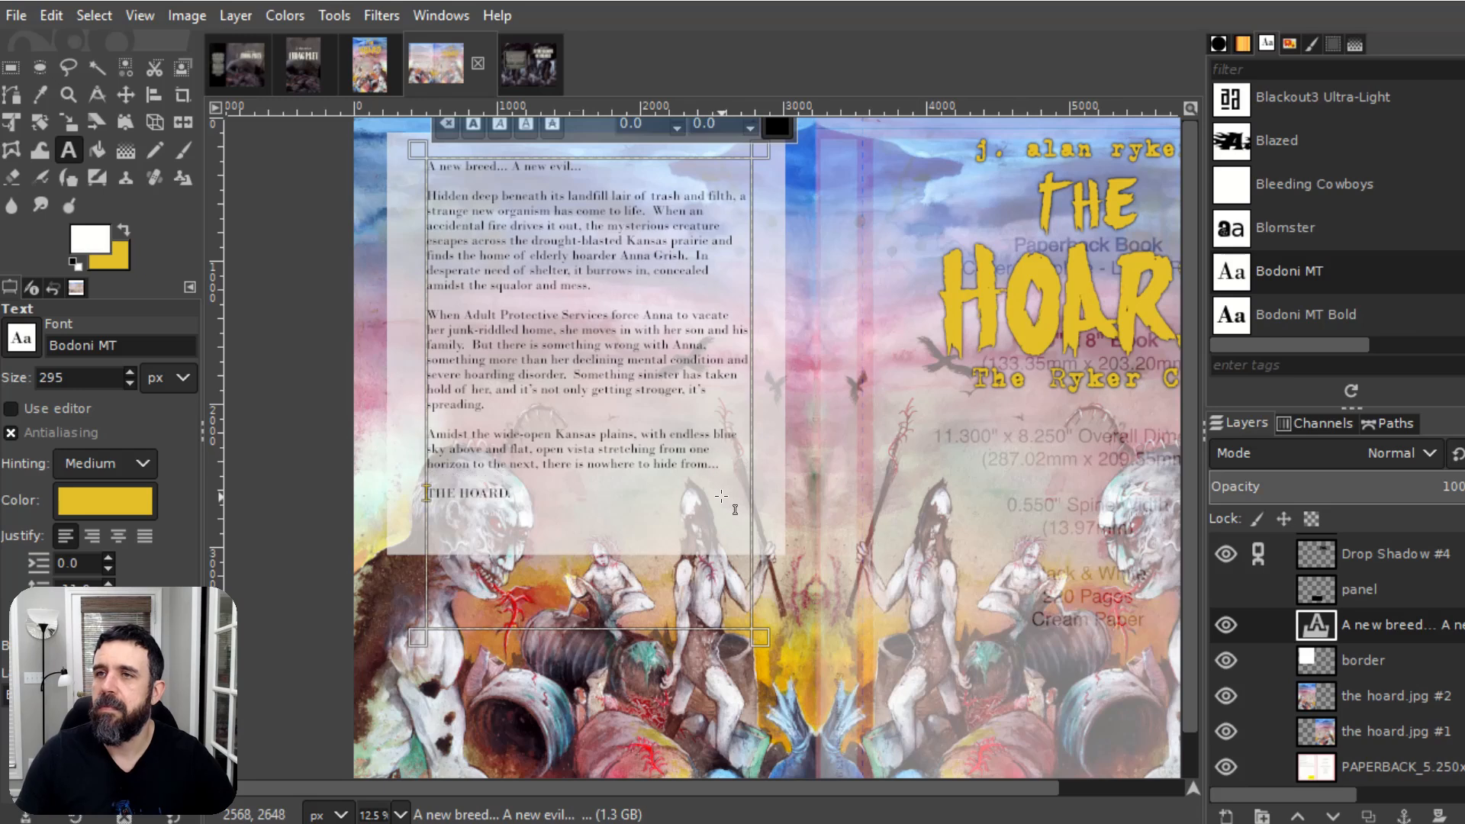
Step: Change the back-cover blurb's alignment to fully justified
scroll(702, 491, down, 2)
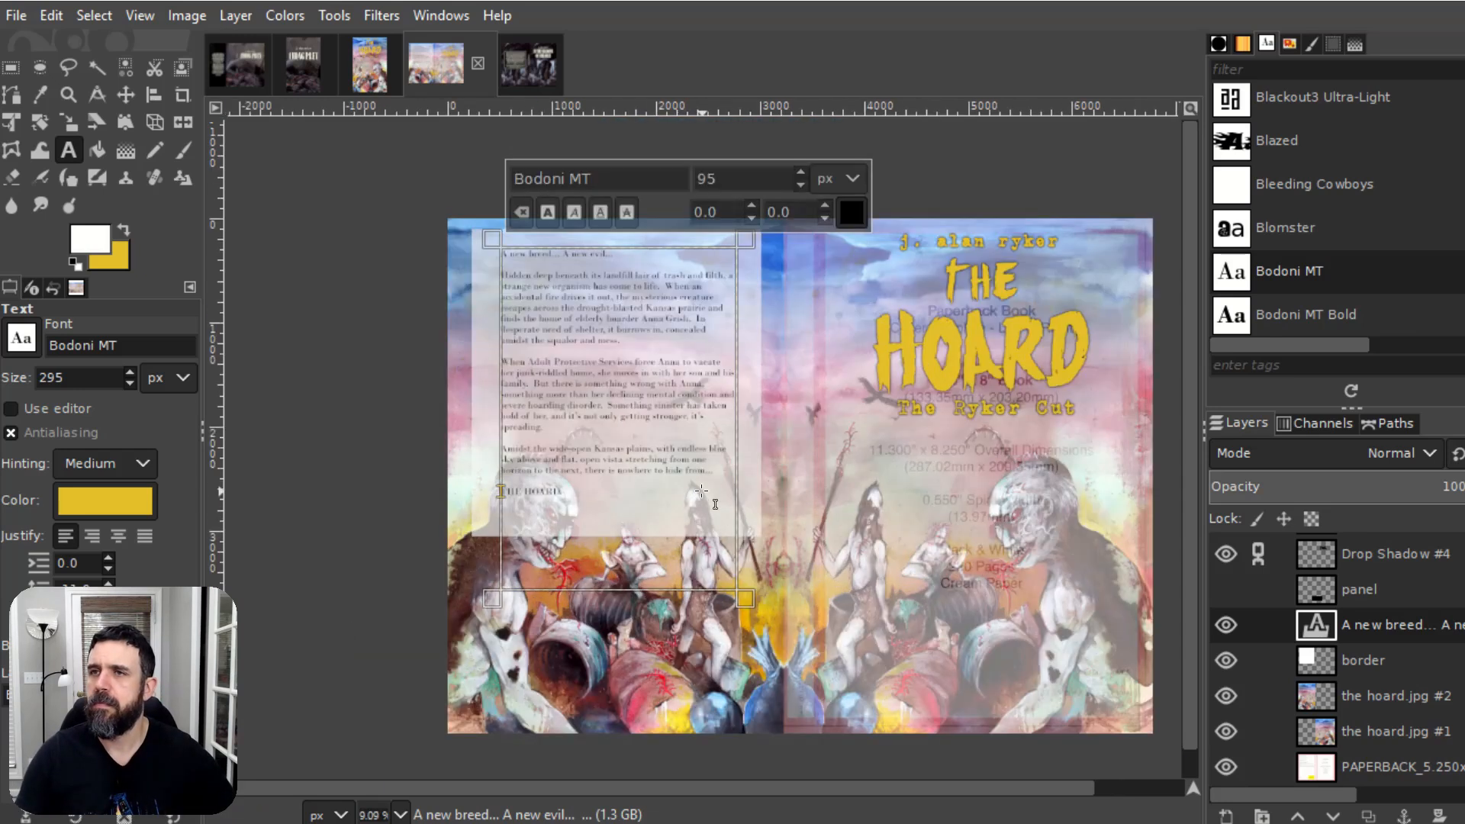
scroll(702, 491, up, 1)
click(144, 537)
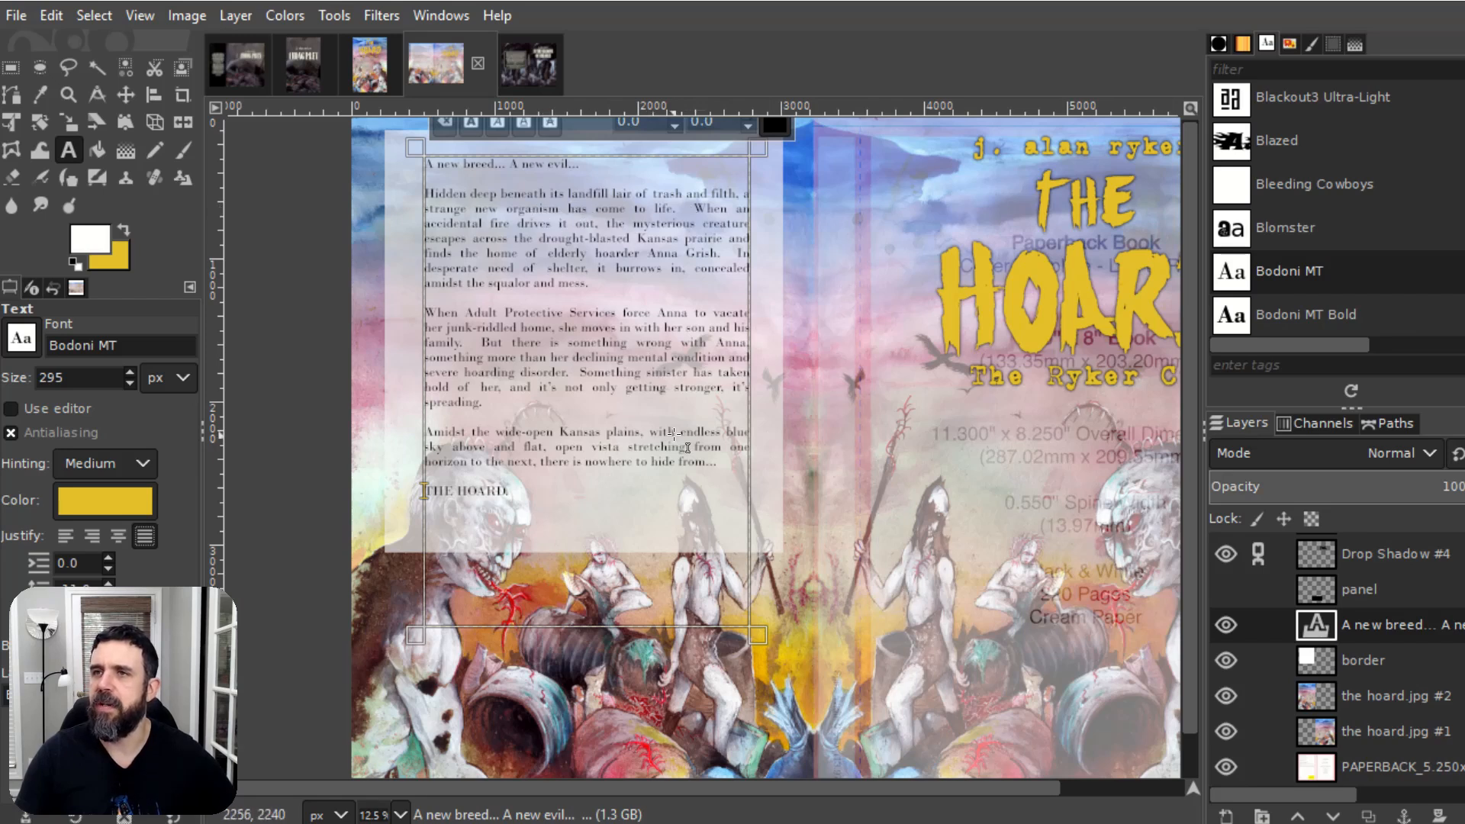
Step: Raise the opacity of the front-cover artwork layer, the hoard.jpg #1, to 100
click(1362, 661)
scroll(621, 408, down, 1)
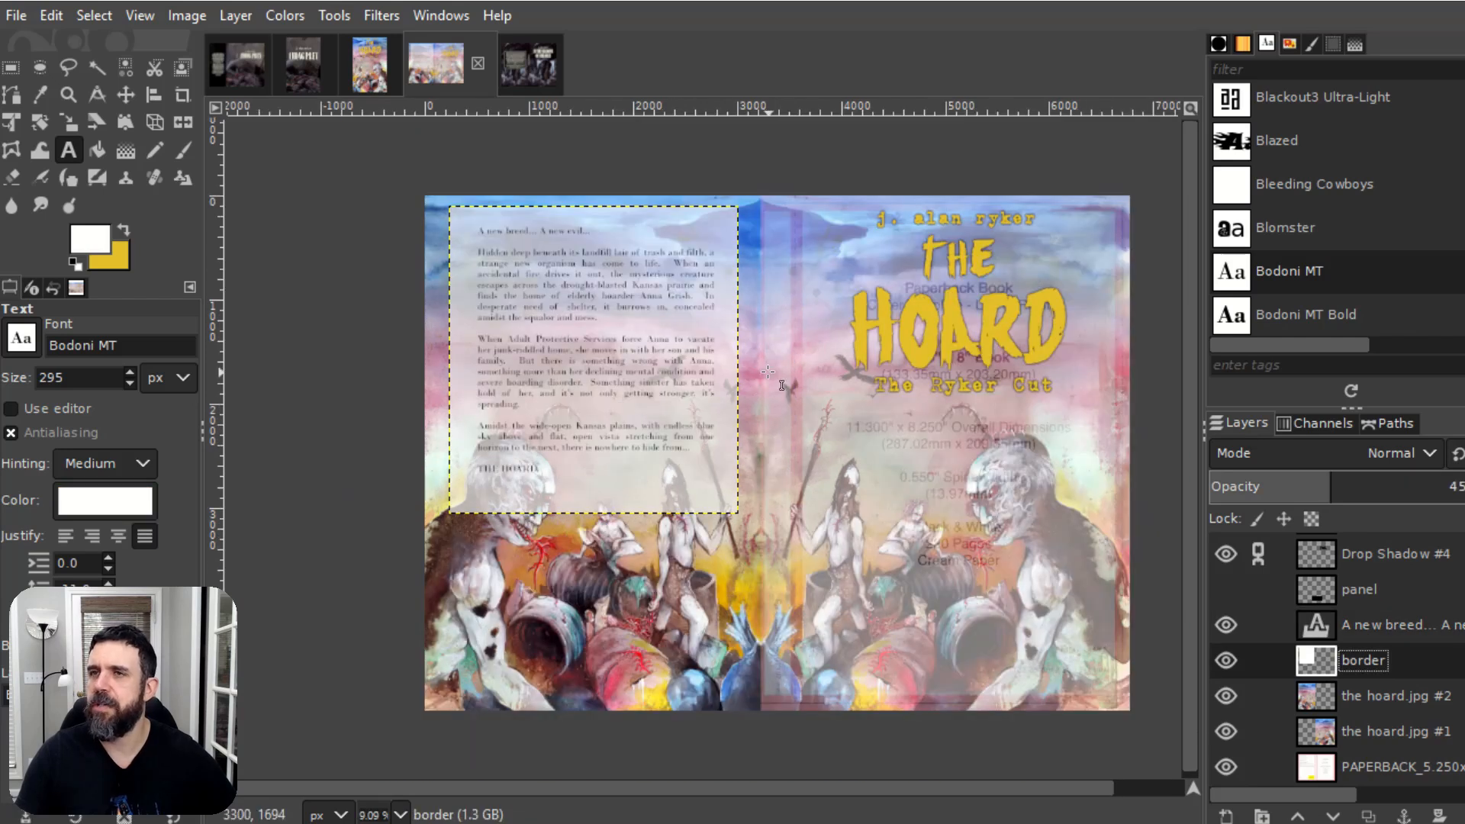
click(1405, 735)
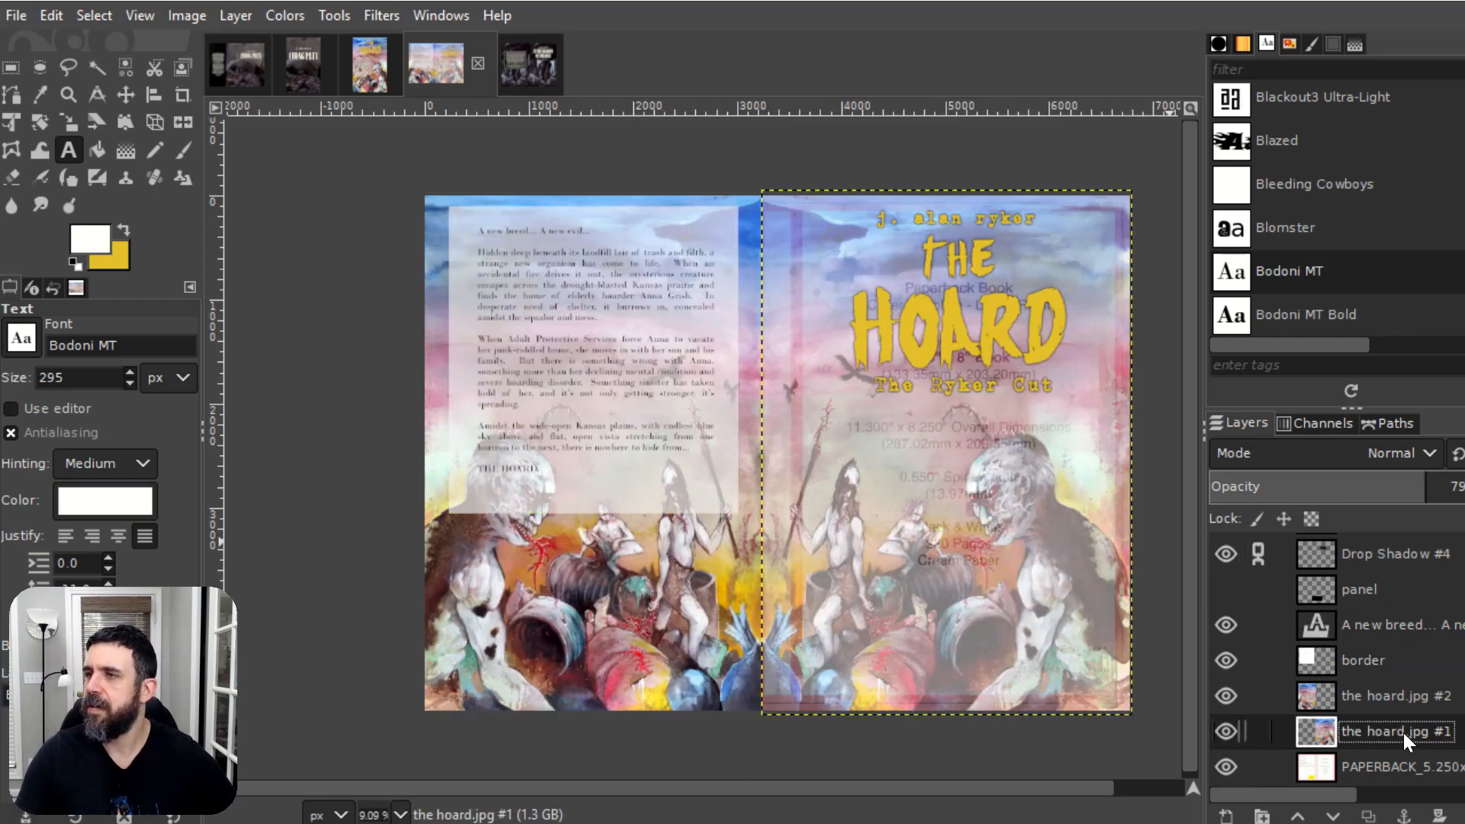
drag(1429, 487, 1464, 487)
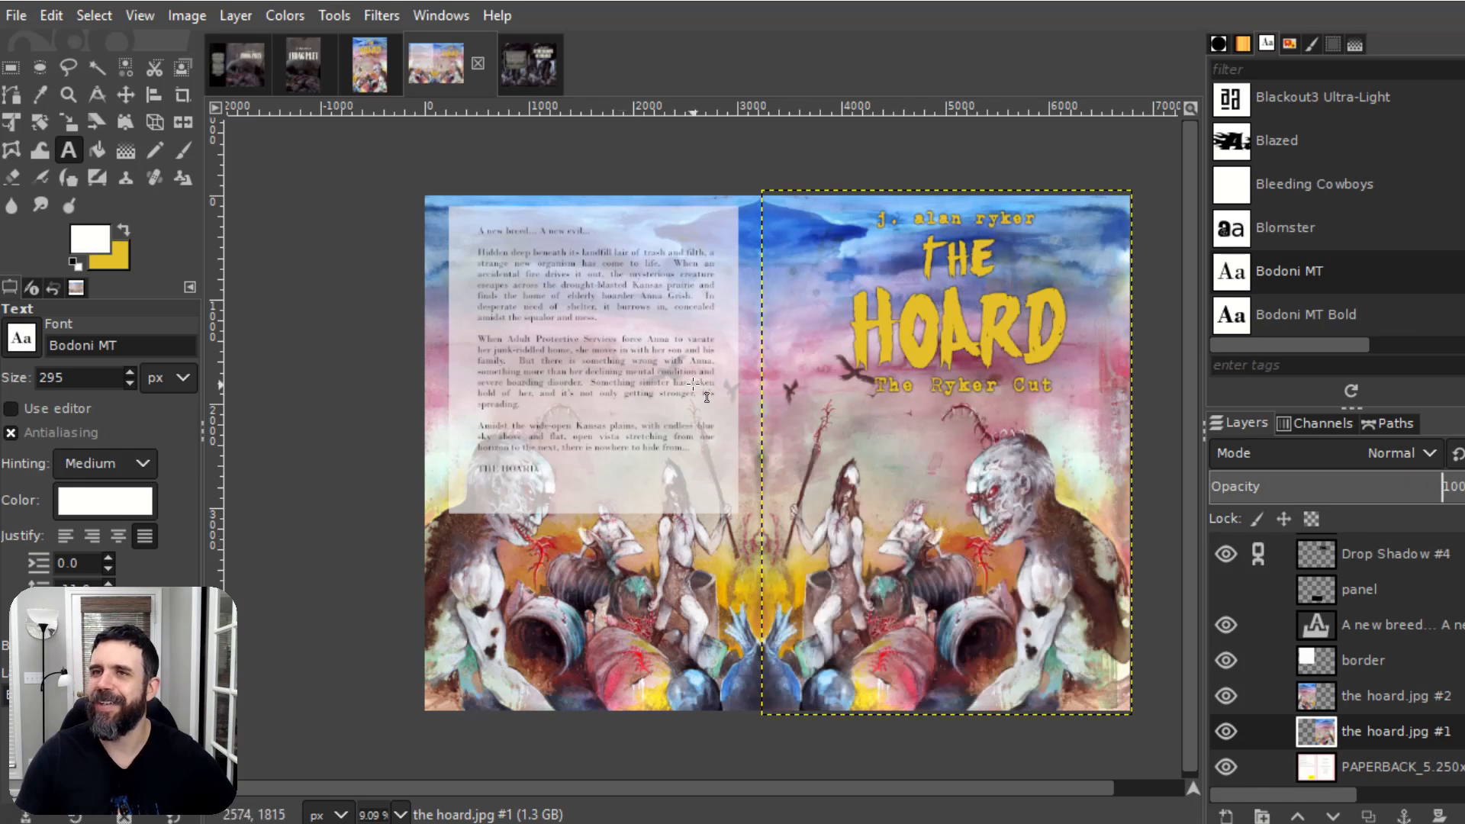
Step: Open the back-cover blurb text box for editing
scroll(615, 390, up, 2)
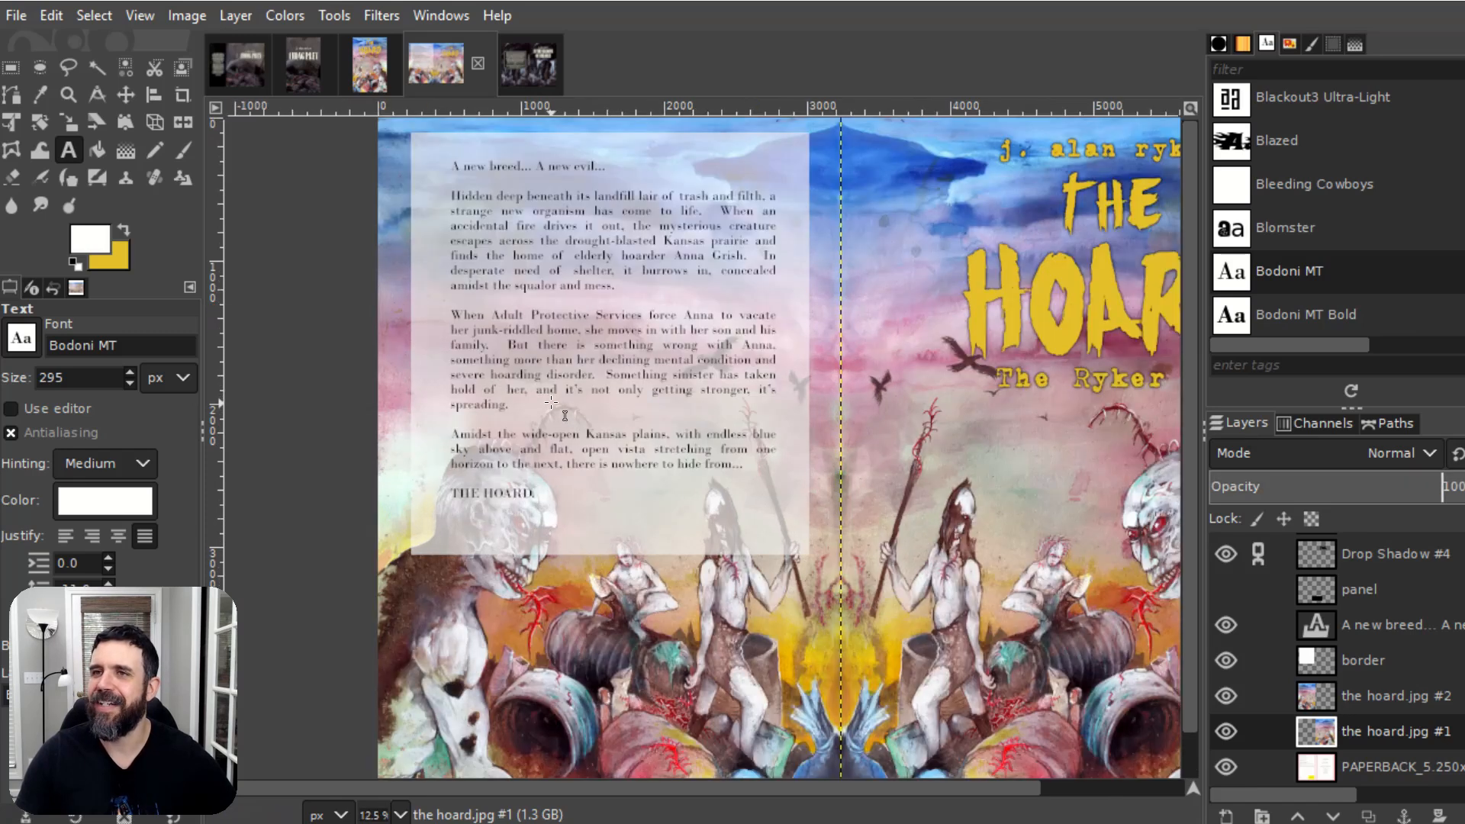
scroll(590, 292, down, 1)
click(590, 292)
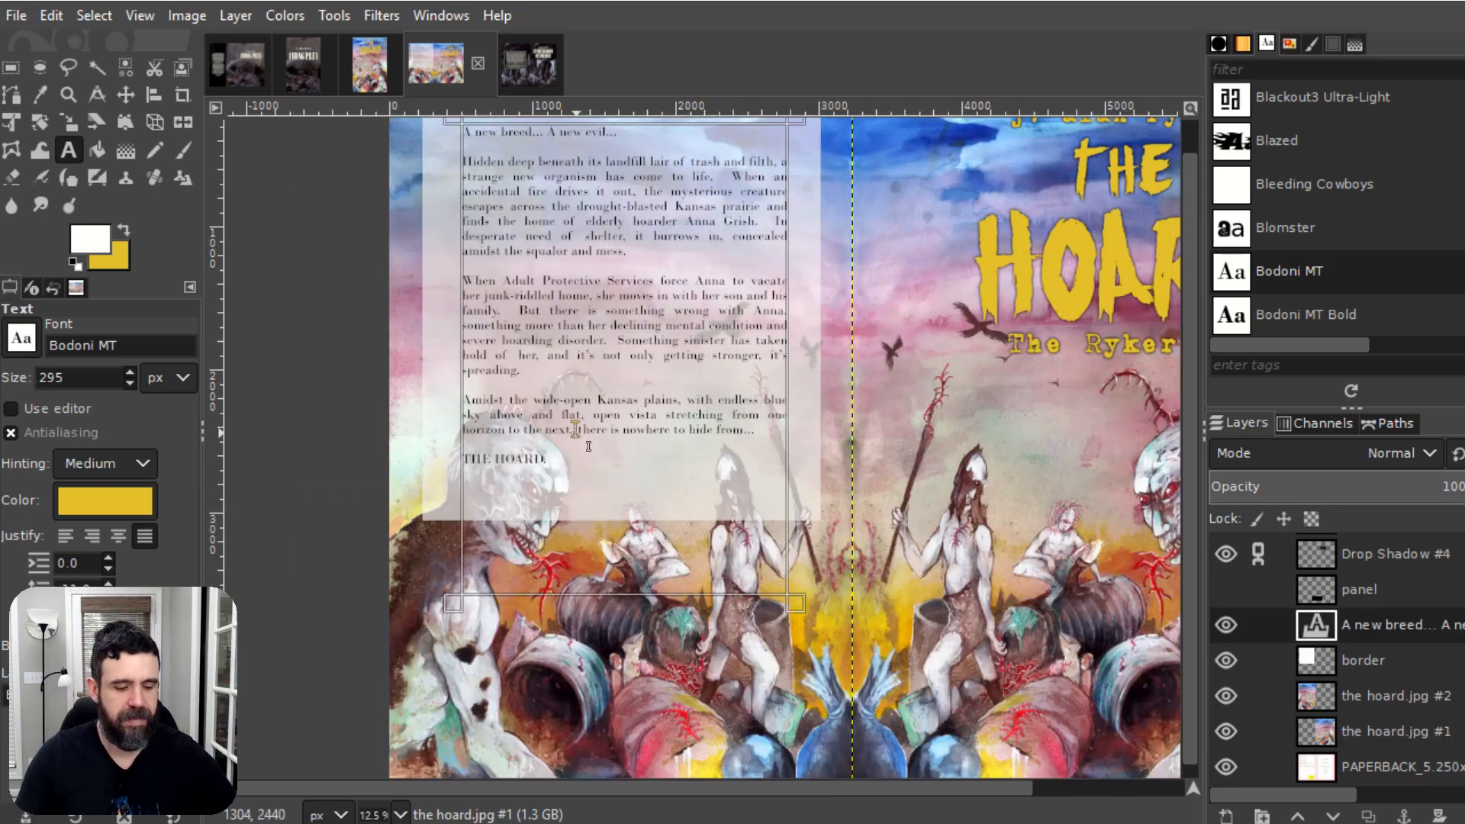
Step: Scale the border layer with its aspect ratio unlinked, raising its lower edge to just below the blurb's last line
click(1360, 661)
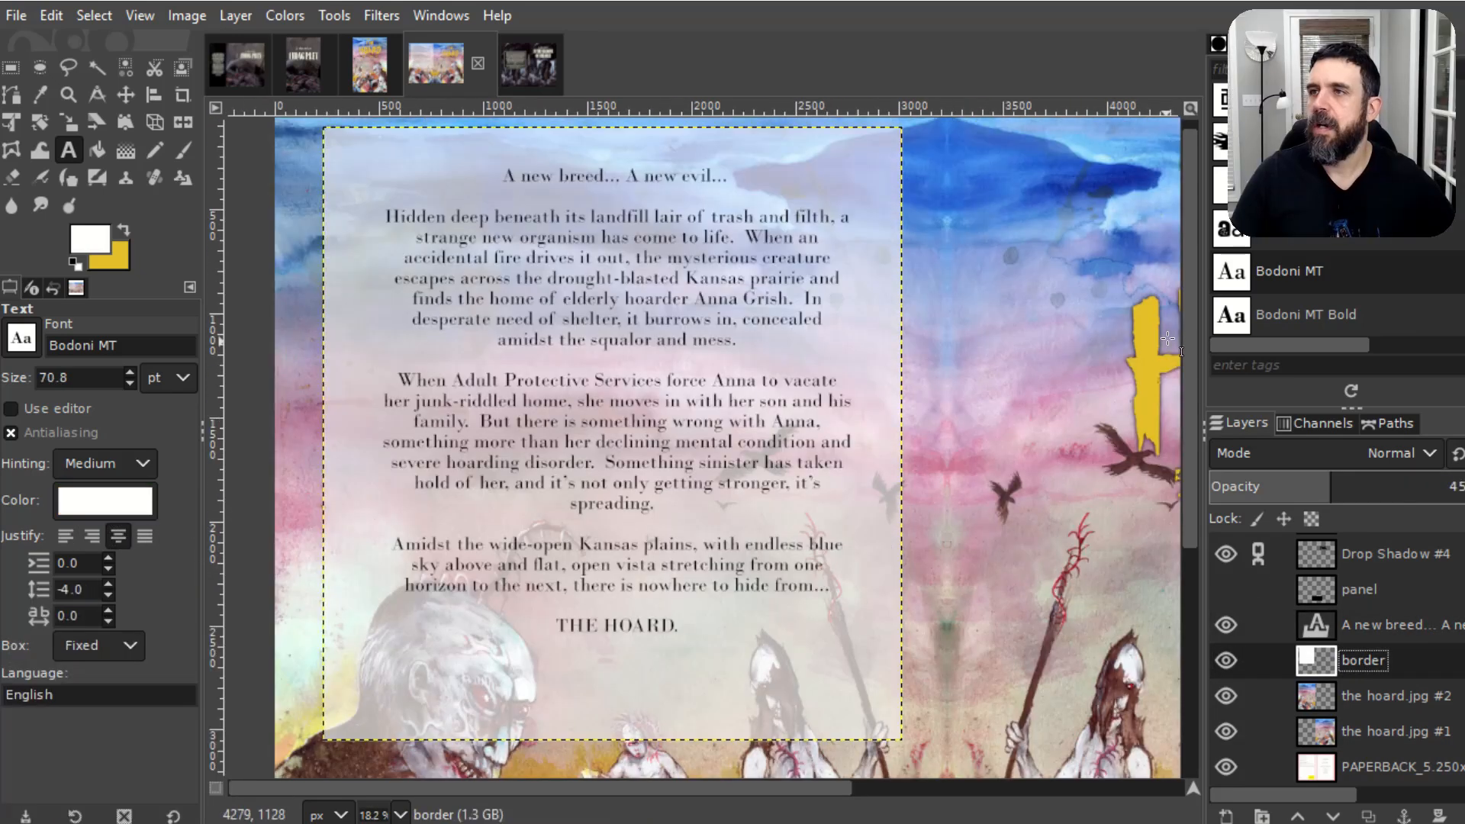
mouse_move(1193, 333)
mouse_down()
mouse_move(1194, 432)
mouse_move(1192, 327)
mouse_up()
key(shift+s)
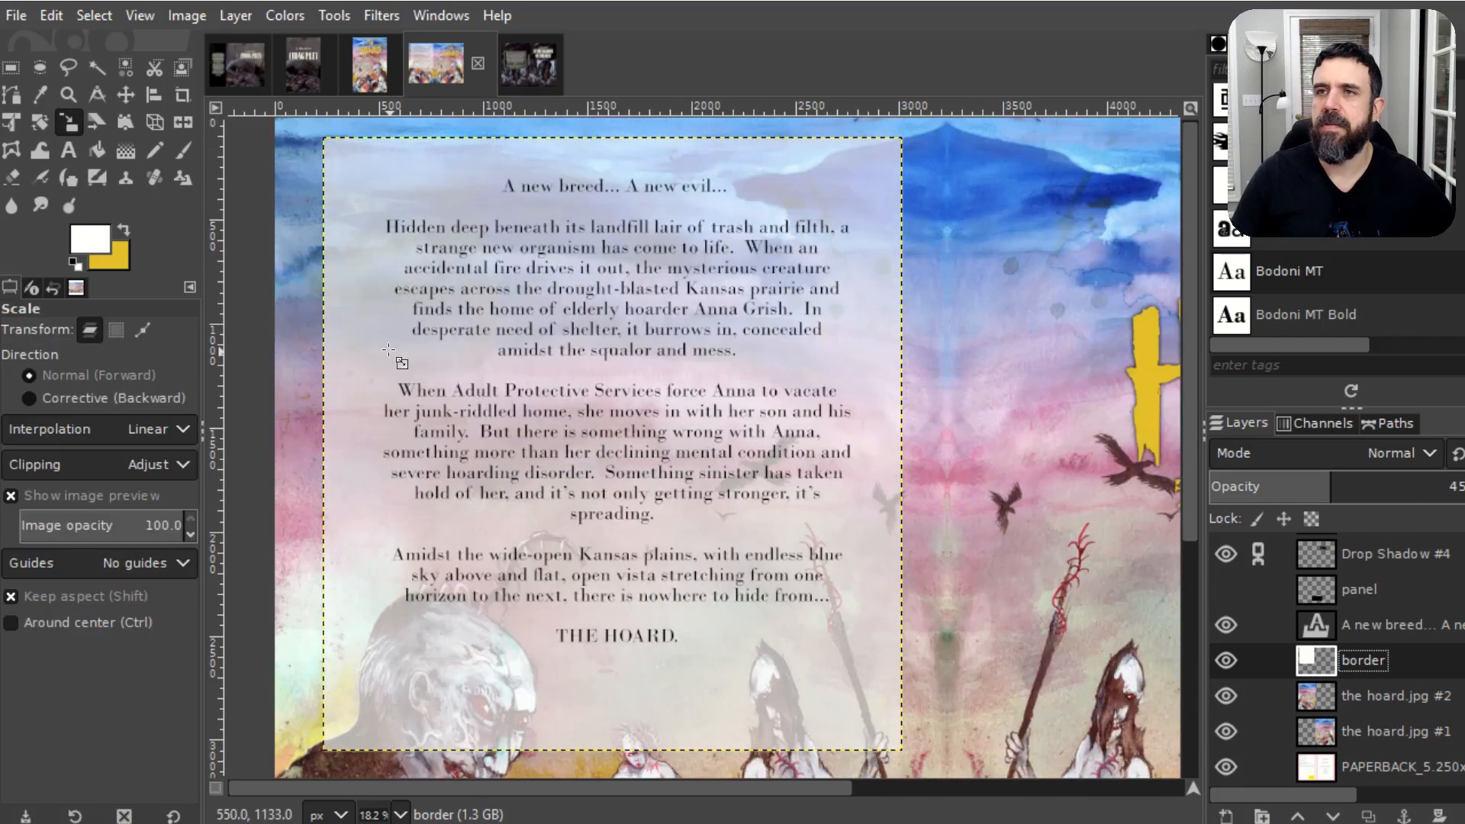
click(388, 349)
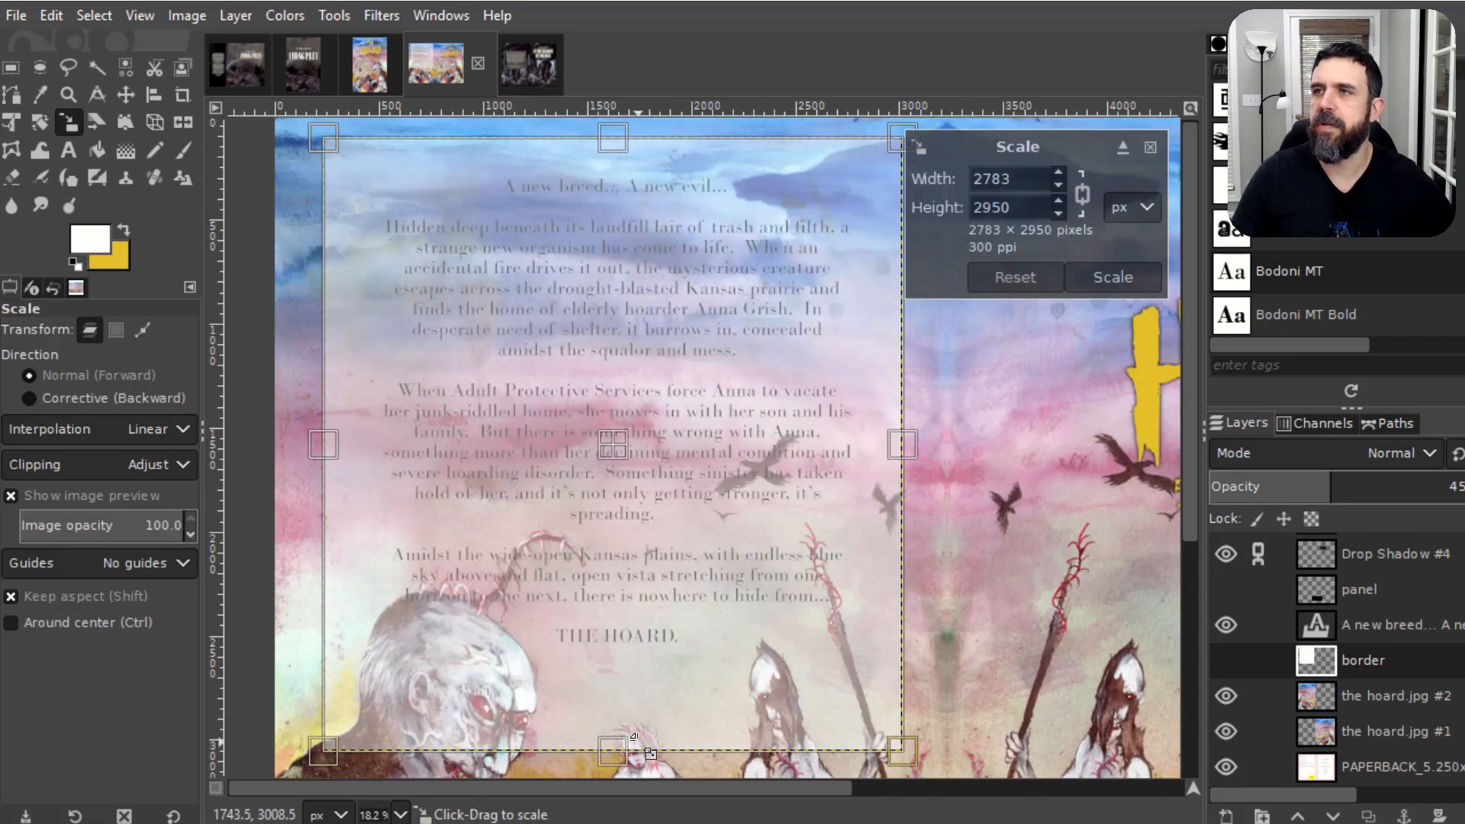
click(1084, 194)
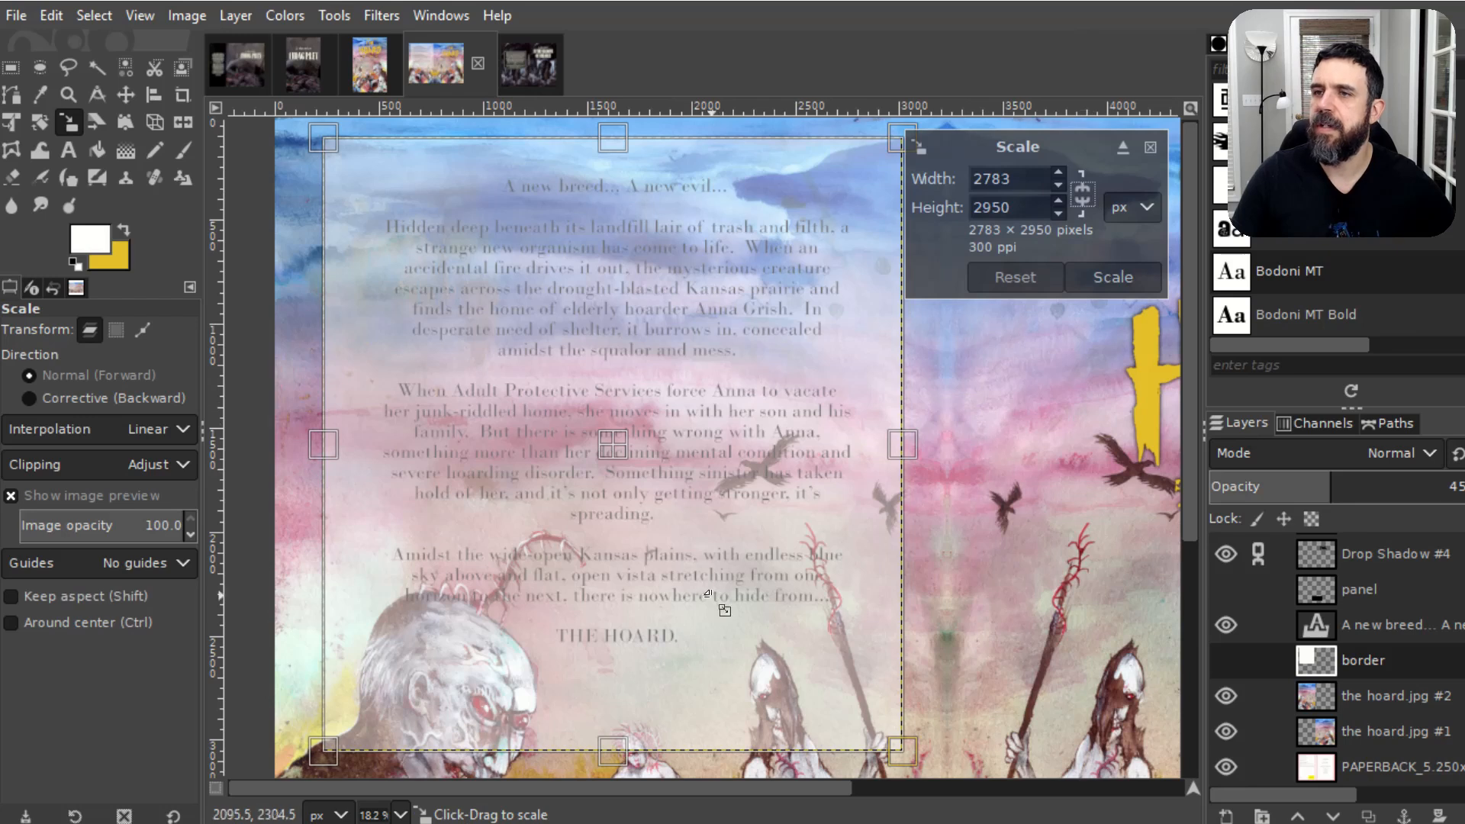
drag(615, 752, 624, 677)
click(1148, 269)
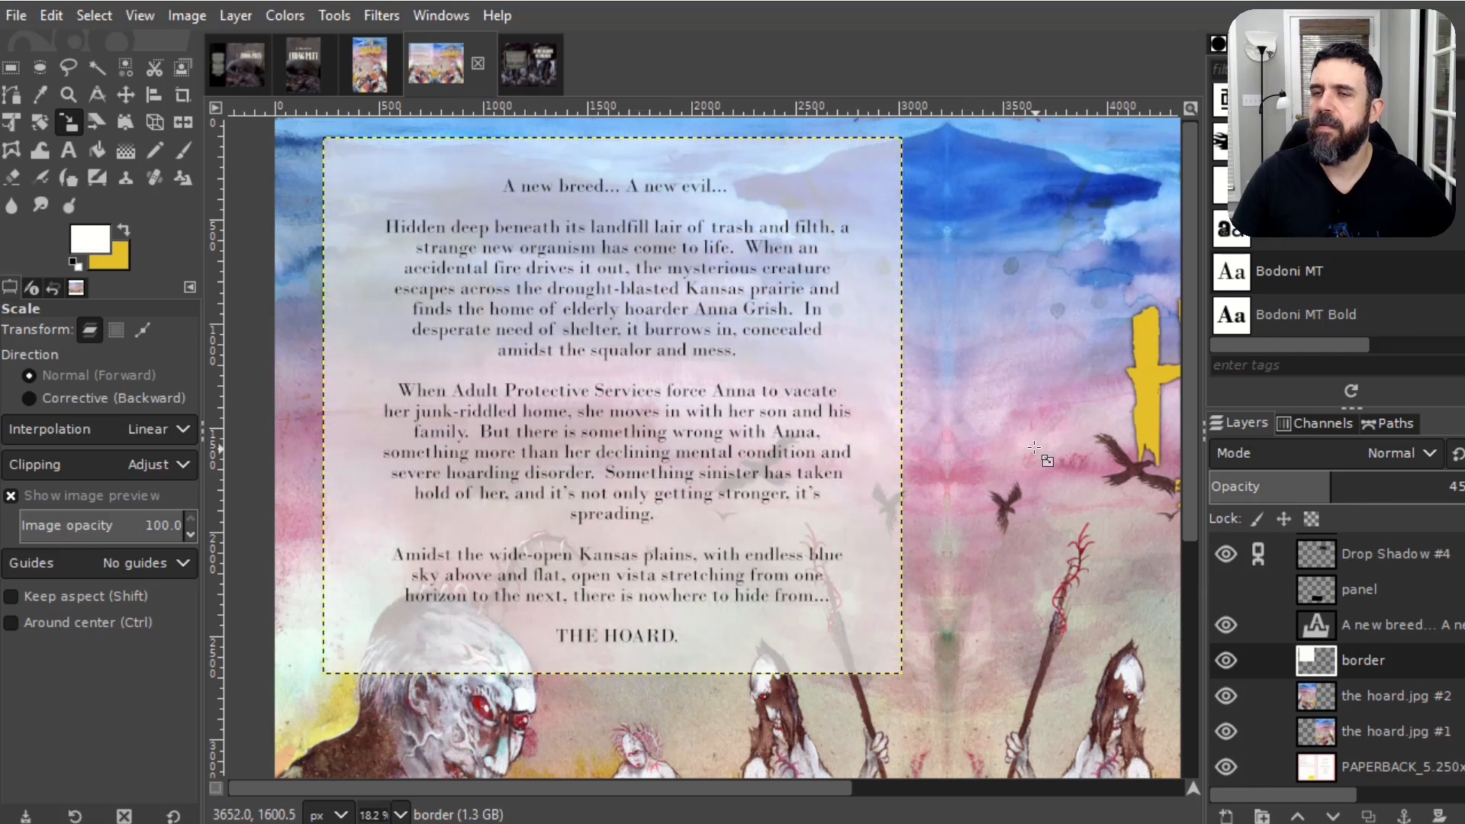
Step: Open the back-cover blurb text box and review the text and its fit on the translucent panel
click(1392, 620)
key(t)
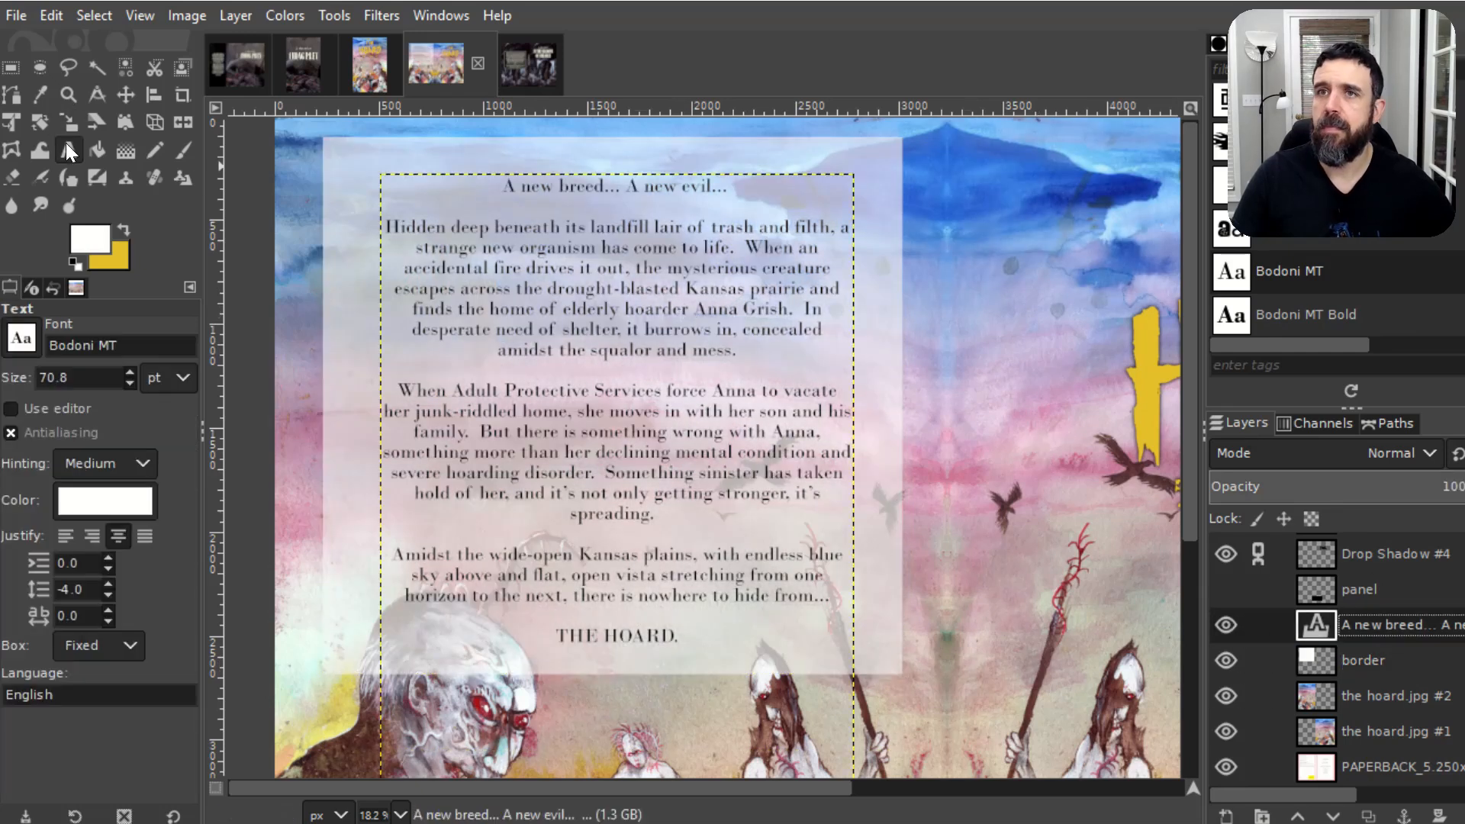
click(645, 411)
click(626, 451)
click(635, 434)
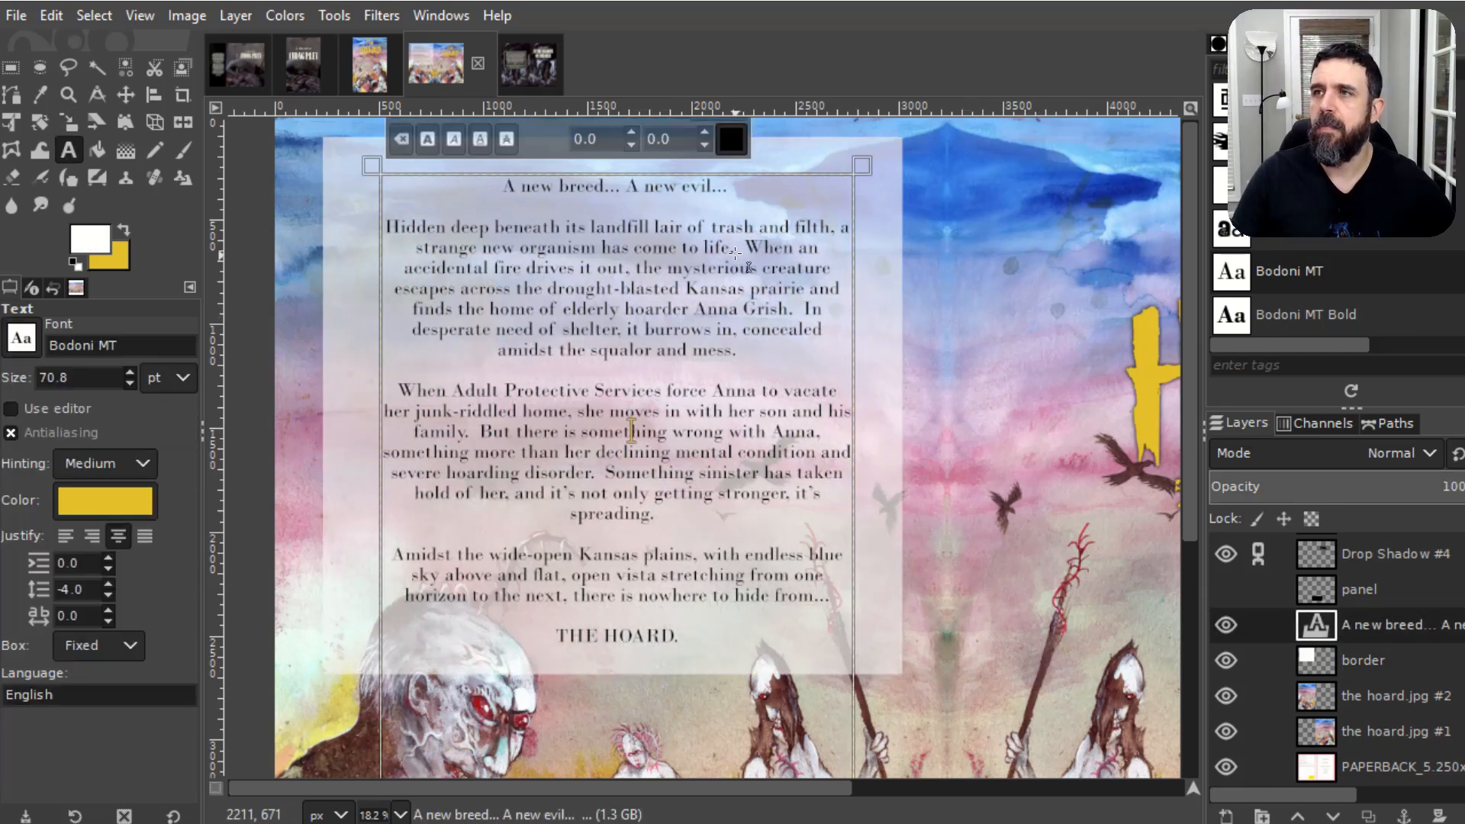
scroll(637, 412, up, 1)
double_click(630, 274)
click(610, 329)
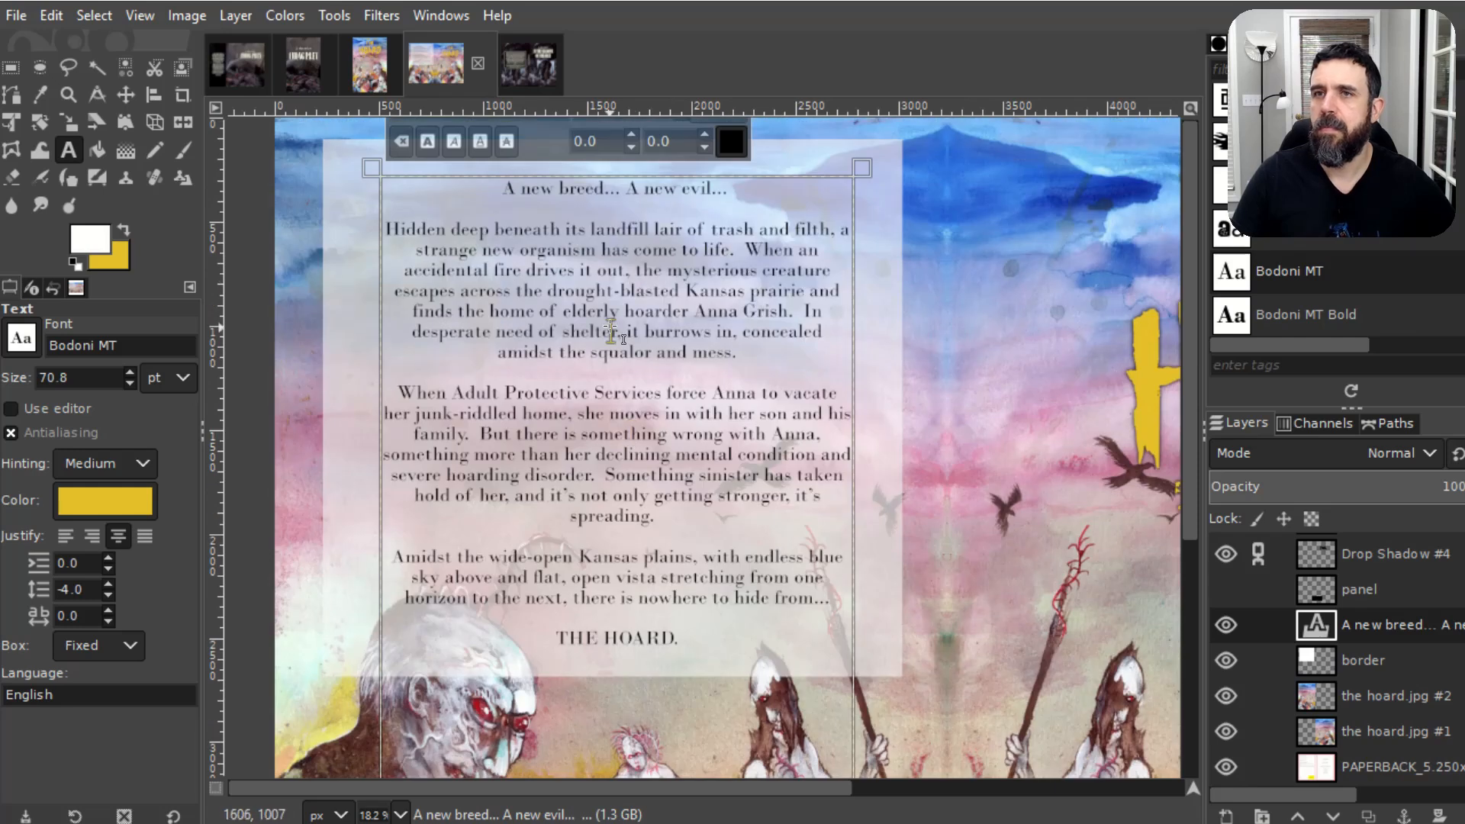
click(565, 271)
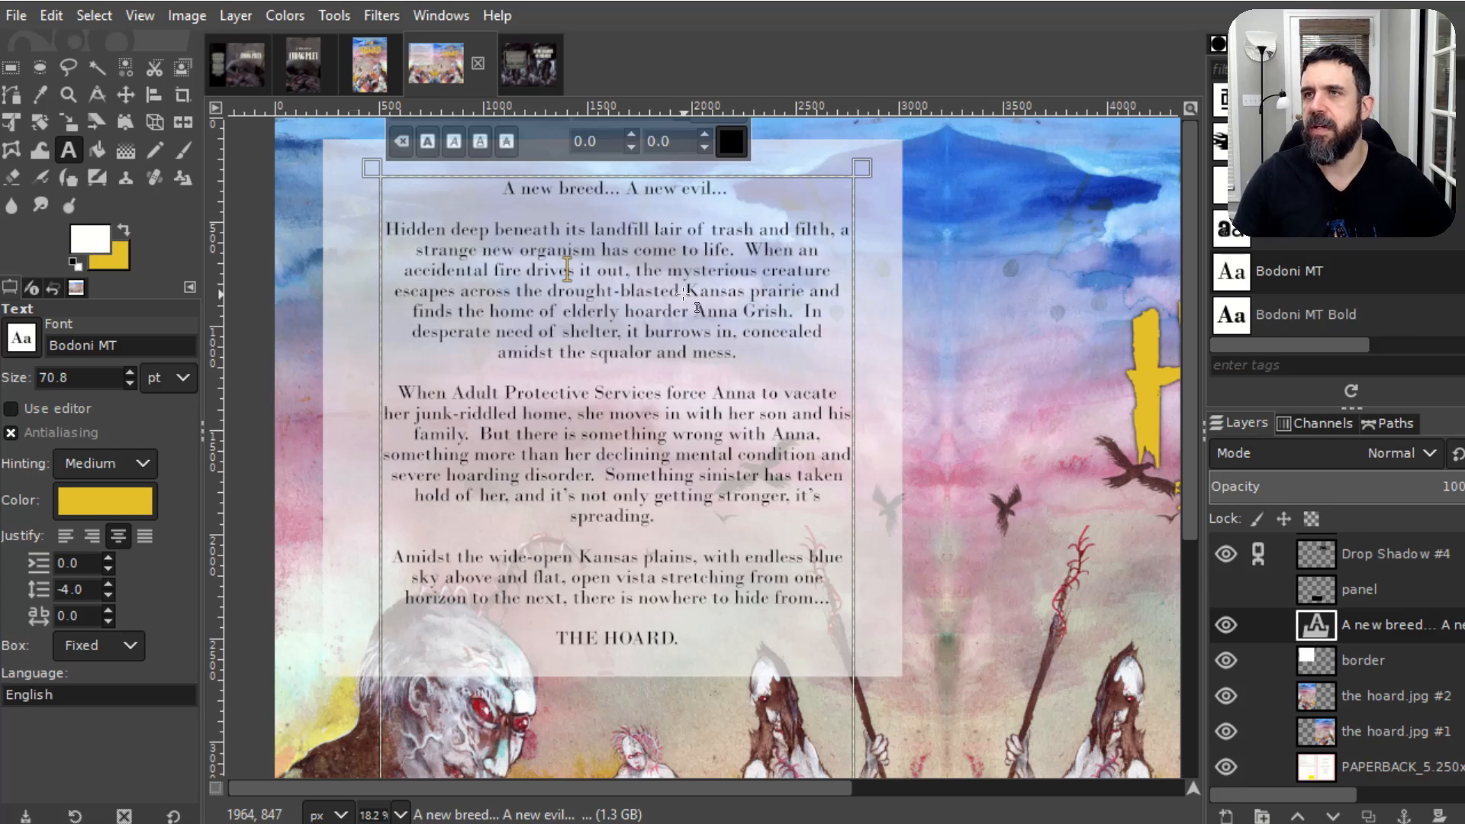
scroll(711, 469, down, 2)
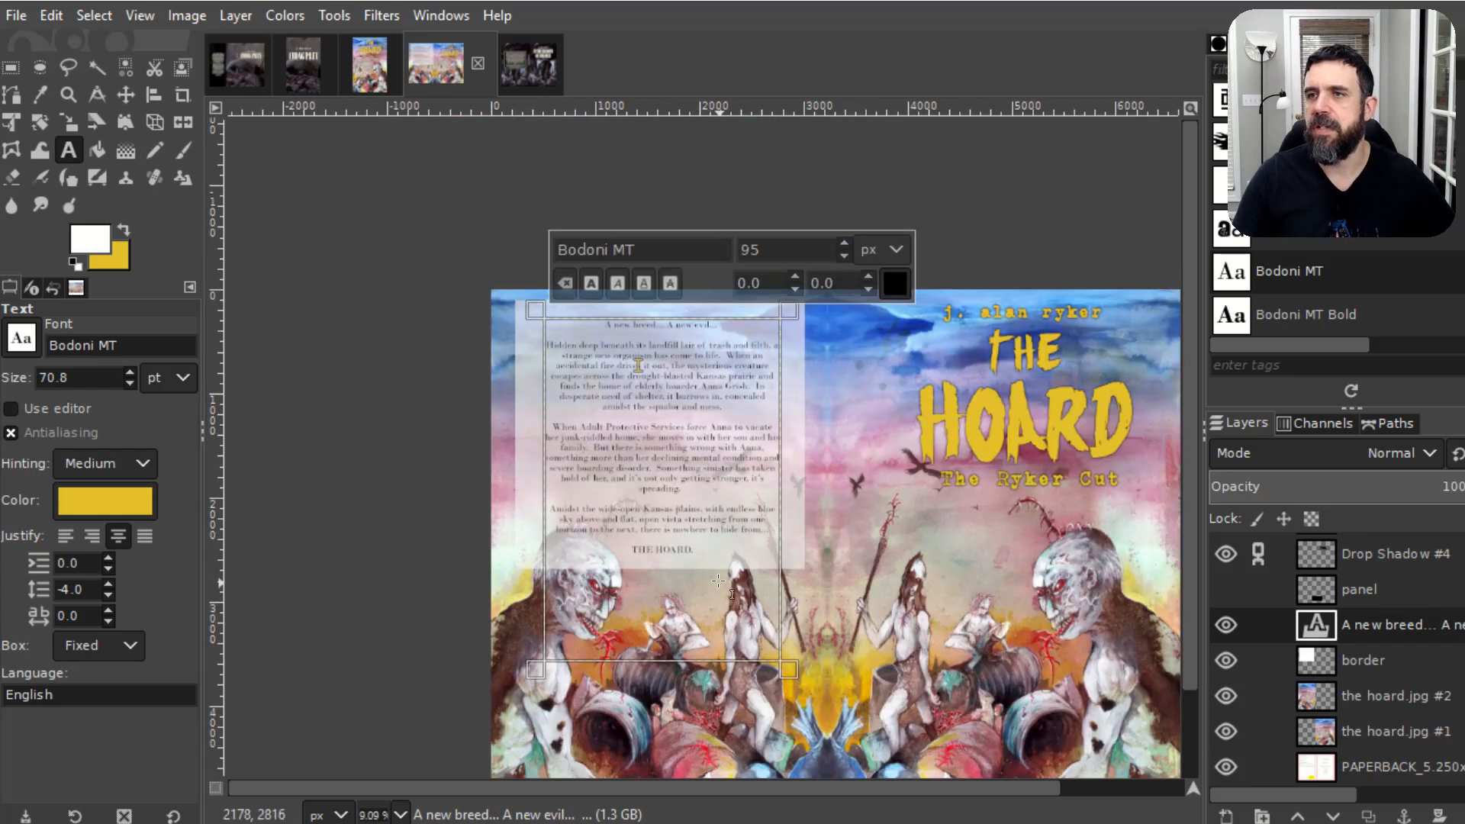
scroll(694, 500, up, 2)
scroll(577, 111, down, 1)
scroll(595, 130, up, 1)
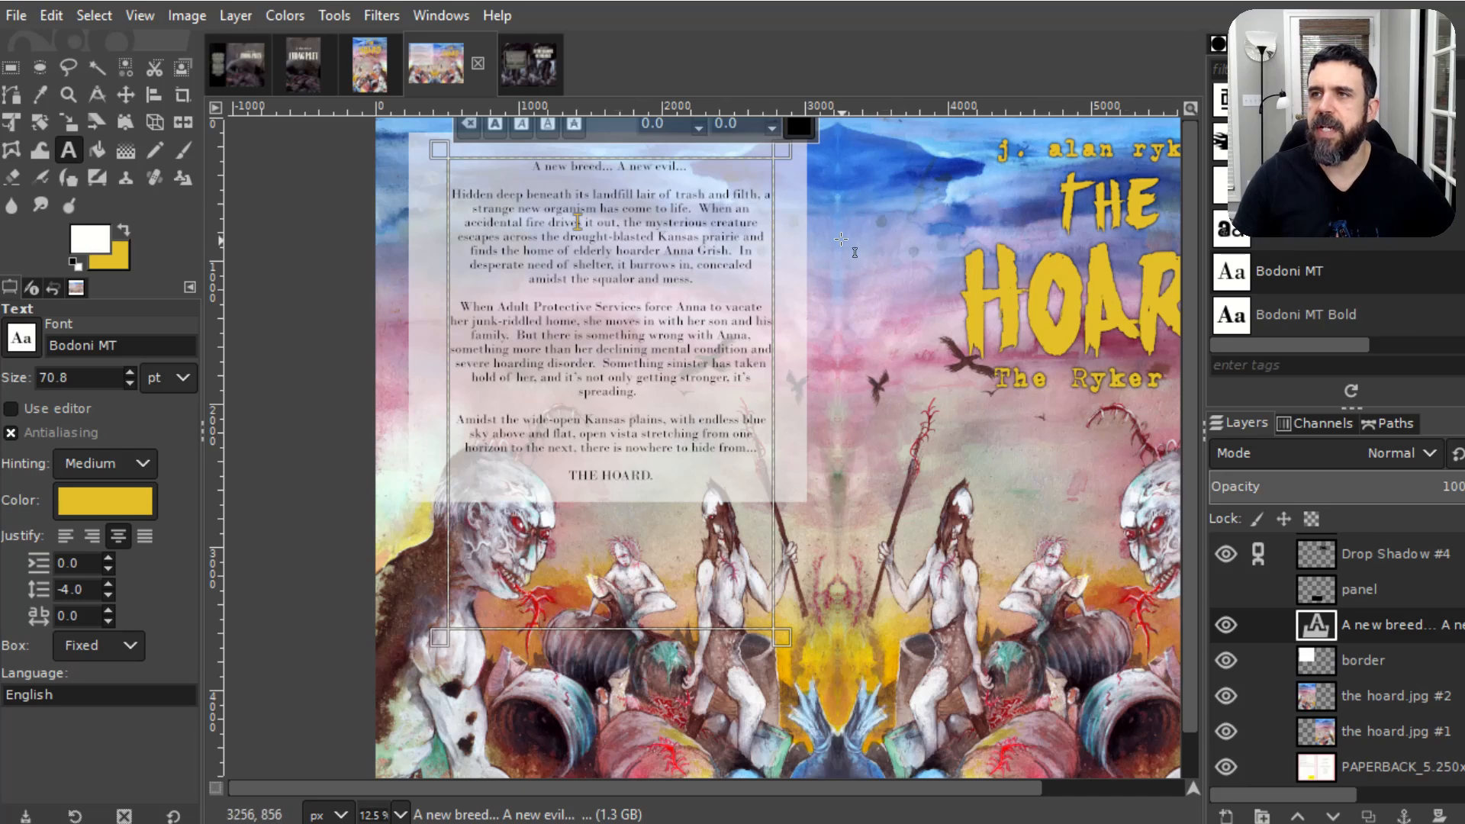
Step: Lower the opacity of the hoard.jpg #1 layer to about 80 so the cover template shows through
click(1389, 731)
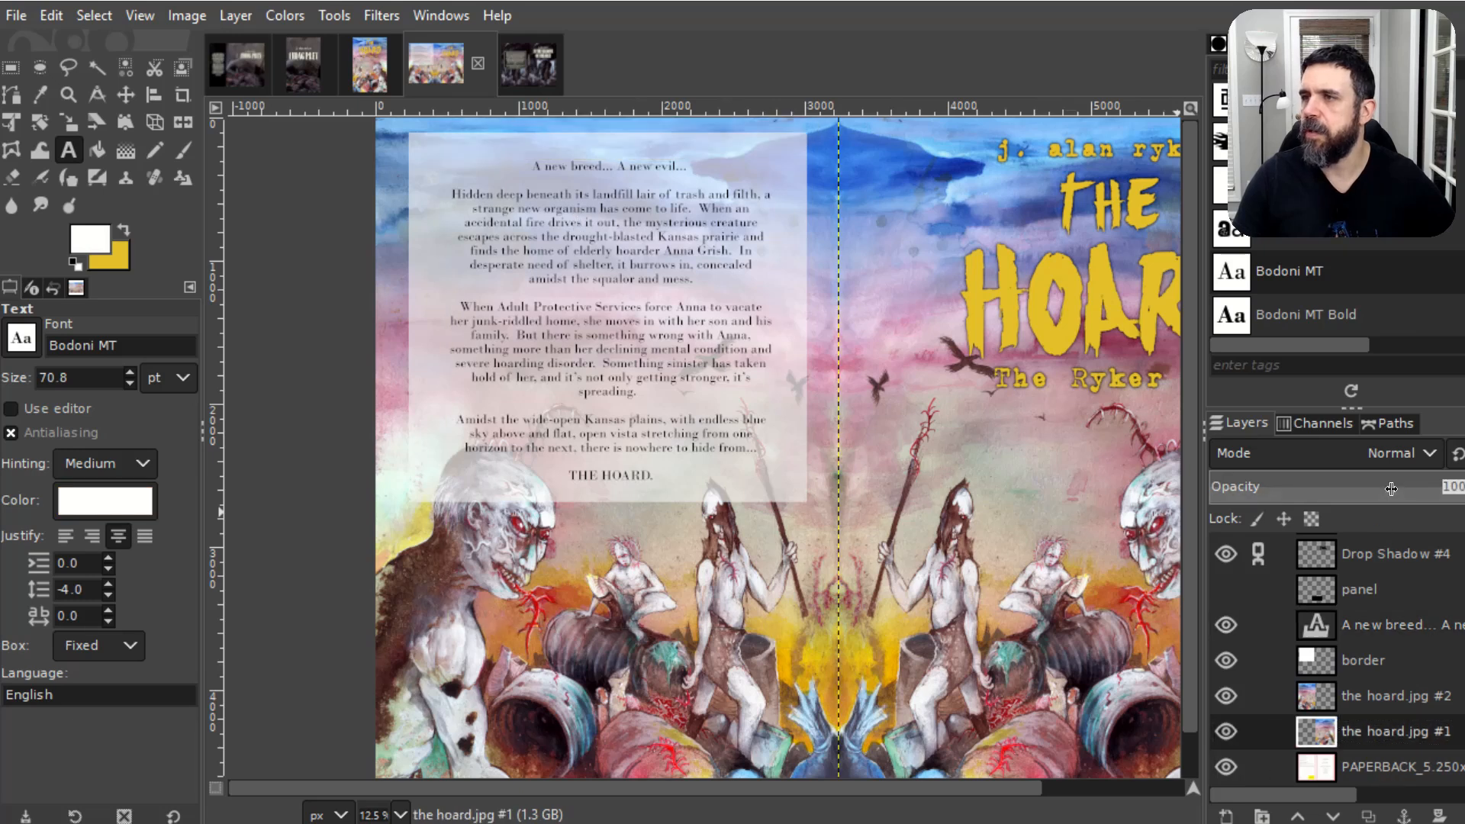
drag(1392, 489, 869, 498)
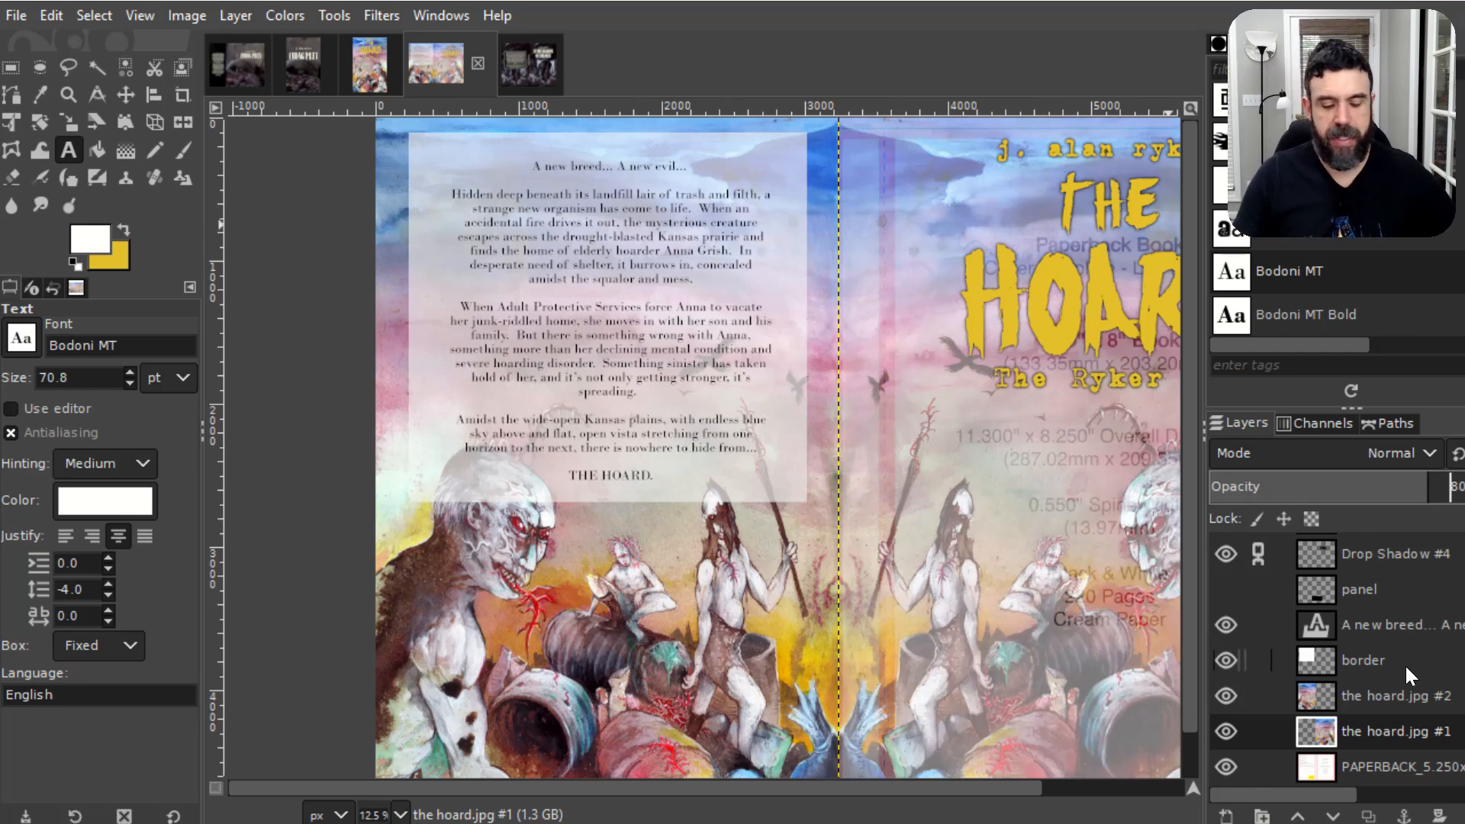
Step: Unlink the front-cover author-name layer and copy it to a new layer
scroll(1404, 664, down, 1)
scroll(1407, 672, up, 5)
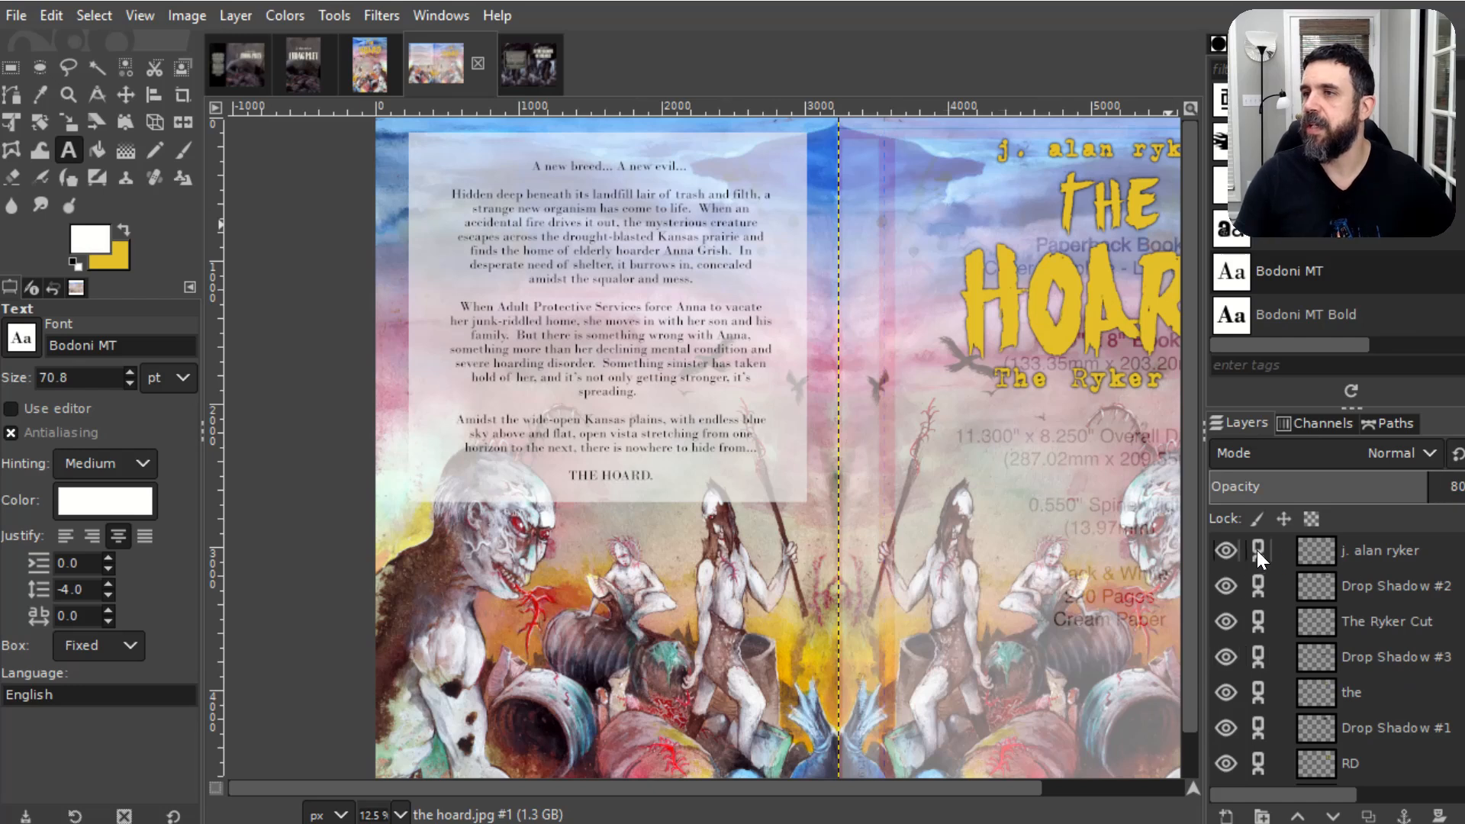
click(1378, 551)
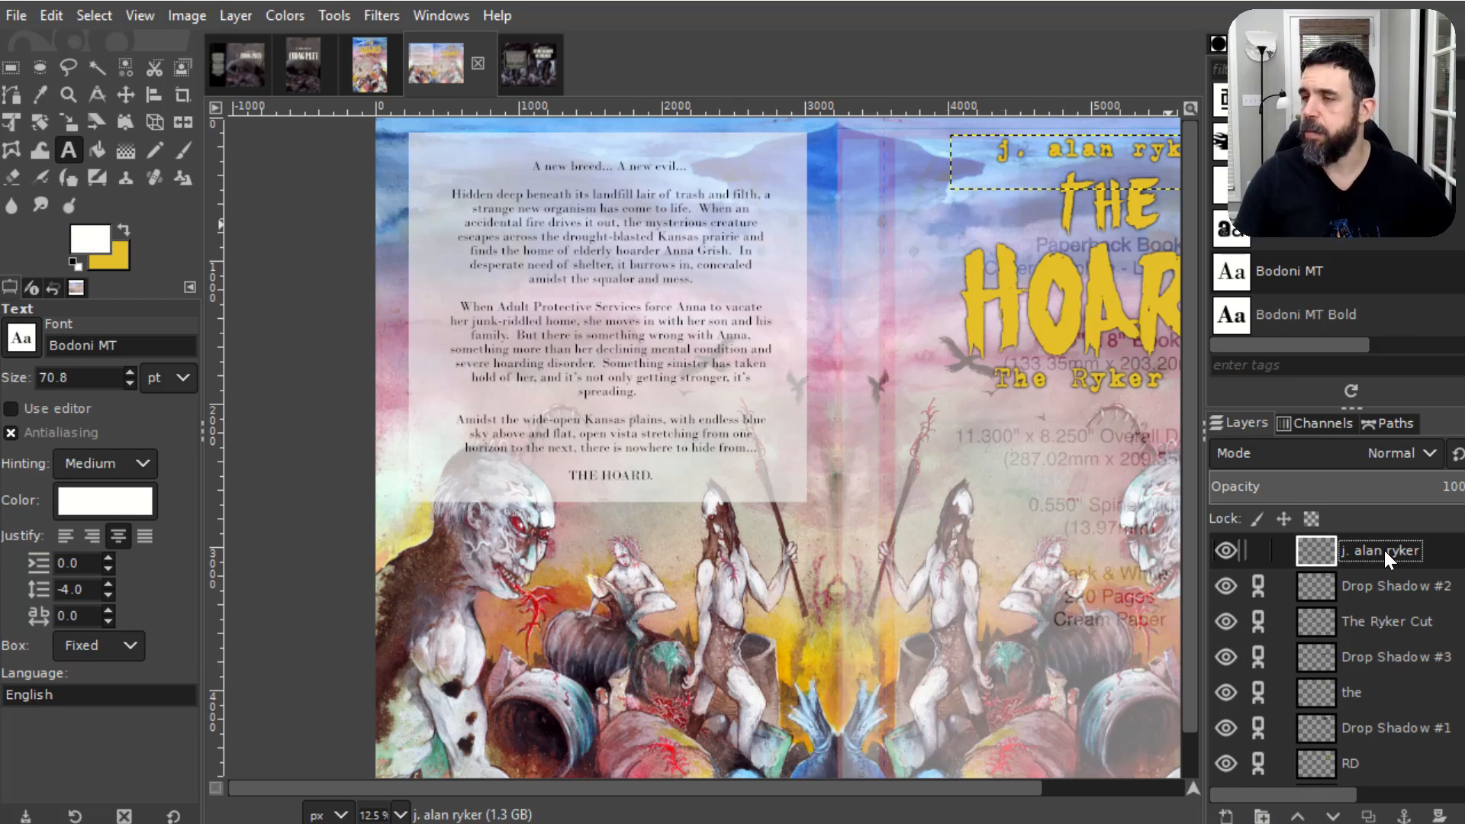
key(ctrl+c)
key(ctrl+v)
right_click(1341, 538)
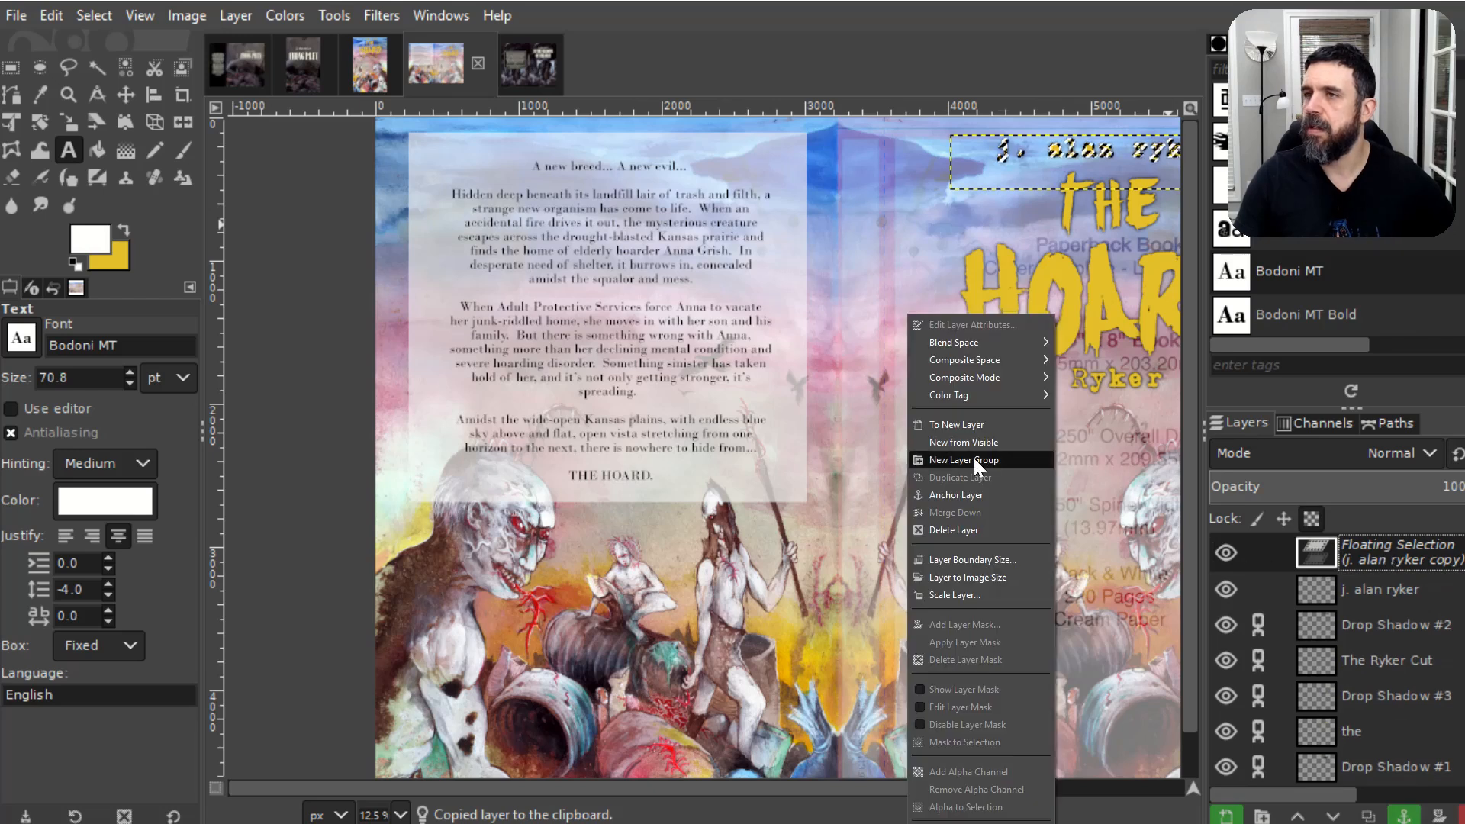
click(965, 423)
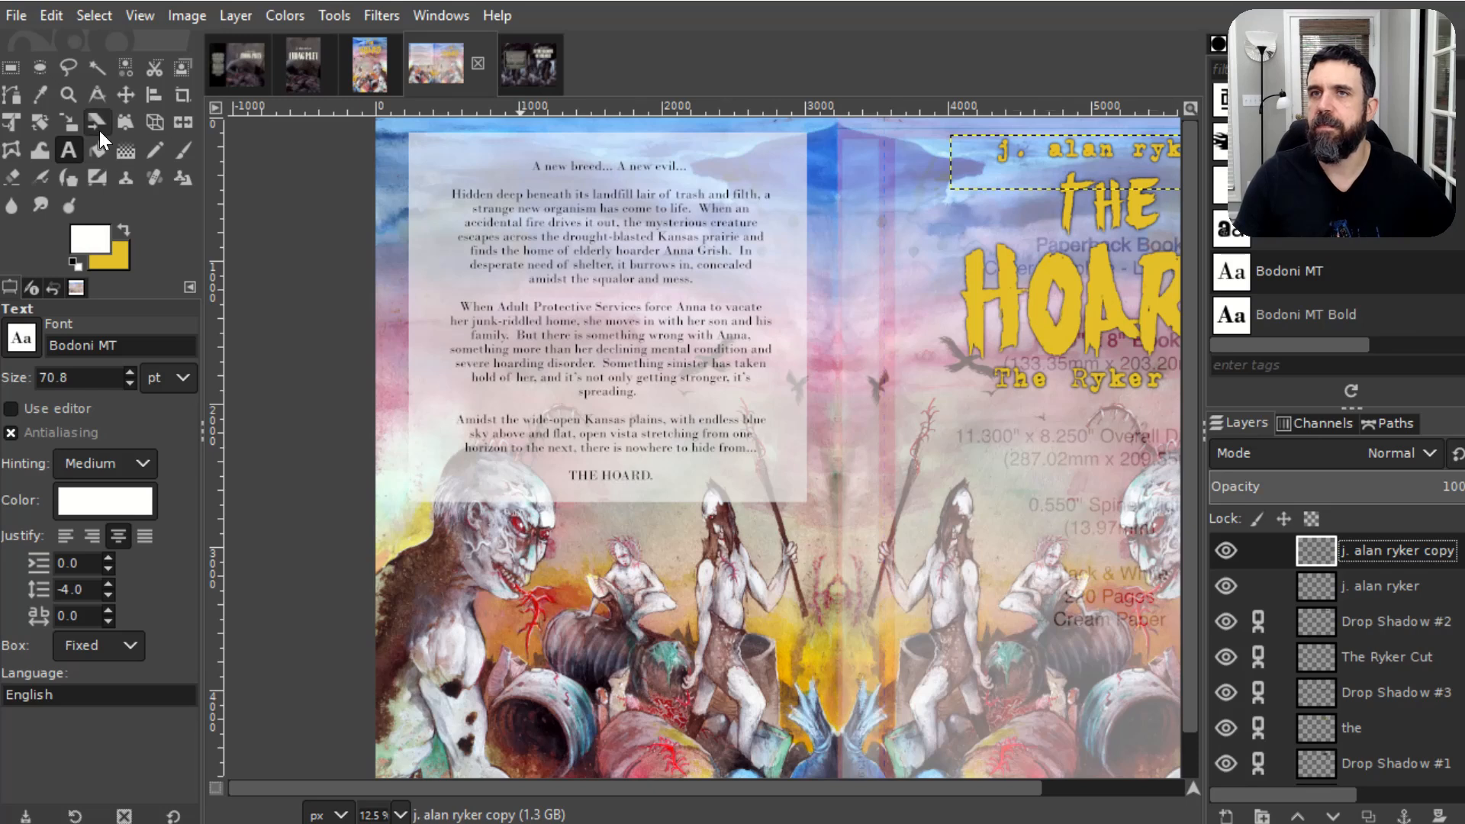
Step: Move the copied author name down over the lower part of the spine
key(m)
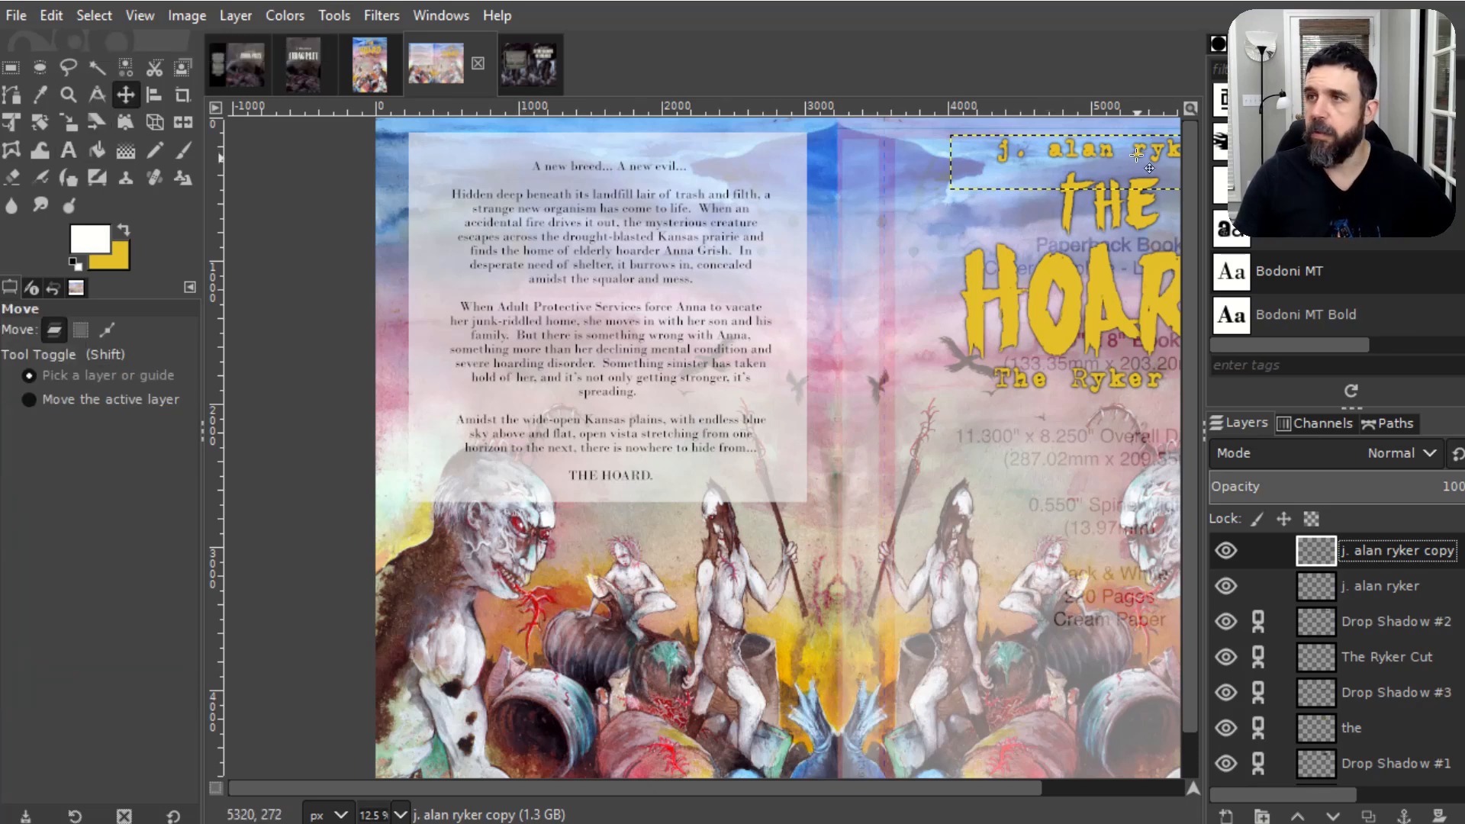
drag(1152, 162, 889, 612)
scroll(1189, 387, down, 1)
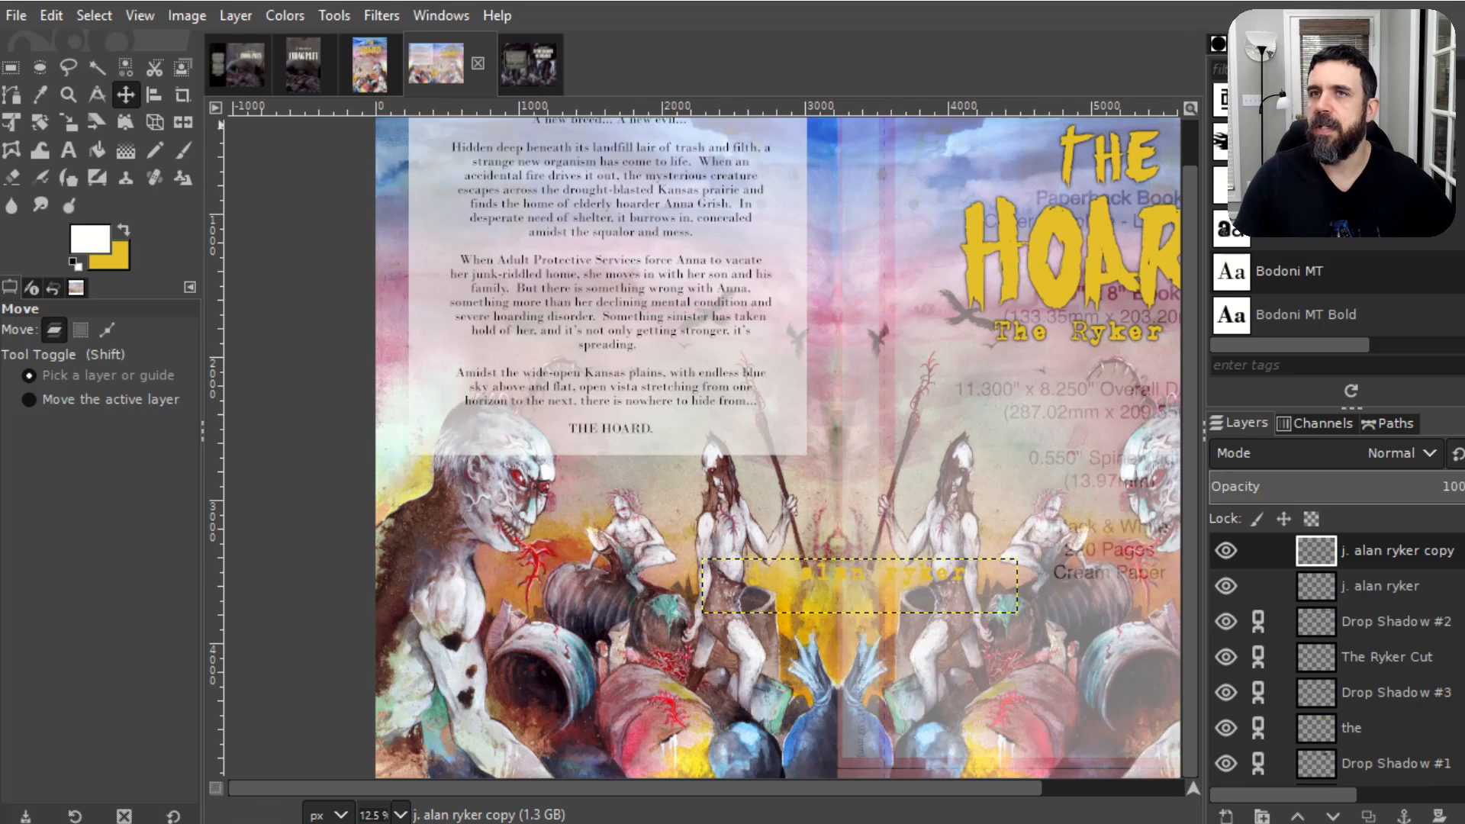
Step: Rotate the copied author name by 90.00 degrees so it reads down the spine
click(34, 125)
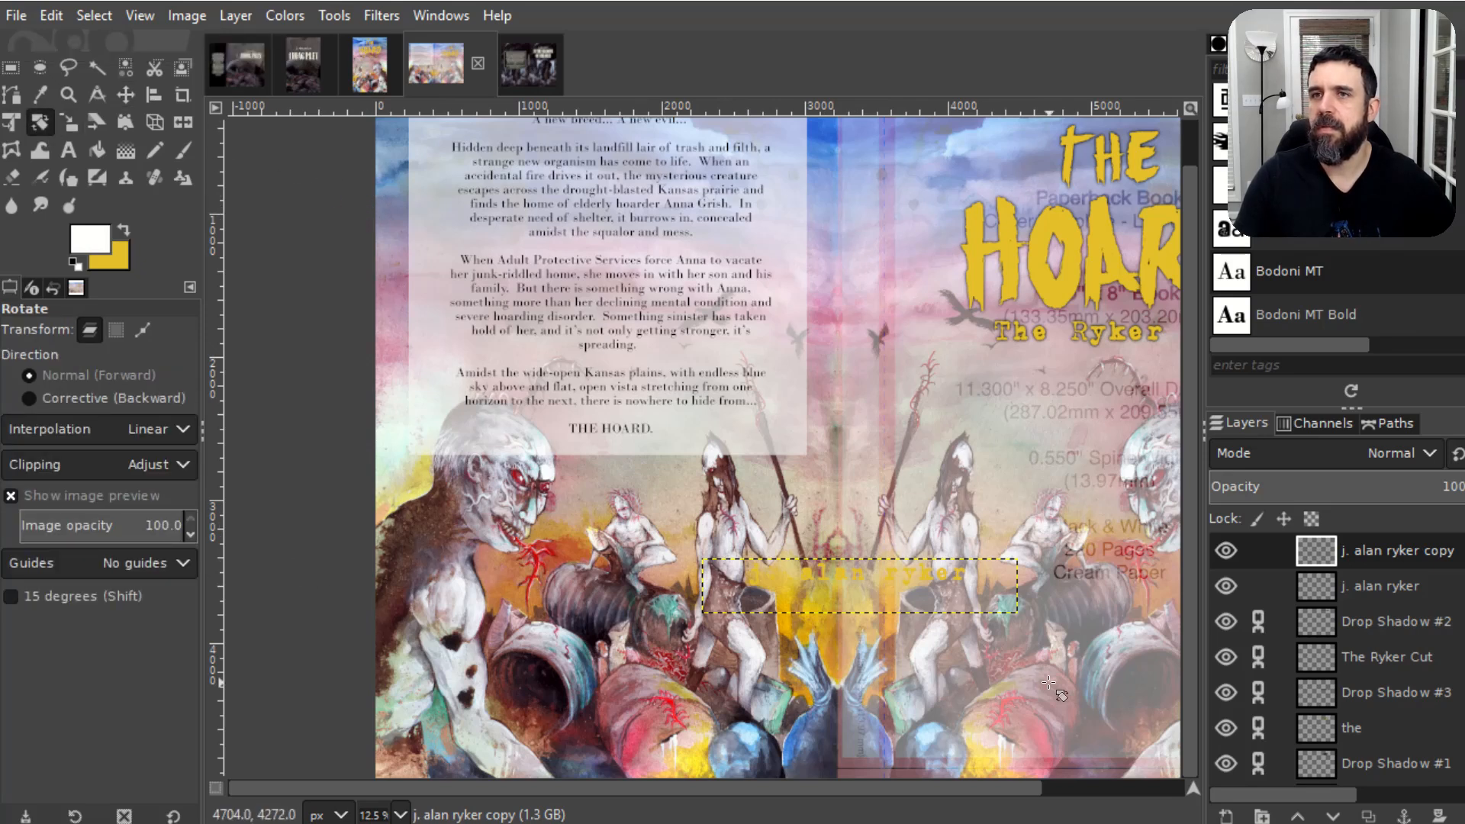
drag(986, 590, 856, 694)
drag(1014, 178, 1034, 177)
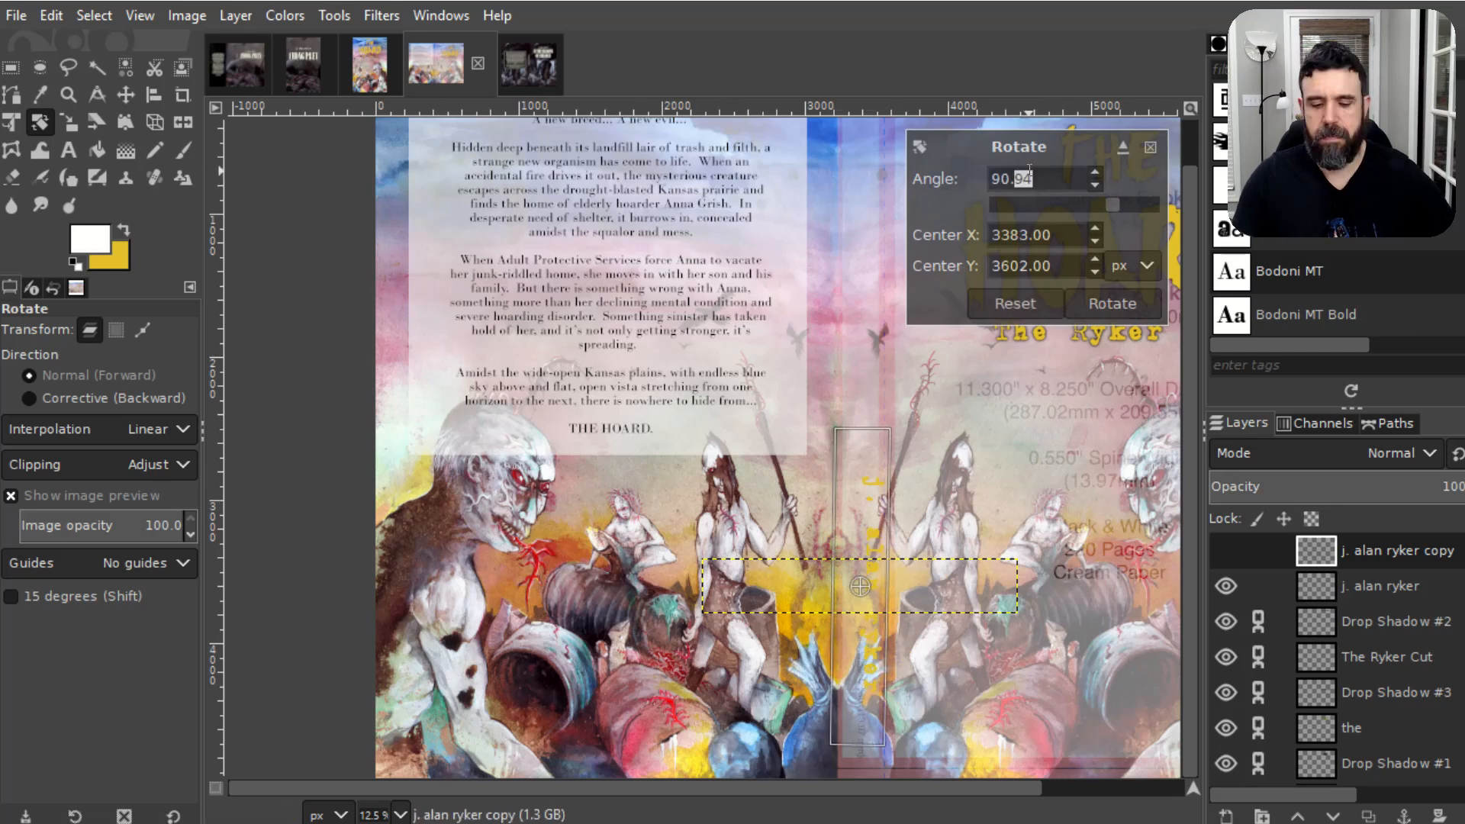
text(00)
key(Return)
click(1116, 305)
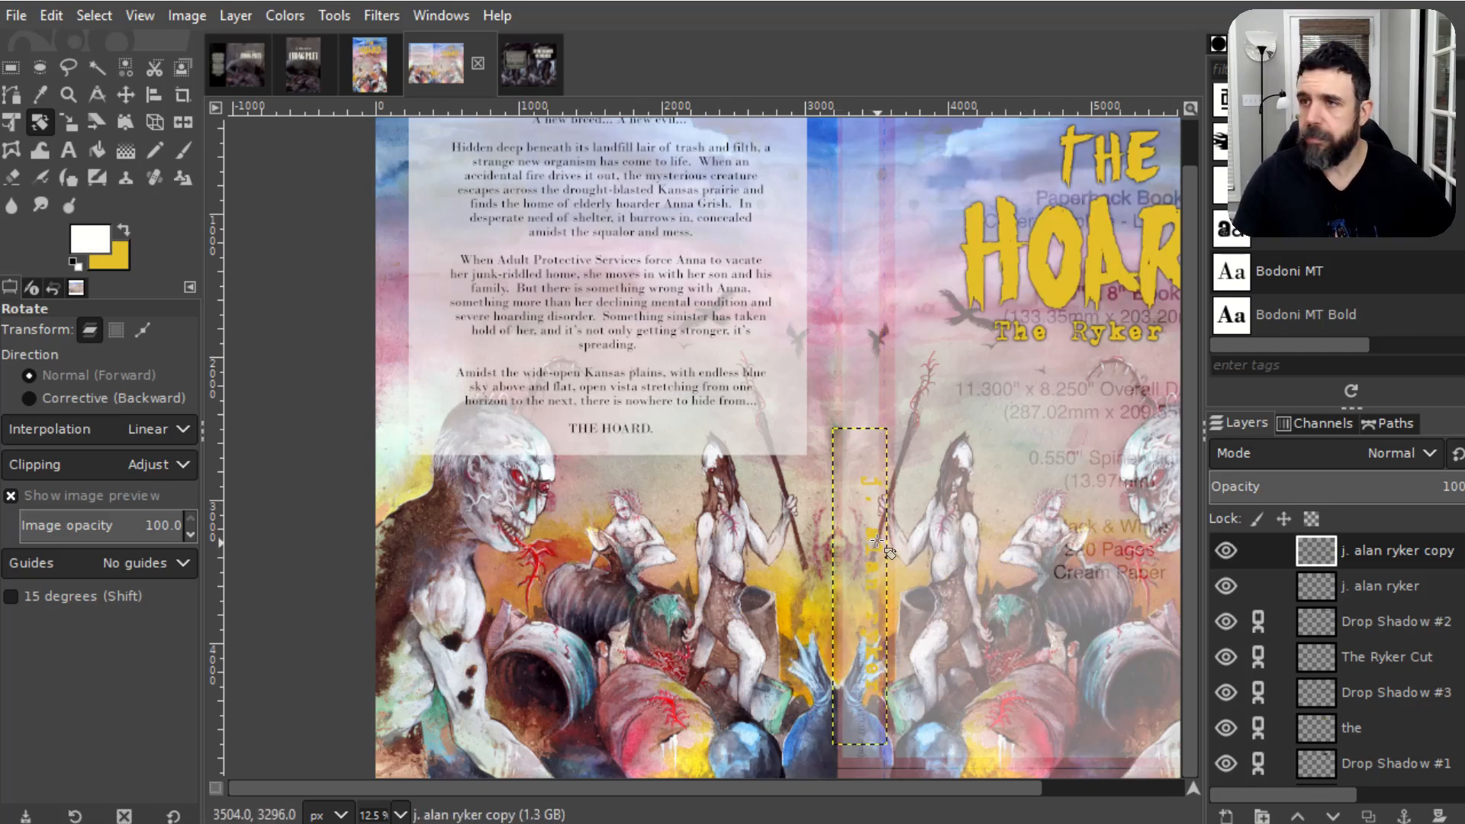
Step: Nudge the rotated author name left to centre its layer in the spine, and down to the cover's lower edge
key(m)
scroll(895, 573, up, 1)
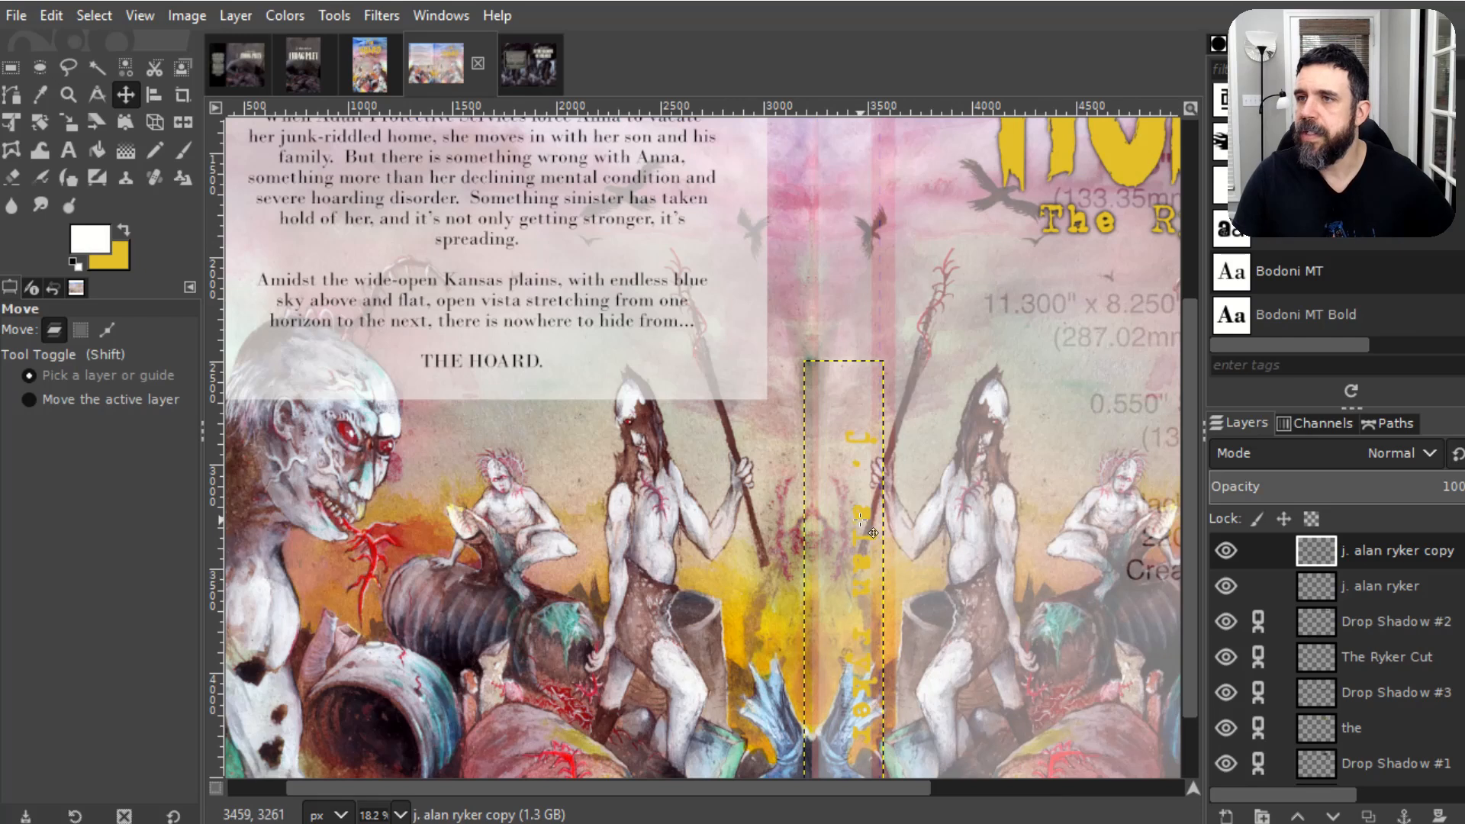
key(shift+Left)
key(shift+Left)
key(shift+Left)
key(shift+Left)
key(shift+Left)
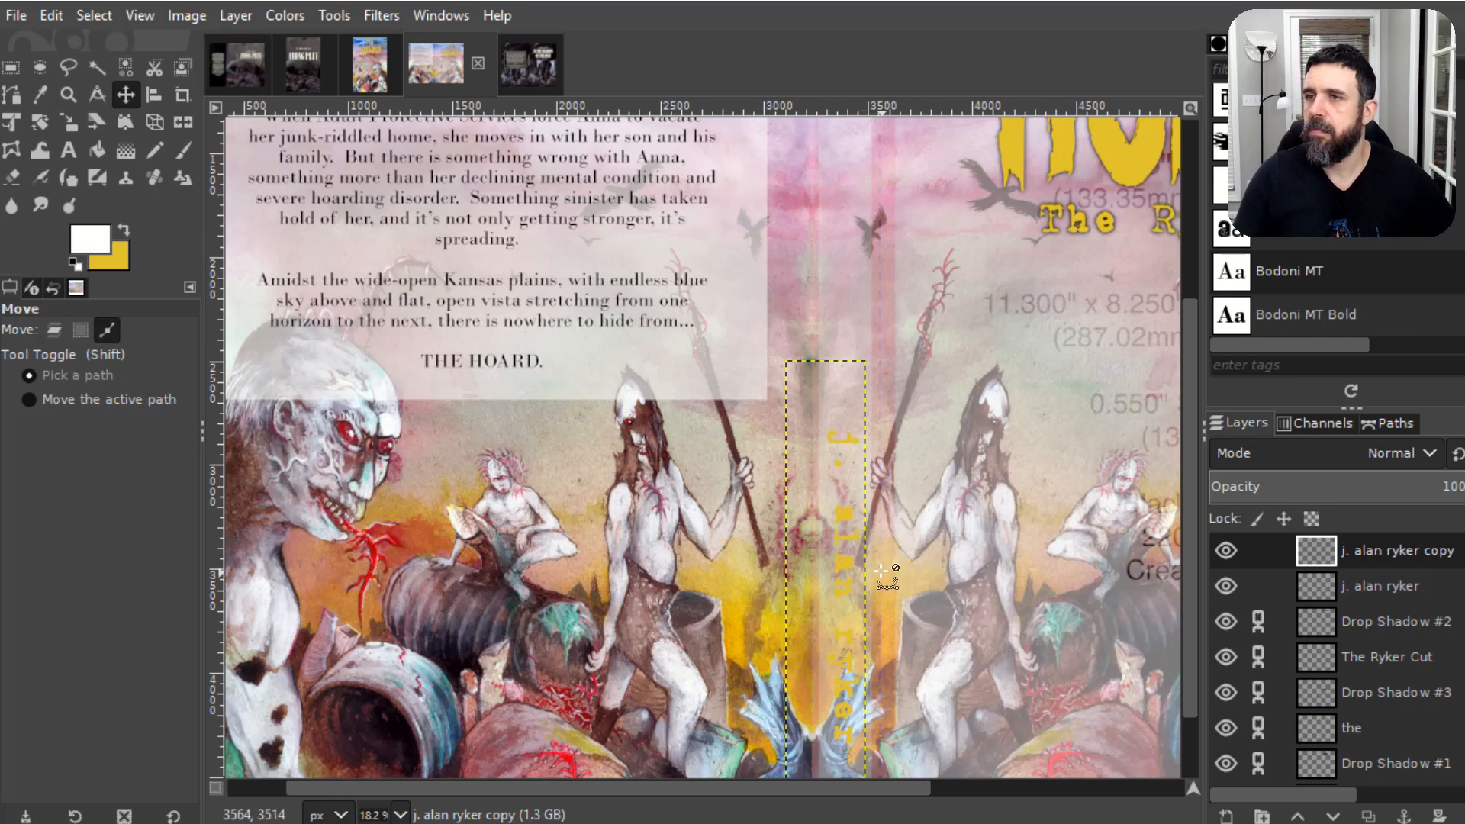
scroll(879, 569, down, 1)
scroll(1018, 534, down, 1)
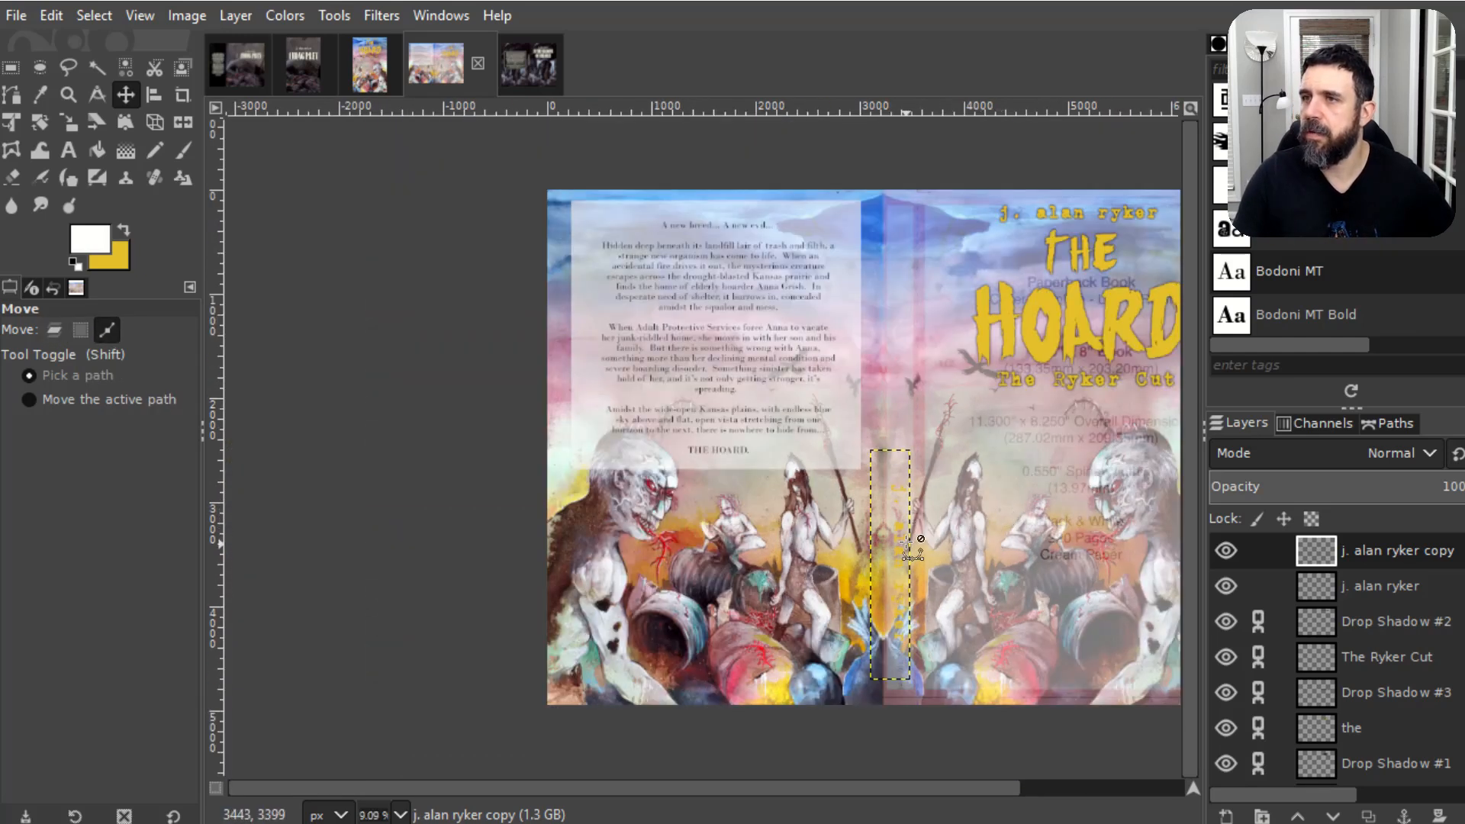
scroll(904, 548, up, 1)
scroll(905, 548, down, 1)
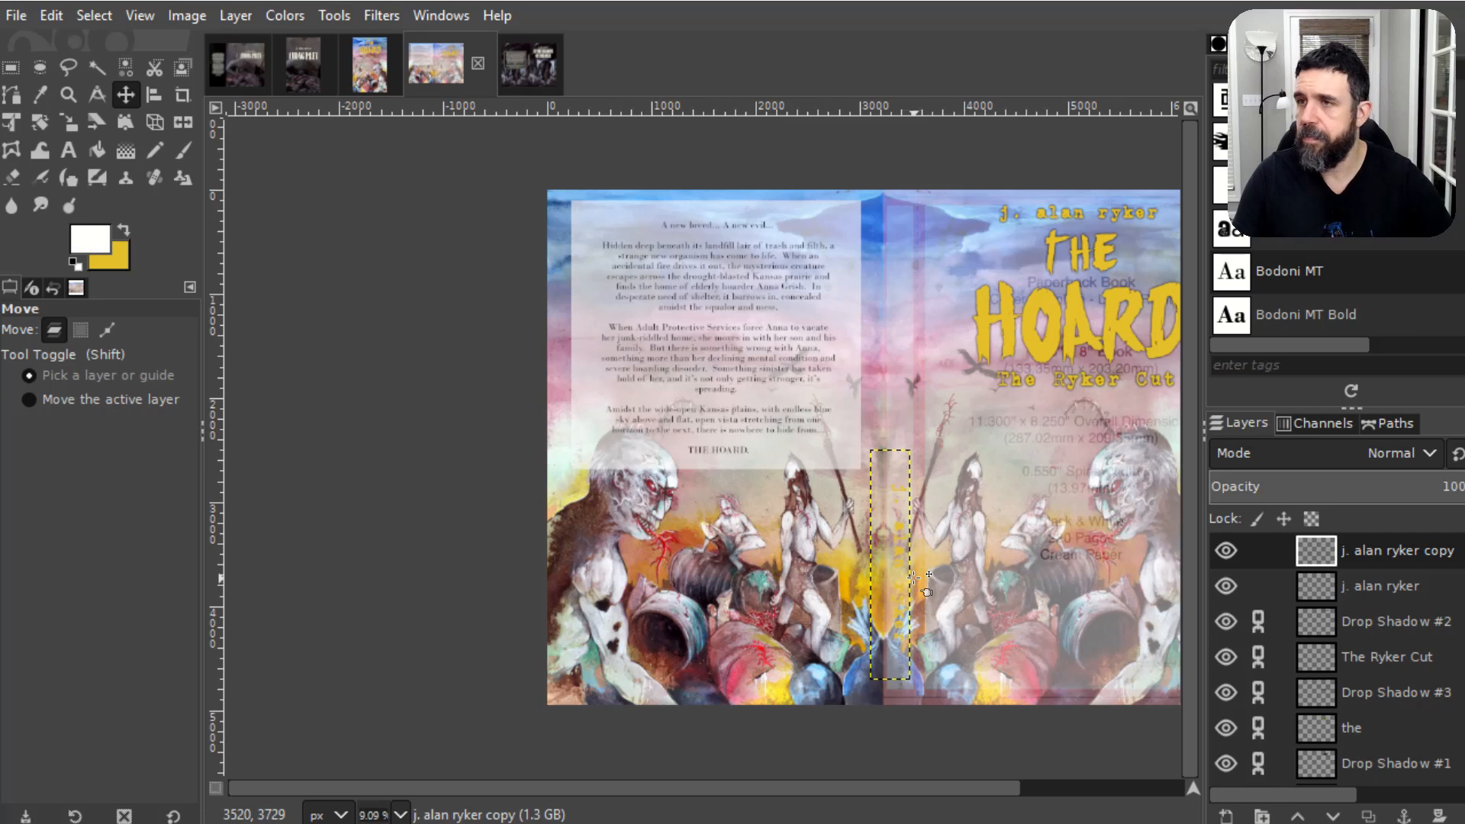
key(shift+Down)
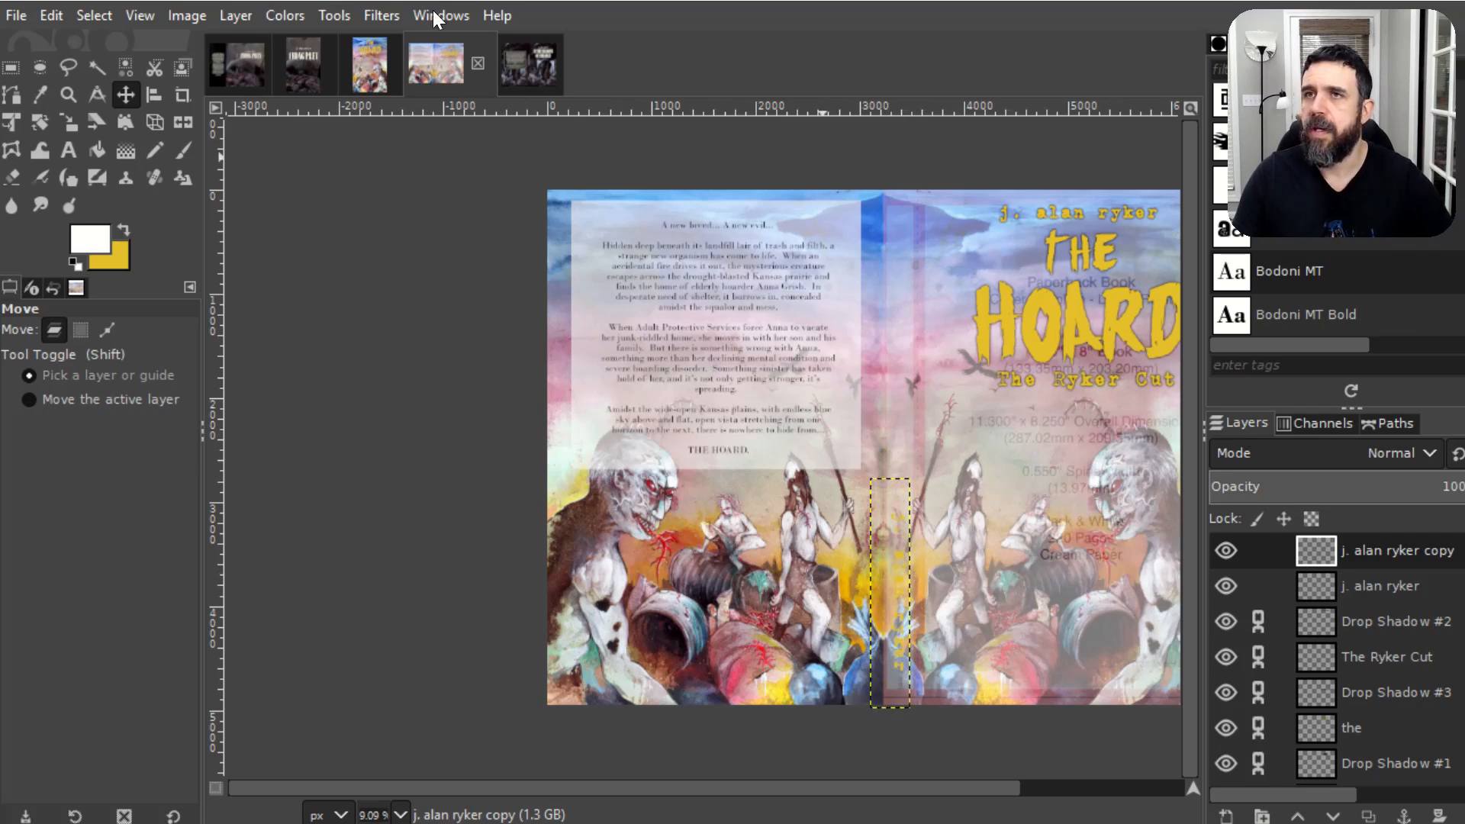
Step: Apply the Drop Shadow filter twice to the author name on the spine
click(380, 15)
click(393, 35)
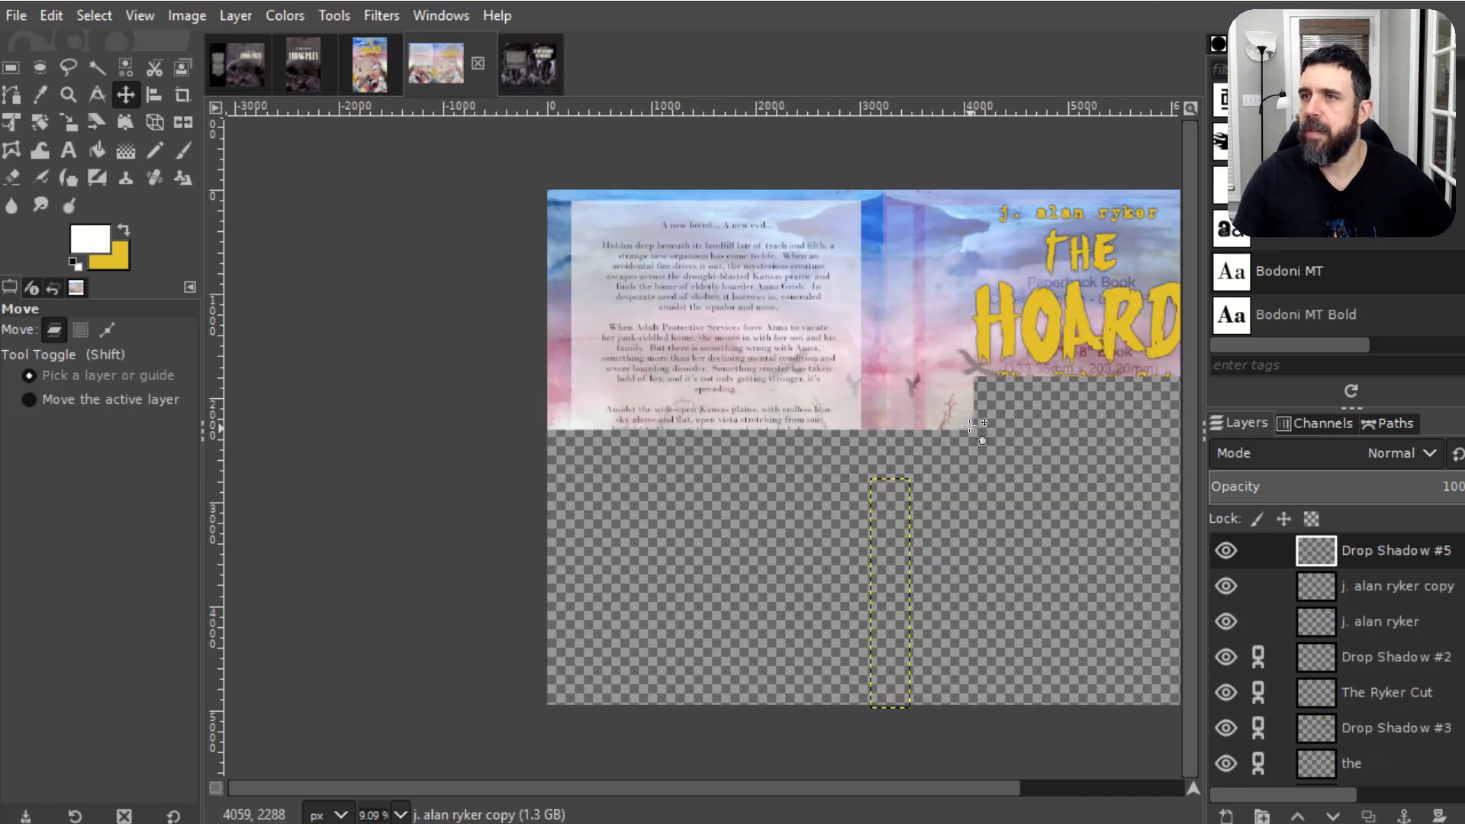
key(ctrl+f)
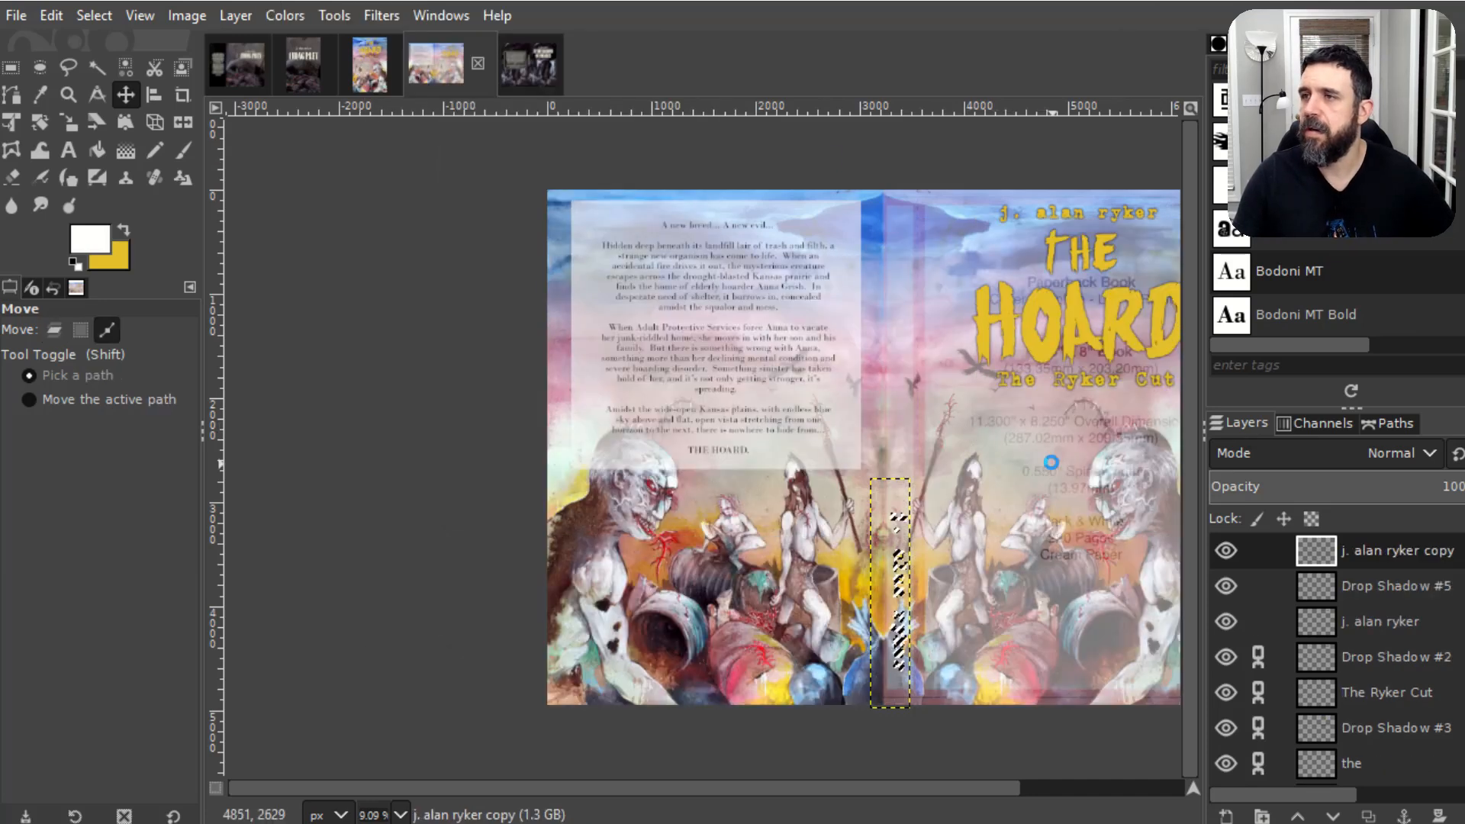
scroll(910, 549, up, 2)
scroll(910, 549, down, 1)
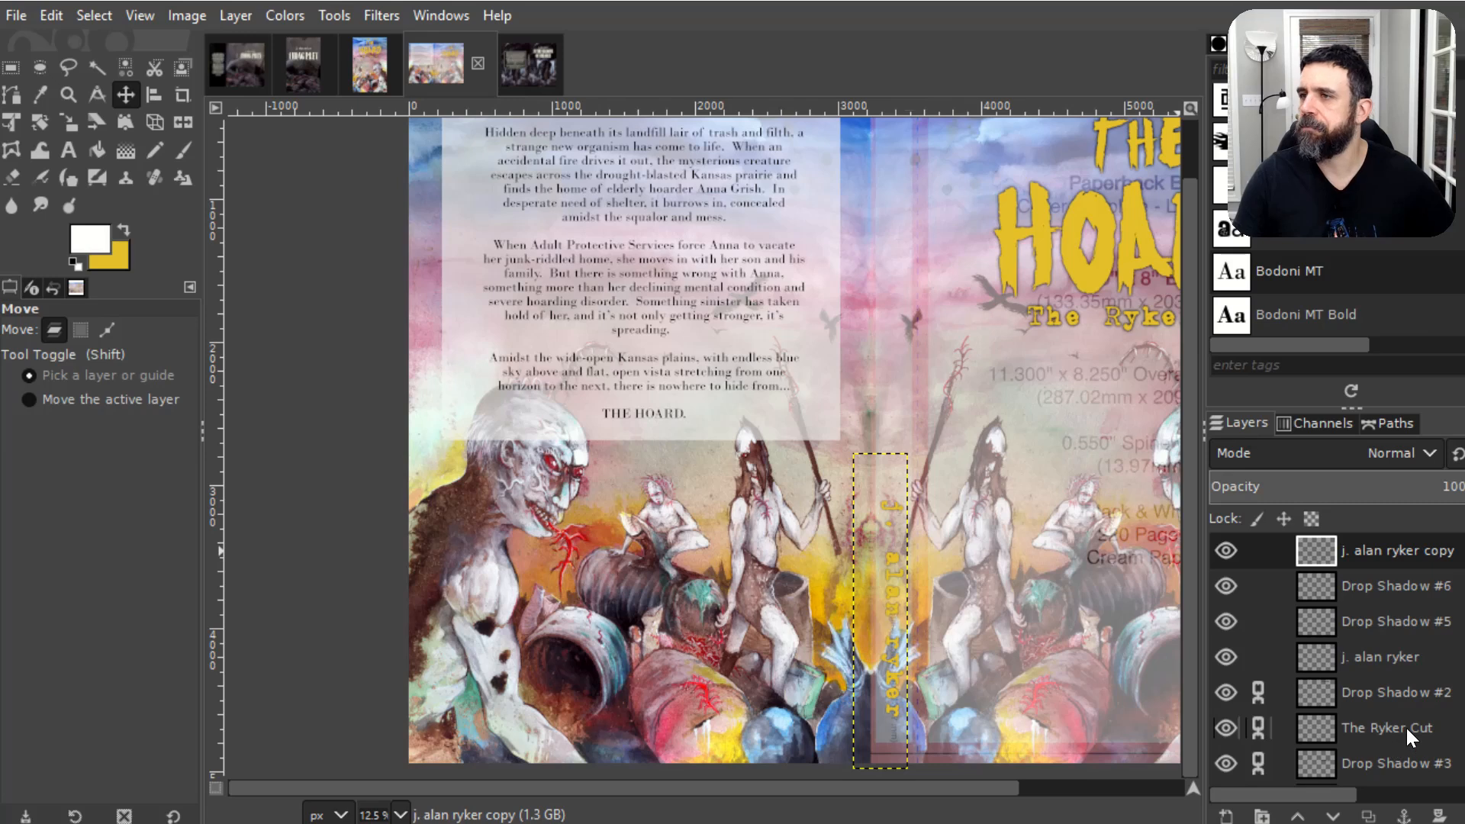
Step: Unlink the front-cover title, subtitle and drop-shadow layers from one another
scroll(1406, 726, down, 1)
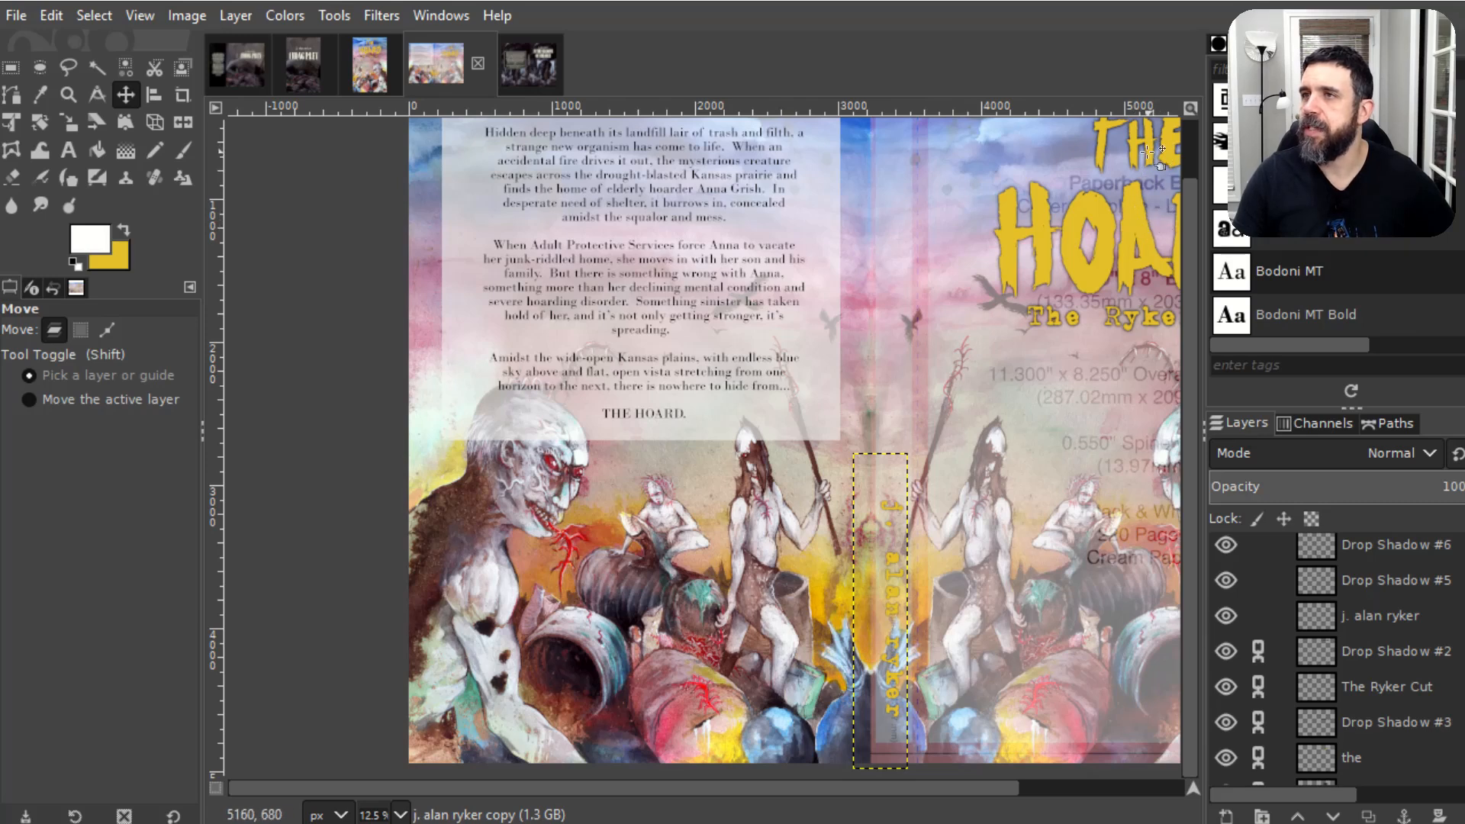
scroll(1148, 440, up, 1)
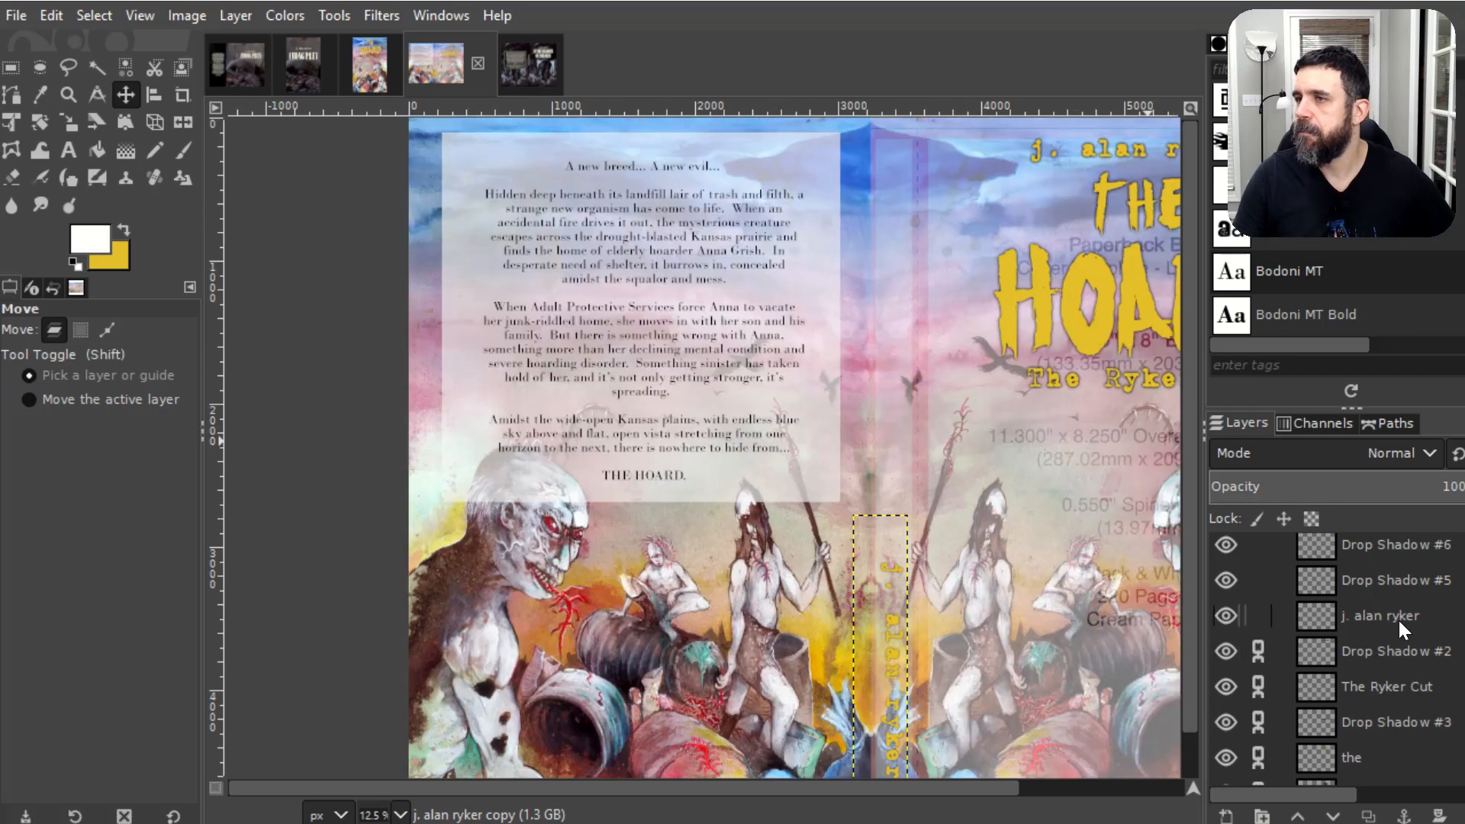
scroll(1256, 710, down, 5)
scroll(1279, 684, up, 3)
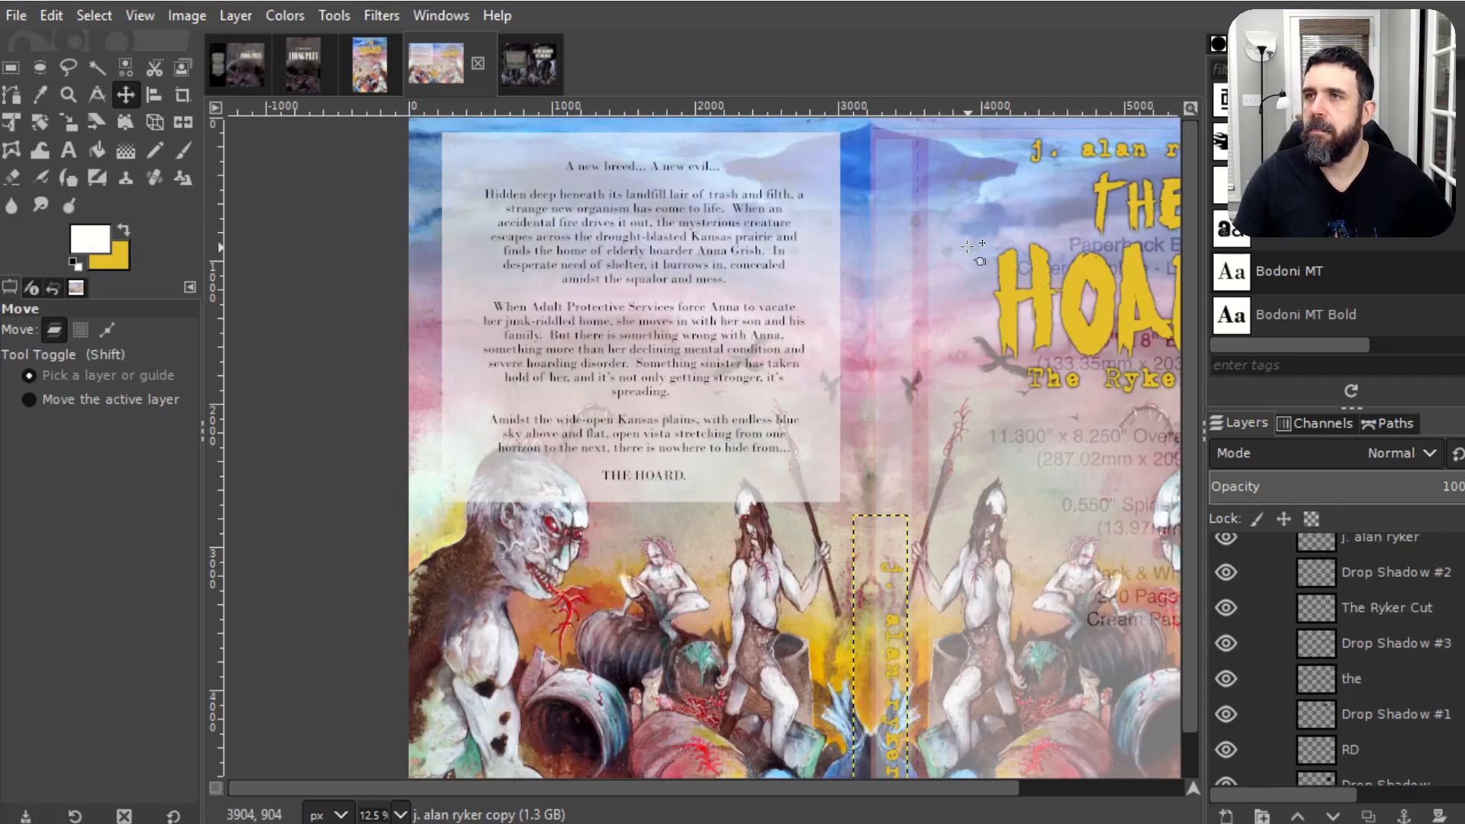
Step: Create a new text layer from the text attributes of the front cover's hoa title layer
key(t)
click(1118, 324)
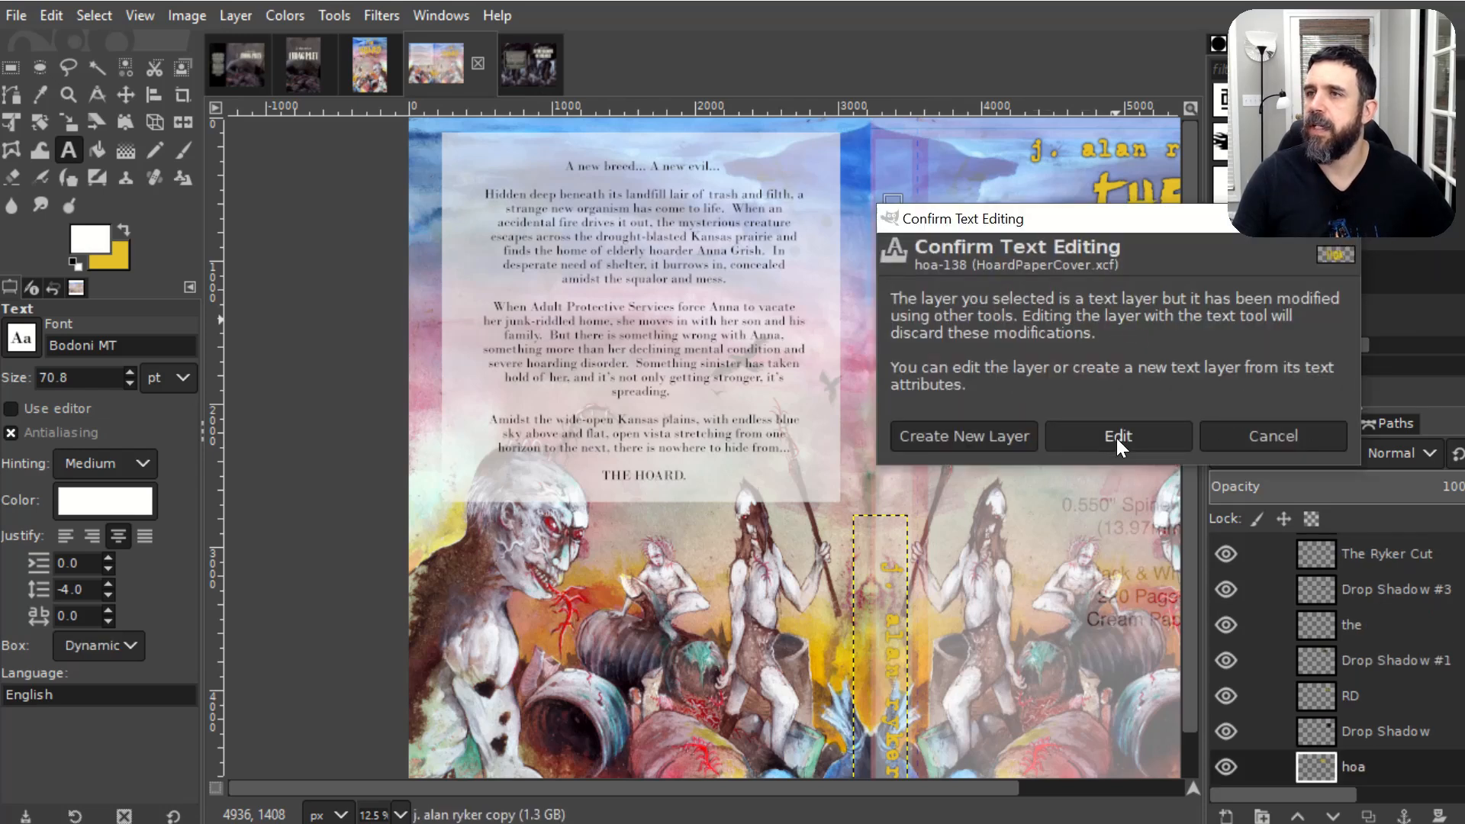
click(960, 434)
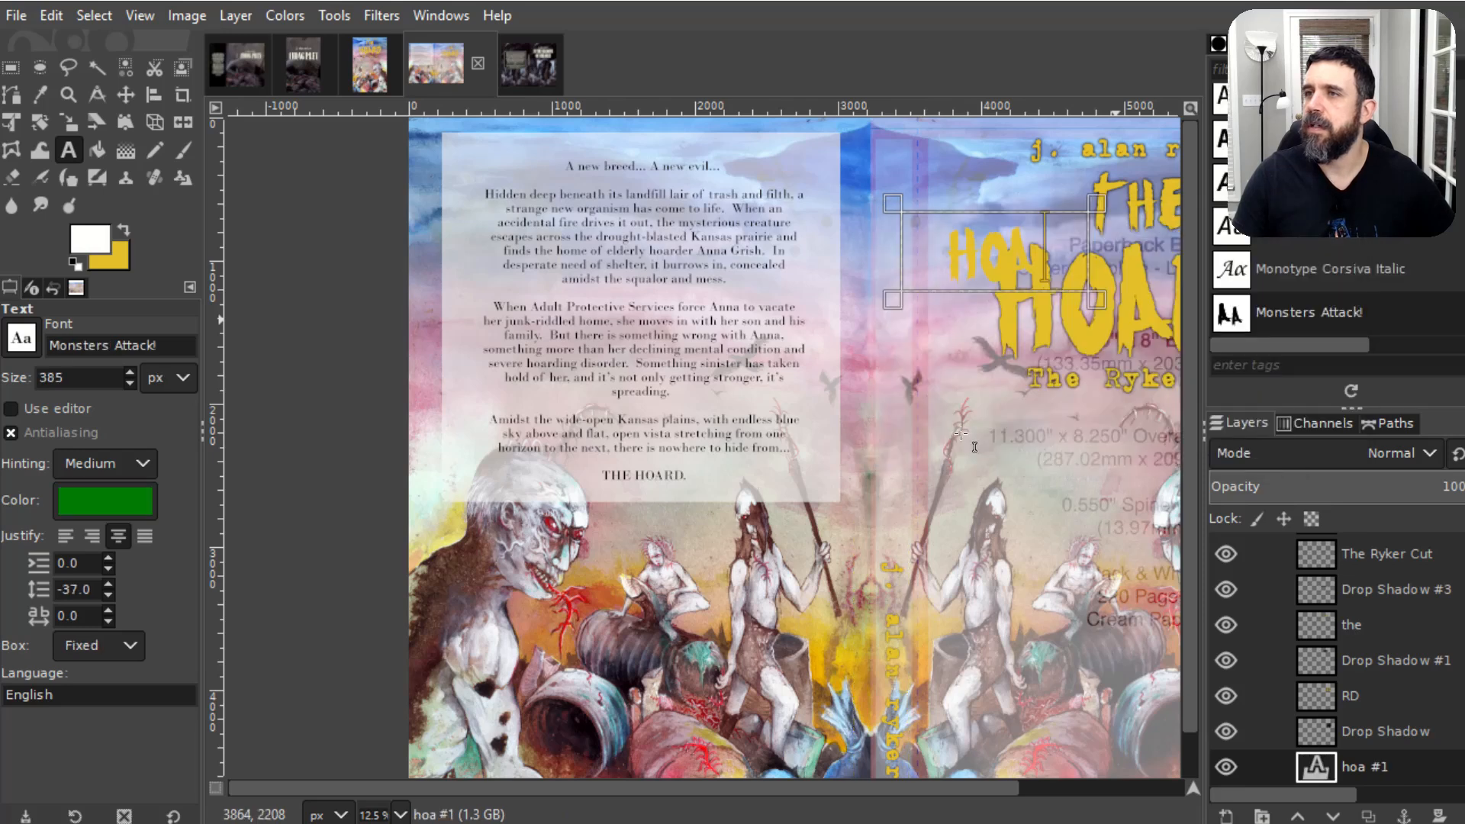
Step: Undo the text layer created from the attributes of the front cover's hoa title layer
click(983, 246)
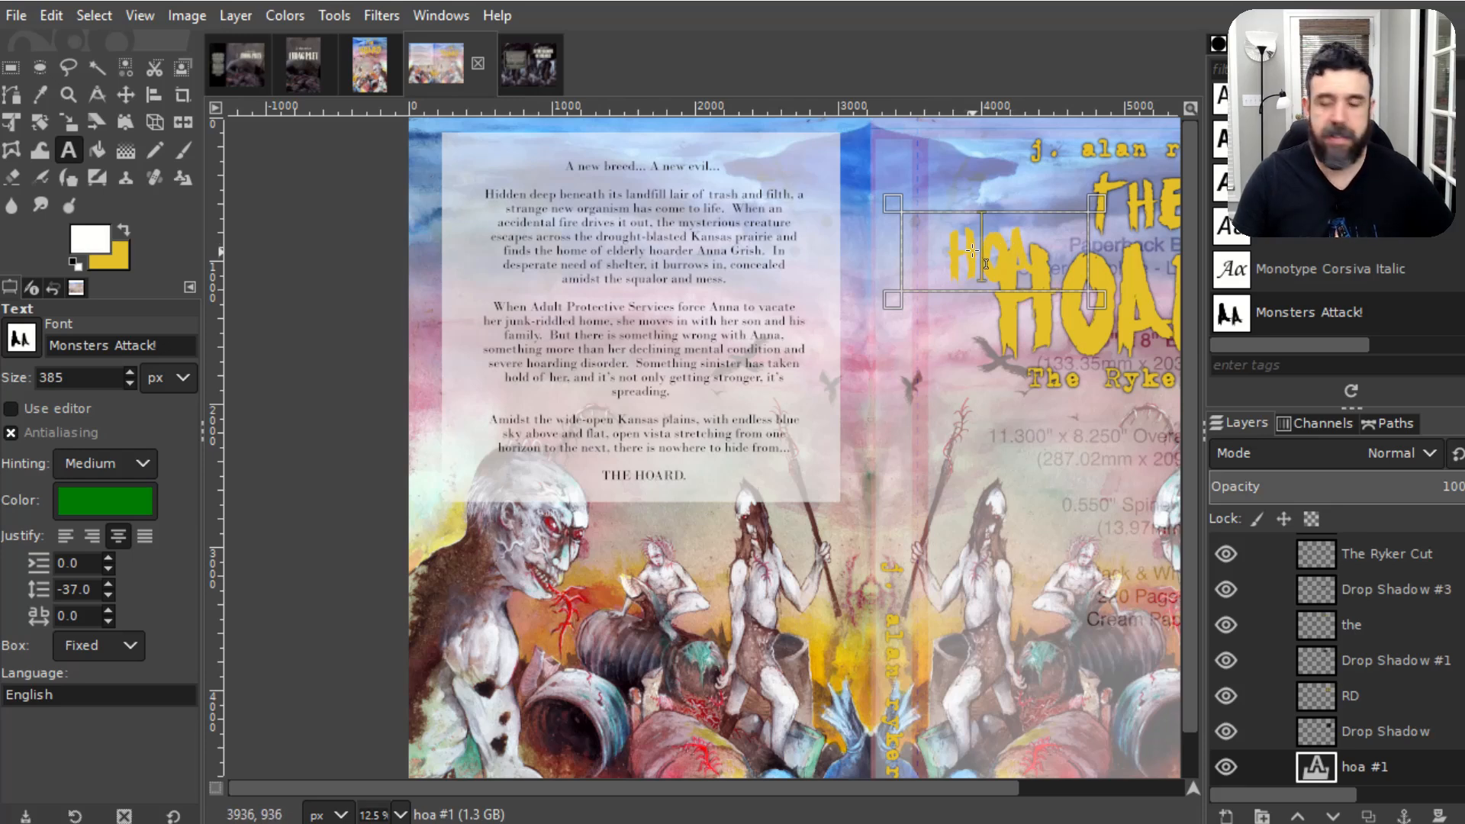
key(ctrl+z)
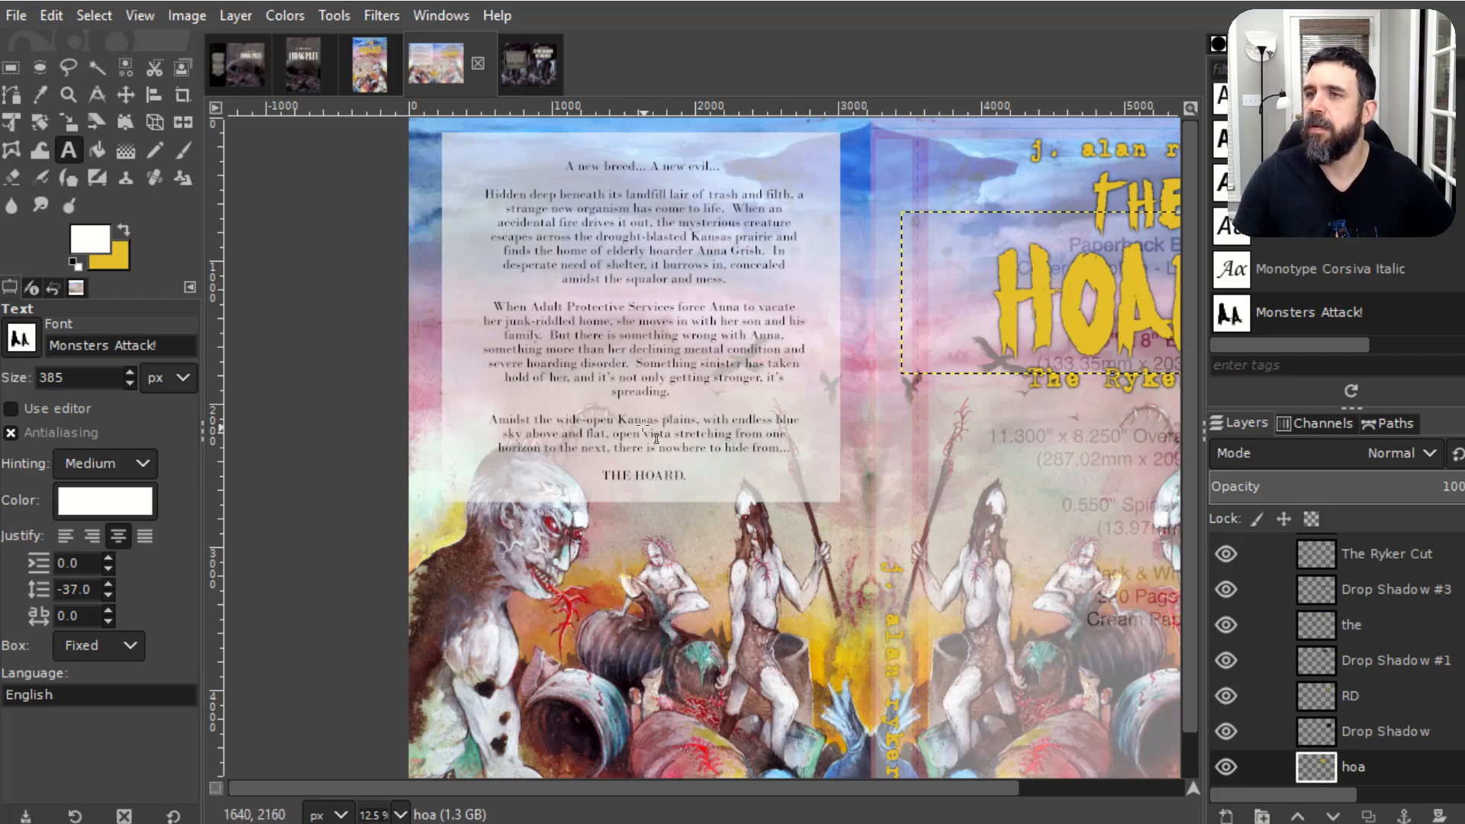
drag(622, 396, 850, 486)
click(753, 529)
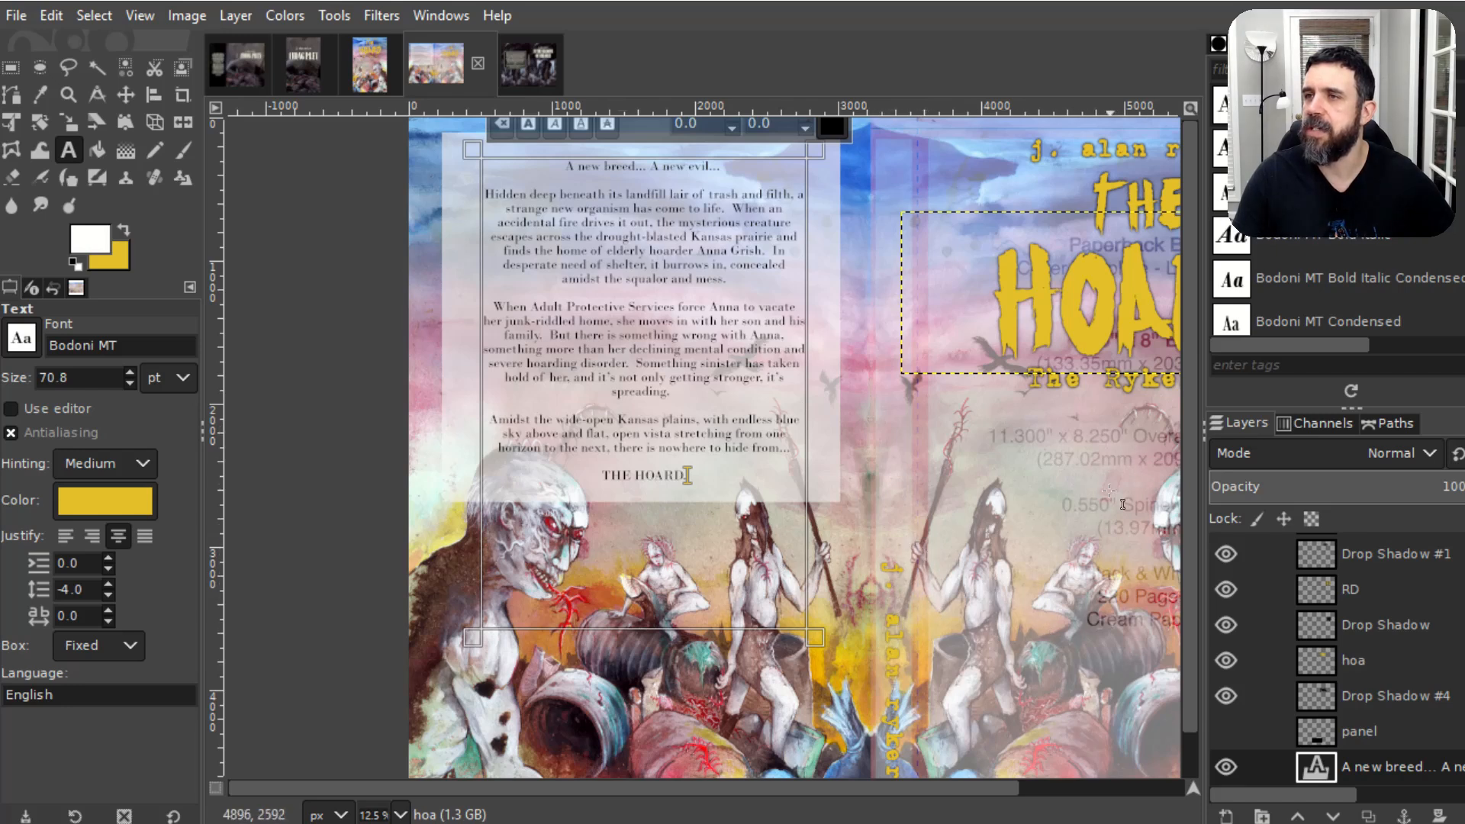
Step: Create a wide text box across the lower spine area and set its font to Monsters Attack!
drag(1125, 485, 773, 561)
triple_click(838, 424)
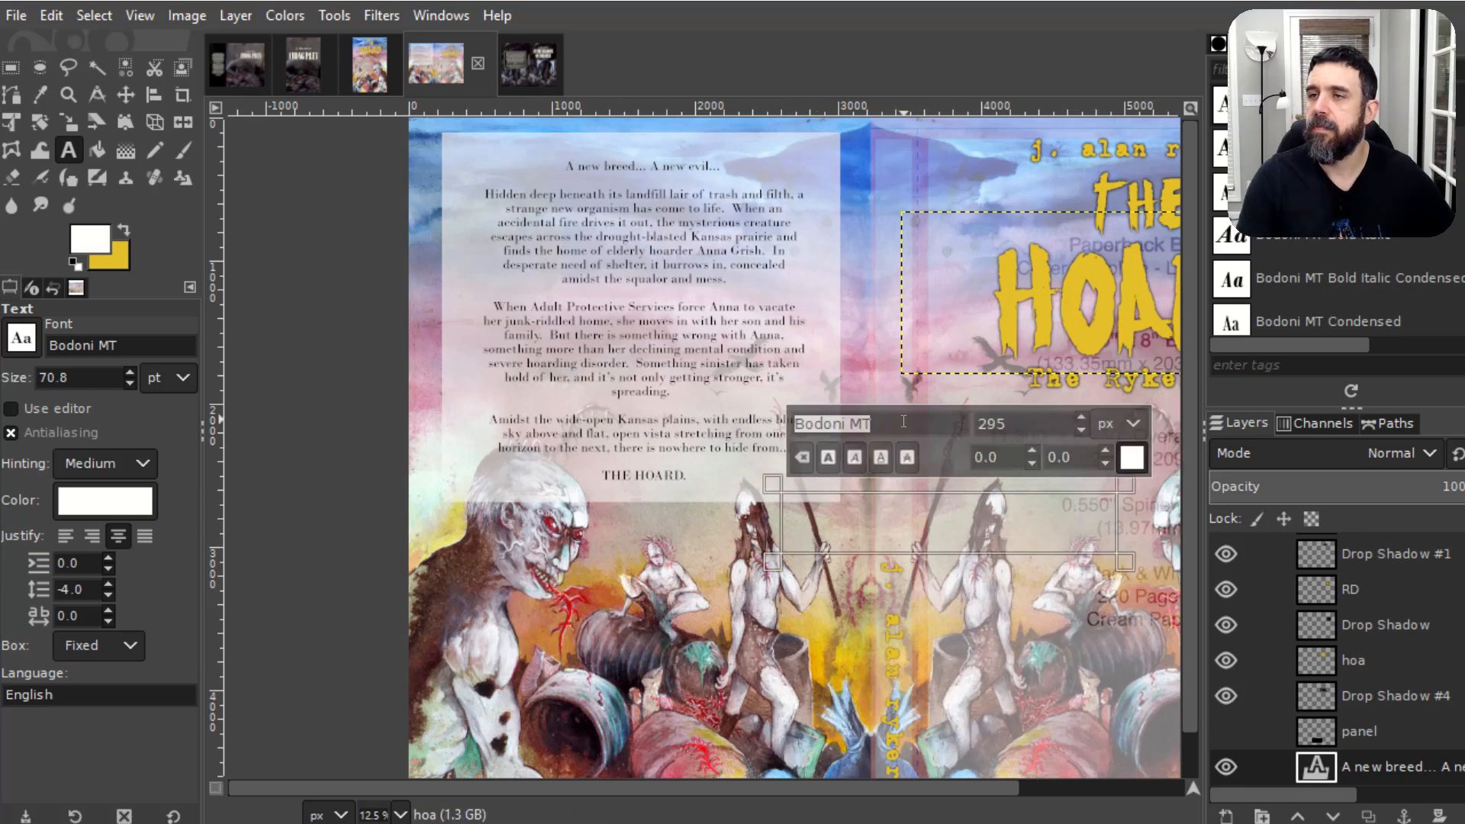
text(Monsters Attack!)
key(Return)
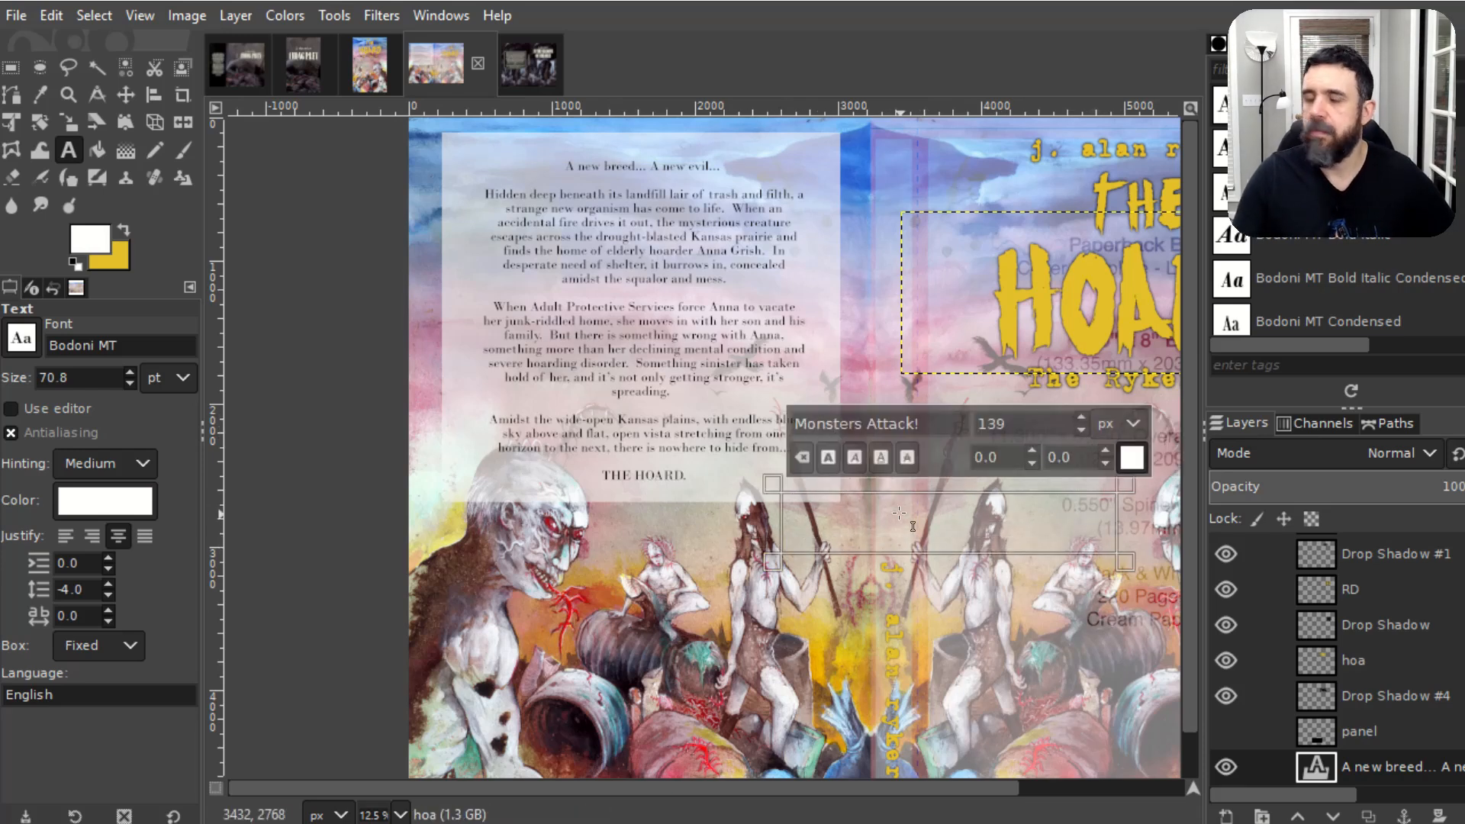
click(900, 514)
triple_click(901, 429)
text(Monst)
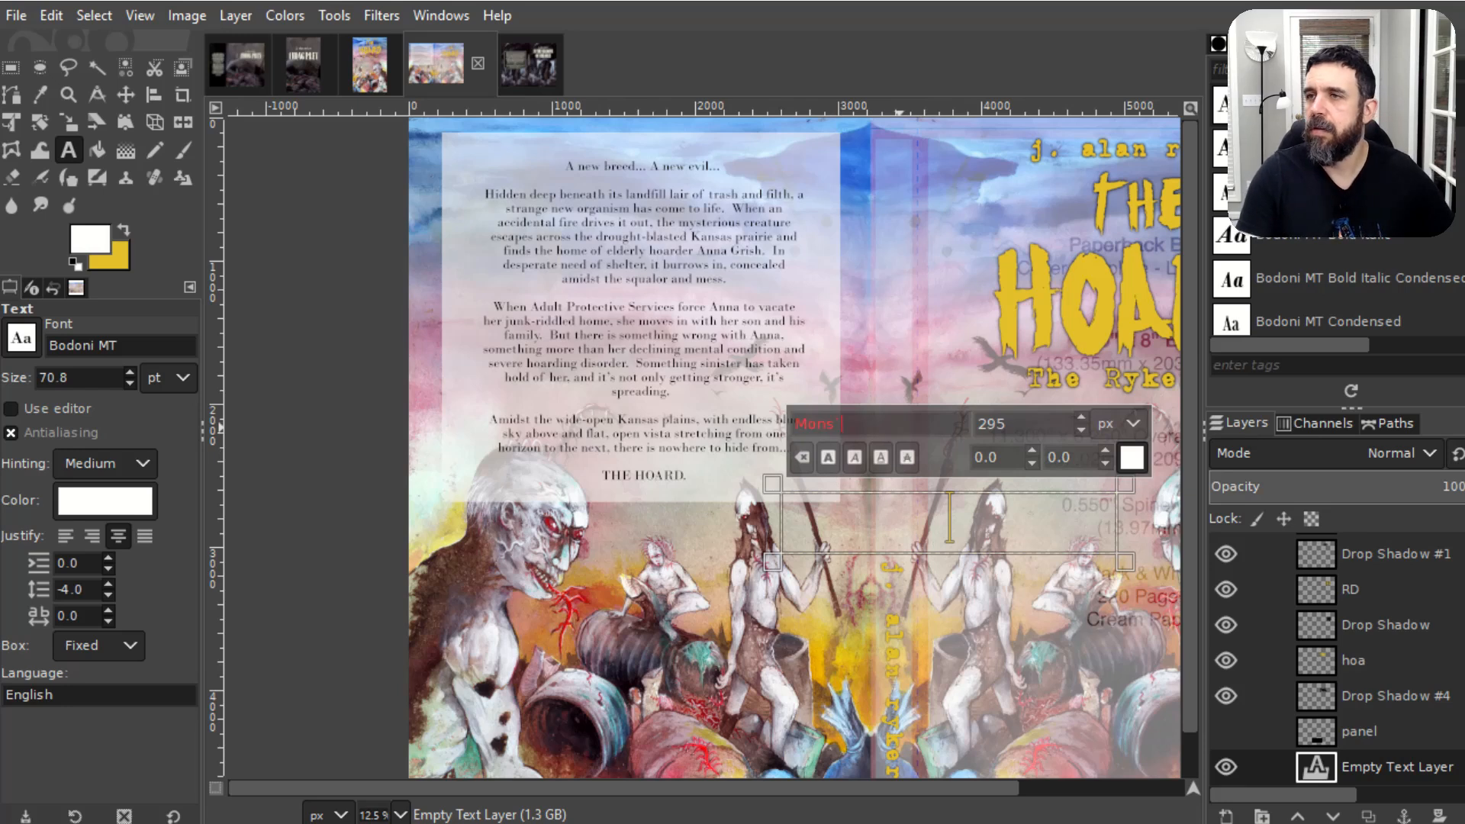
Step: Set the new text's color to yellow e4bf2d and its size to 162 px
click(1132, 461)
click(1355, 583)
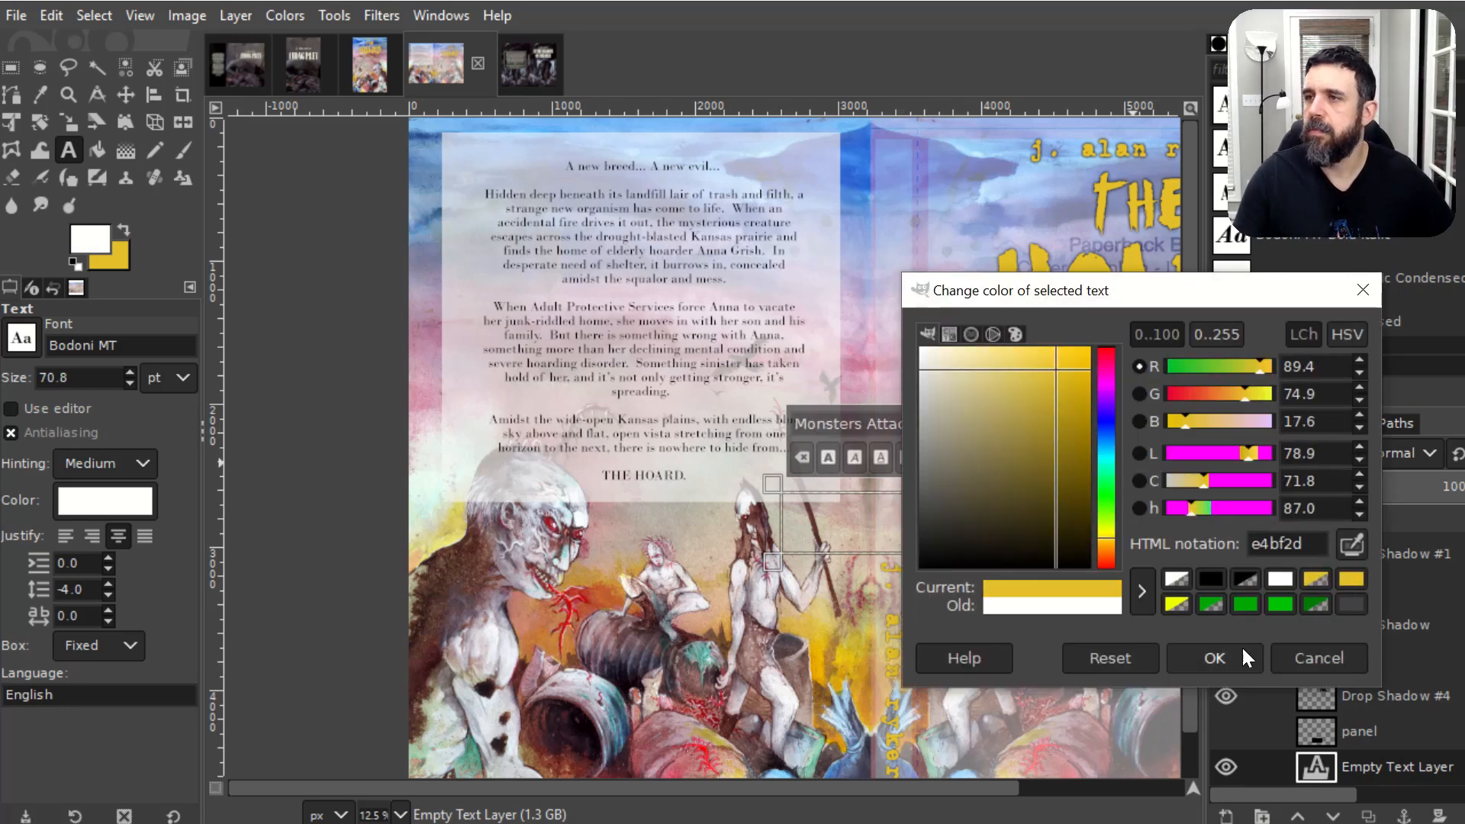
click(1244, 656)
click(1079, 433)
click(1079, 432)
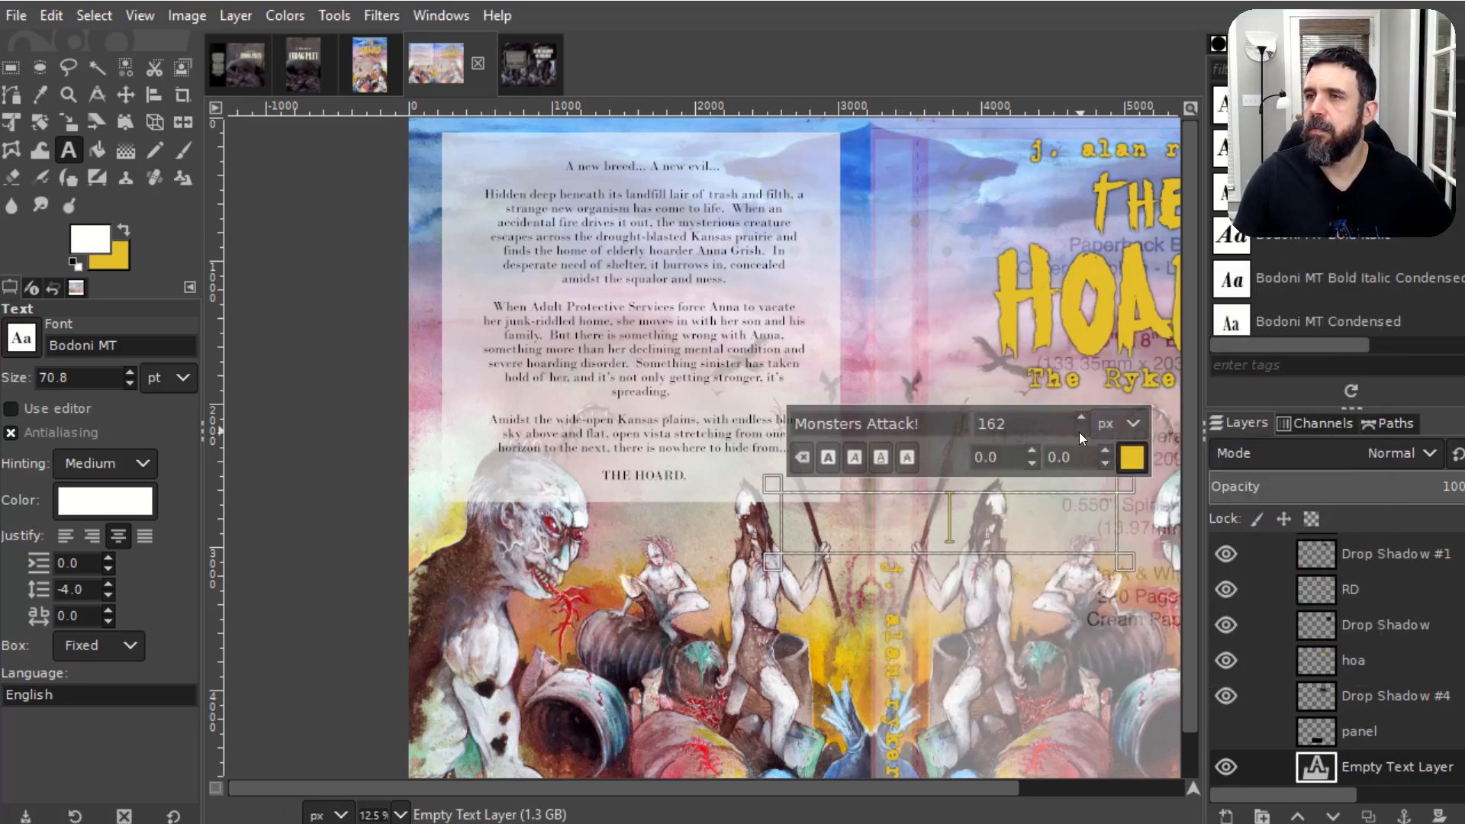
Step: Enter "The Hoard: The Ryker cut" in the new text box
click(890, 503)
text(The Hoard: The Ryike)
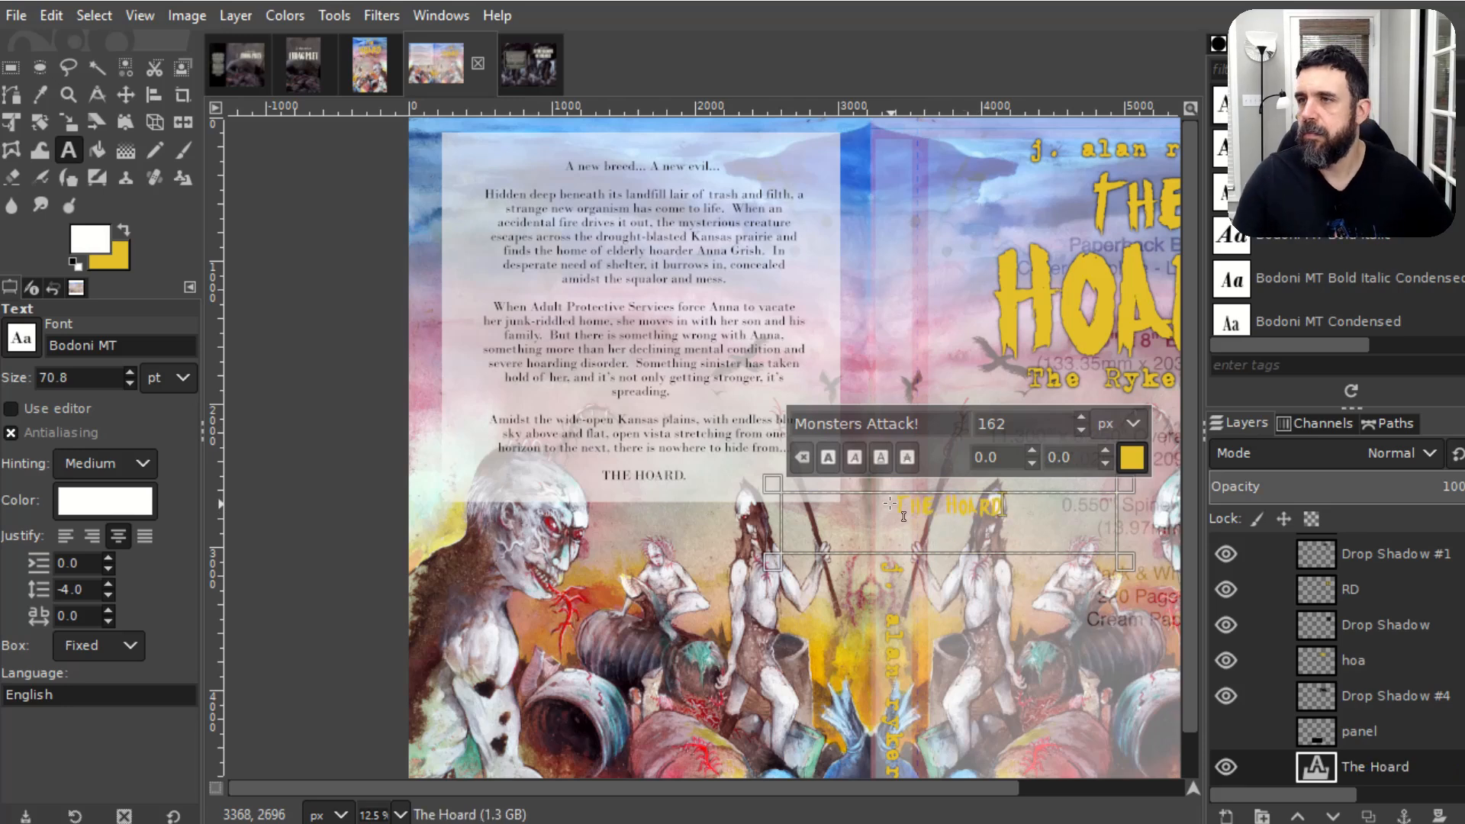
key(BackSpace)
key(BackSpace)
key(BackSpace)
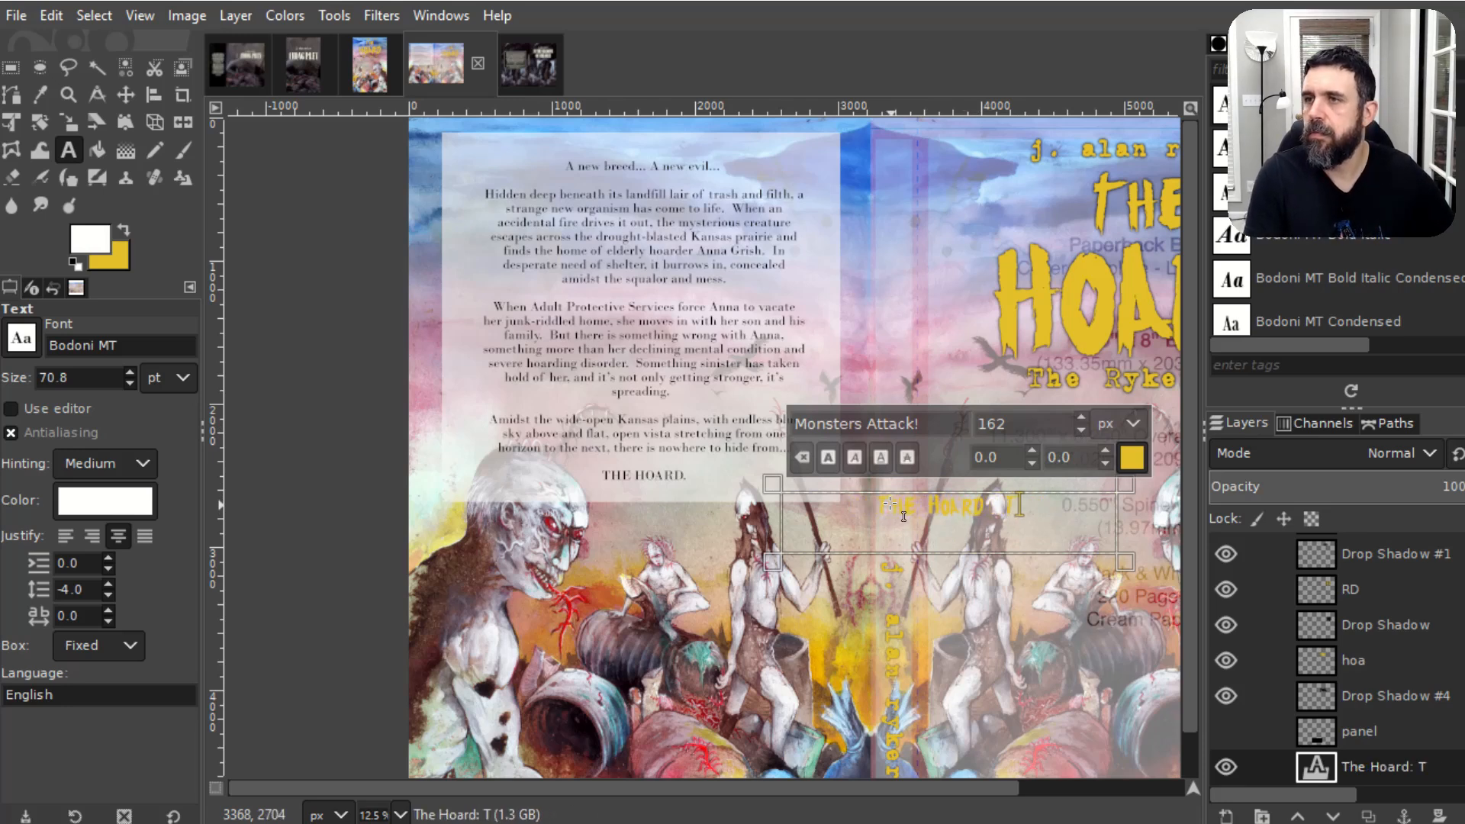
text(ker cut)
Step: Enlarge all of the new title text to 180 px and finish editing it
scroll(892, 504, up, 2)
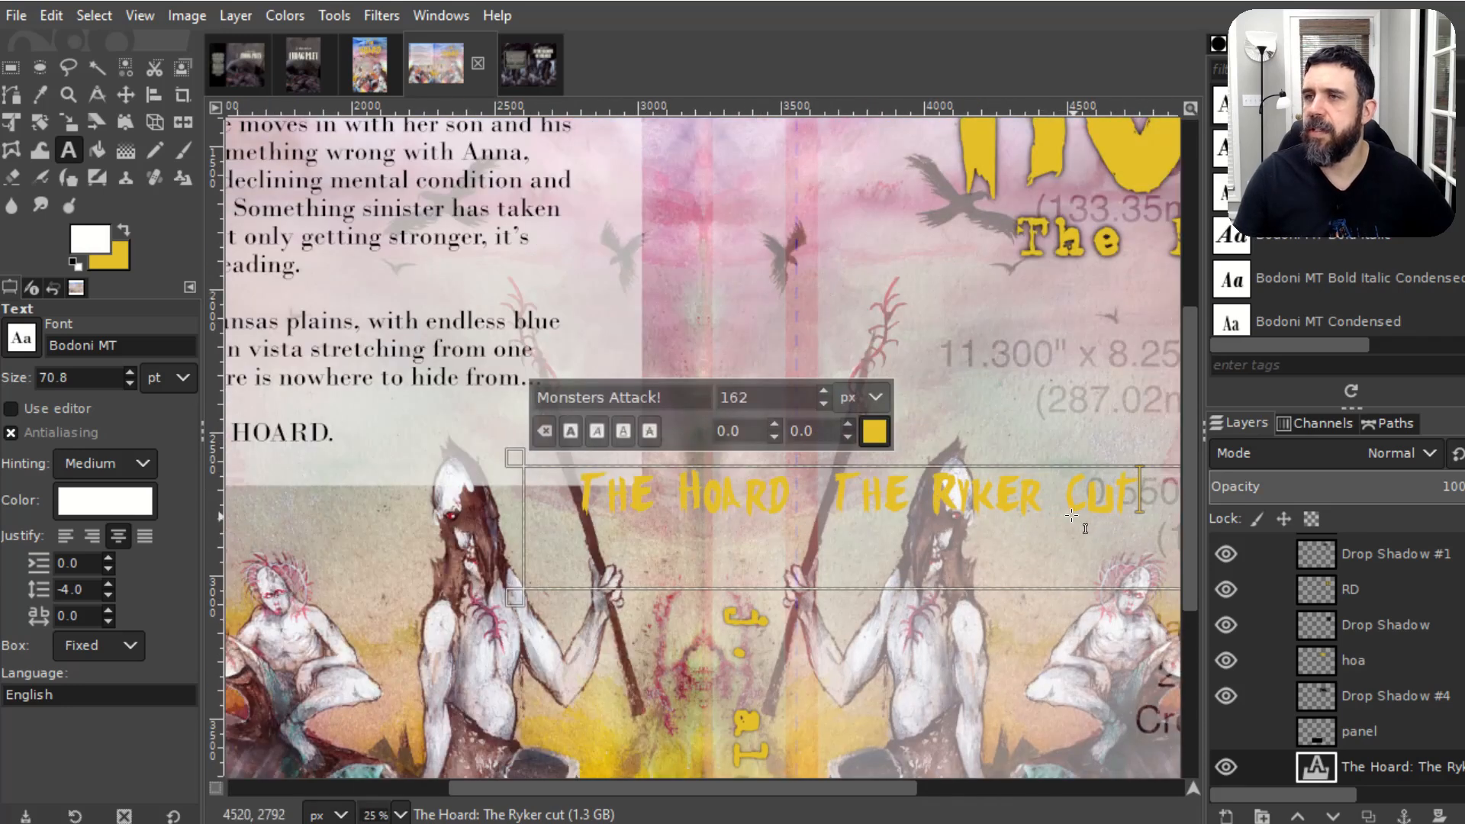
click(1072, 516)
key(ctrl+a)
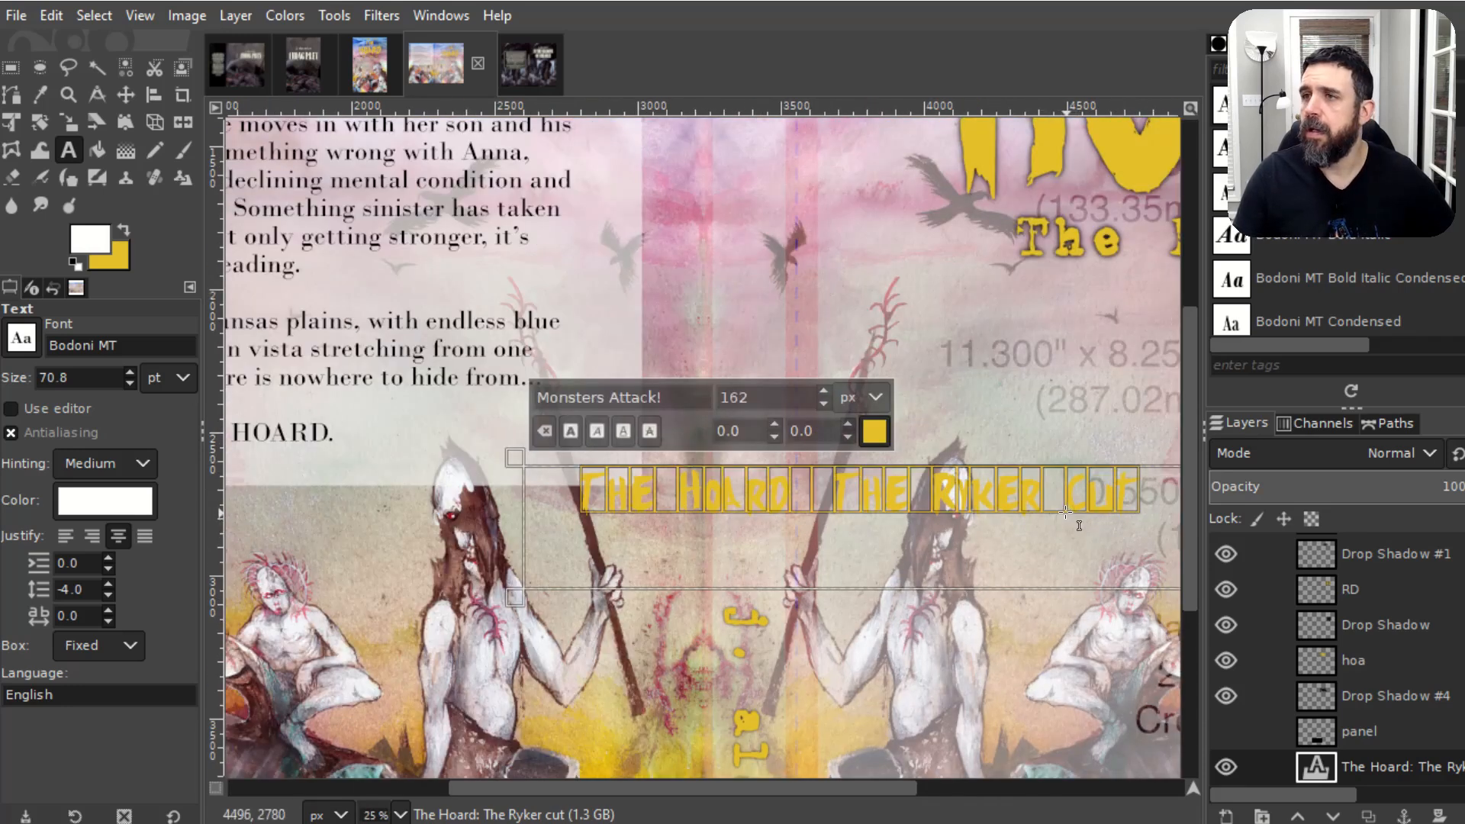
scroll(821, 391, up, 6)
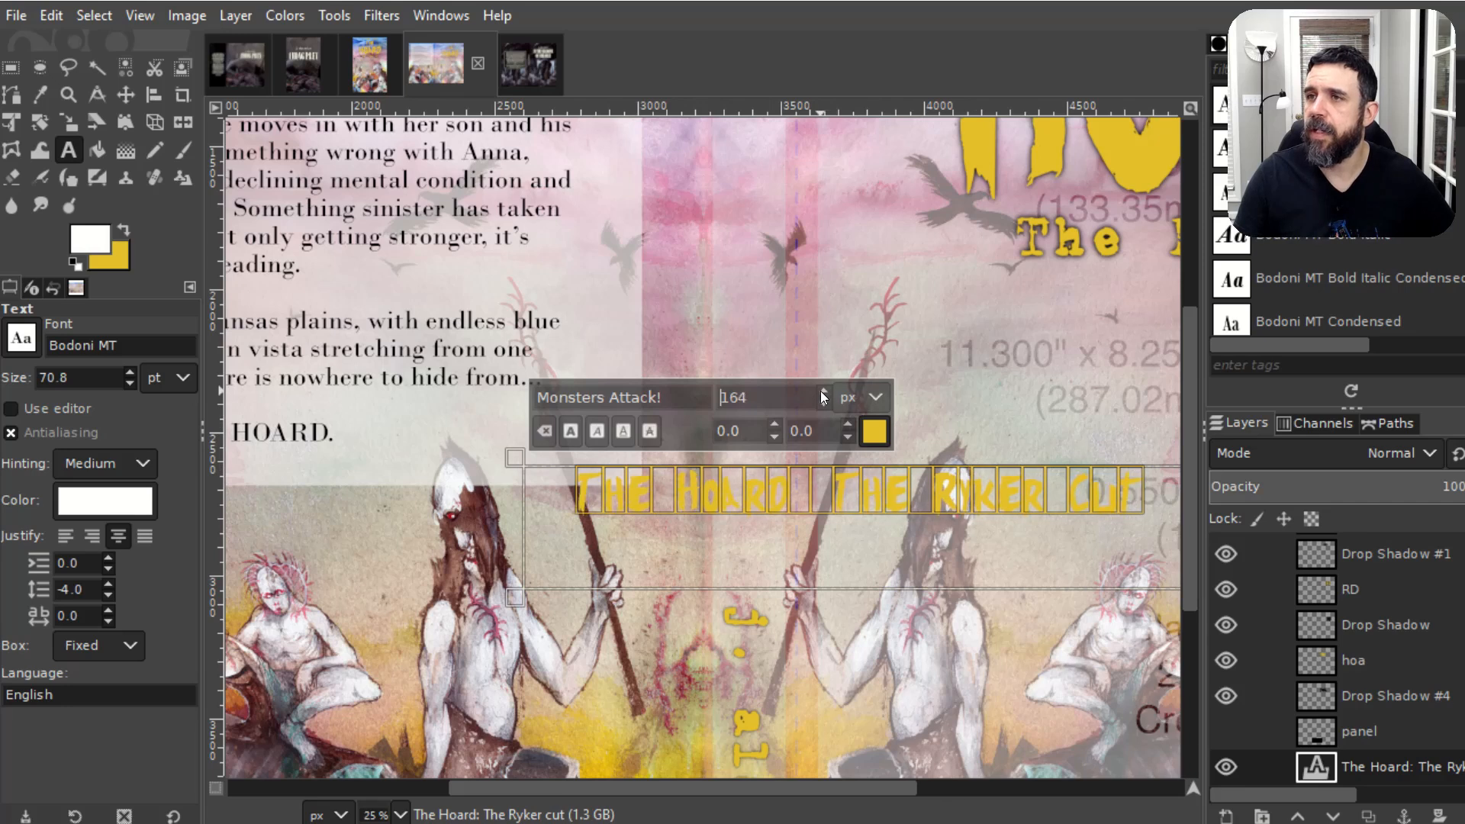
scroll(827, 390, up, 3)
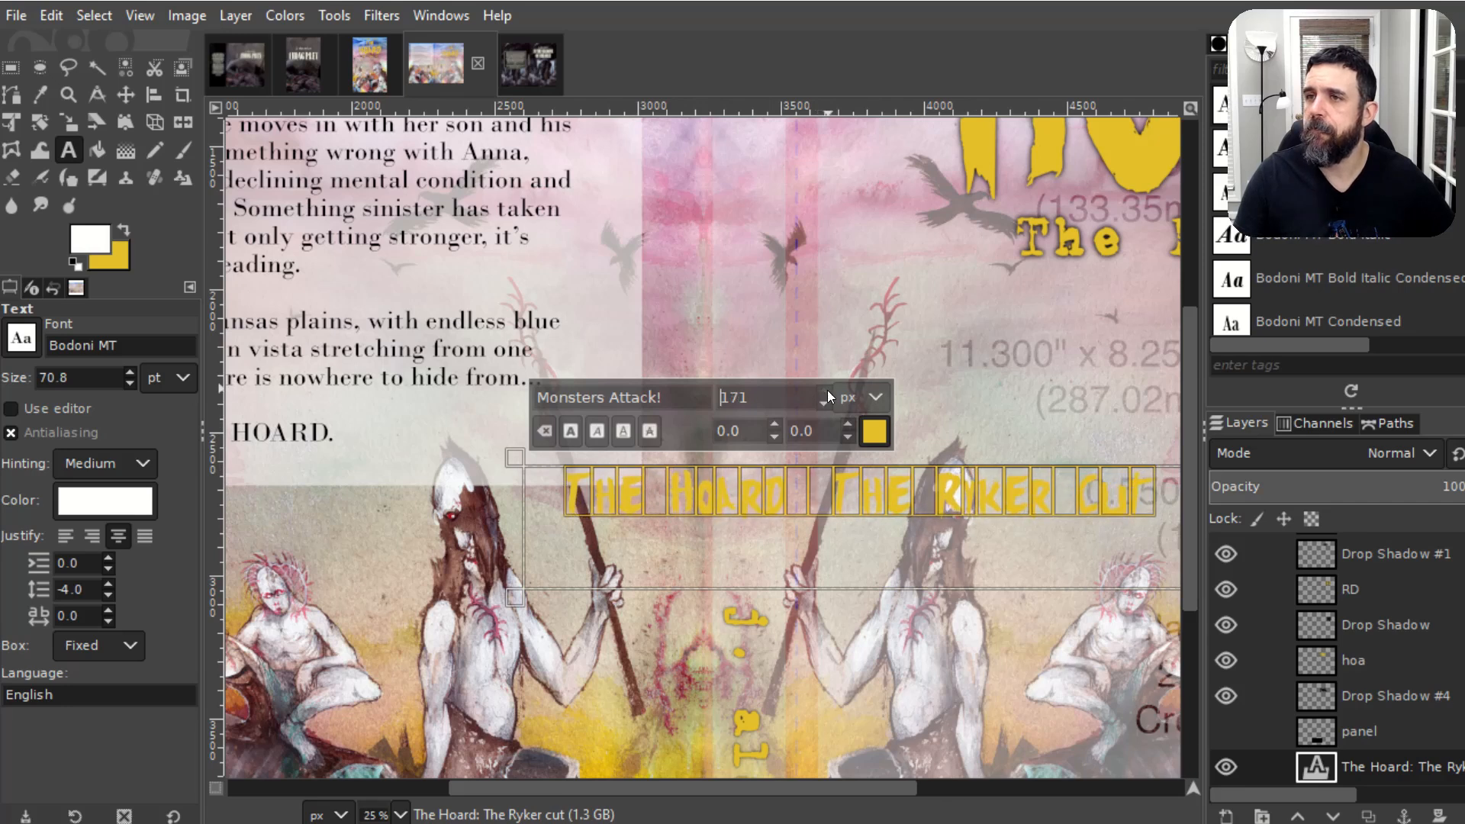
scroll(827, 391, up, 7)
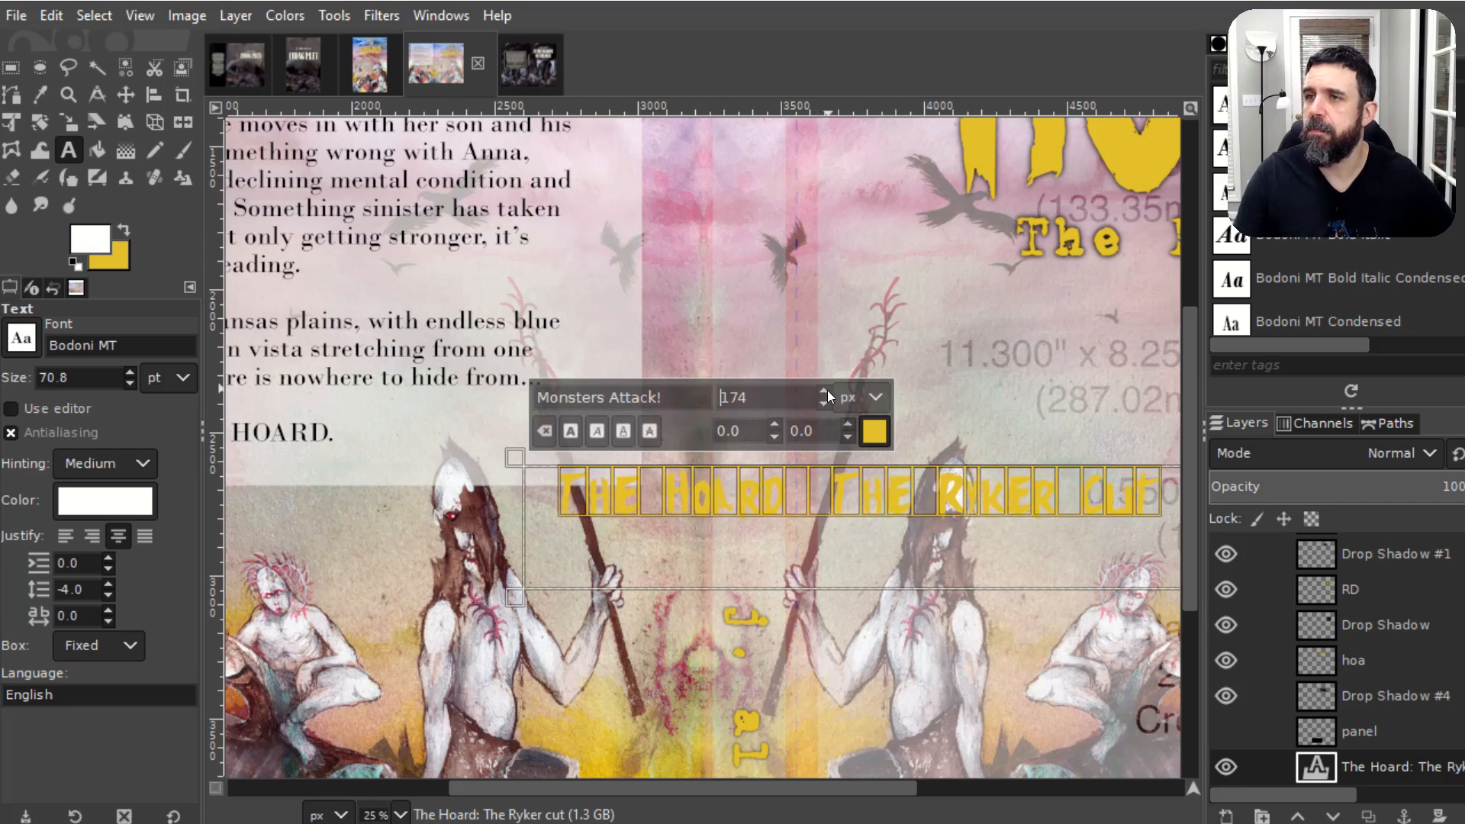
scroll(827, 391, up, 2)
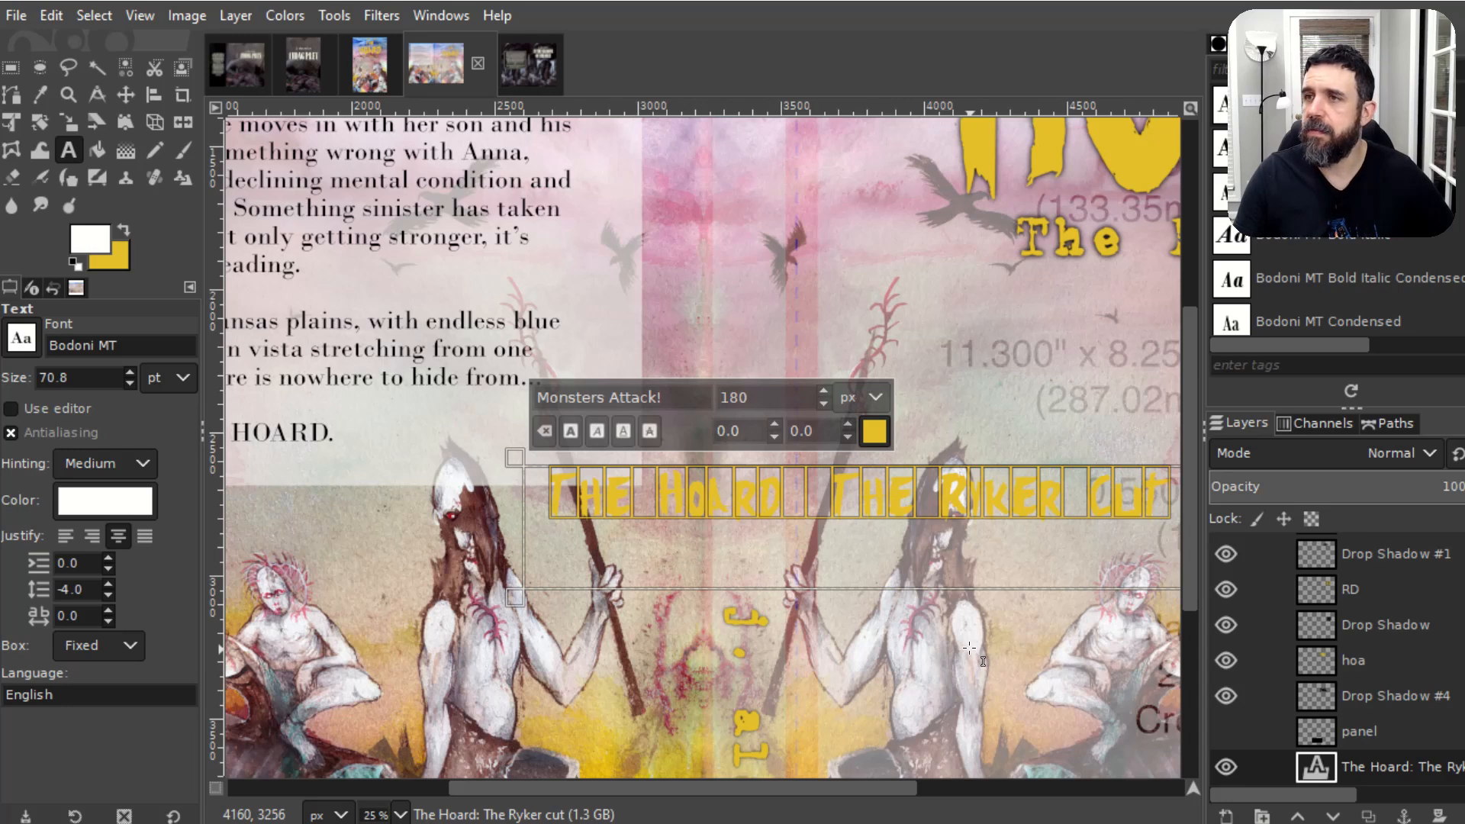
key(Escape)
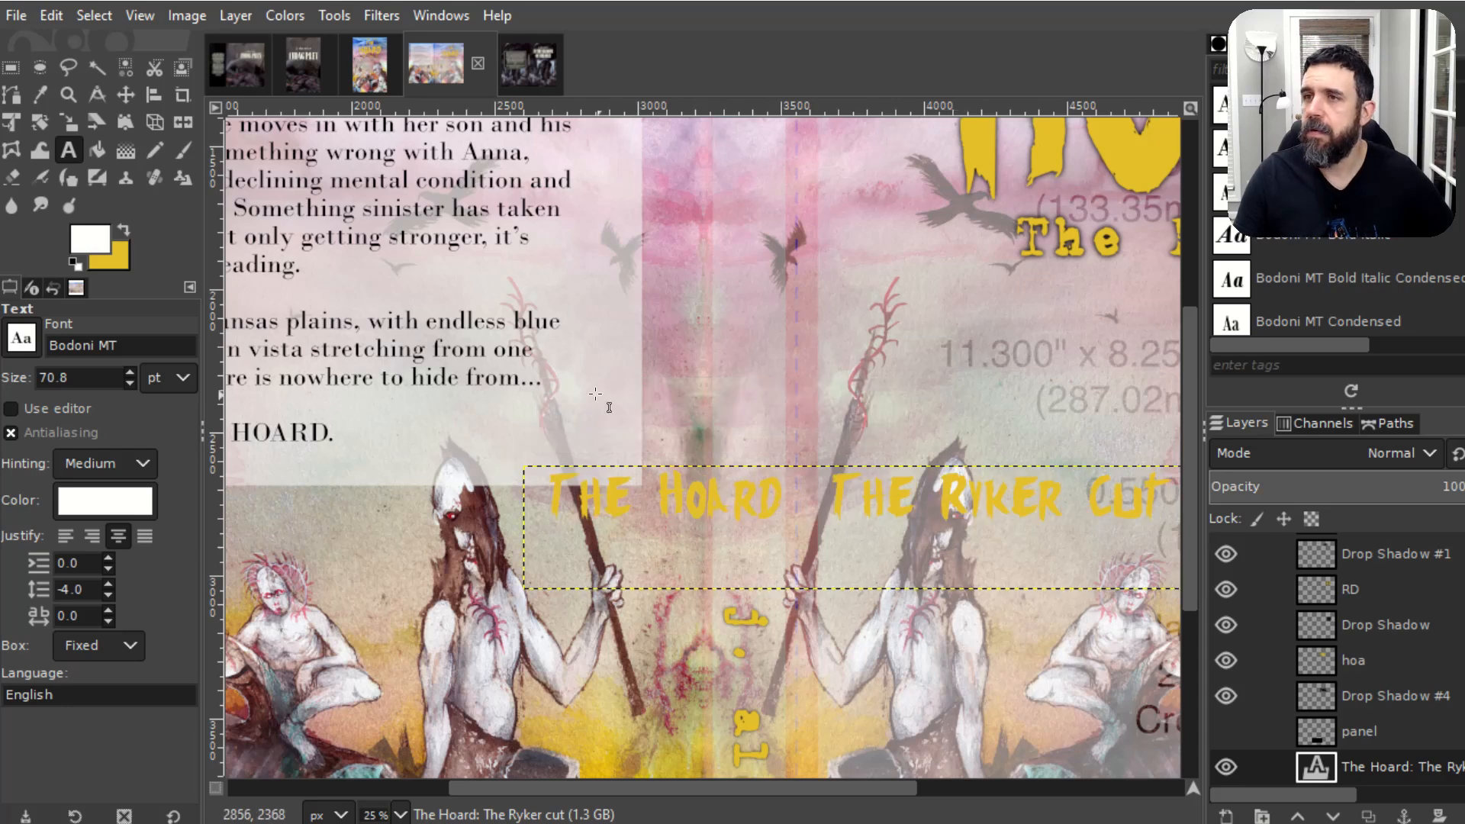
Step: Try rotating the full title text layer by 90 degrees
click(41, 122)
drag(828, 491, 839, 400)
double_click(1061, 177)
text(90)
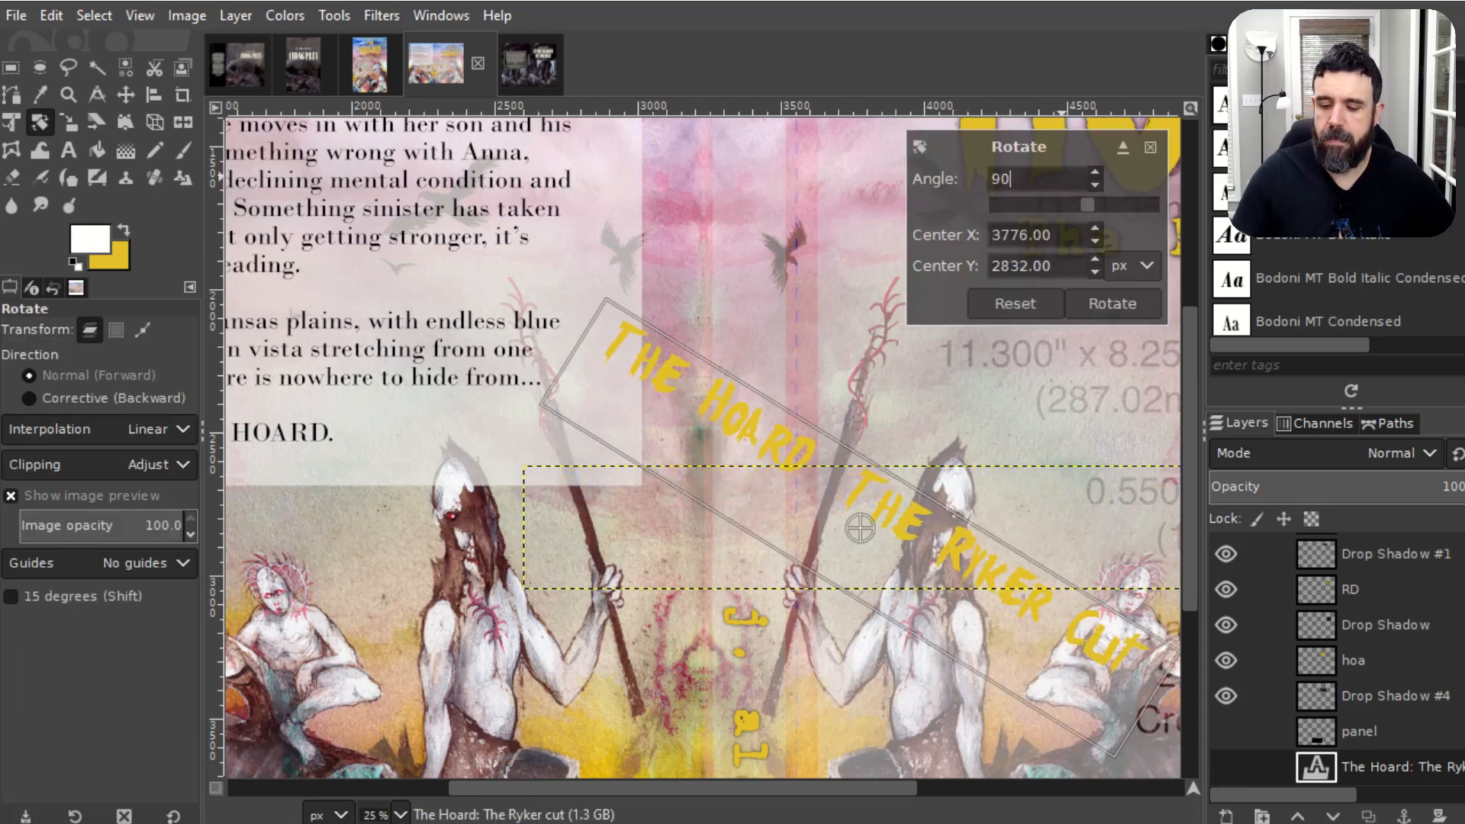
key(Return)
Step: Move the rotated full title into the spine, starting near the cover's upper edge
scroll(287, 195, up, 5)
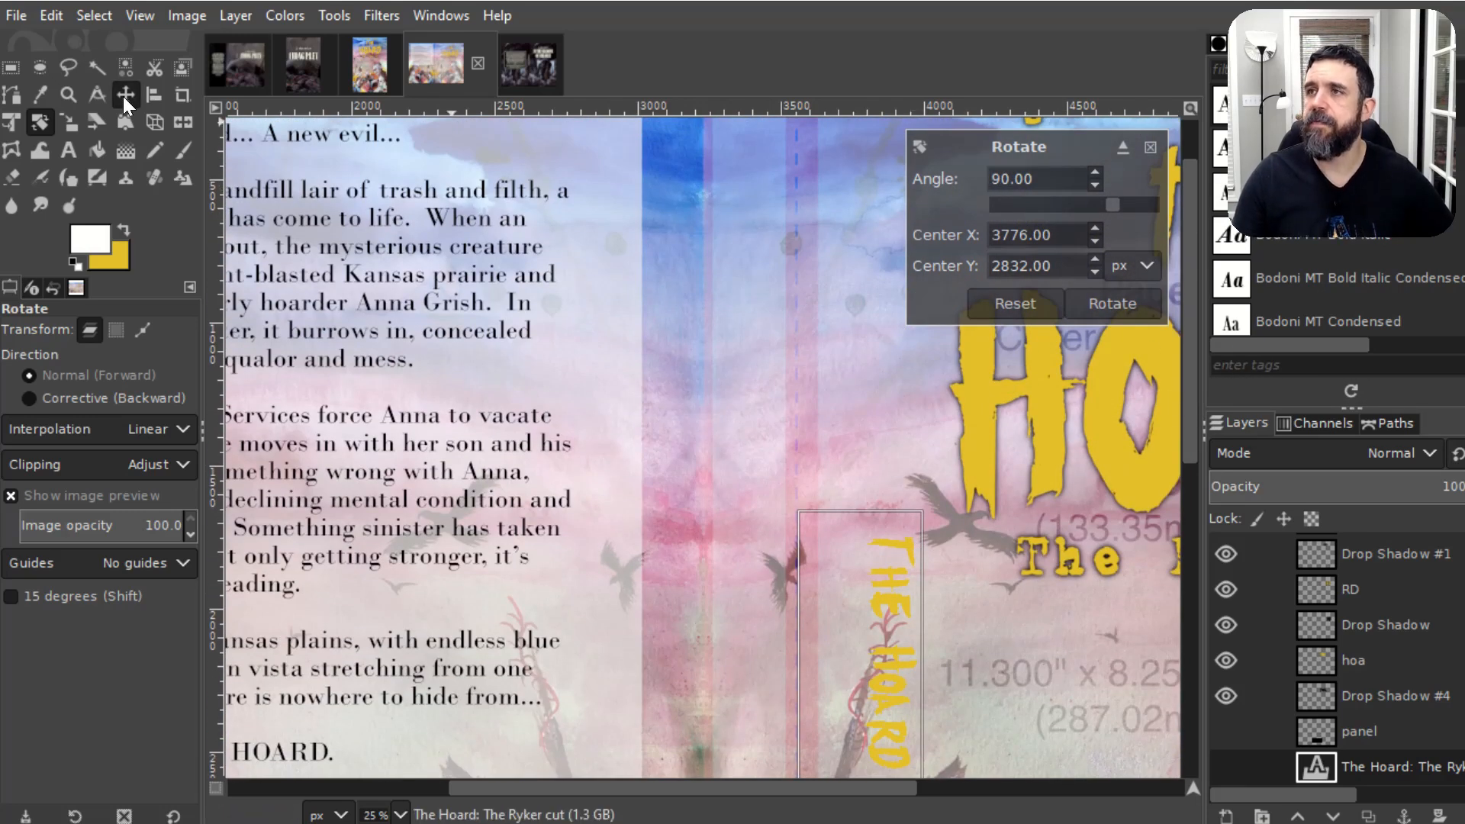
click(126, 95)
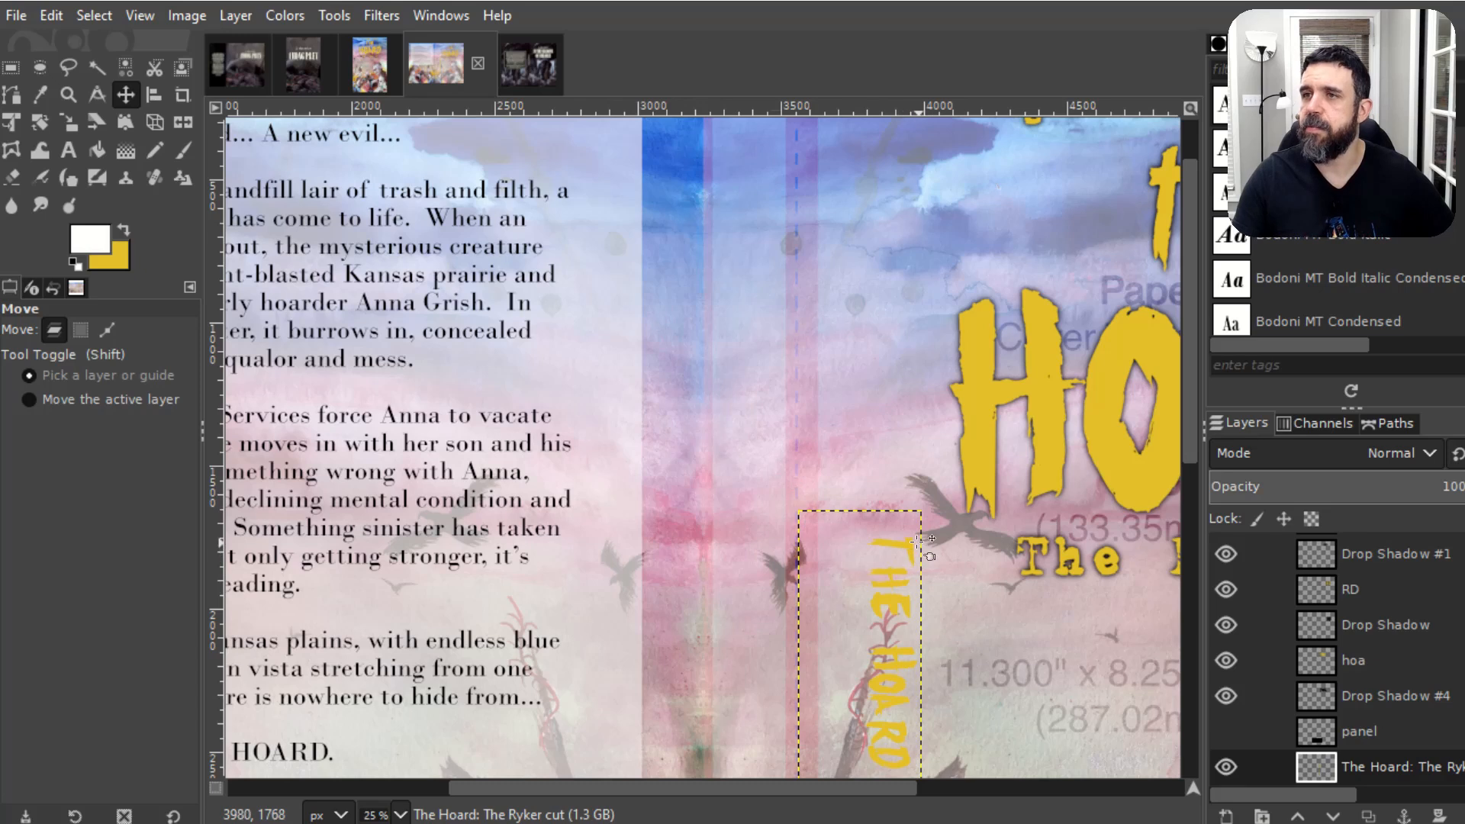
drag(912, 545, 772, 147)
scroll(855, 309, up, 2)
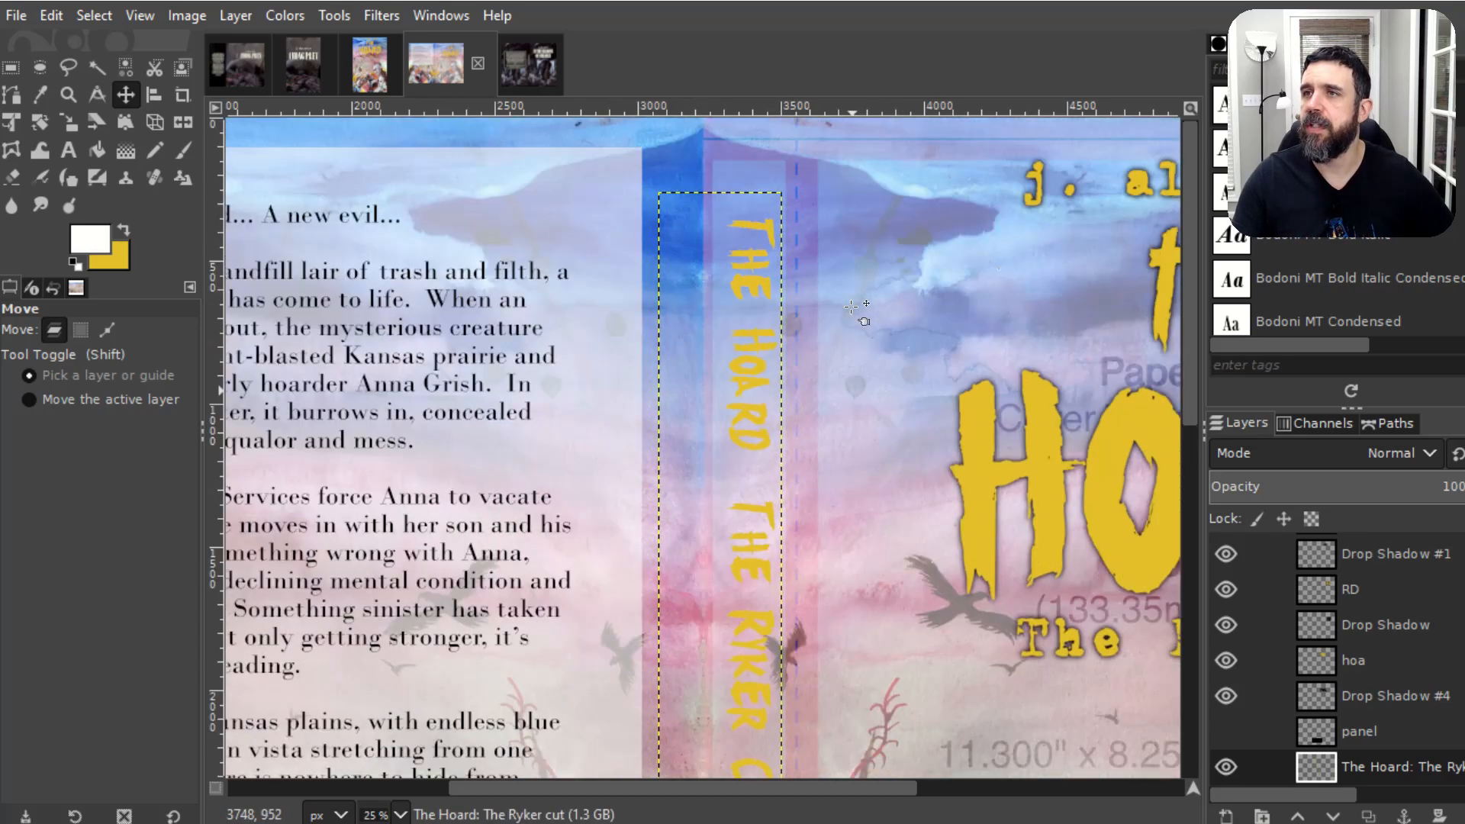
drag(765, 227, 762, 193)
scroll(882, 470, down, 1)
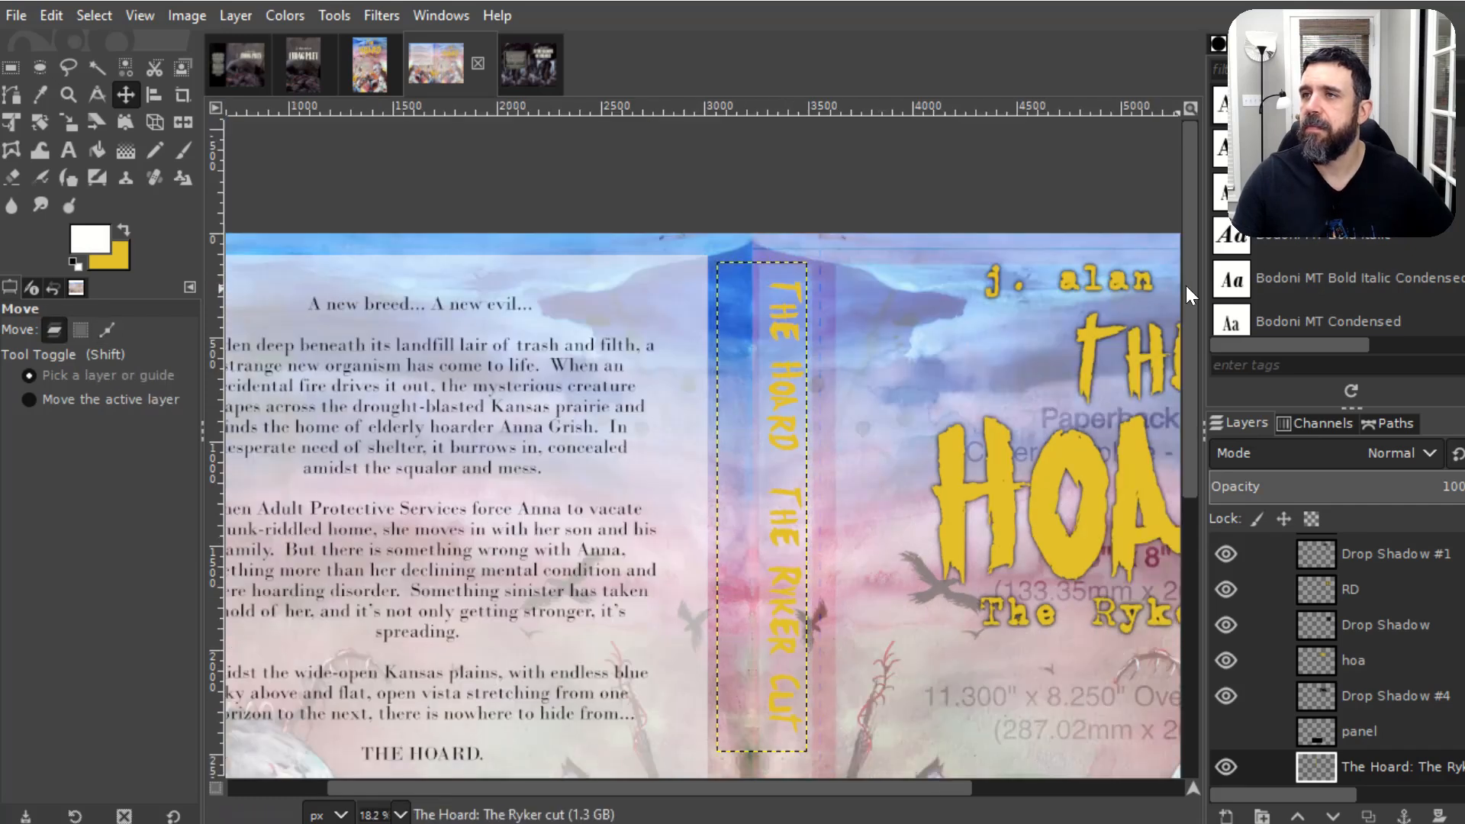
scroll(883, 470, down, 3)
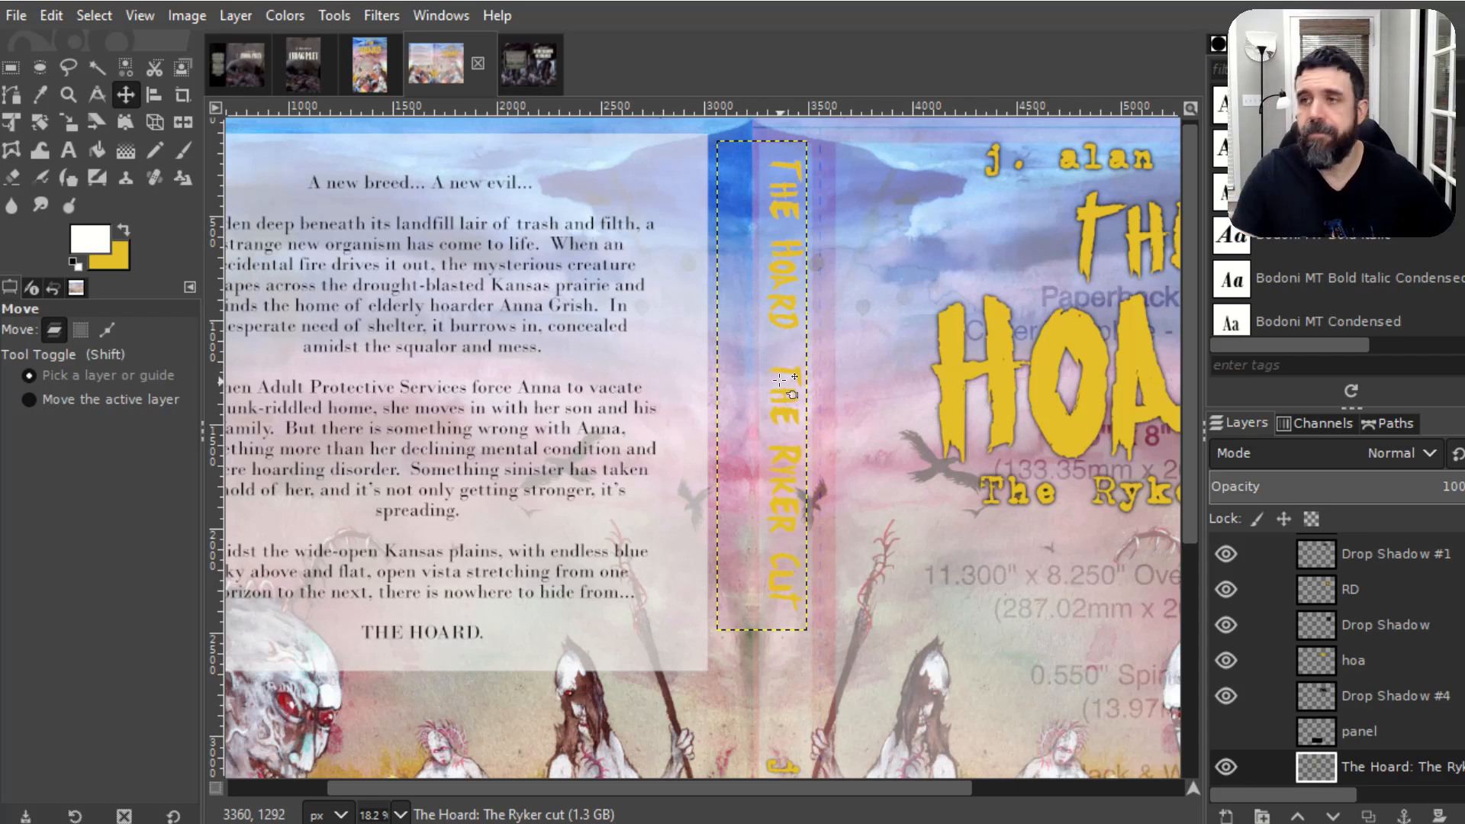
Step: Undo the title's move and rotation, and shorten its text to "The Hoard"
key(ctrl+z)
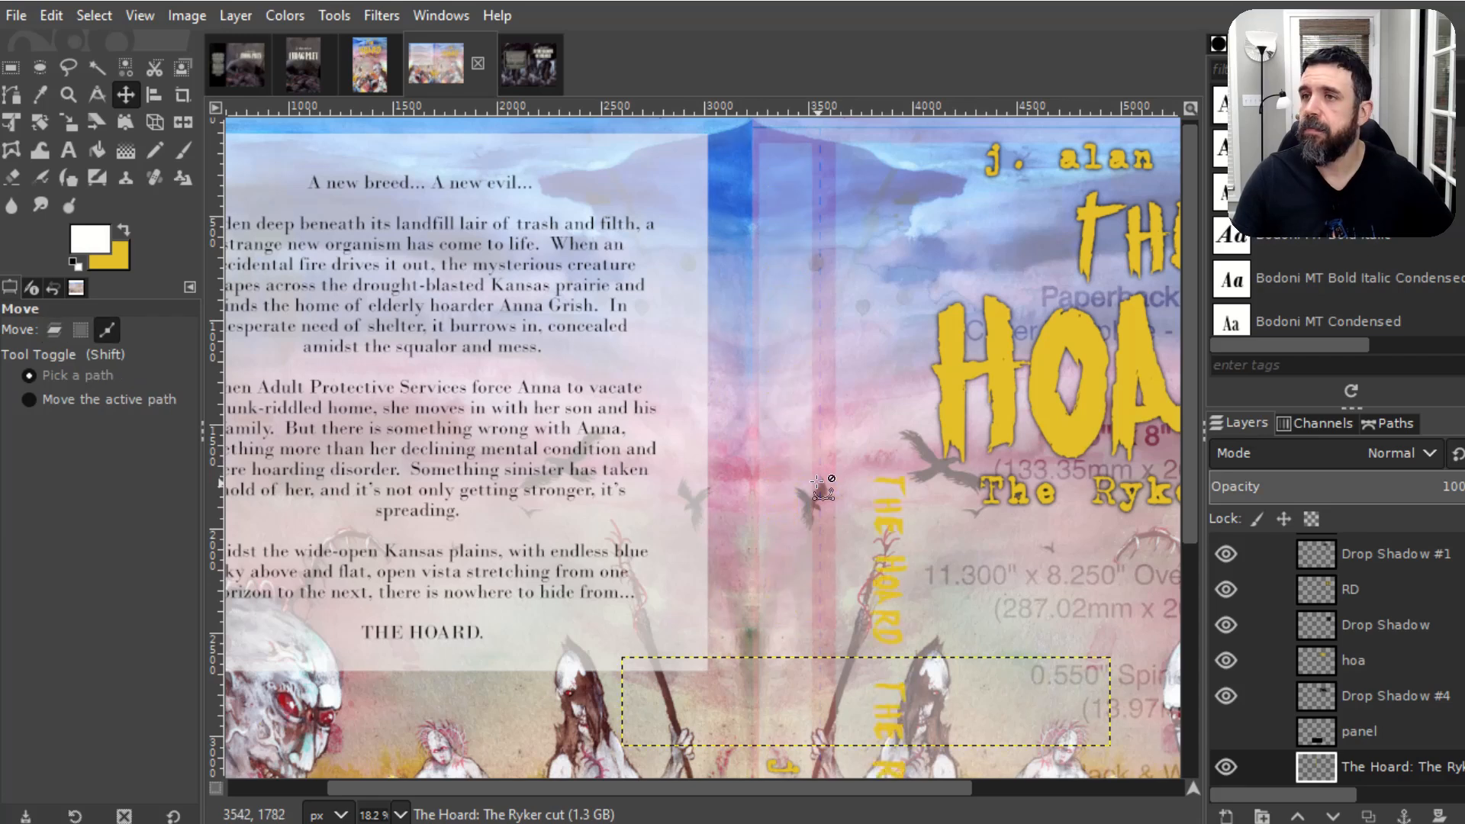
key(t)
drag(1094, 679, 826, 670)
key(BackSpace)
key(BackSpace)
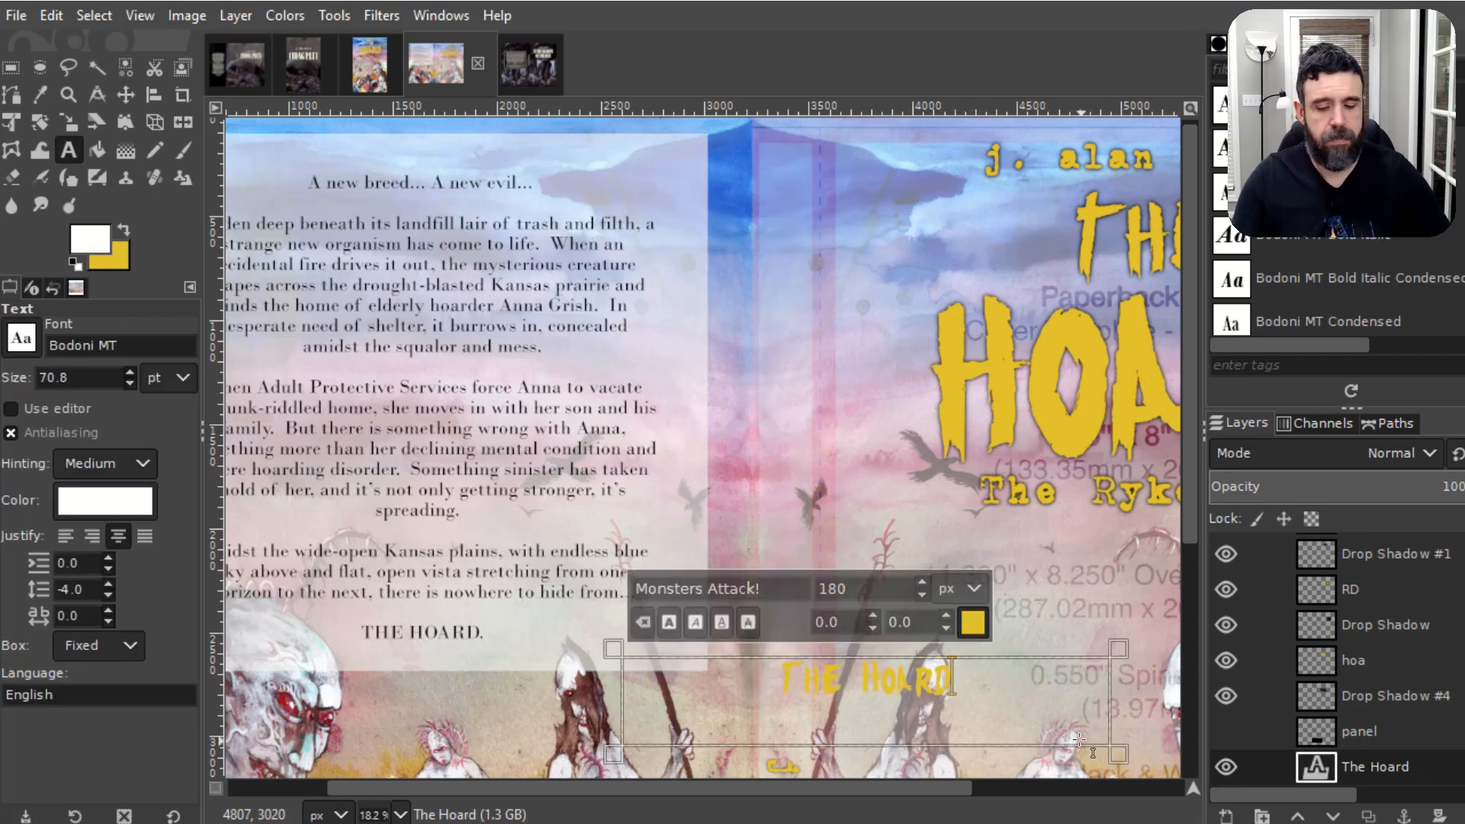
Step: Shrink the title's text box around "The Hoard" and slightly enlarge all of its text
key(Return)
drag(1116, 754, 975, 724)
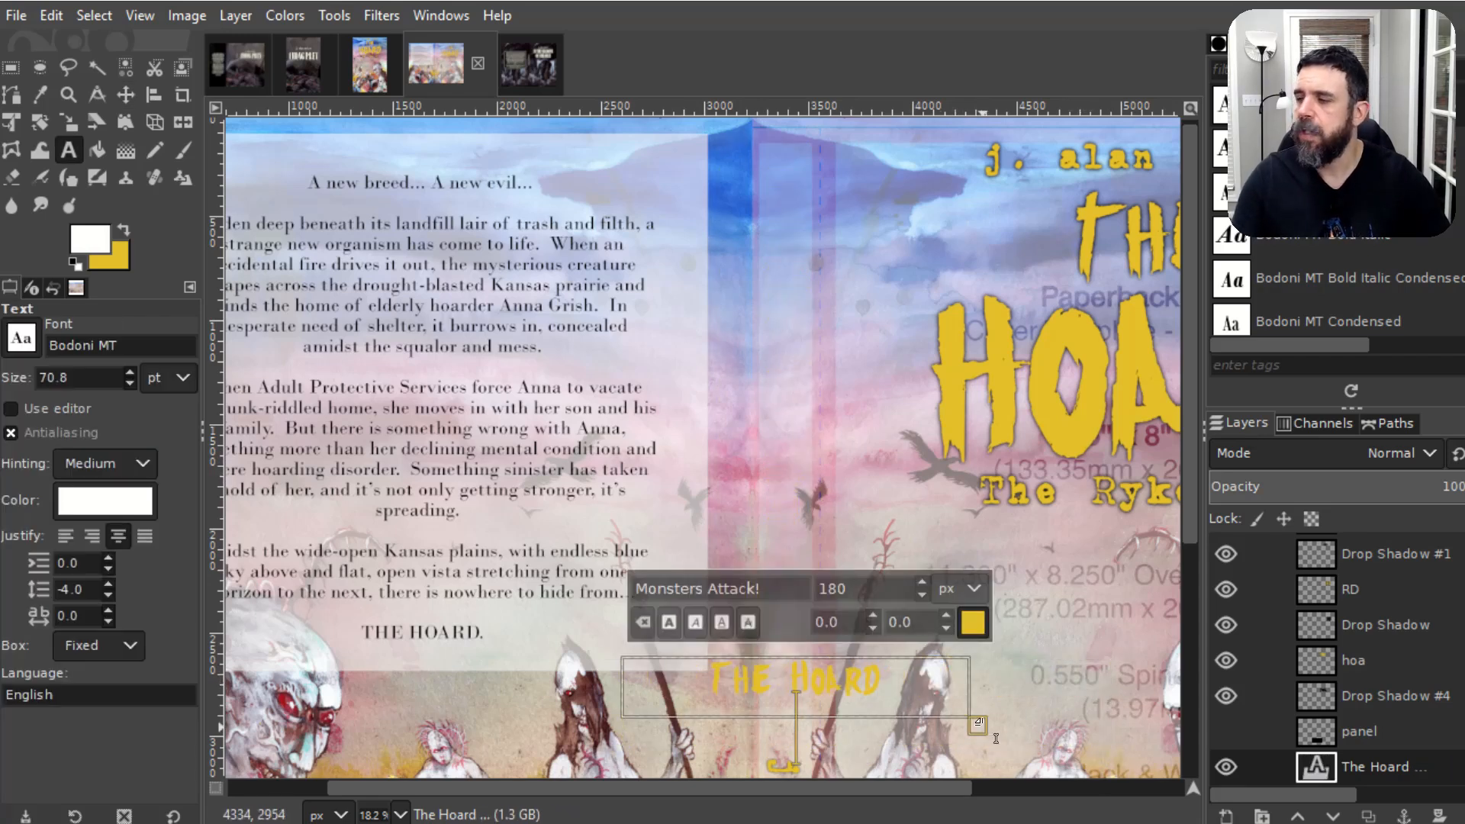
key(ctrl+a)
click(923, 584)
key(Escape)
Step: Rotate the shortened title a quarter turn clockwise and place it in the upper half of the spine
click(40, 122)
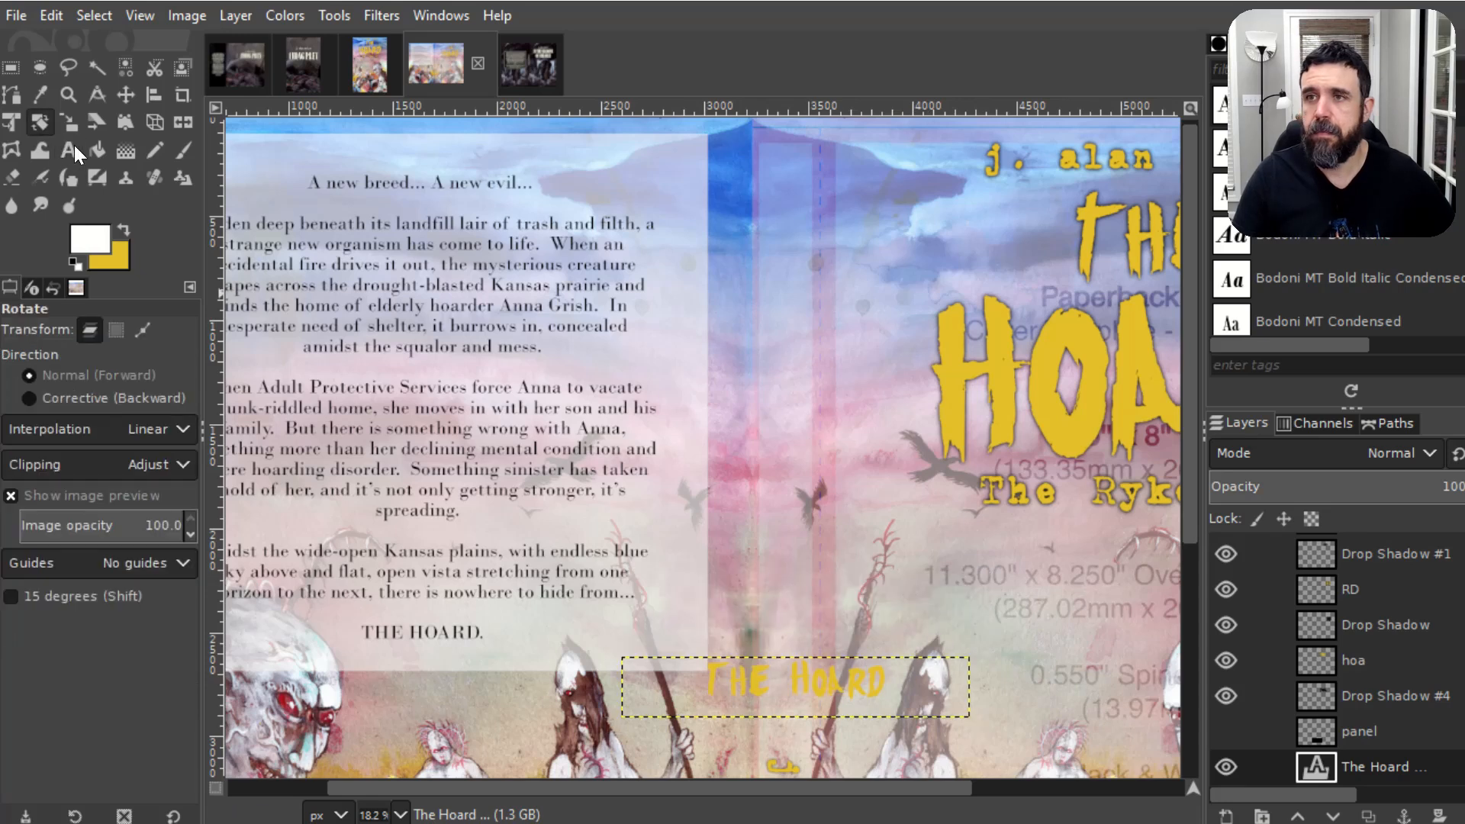
drag(706, 677, 789, 320)
key(Return)
key(m)
scroll(960, 514, down, 2)
scroll(966, 513, up, 2)
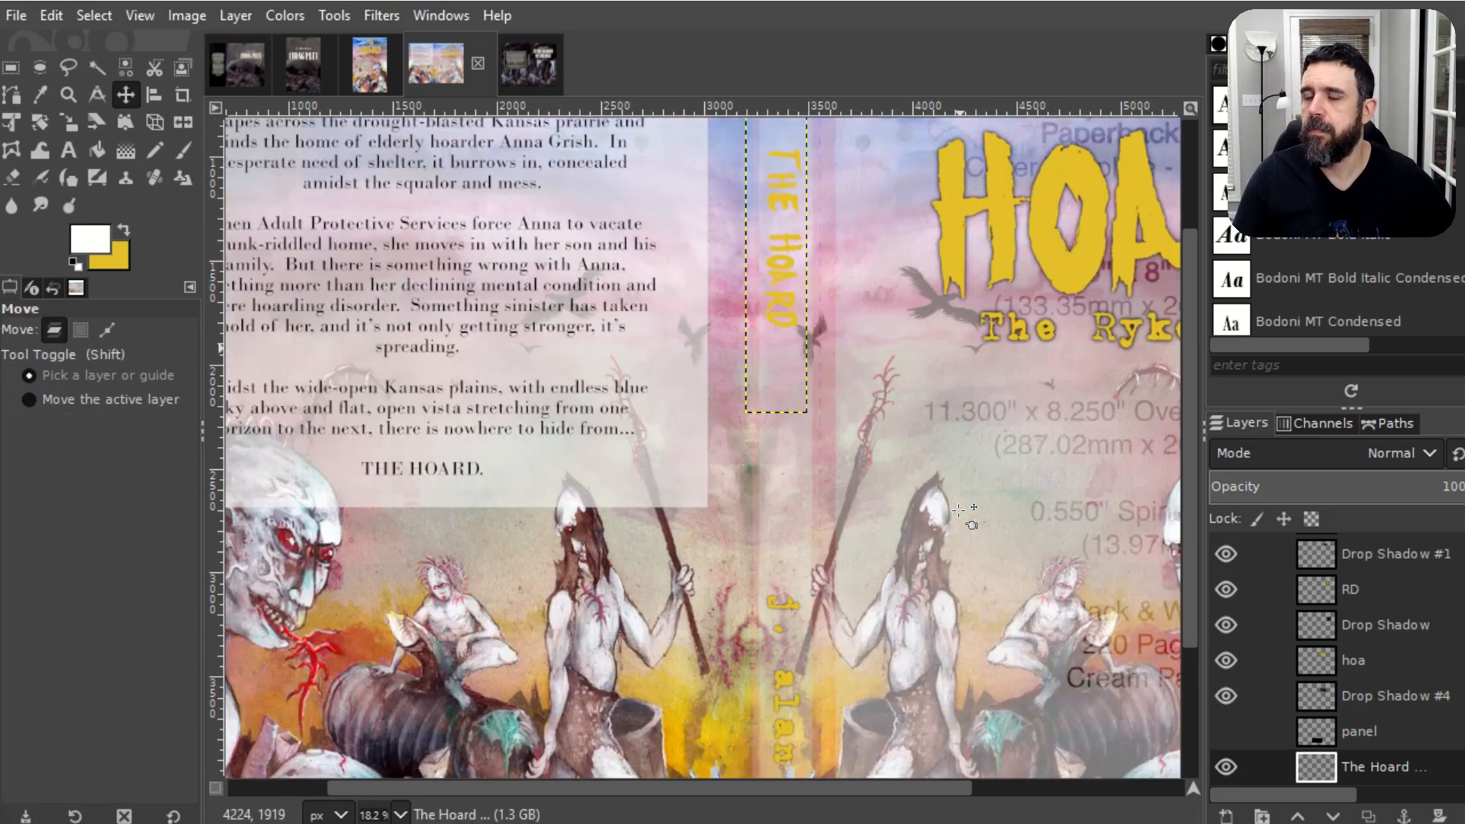
scroll(954, 508, down, 1)
scroll(935, 500, down, 1)
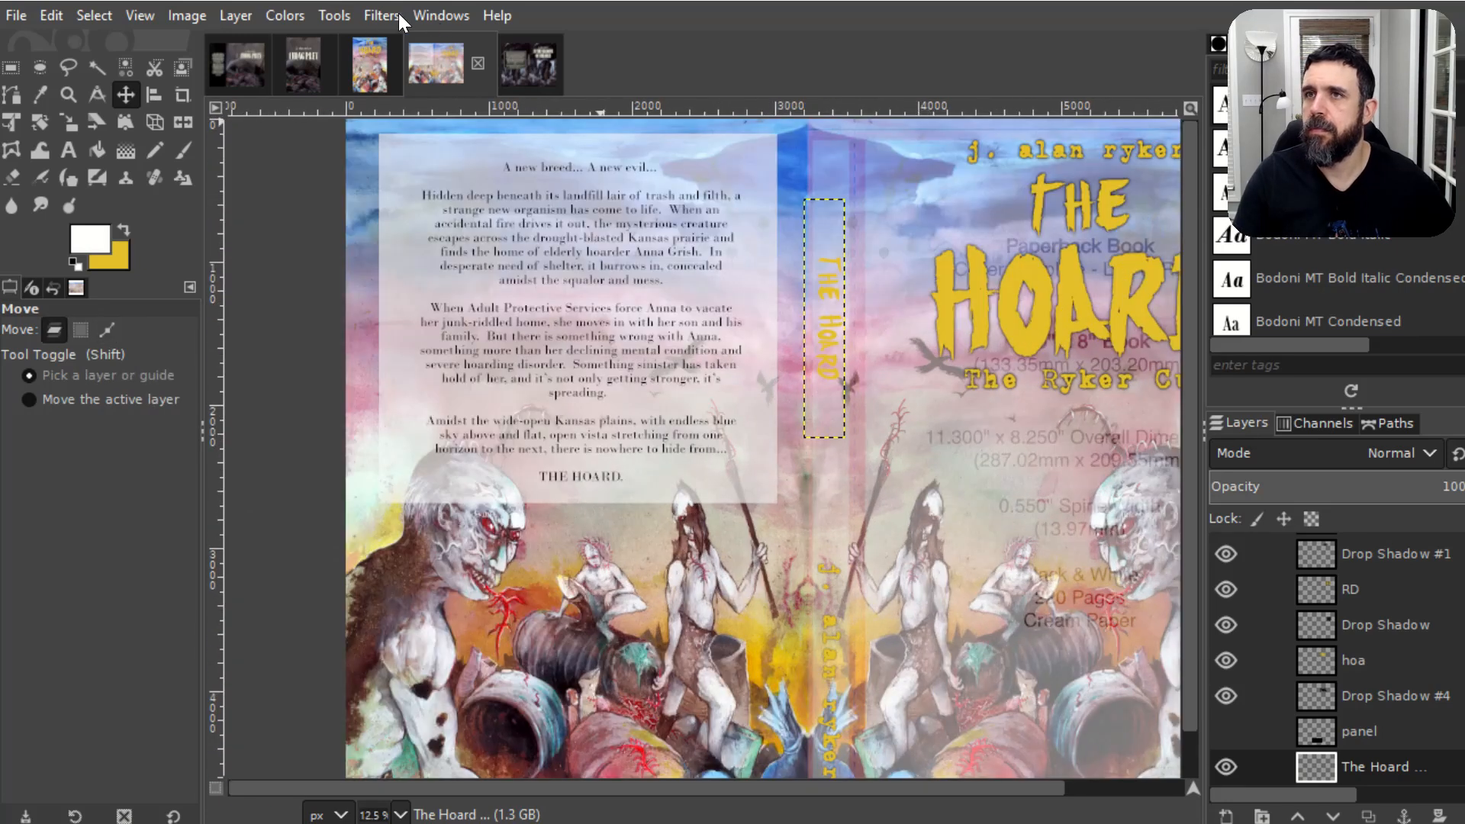
Step: Apply the Drop Shadow filter three times to the spine title, saving the cover image after the first application
key(ctrl+f)
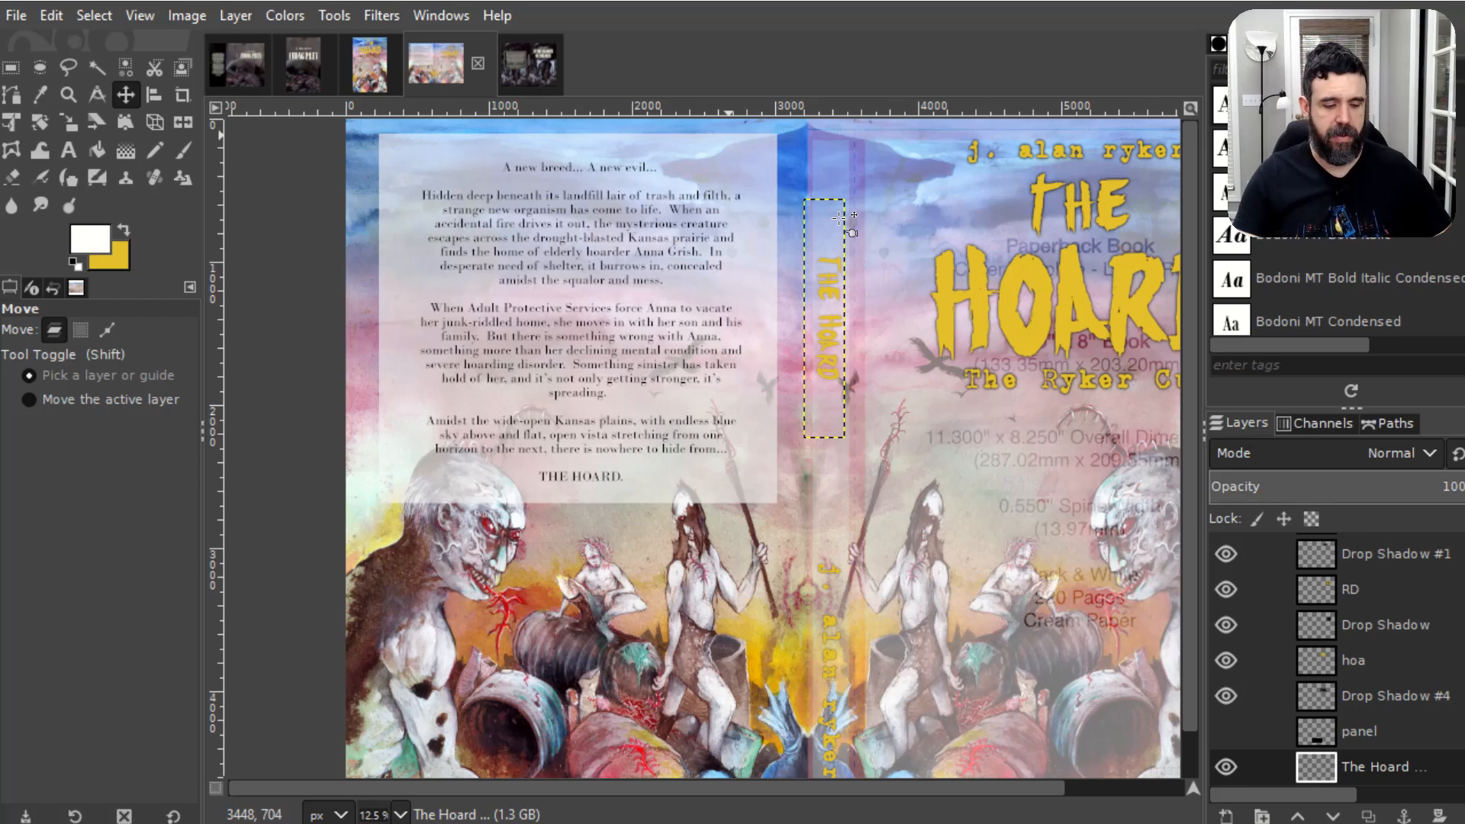
key(ctrl+s)
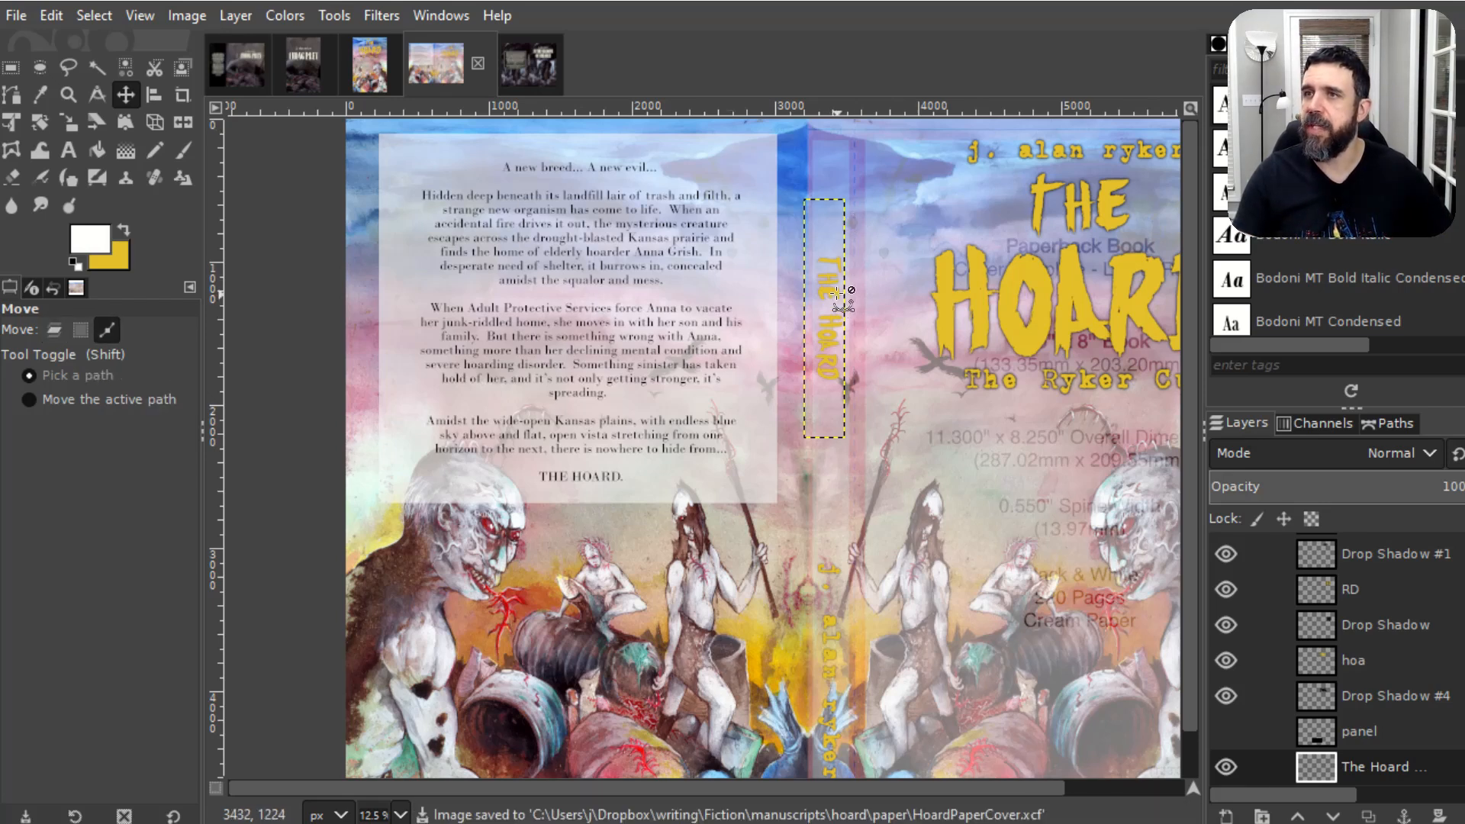
key(ctrl+f)
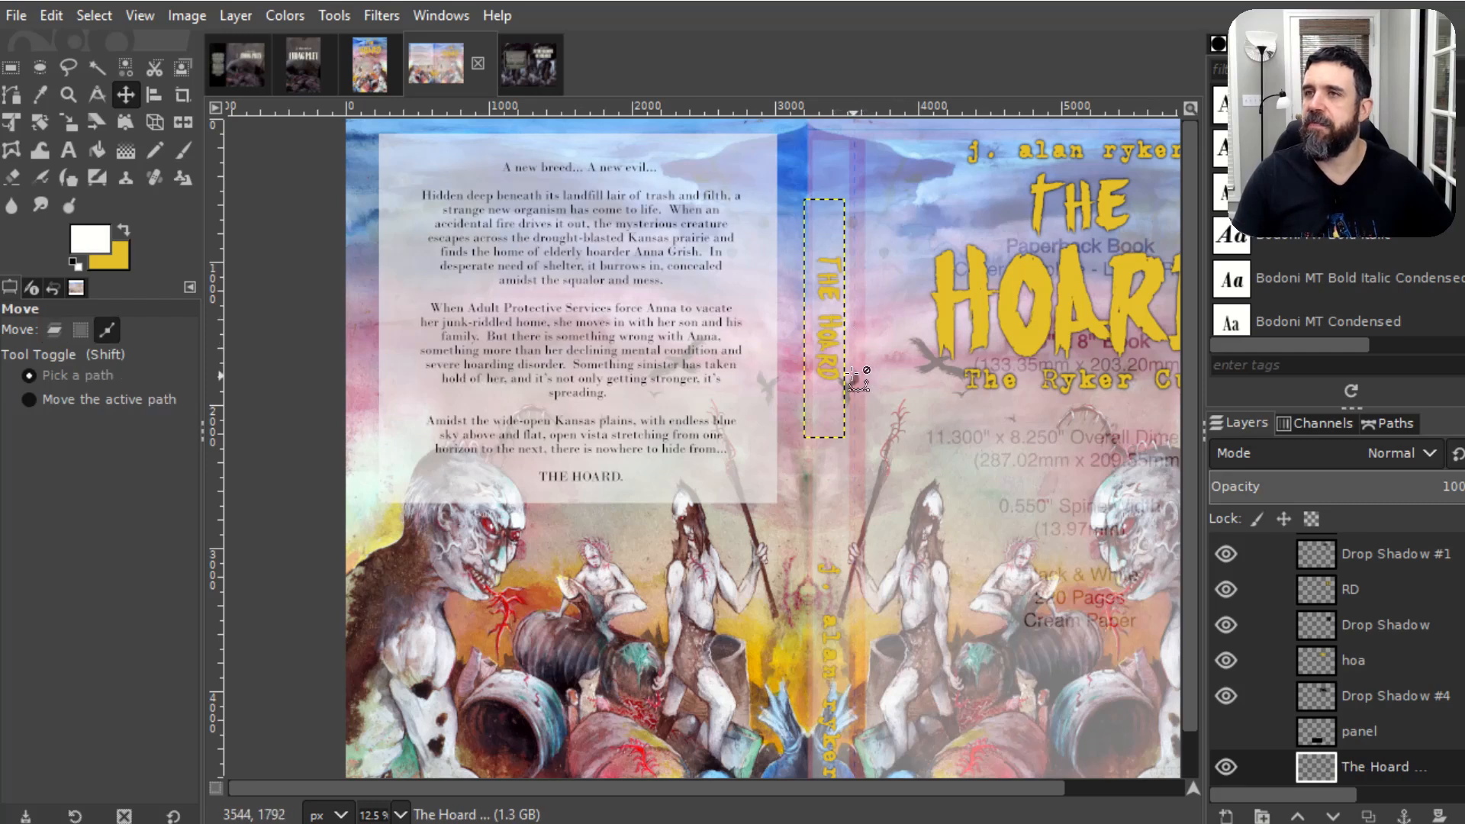
key(ctrl+f)
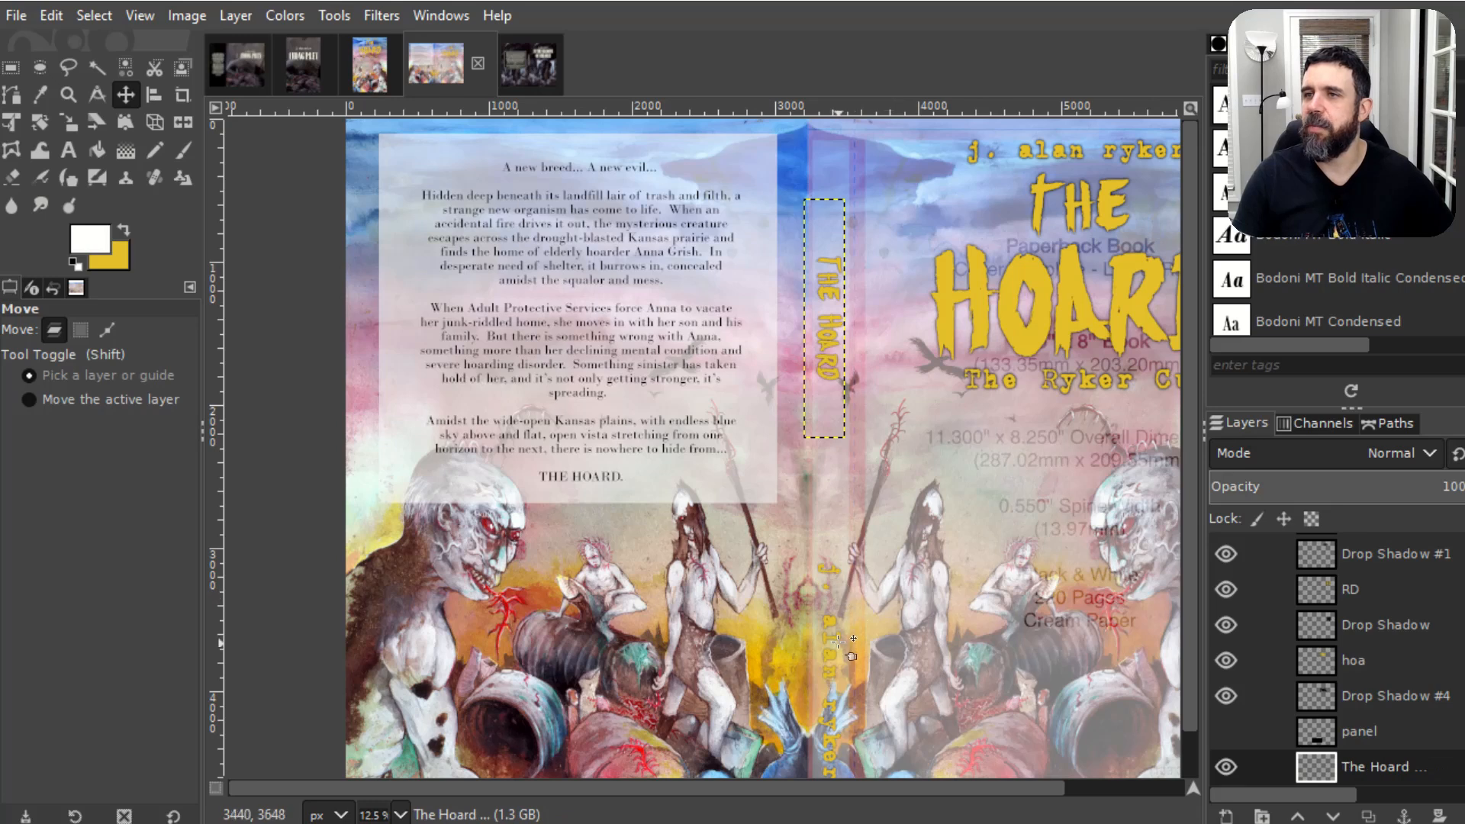
Step: Apply the Drop Shadow filter once more to the author name layer on the spine
scroll(1419, 696, down, 5)
scroll(1393, 663, down, 7)
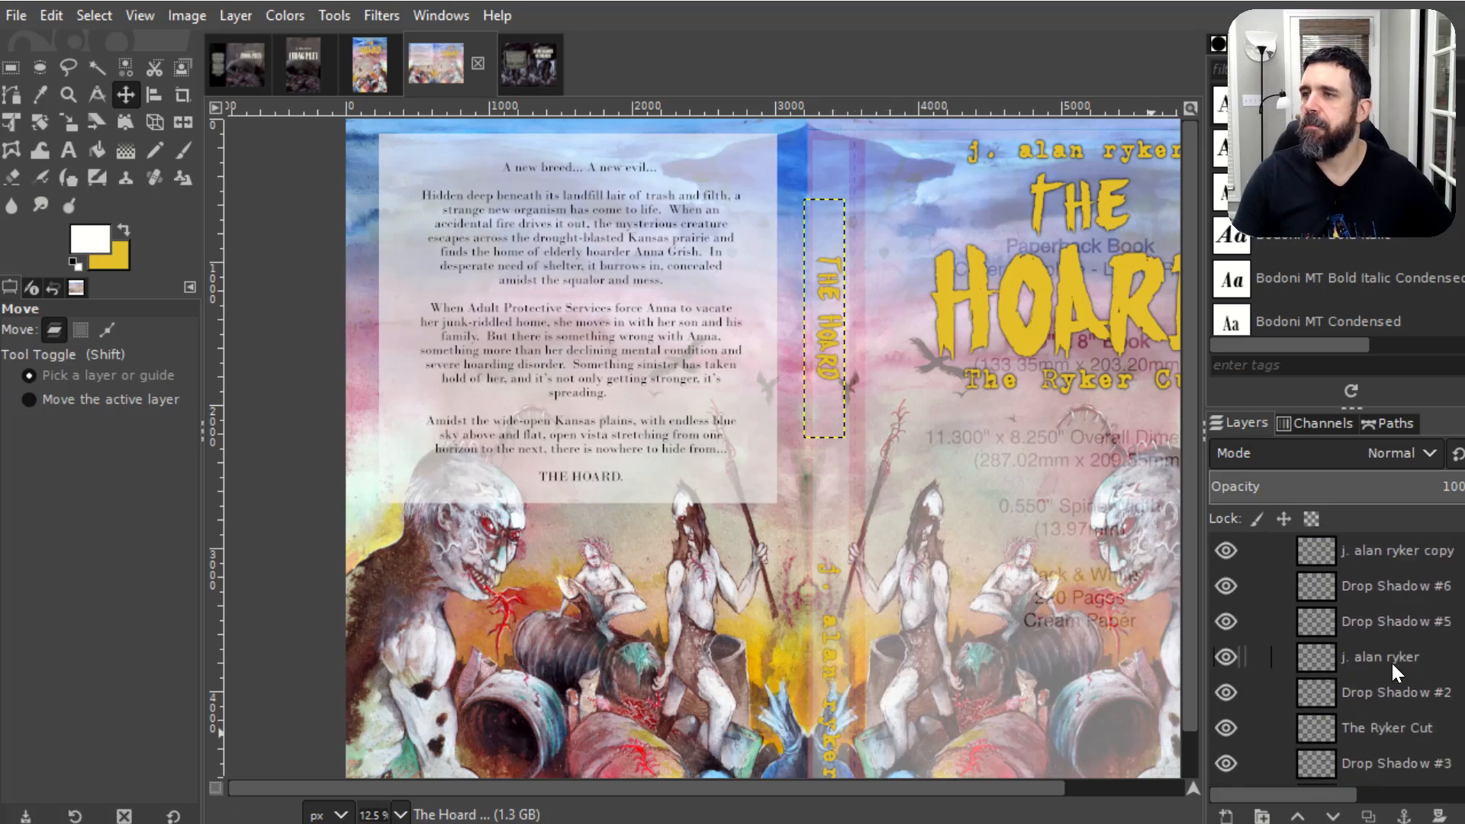
click(1380, 553)
key(ctrl+f)
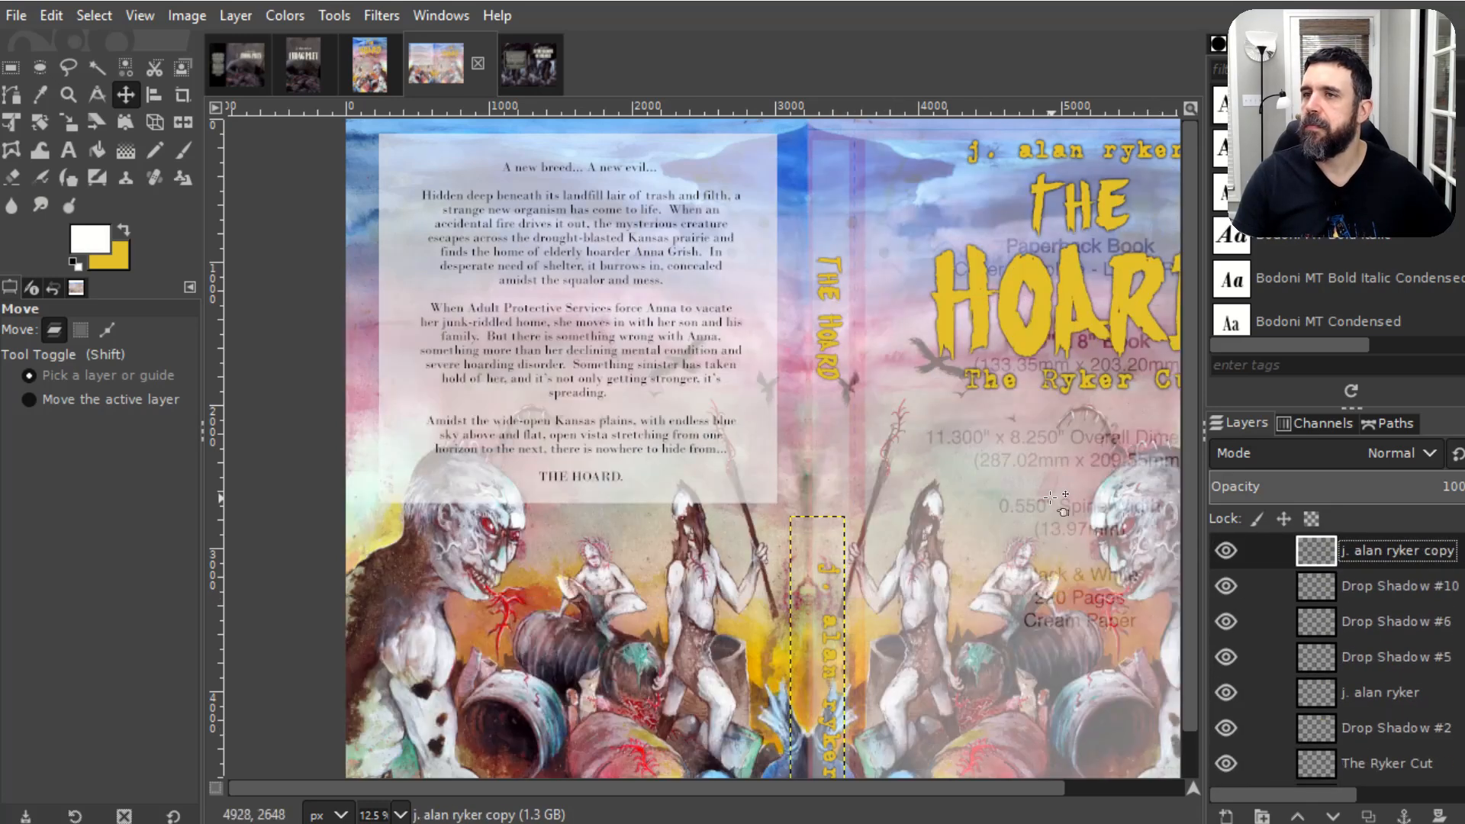
Step: Set the front artwork layer the hoard.jpg #1 to 100 opacity and select the PAPERBACK template layer
scroll(1047, 473, down, 2)
scroll(1046, 471, right, 3)
scroll(1383, 733, down, 8)
scroll(1378, 739, down, 5)
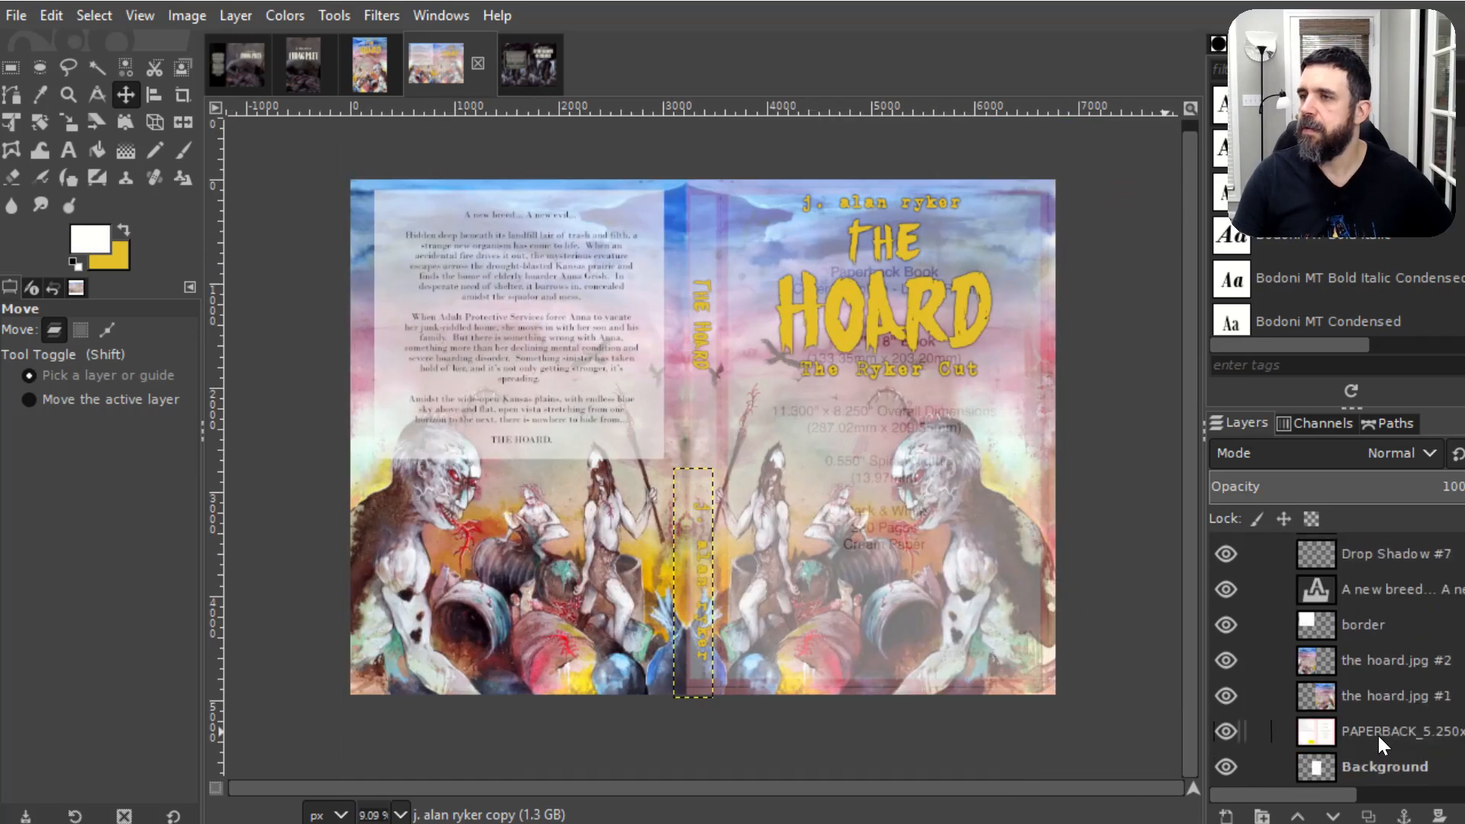
click(1374, 696)
drag(1434, 489, 1462, 487)
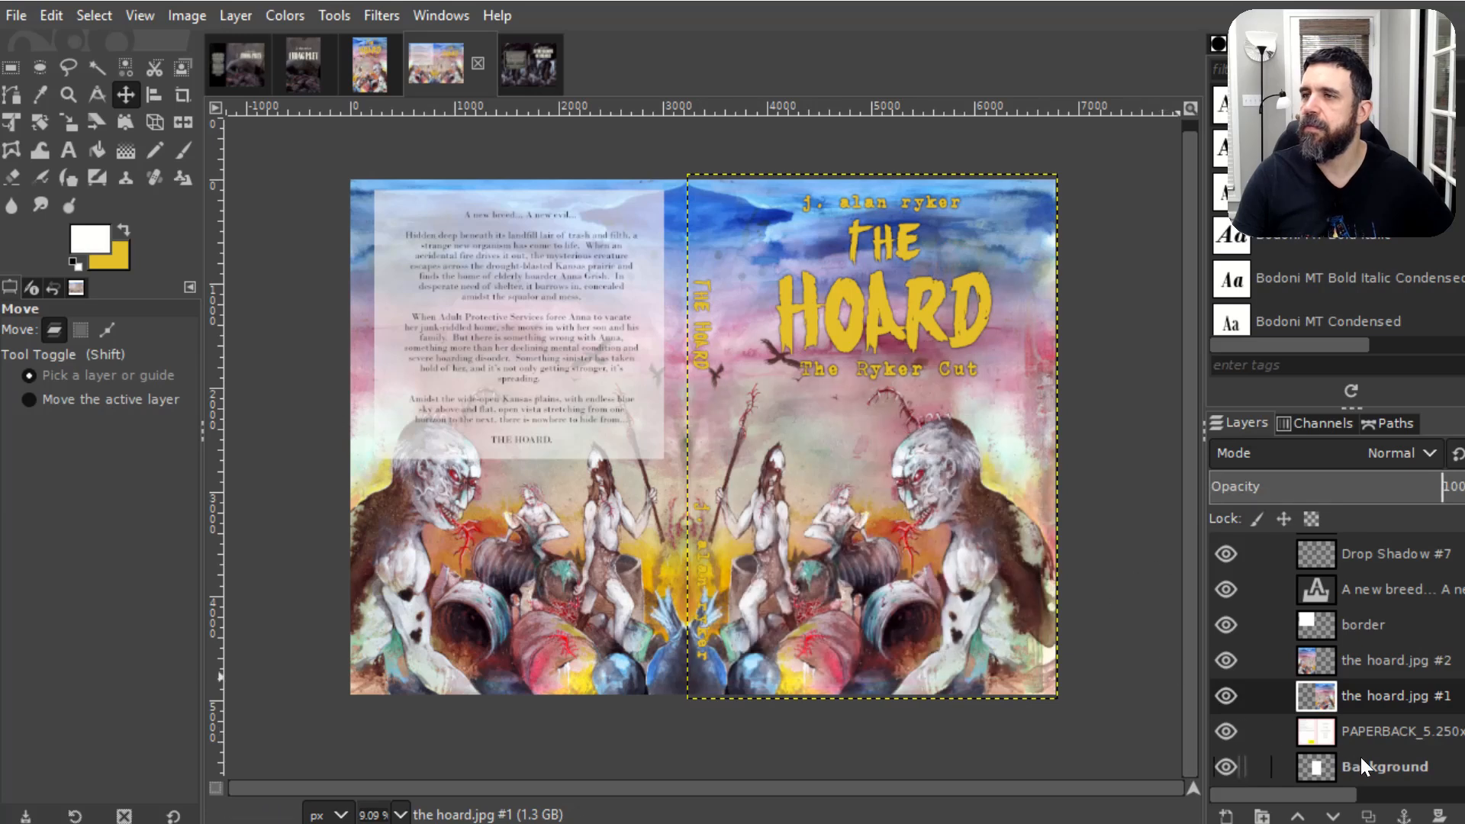
click(1372, 730)
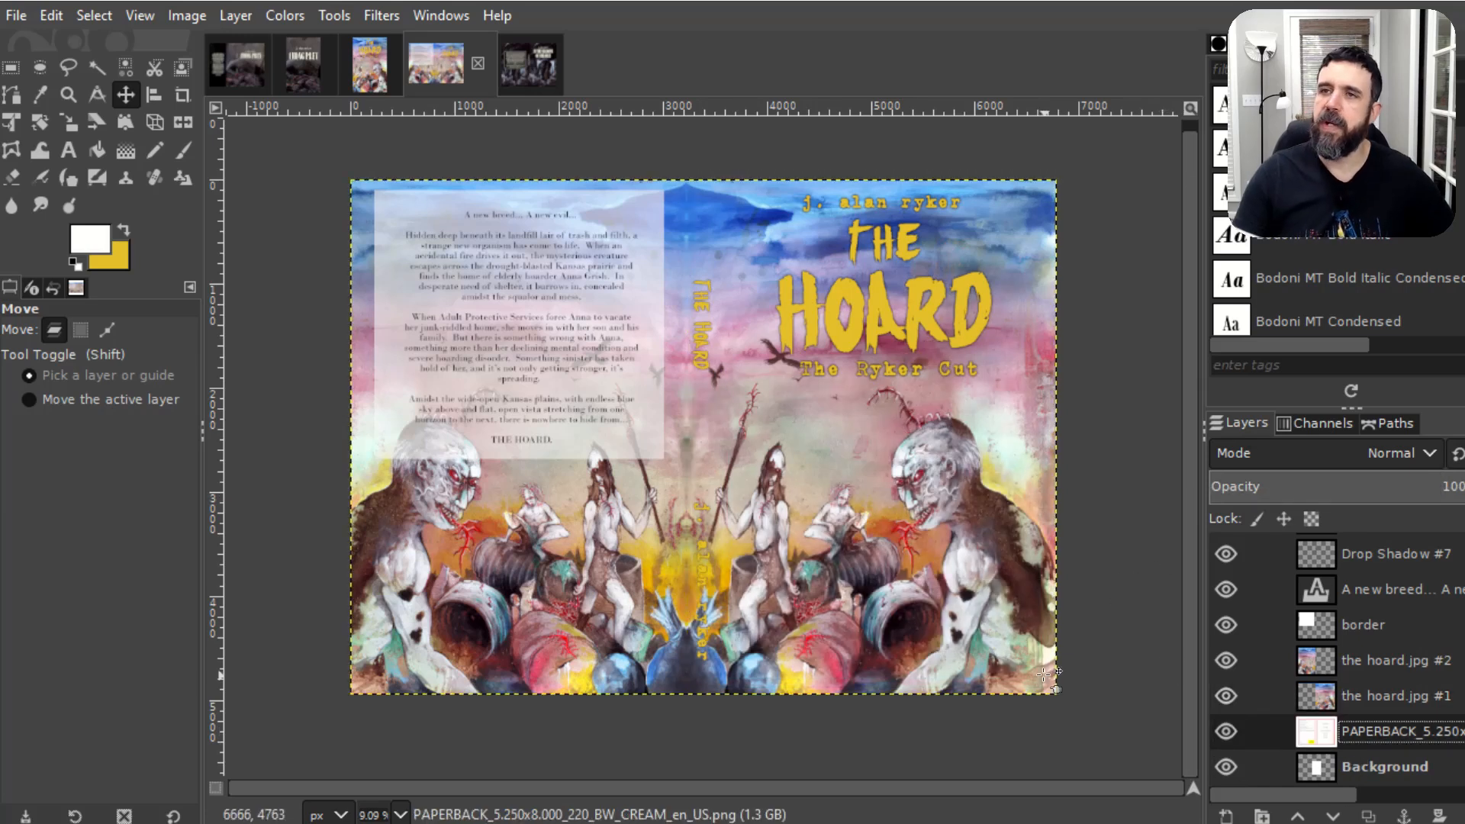